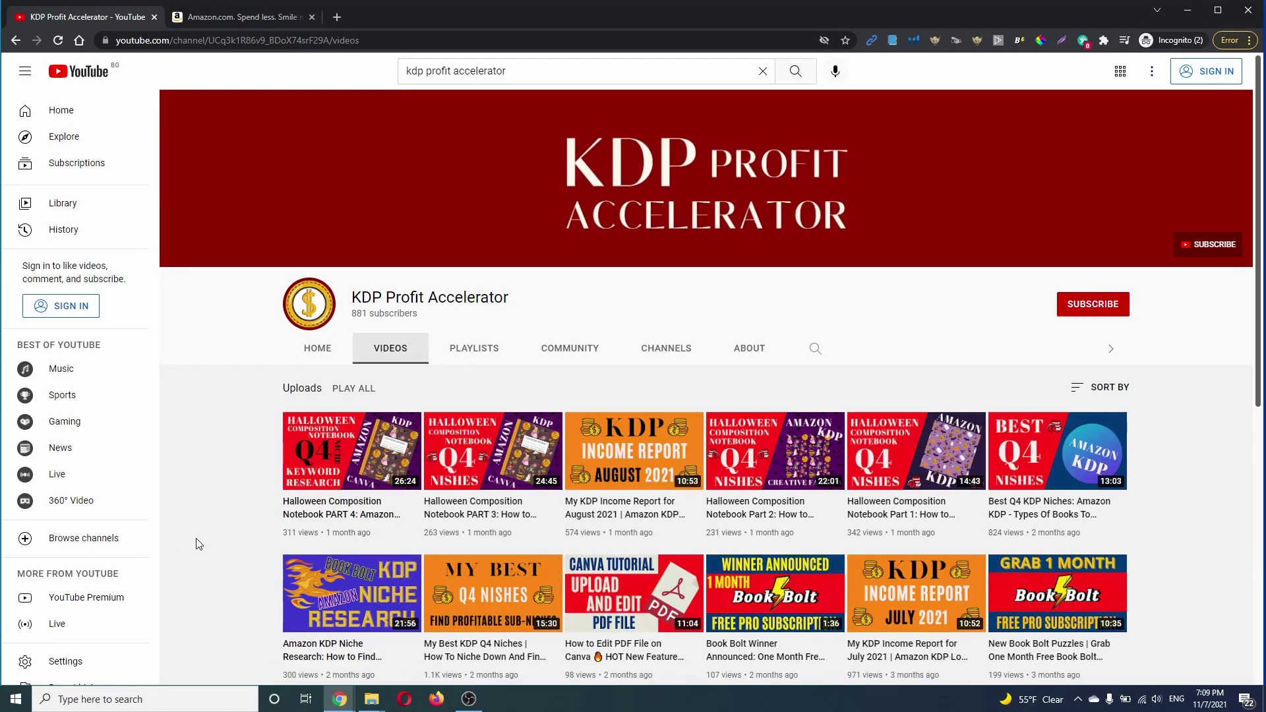
Show the Playlists of the KDP Profit Accelerator YouTube channel
left_click(462, 348)
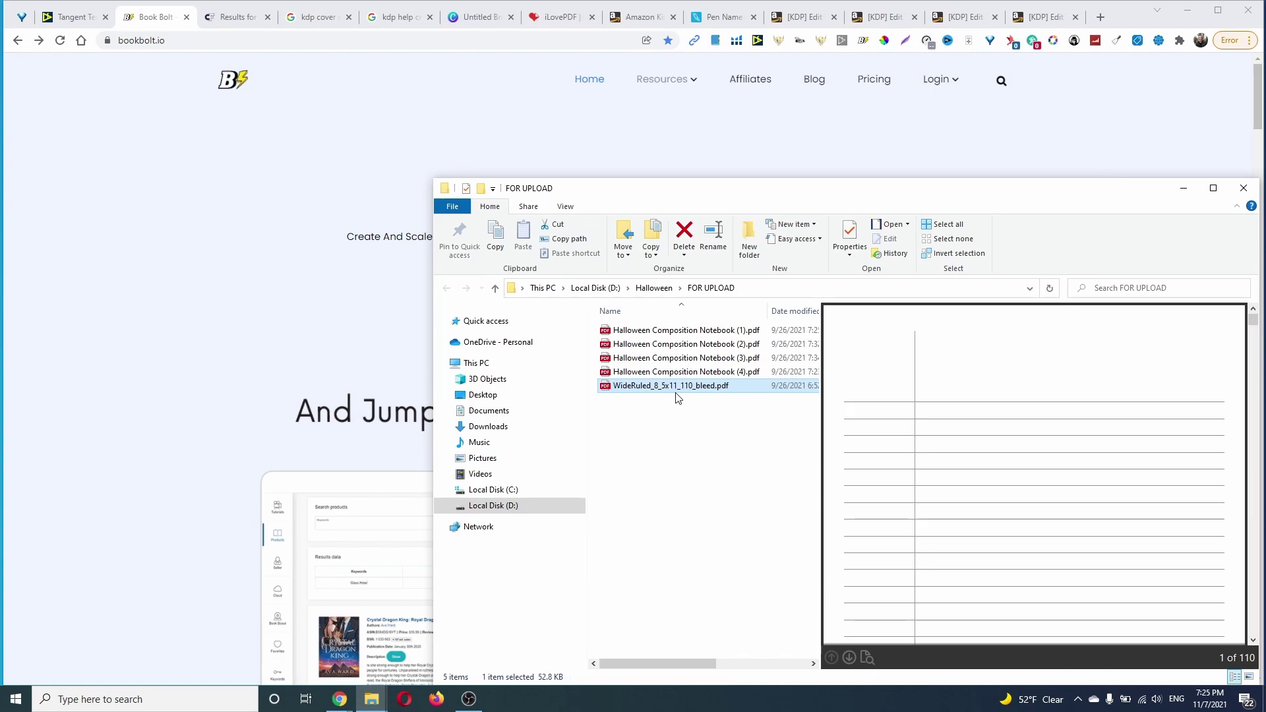
Go to Book Bolt's Interior Wizard and launch the interior generator
left_click(396, 257)
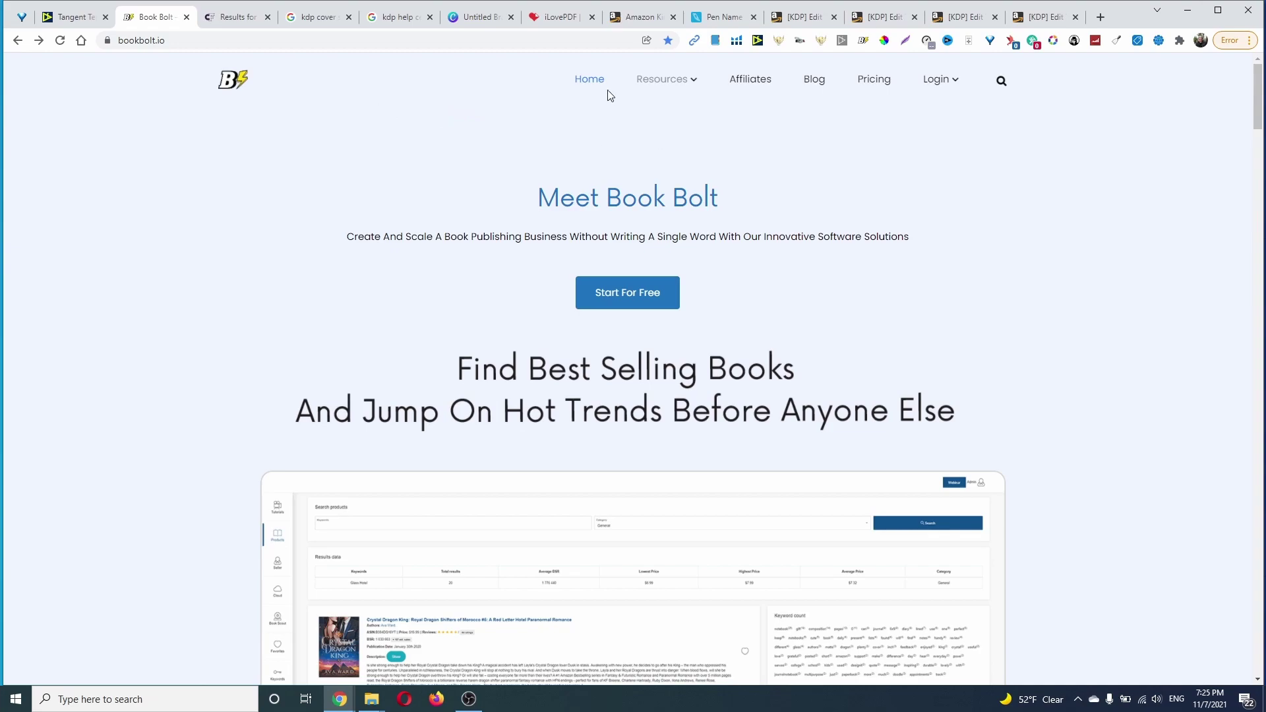
mouse_move(666, 80)
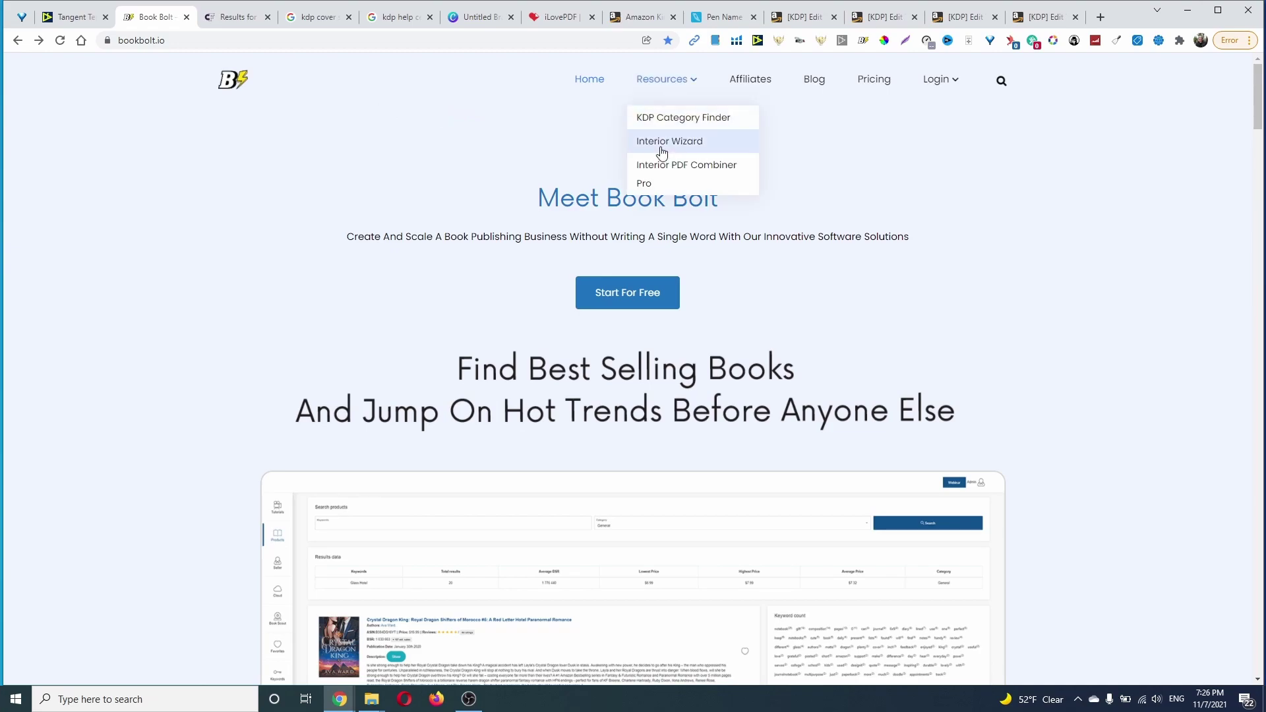
left_click(662, 151)
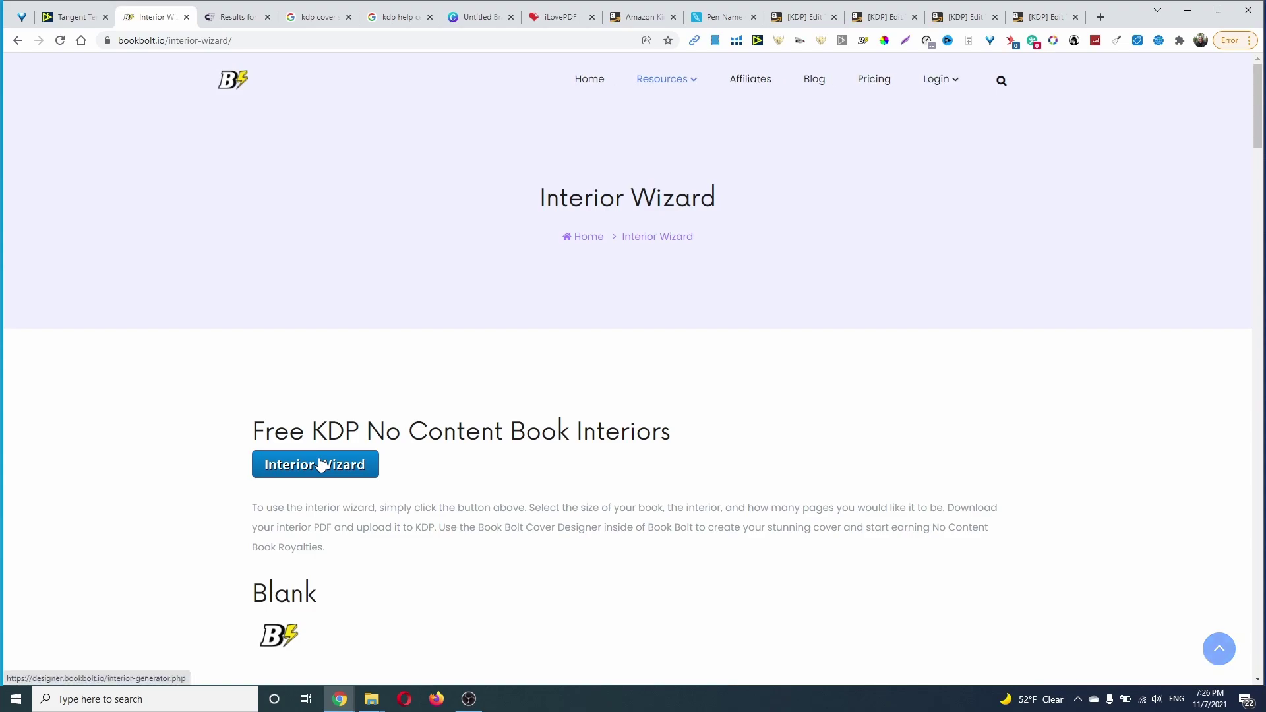
left_click(321, 466)
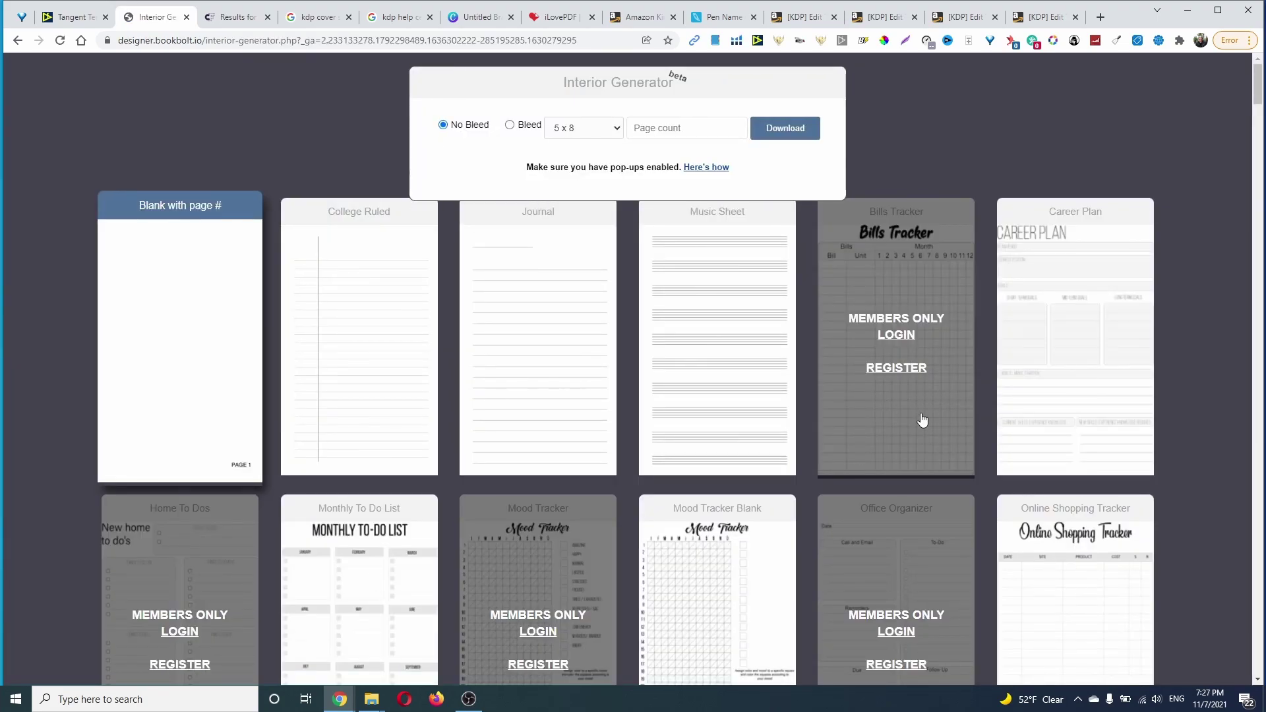
scroll(921, 421, "down", 2)
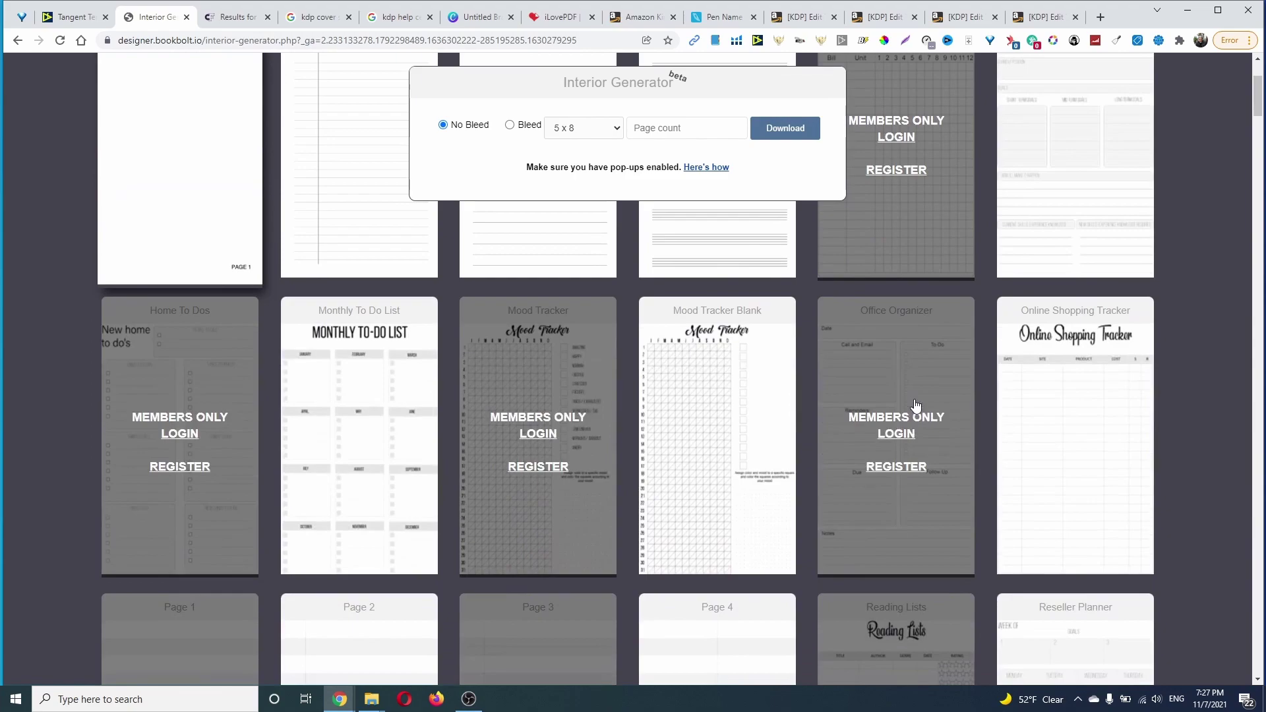
scroll(916, 406, "down", 2)
scroll(916, 406, "down", 2)
scroll(916, 406, "down", 3)
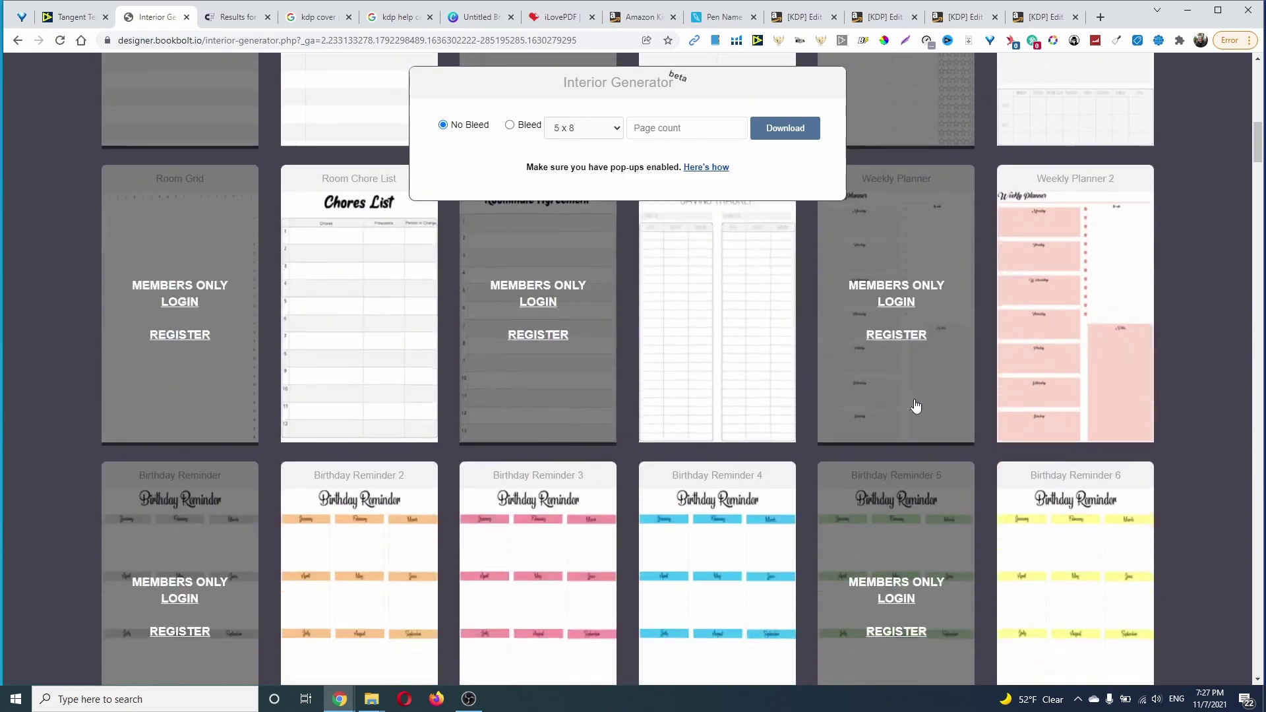
scroll(916, 405, "down", 2)
scroll(914, 404, "down", 2)
scroll(896, 334, "down", 1)
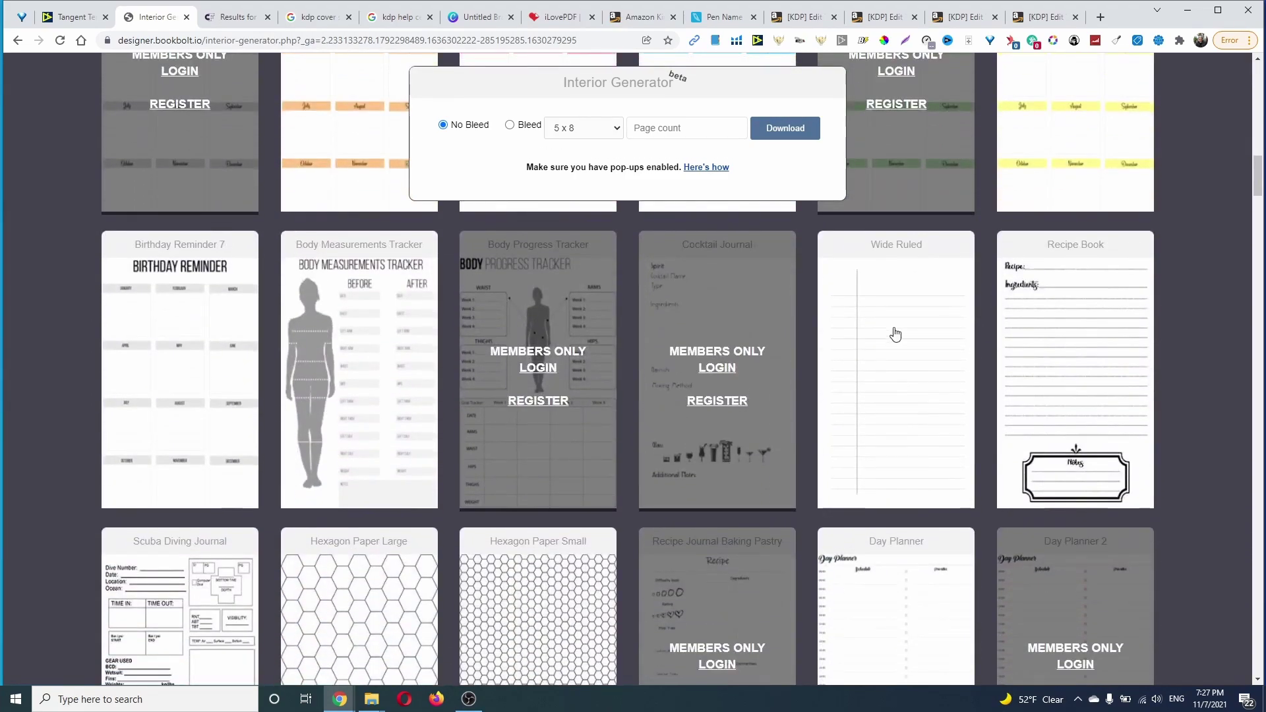
Set up a Wide Ruled interior at 8.5 x 11 with 110 pages and bleed included
left_click(895, 334)
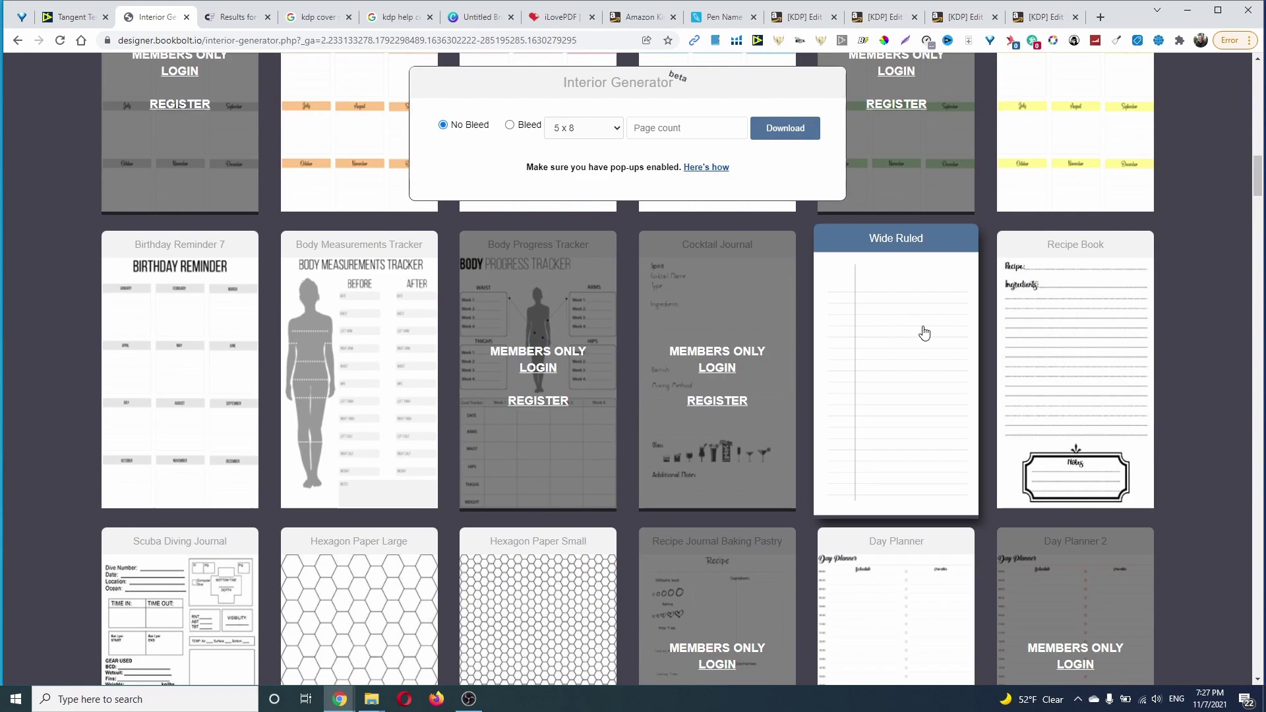
left_click(616, 132)
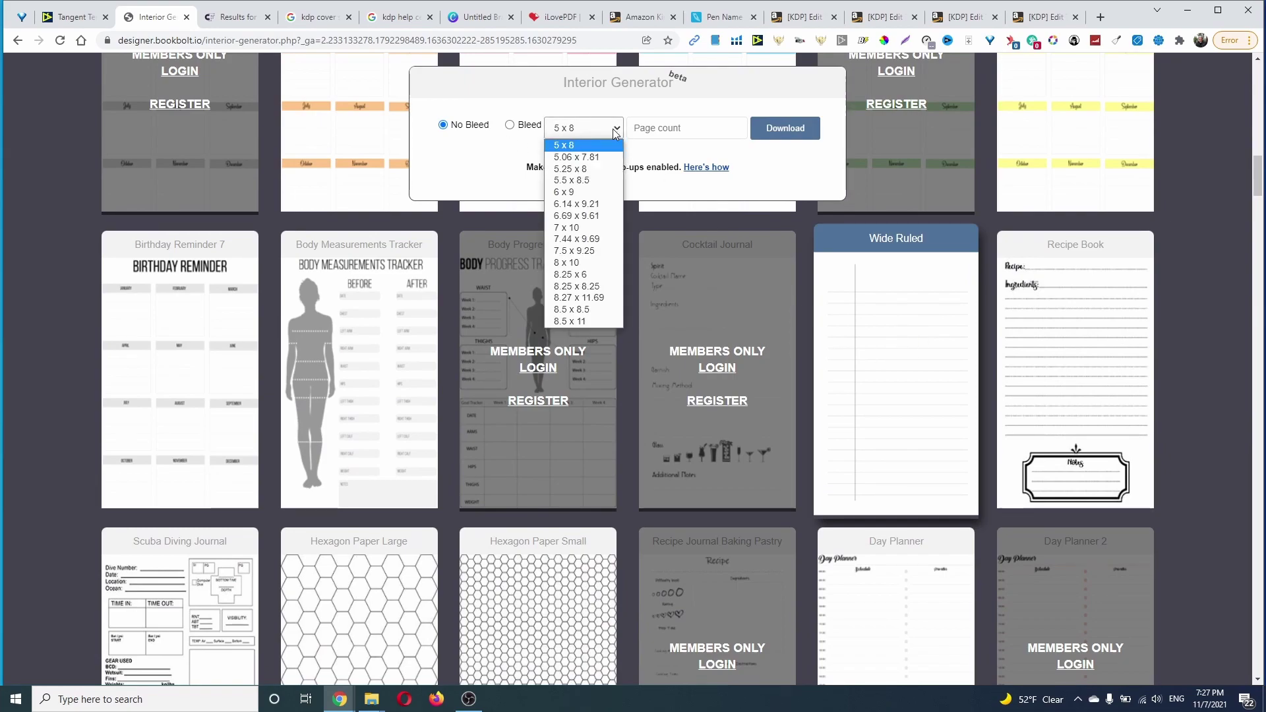
left_click(589, 321)
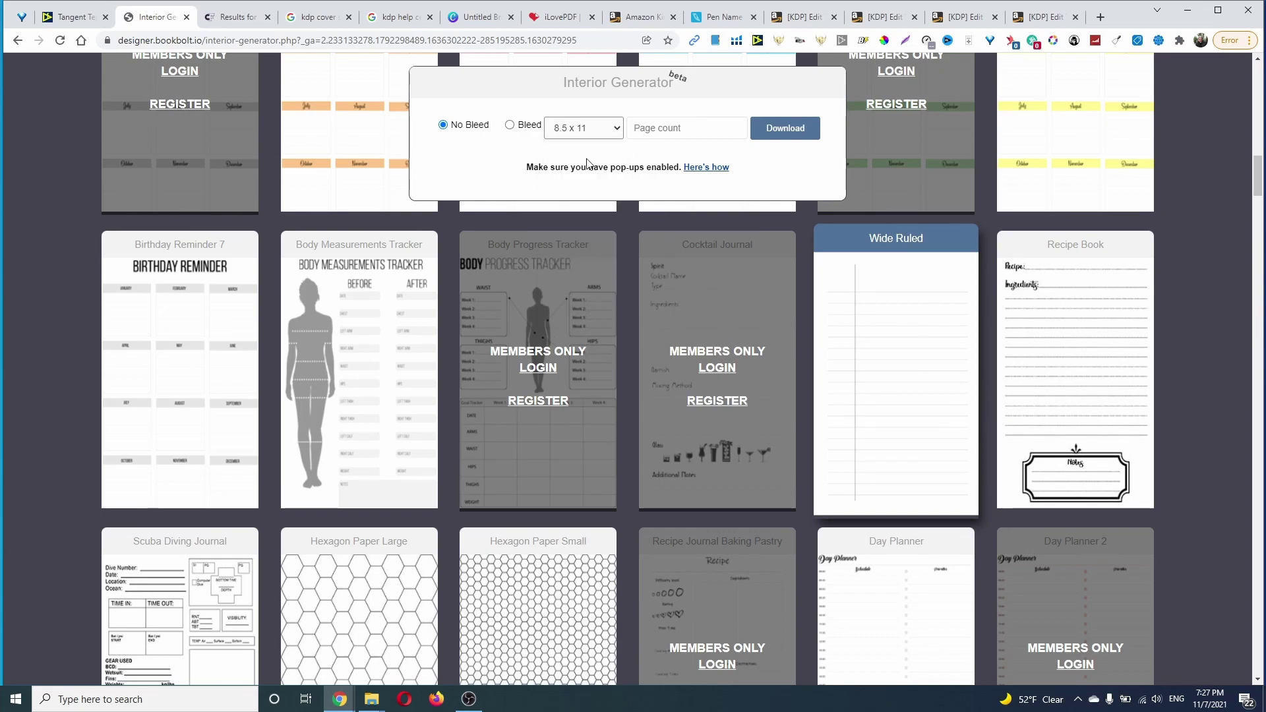
left_click(643, 130)
type("110")
left_click(512, 127)
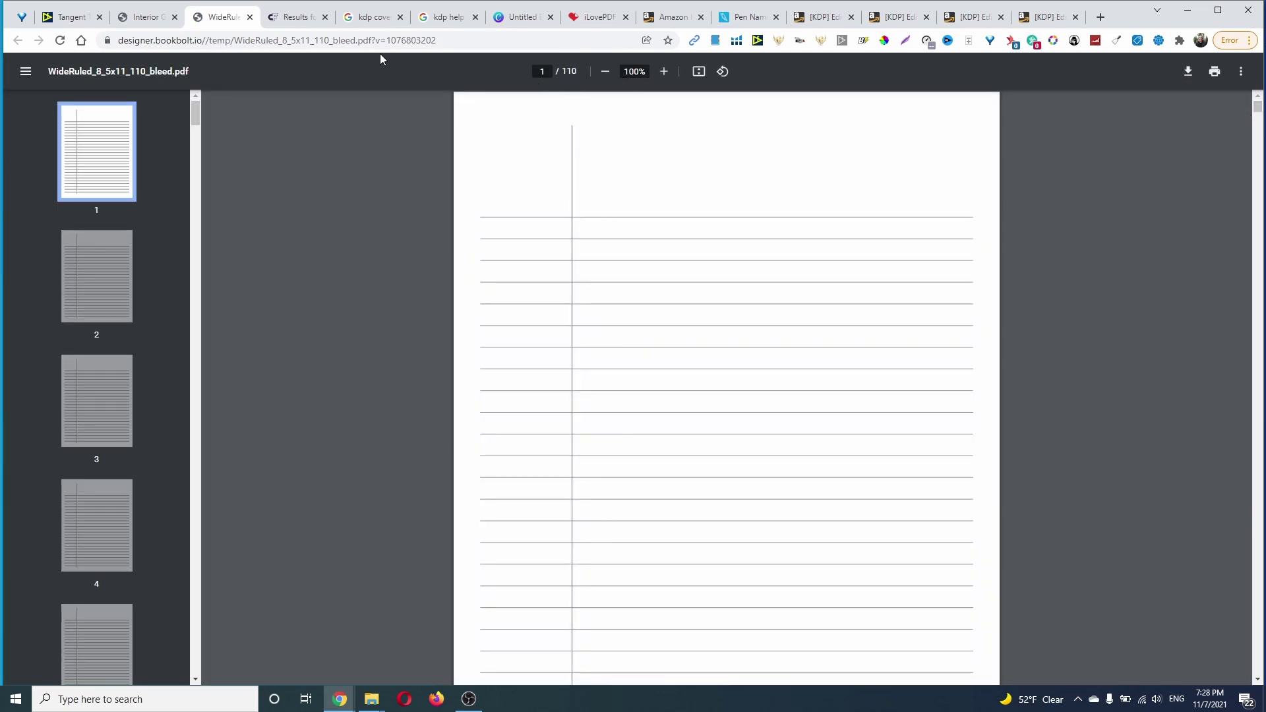
Return from the generated PDF and keep the 8.5 x 11 size and bleed settings
left_click(250, 17)
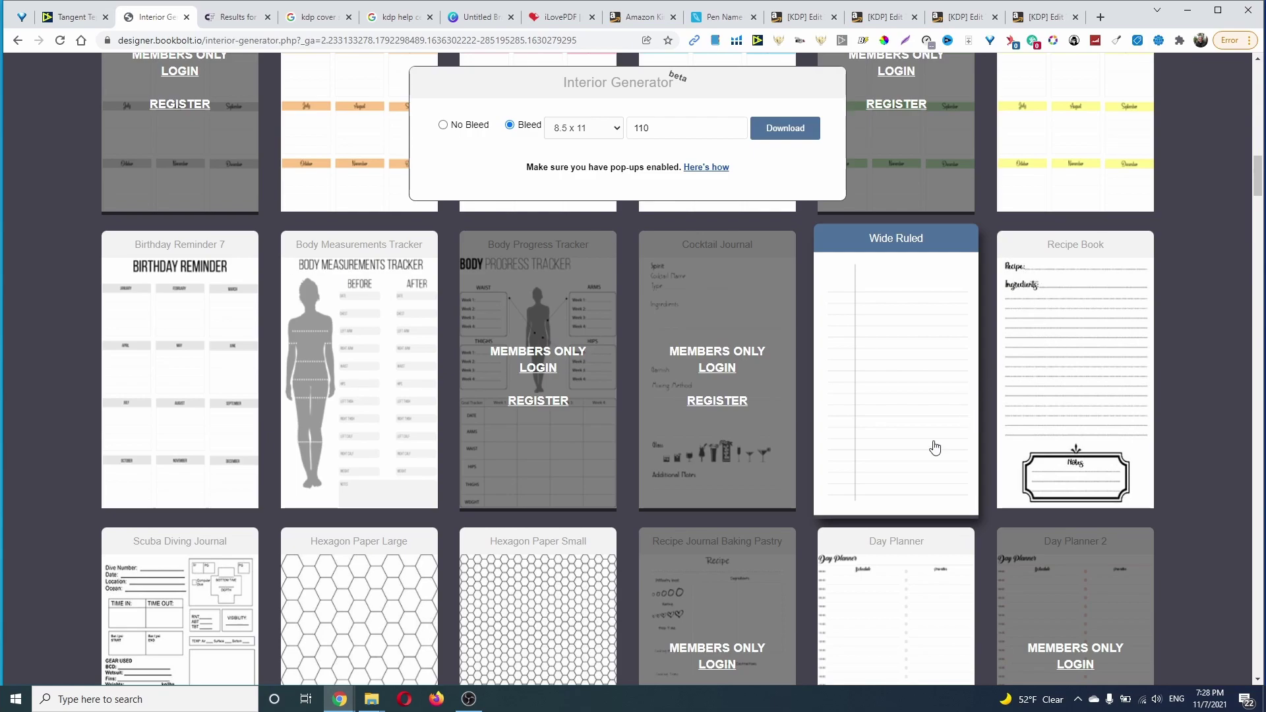
left_click(606, 130)
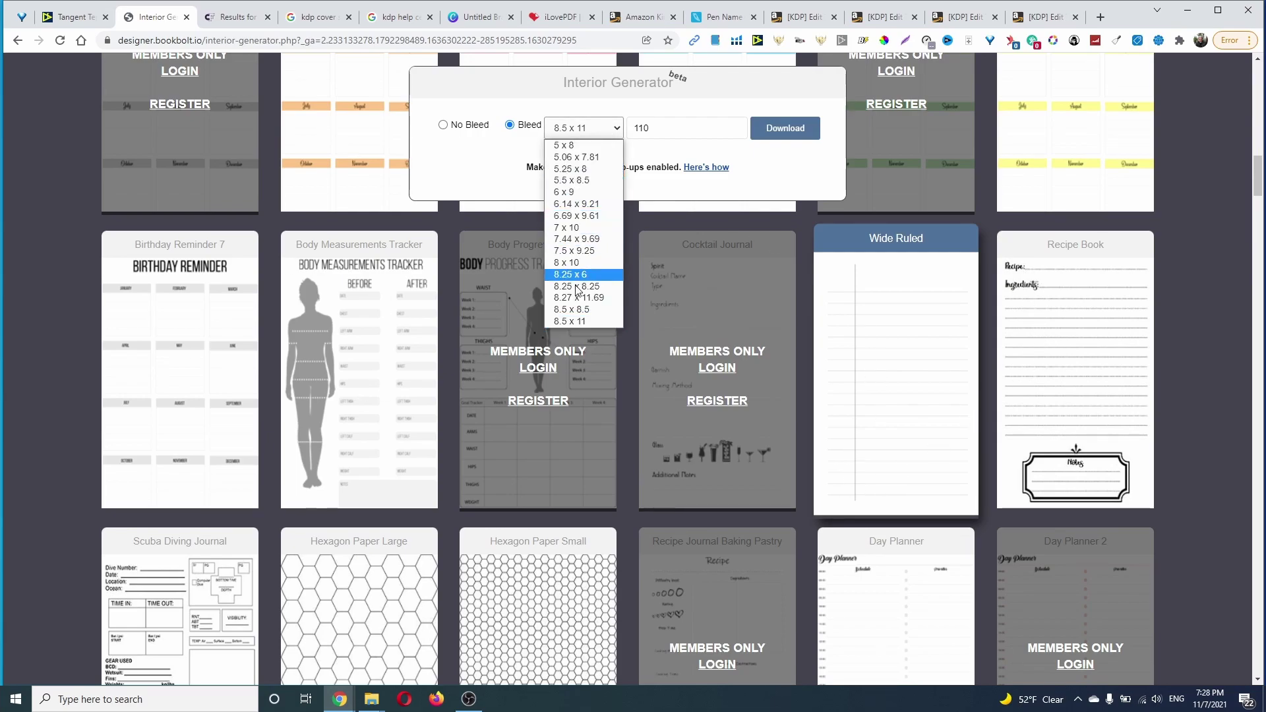
left_click(445, 126)
left_click(510, 125)
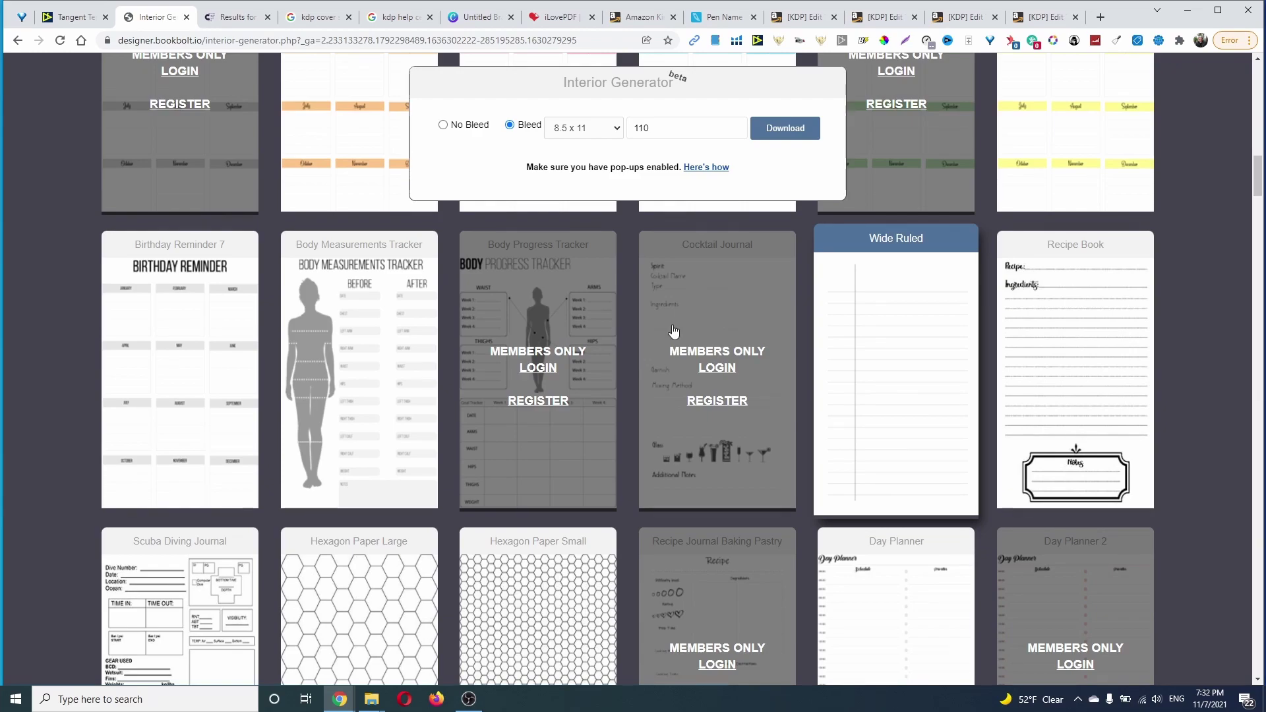
Bring up the FOR UPLOAD folder and preview the first Halloween notebook cover PDF
left_click(552, 21)
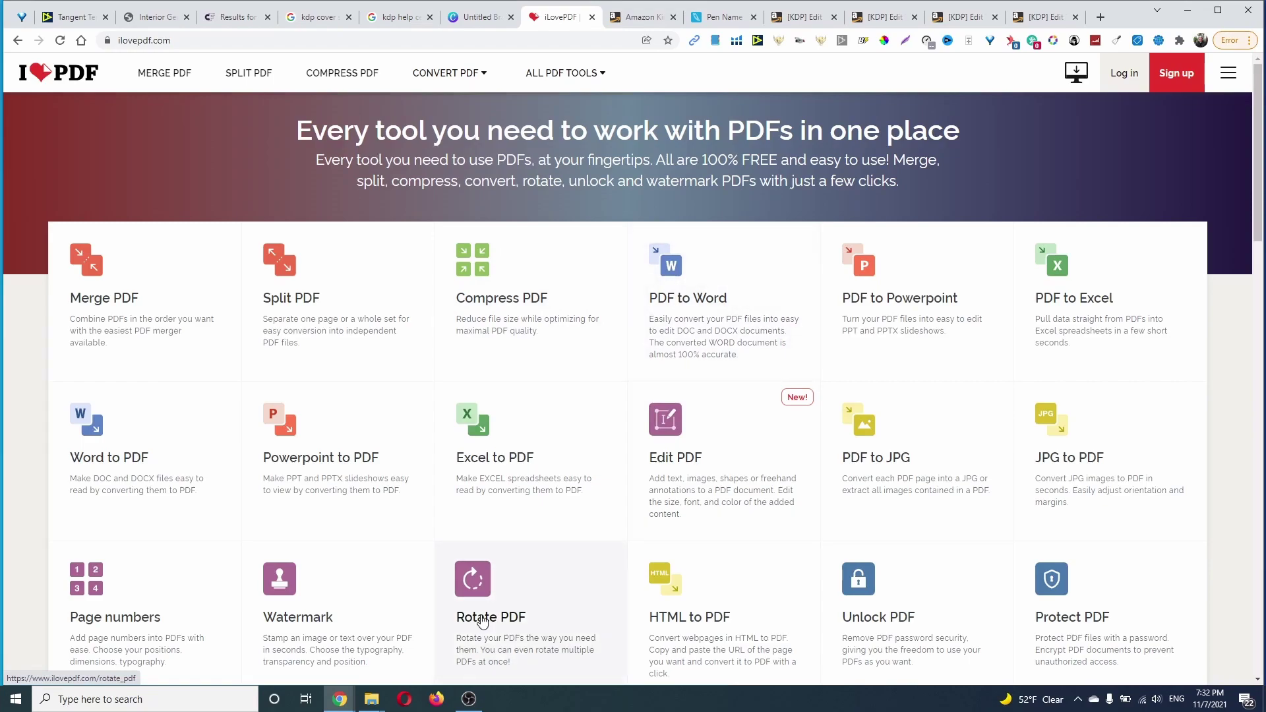
left_click(371, 699)
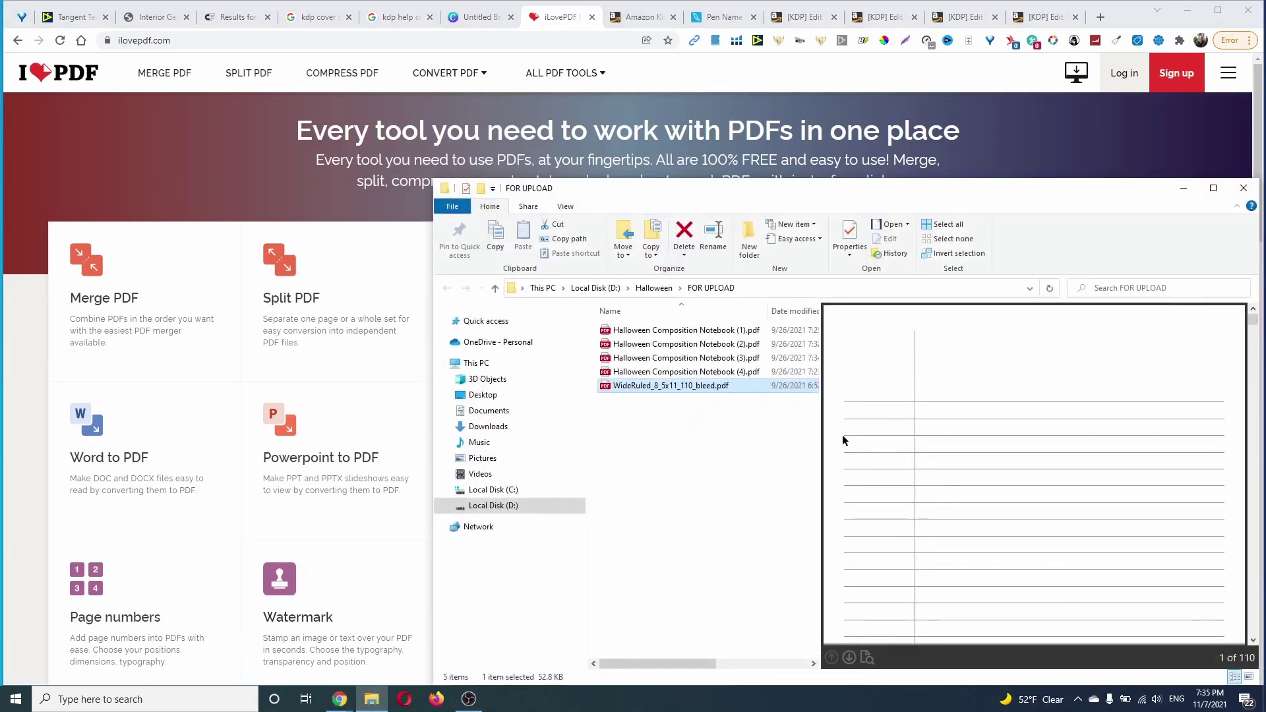
left_click(681, 331)
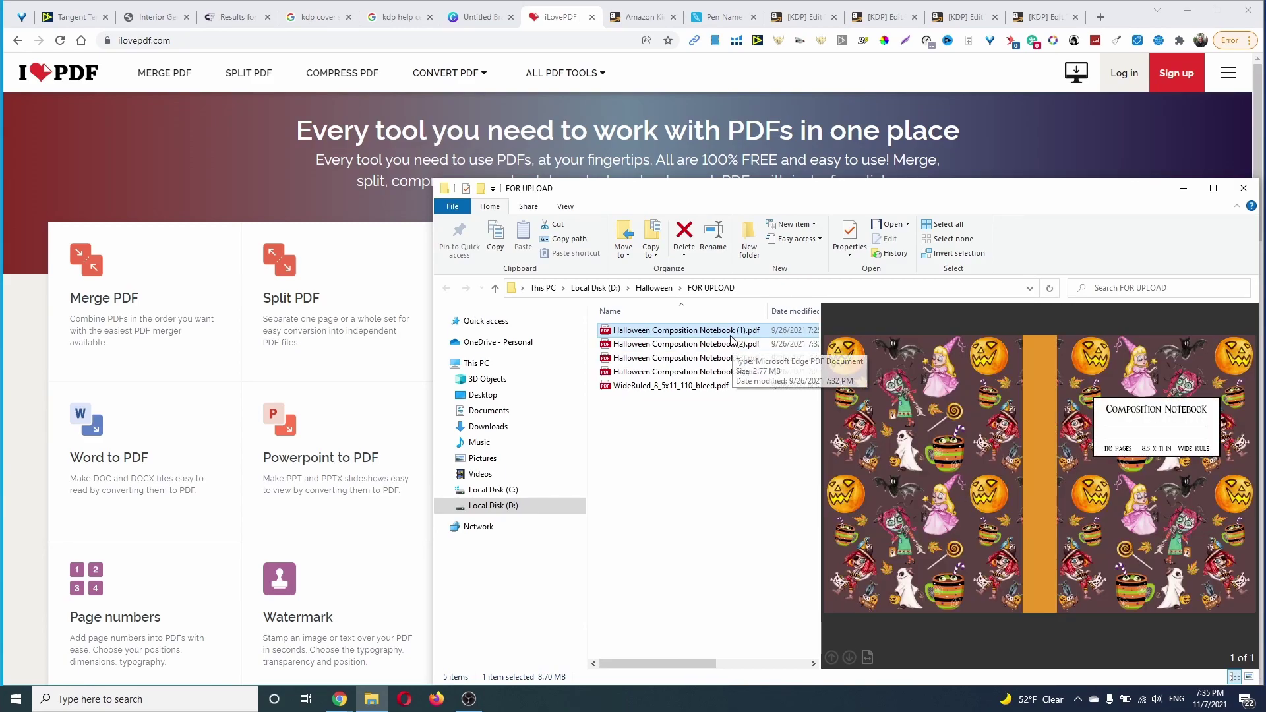
left_click(234, 20)
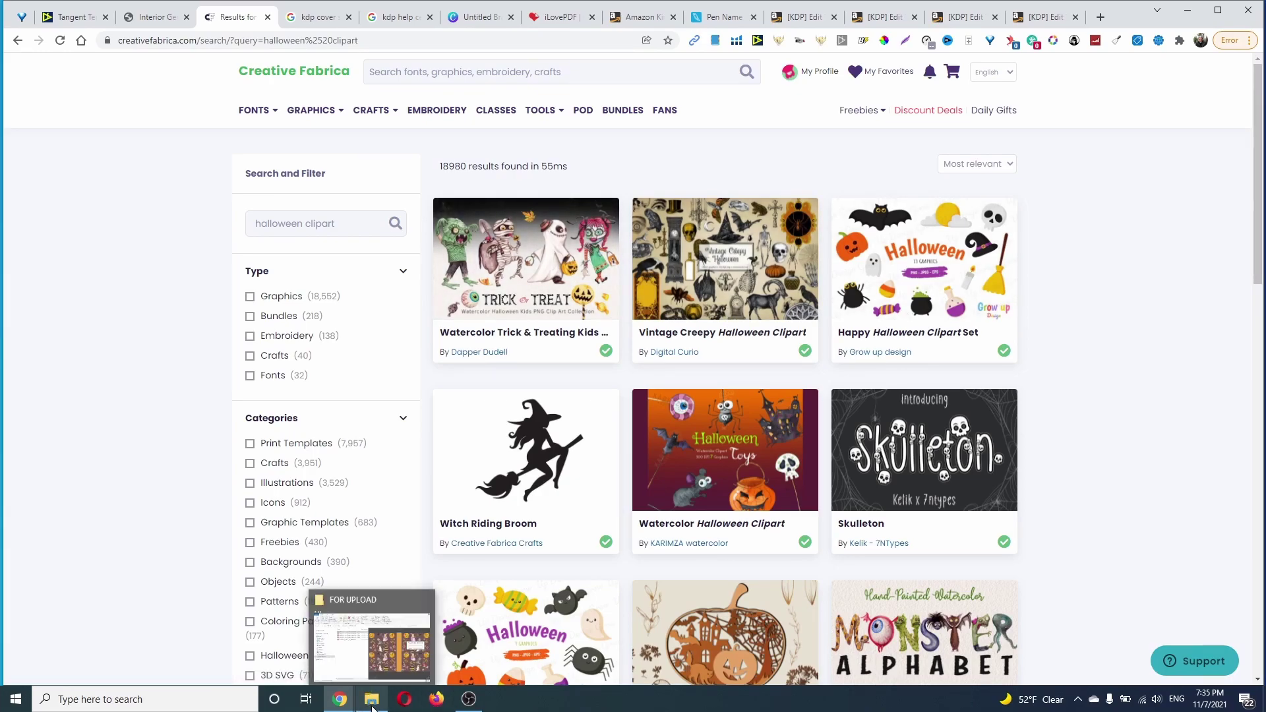
mouse_move(372, 700)
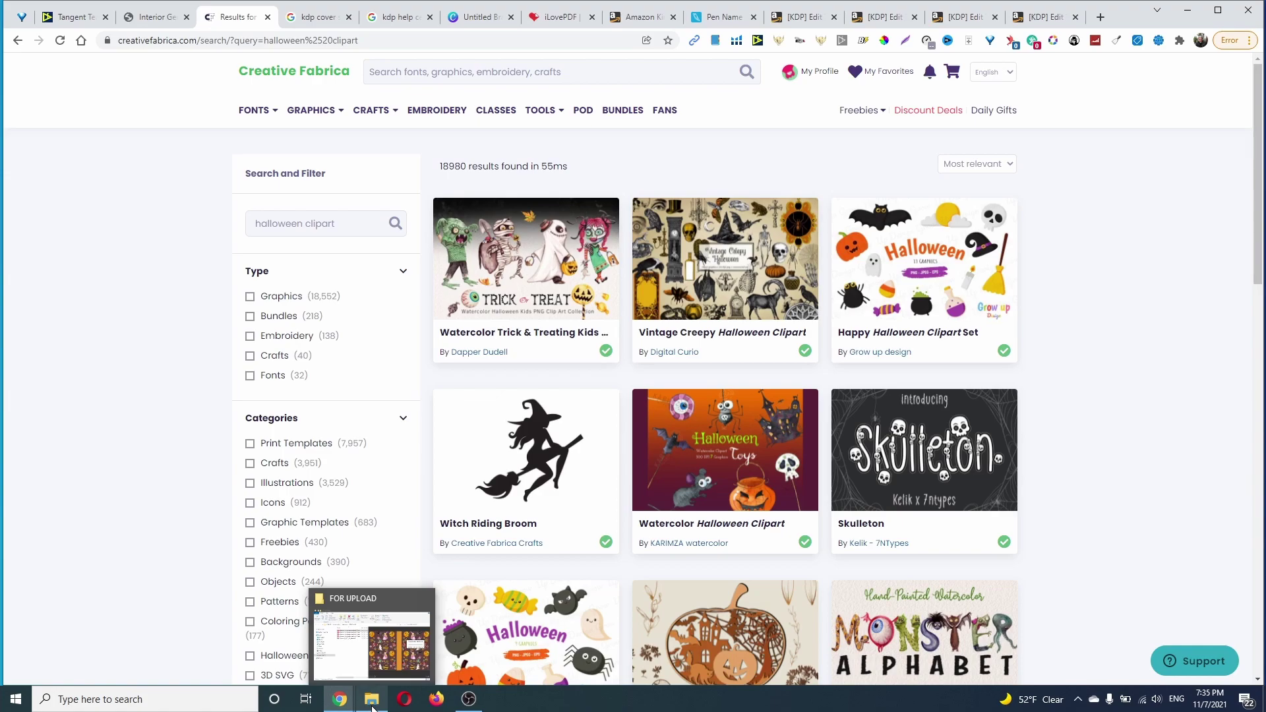
Preview the second, third and fourth Halloween notebook covers, then return to the clipart results
left_click(372, 709)
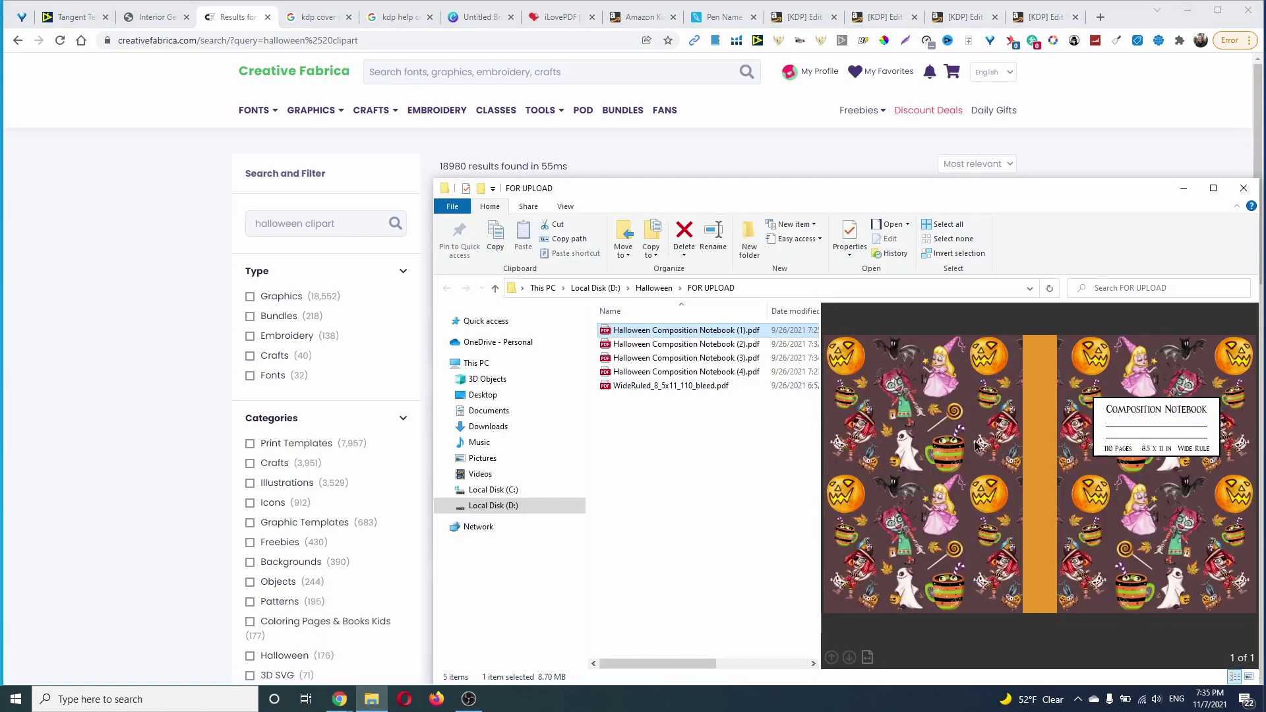
left_click(759, 345)
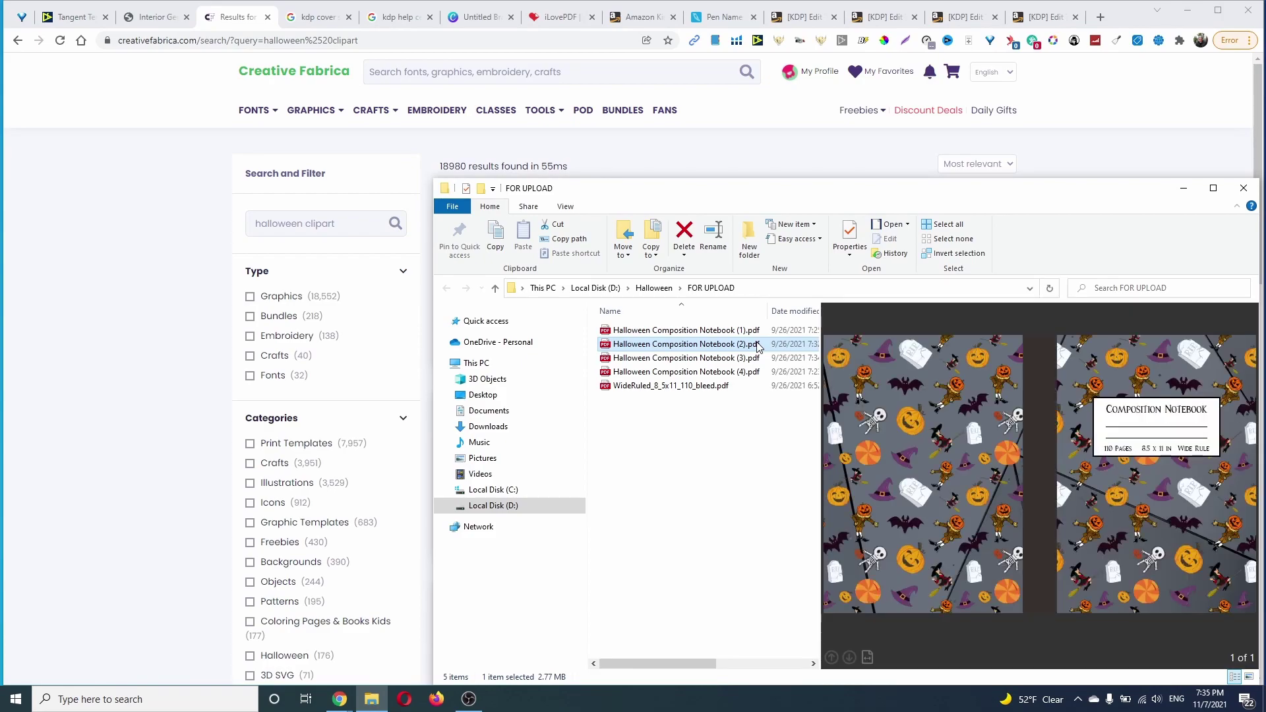
left_click(713, 358)
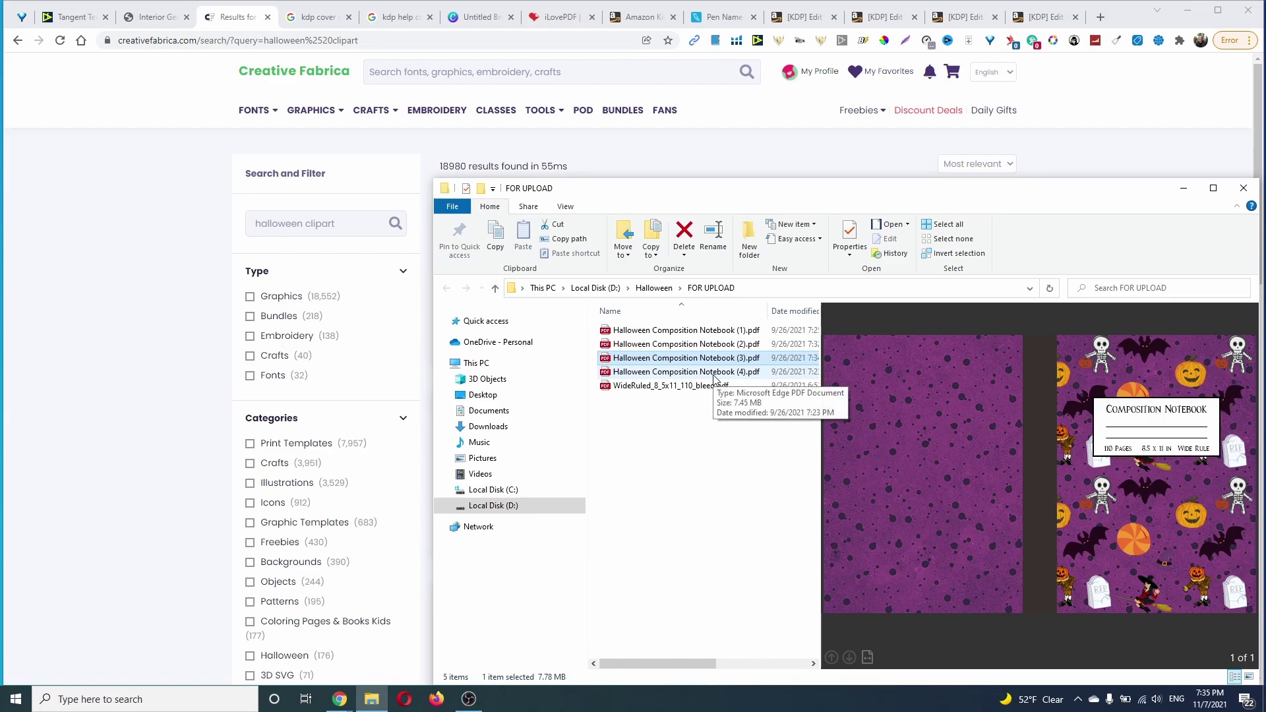
left_click(713, 372)
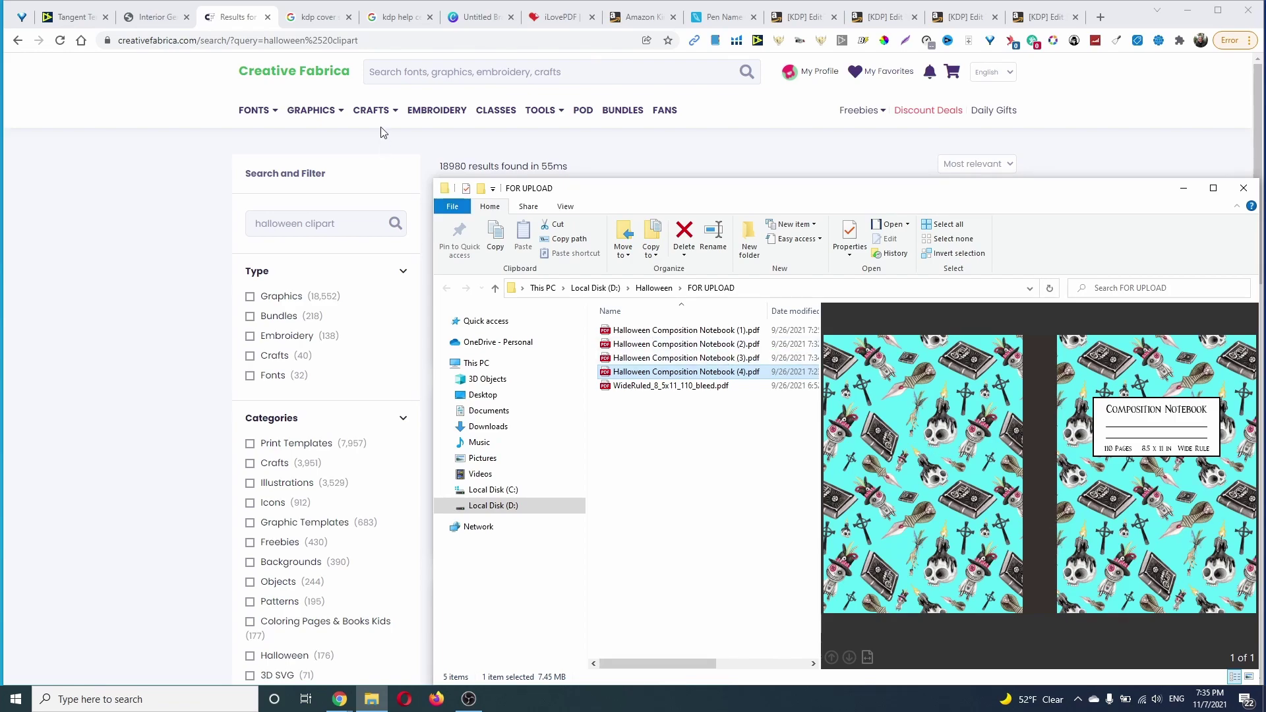
left_click(240, 21)
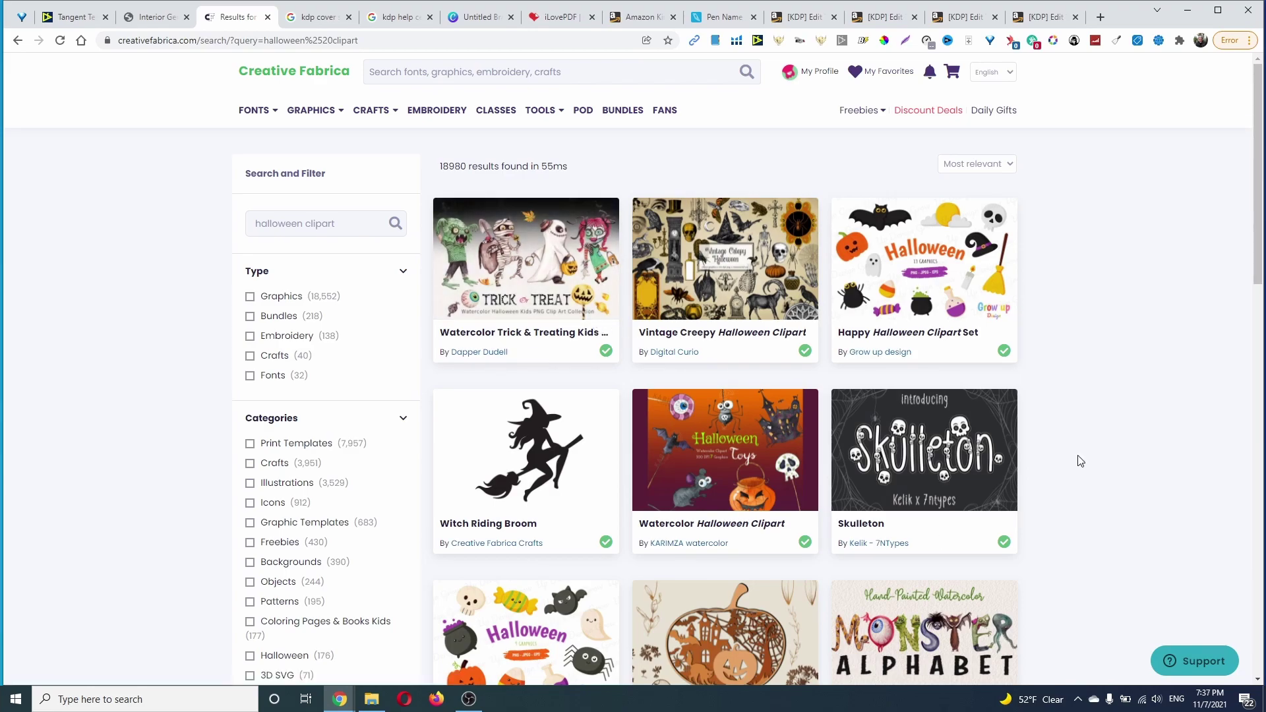
Open the KDP Cover Calculator from the search results in a new tab
left_click(319, 20)
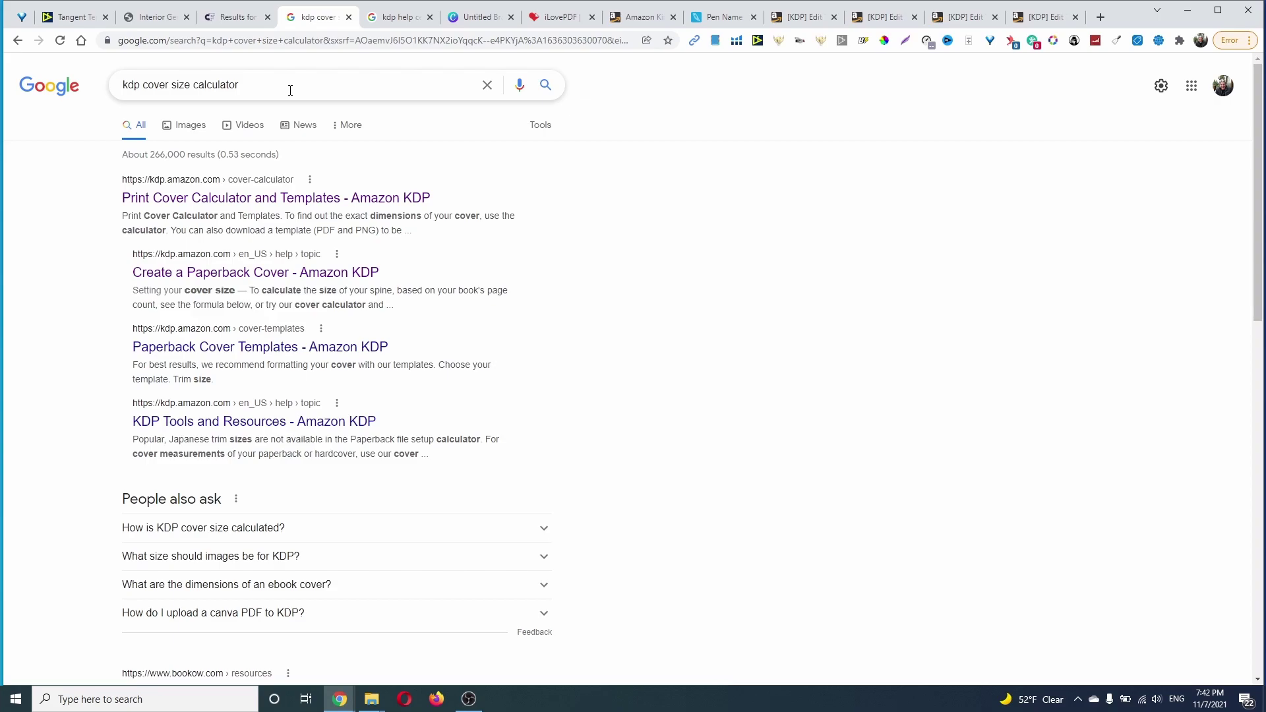
middle_click(280, 203)
left_click(368, 18)
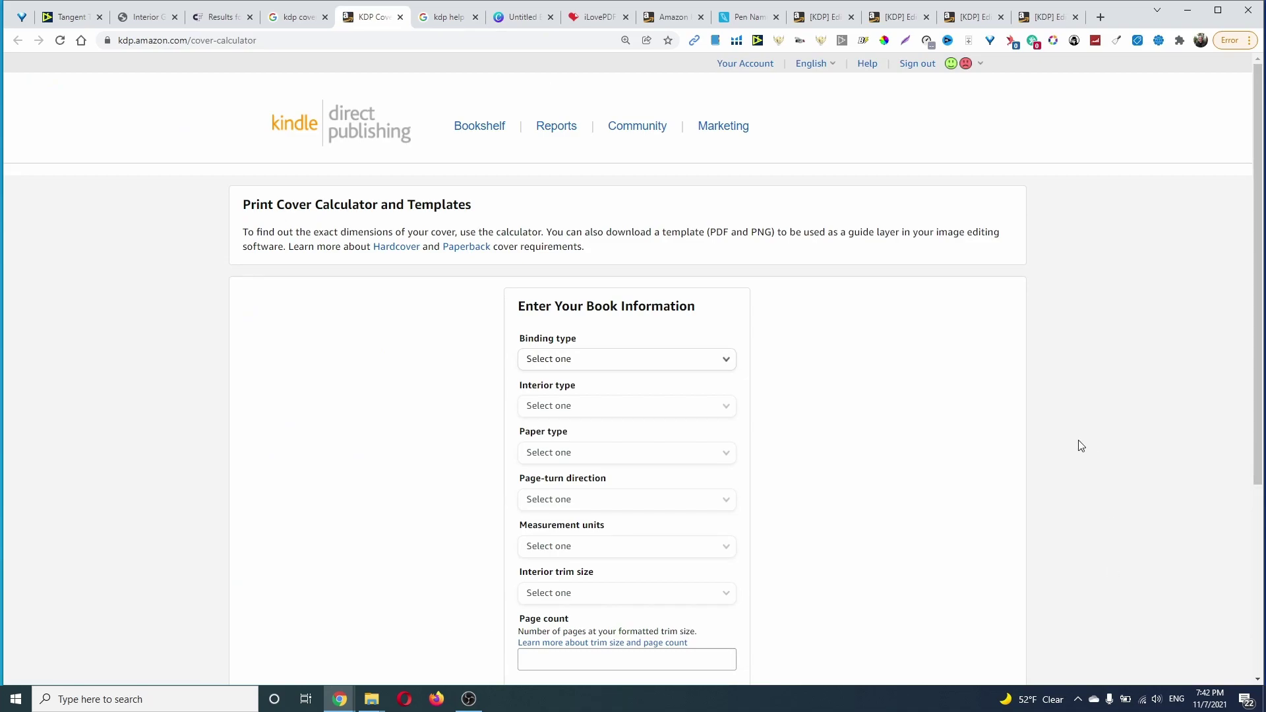
scroll(865, 397, "down", 2)
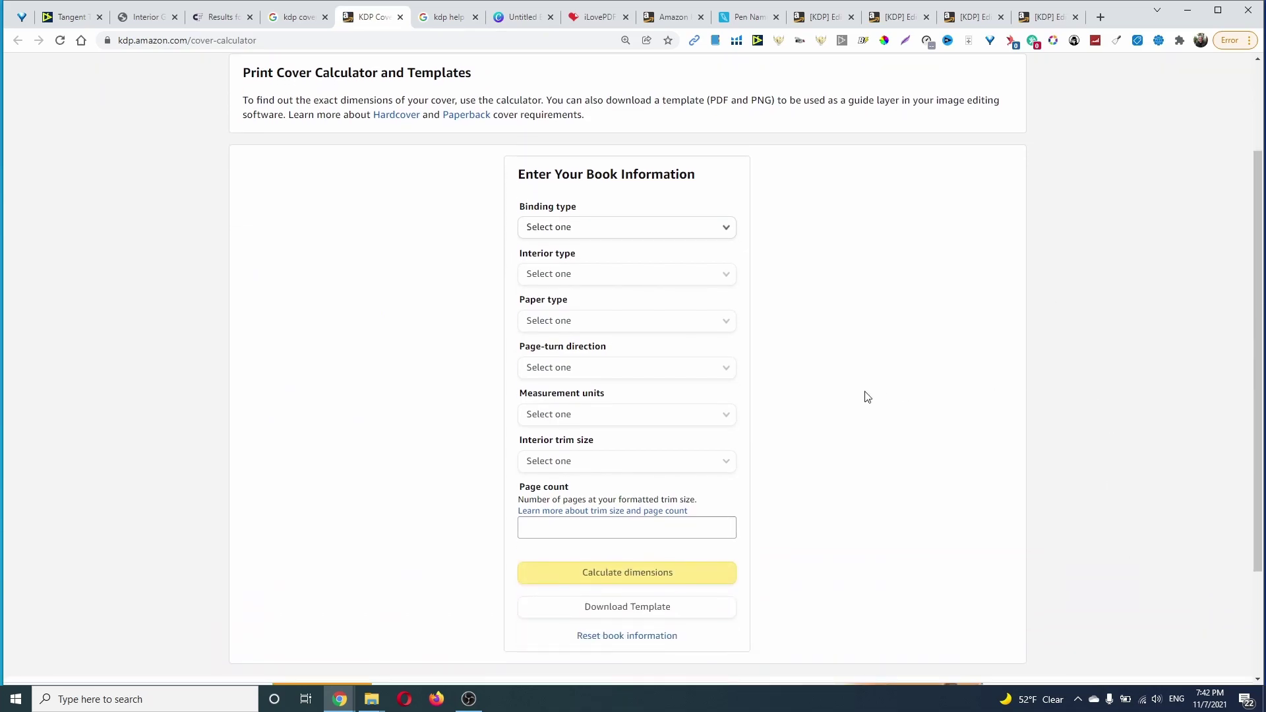
Calculate dimensions for a Paperback, Black & white, White paper, inches, 8.5 x 11 in, 111-page book
left_click(599, 236)
left_click(593, 280)
left_click(603, 277)
left_click(579, 323)
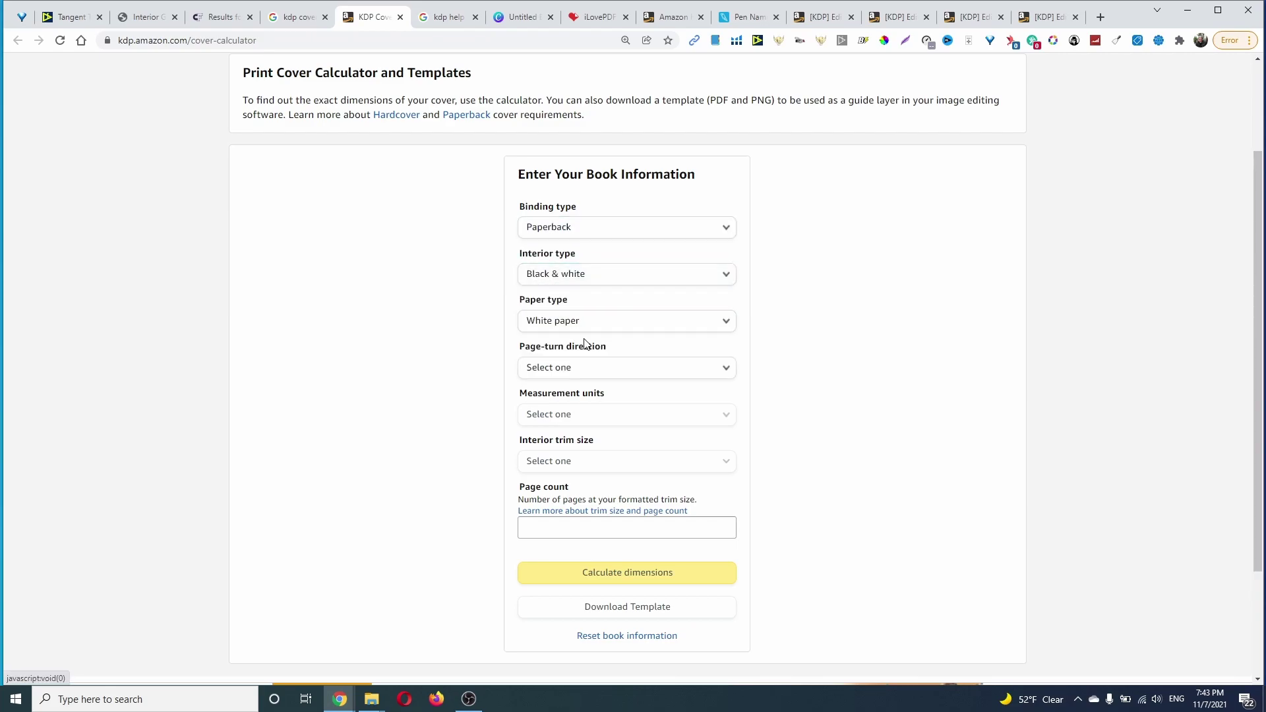
left_click(597, 370)
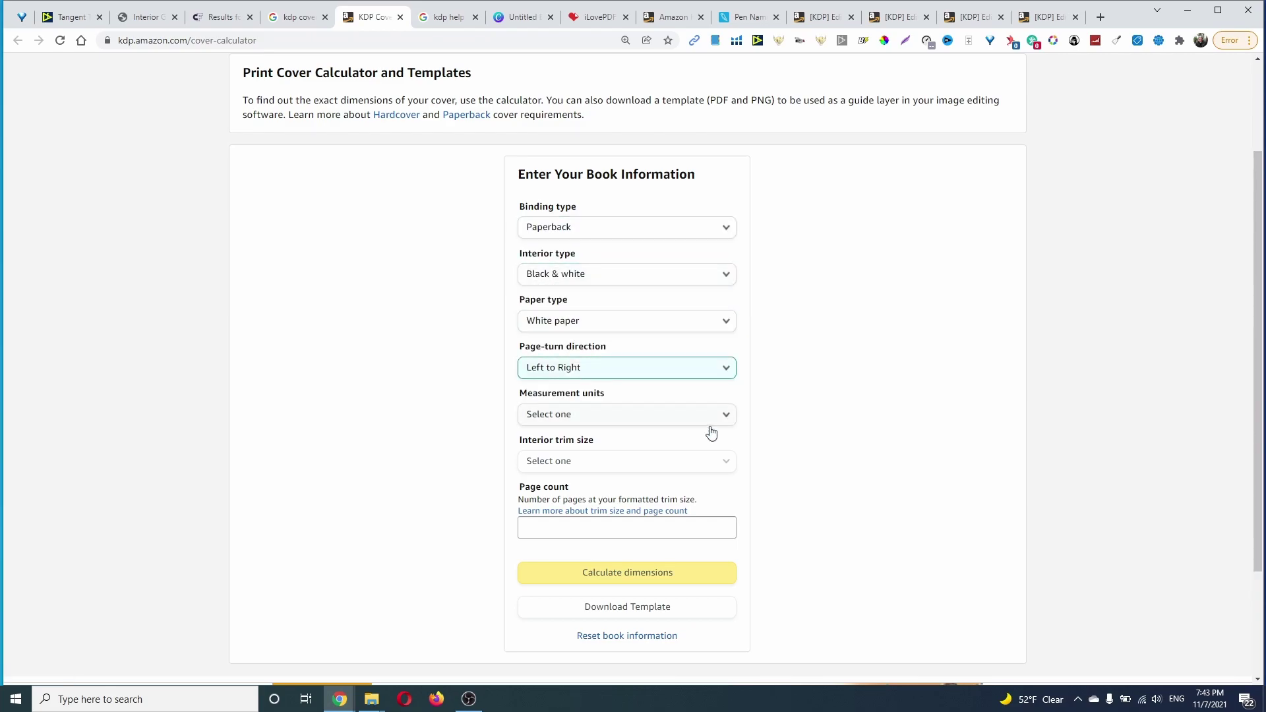
left_click(596, 416)
left_click(594, 467)
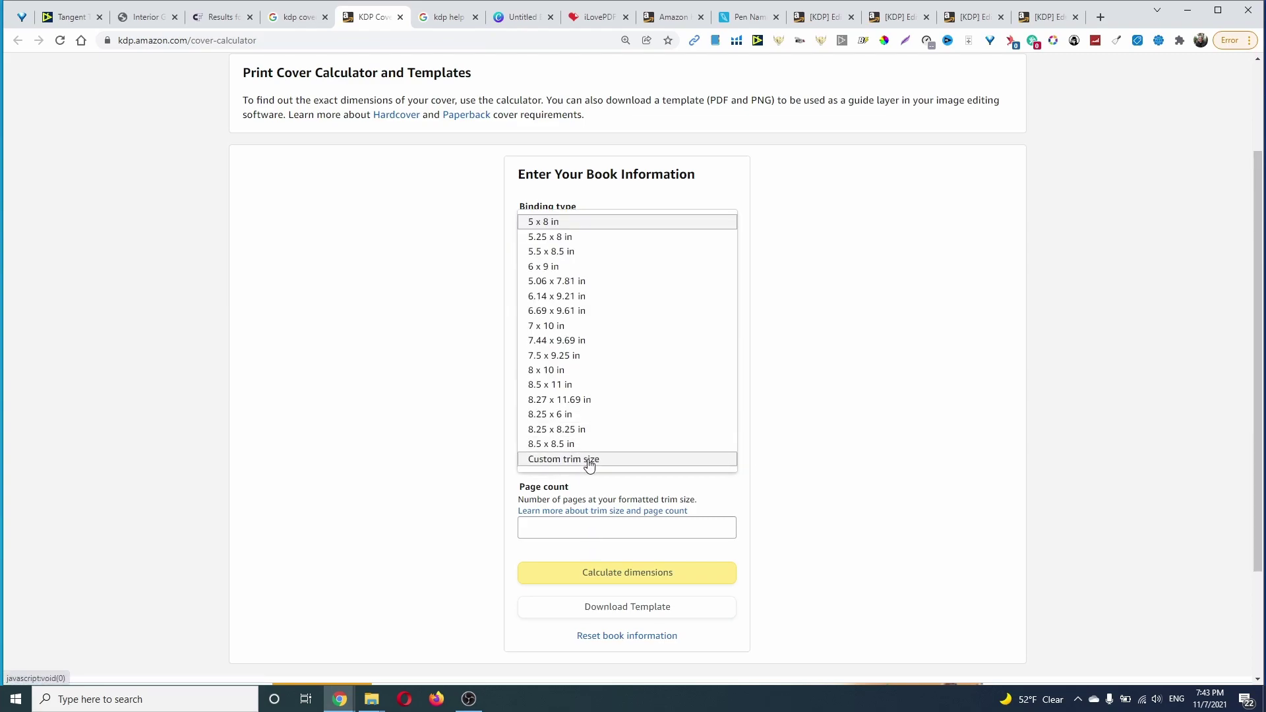
left_click(608, 385)
left_click(579, 524)
type("111")
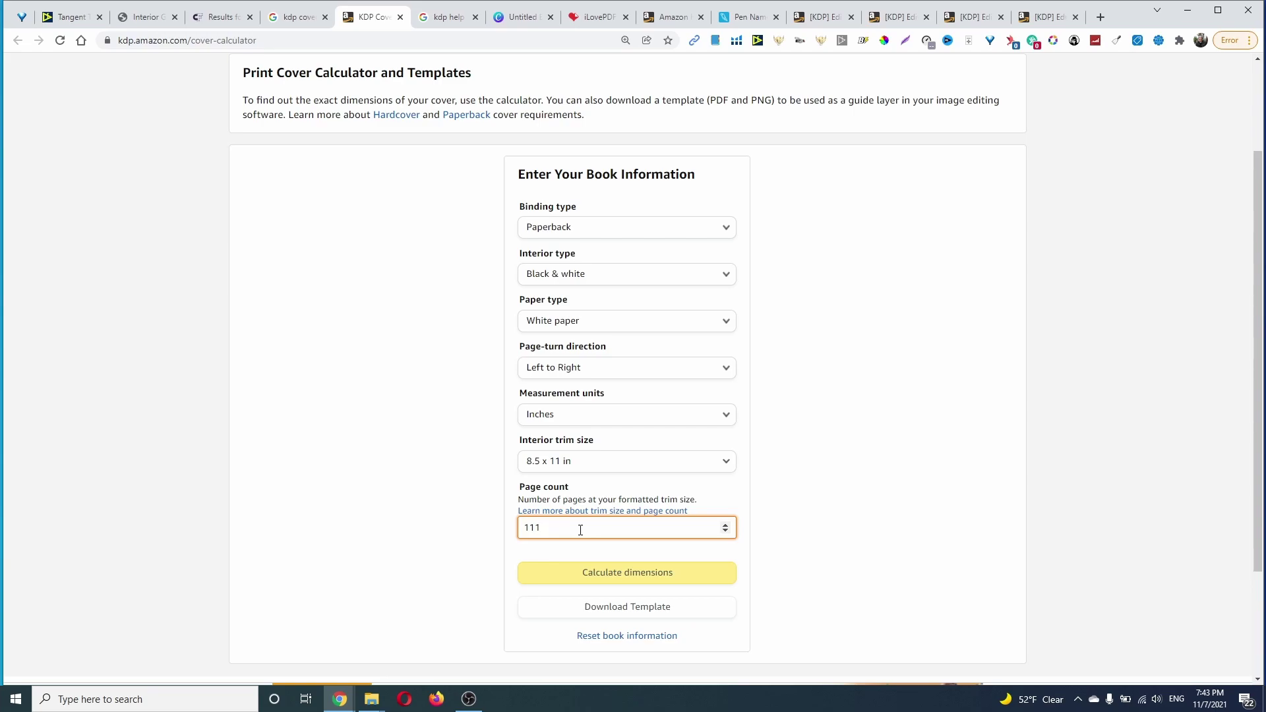
left_click(617, 574)
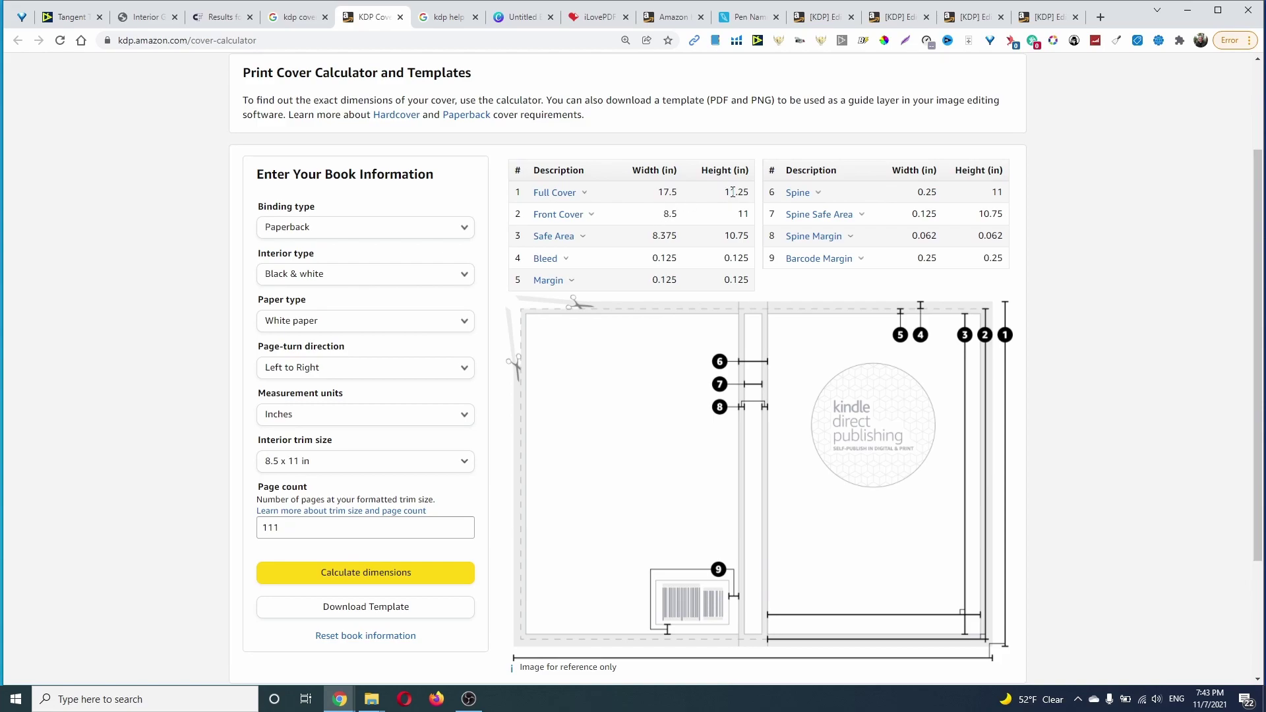
scroll(875, 450, "down", 2)
scroll(509, 493, "up", 1)
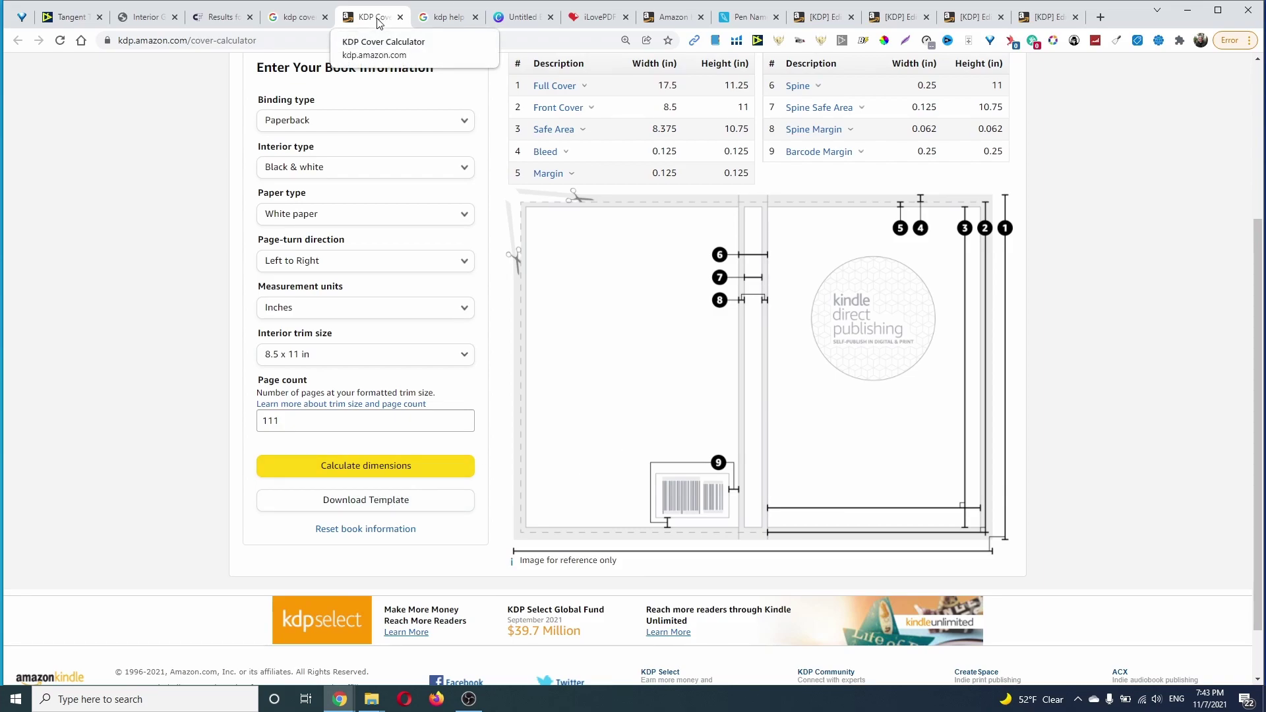
Open the KDP Help Center result and go to the Format Your Paperback topic
left_click(445, 20)
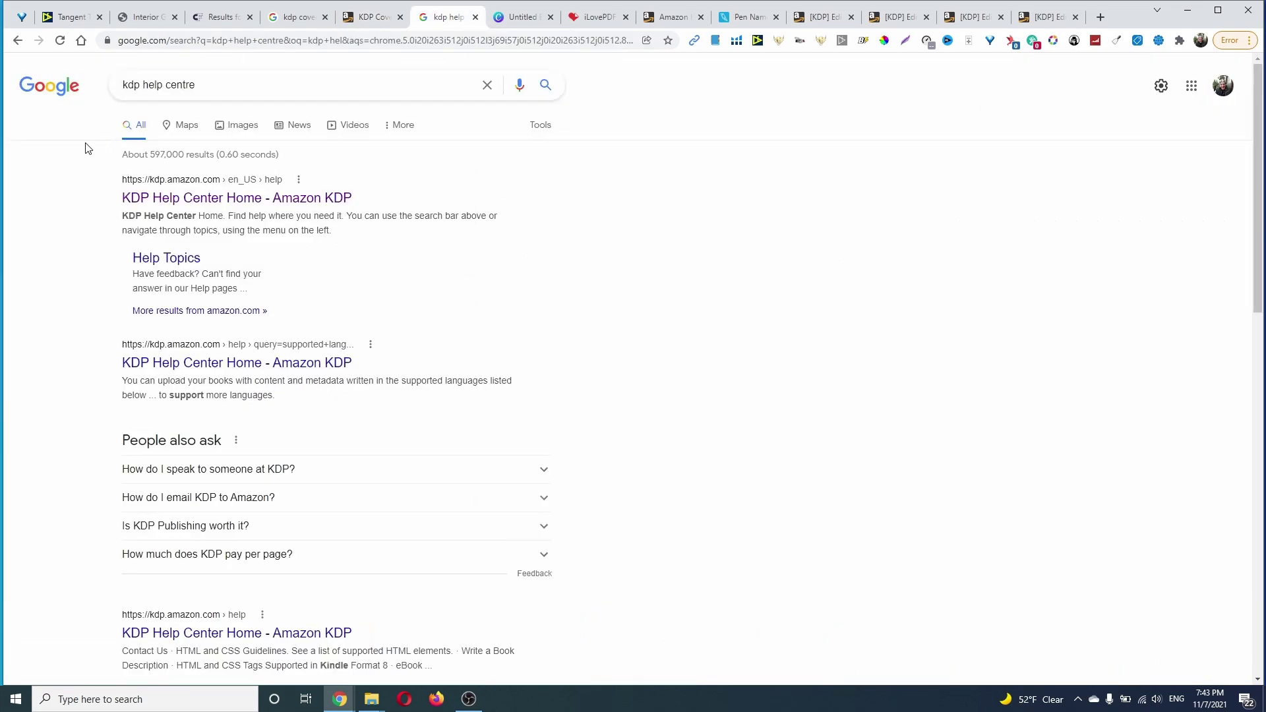
middle_click(272, 203)
left_click(470, 27)
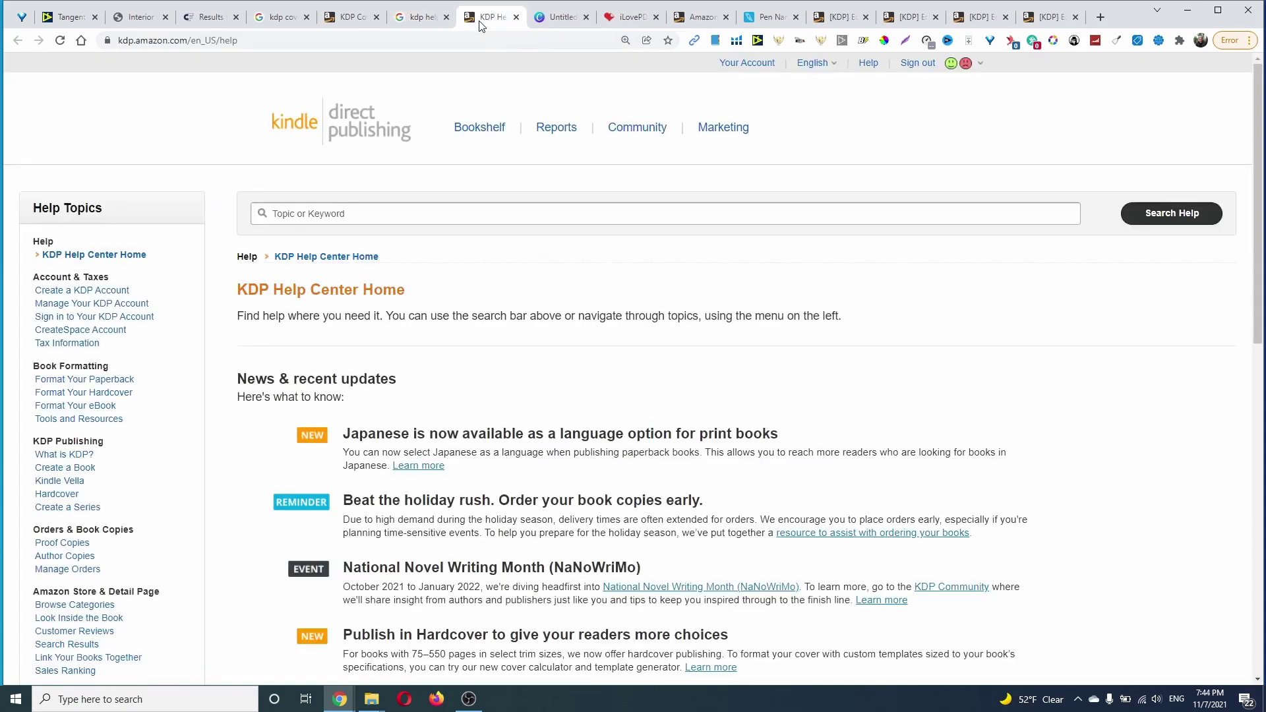
left_click(80, 382)
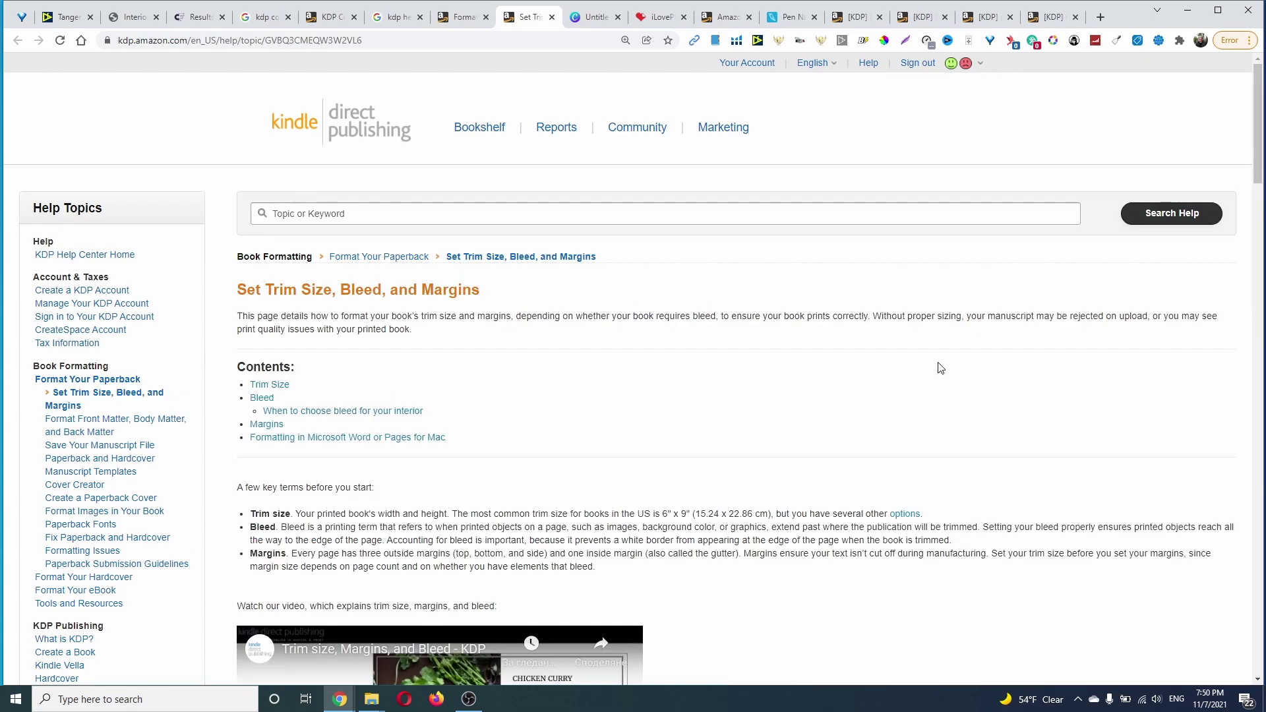
scroll(941, 366, "down", 2)
scroll(941, 367, "down", 3)
scroll(941, 366, "down", 3)
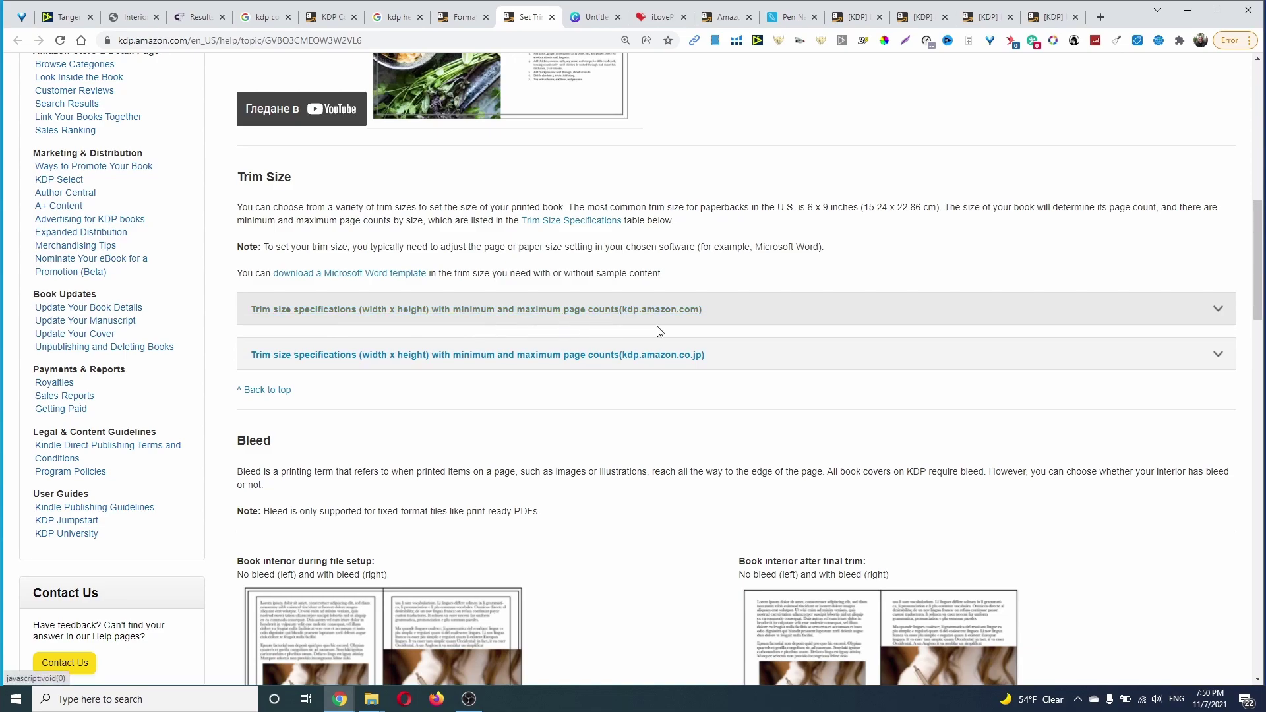
Expand the trim size and bleed examples tables and copy the 8.625 width for 8.5 x 11
left_click(1219, 310)
scroll(291, 362, "down", 1)
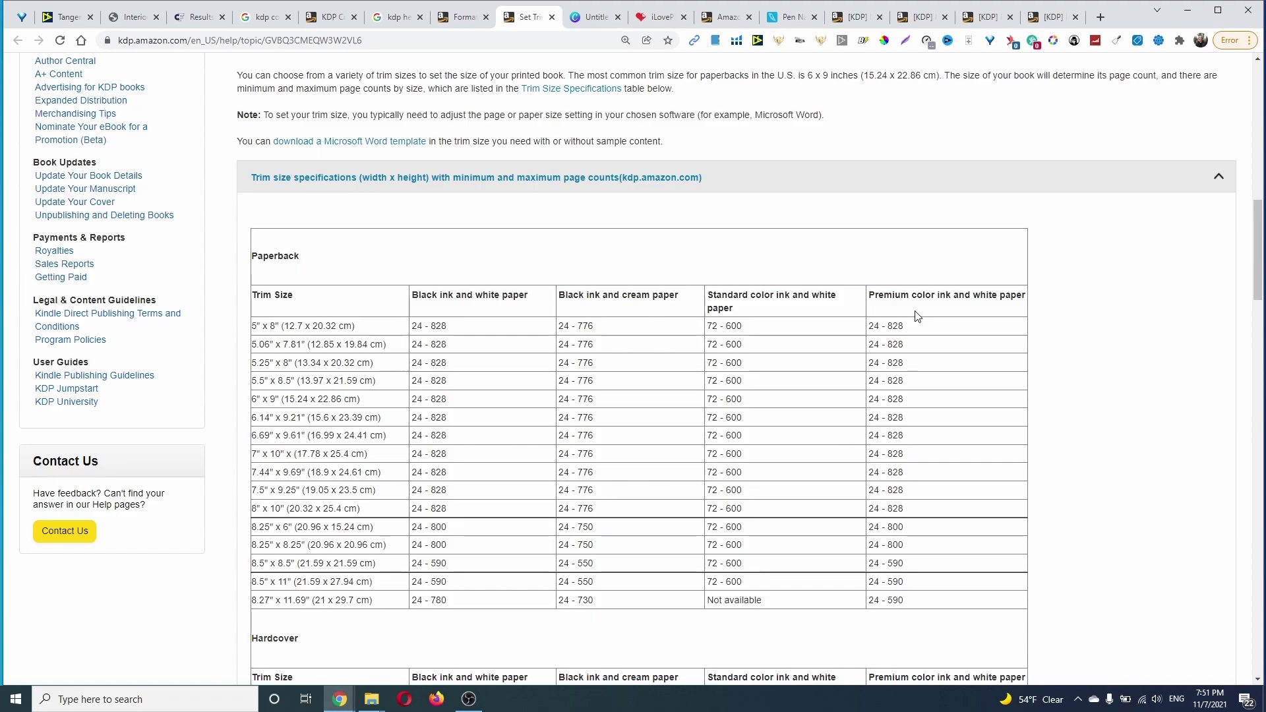
scroll(846, 469, "down", 2)
scroll(846, 470, "down", 1)
scroll(850, 461, "down", 4)
scroll(849, 461, "down", 2)
scroll(850, 462, "down", 2)
scroll(1088, 297, "down", 1)
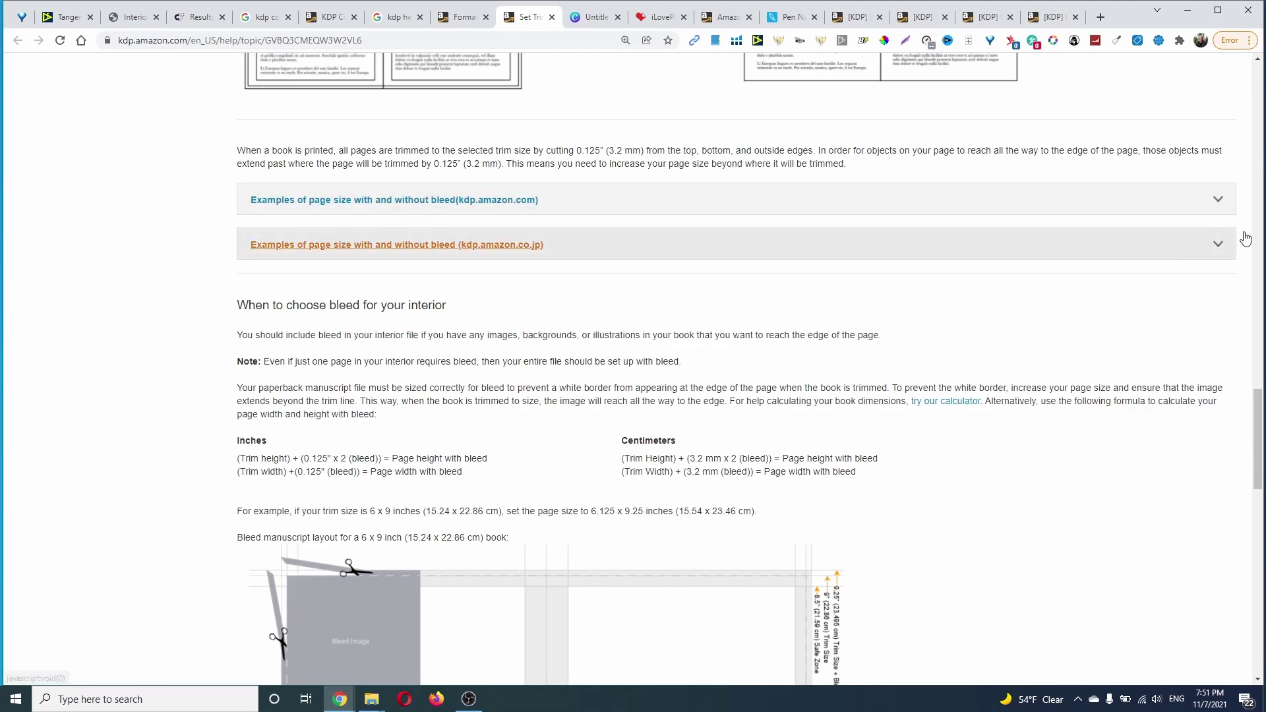
left_click(1215, 199)
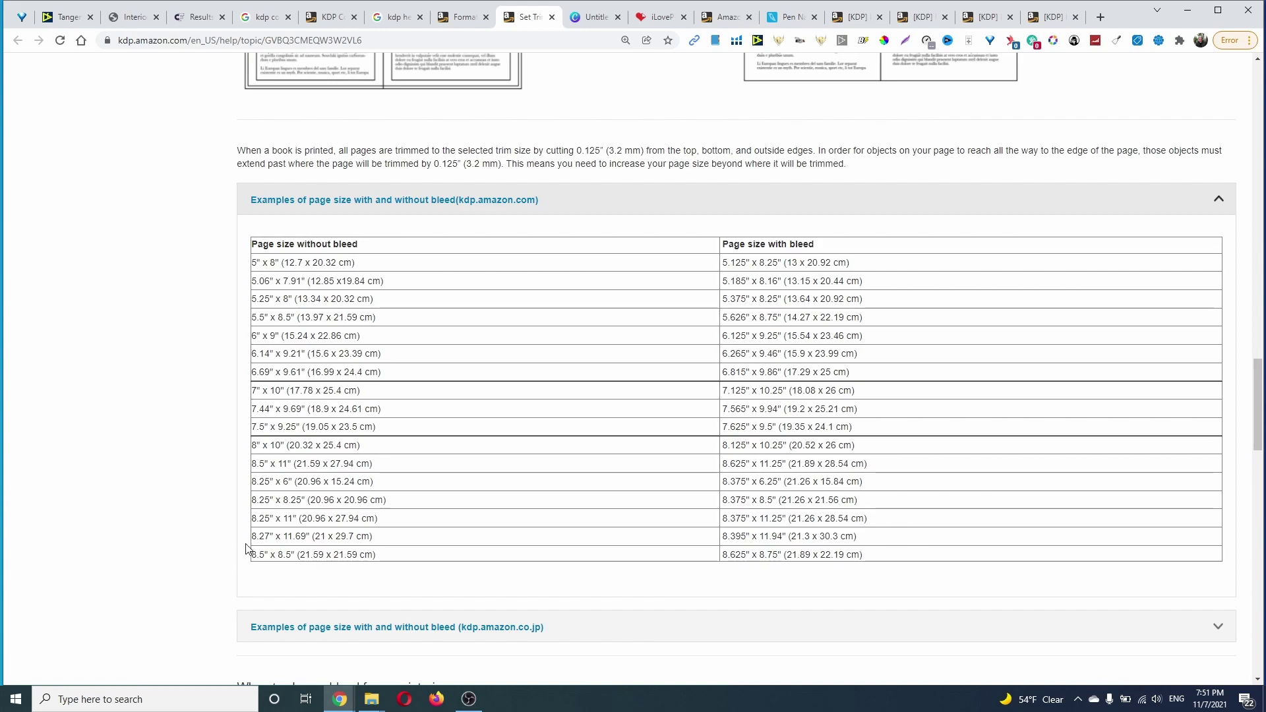
left_click_drag(254, 465, 890, 465)
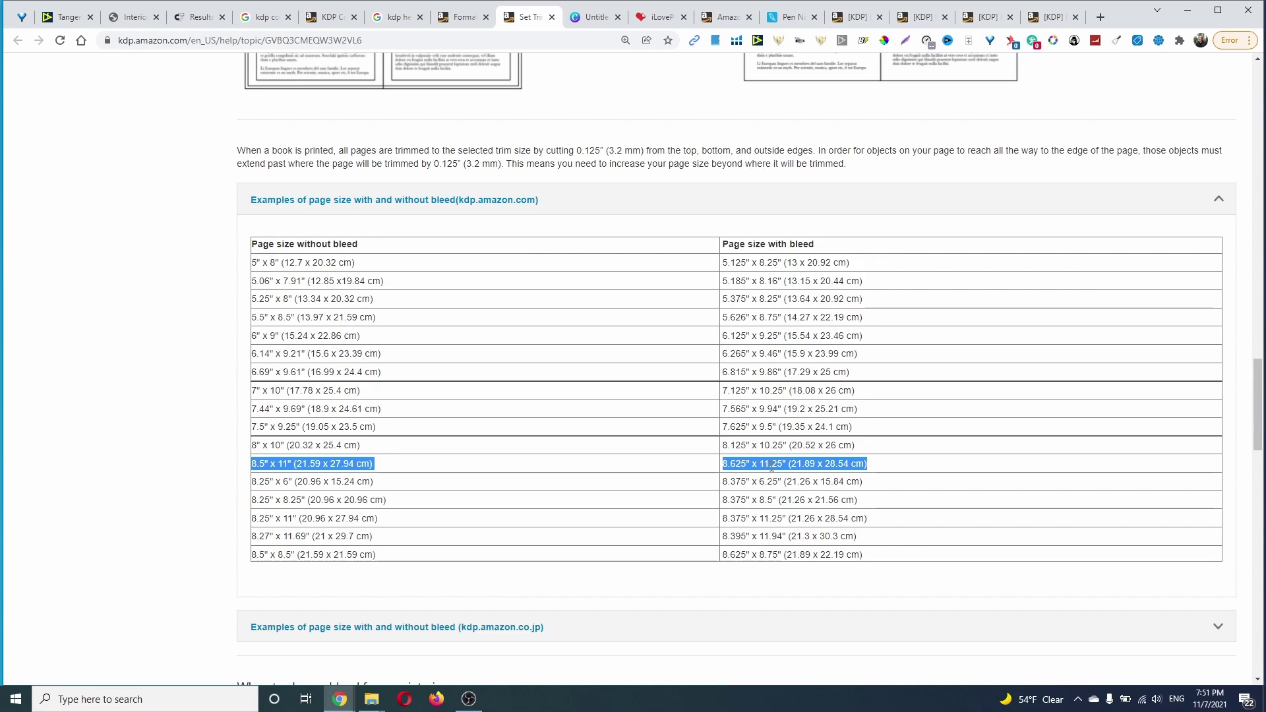
double_click(734, 465)
right_click(735, 465)
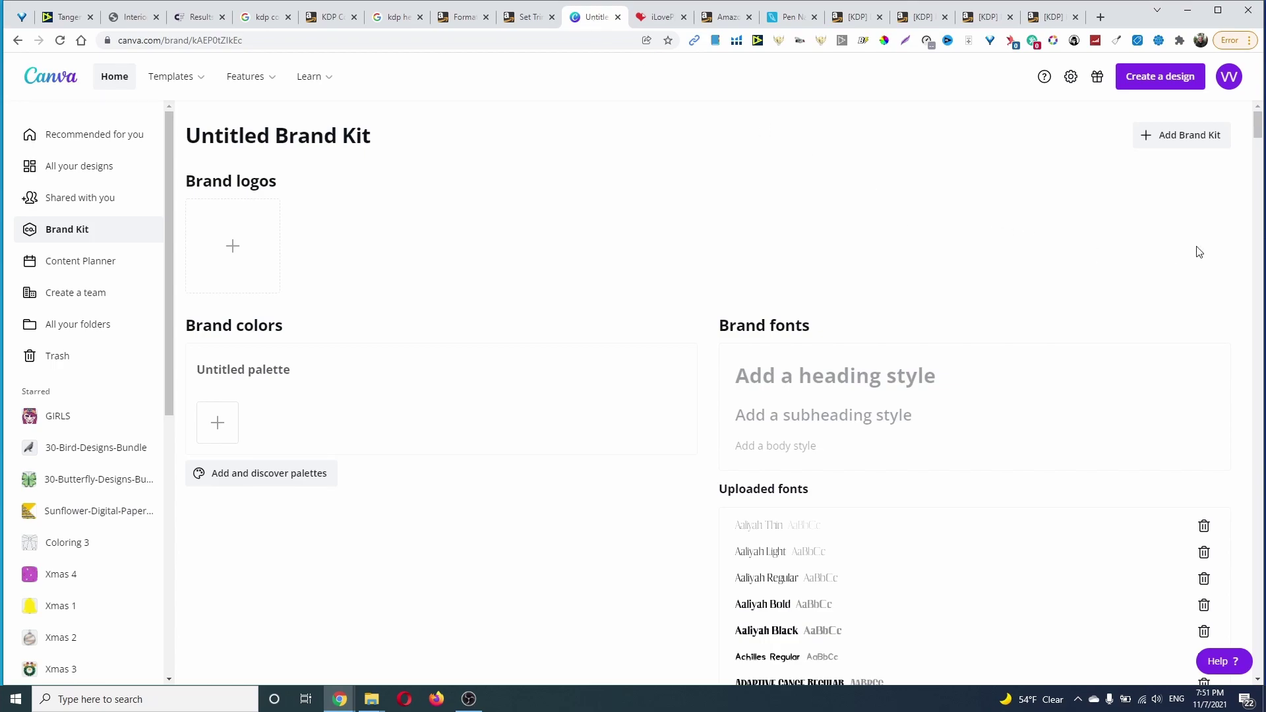
Create a custom-size design in inches, 8.625 wide by 11.25 high, taking 11.25 from the bleed table
left_click(1155, 80)
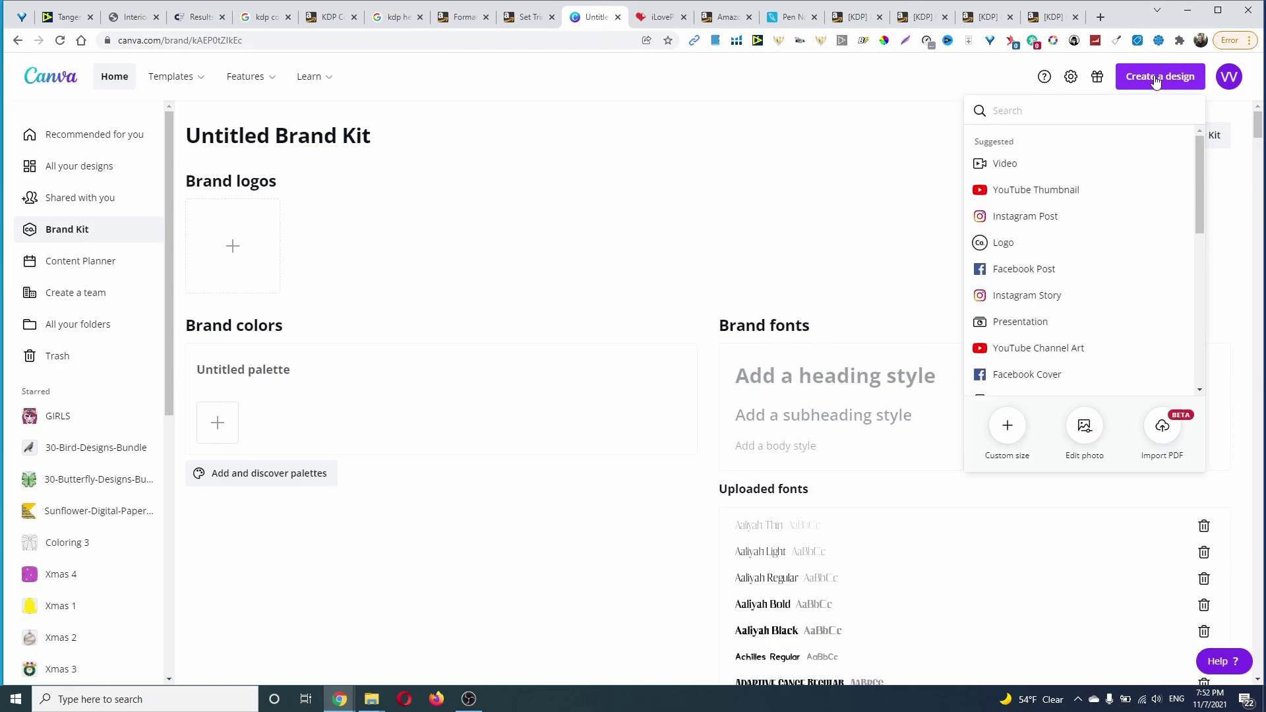
left_click(1010, 435)
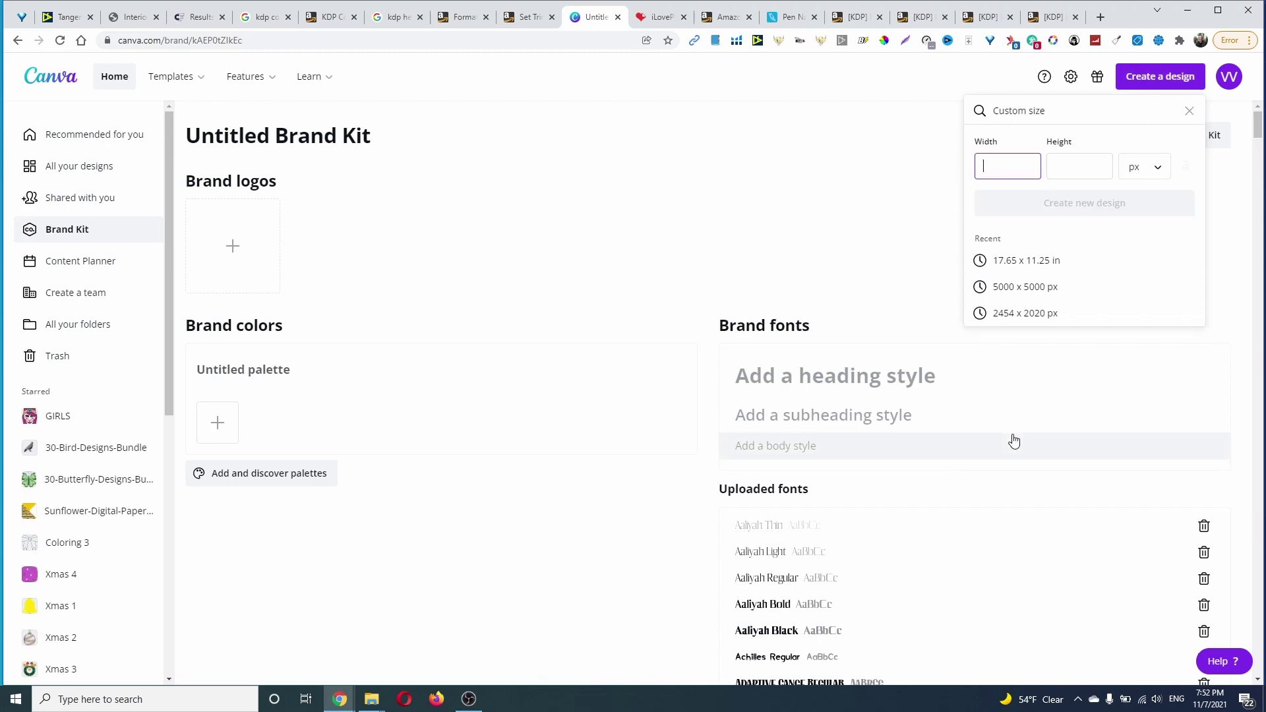
left_click(1160, 175)
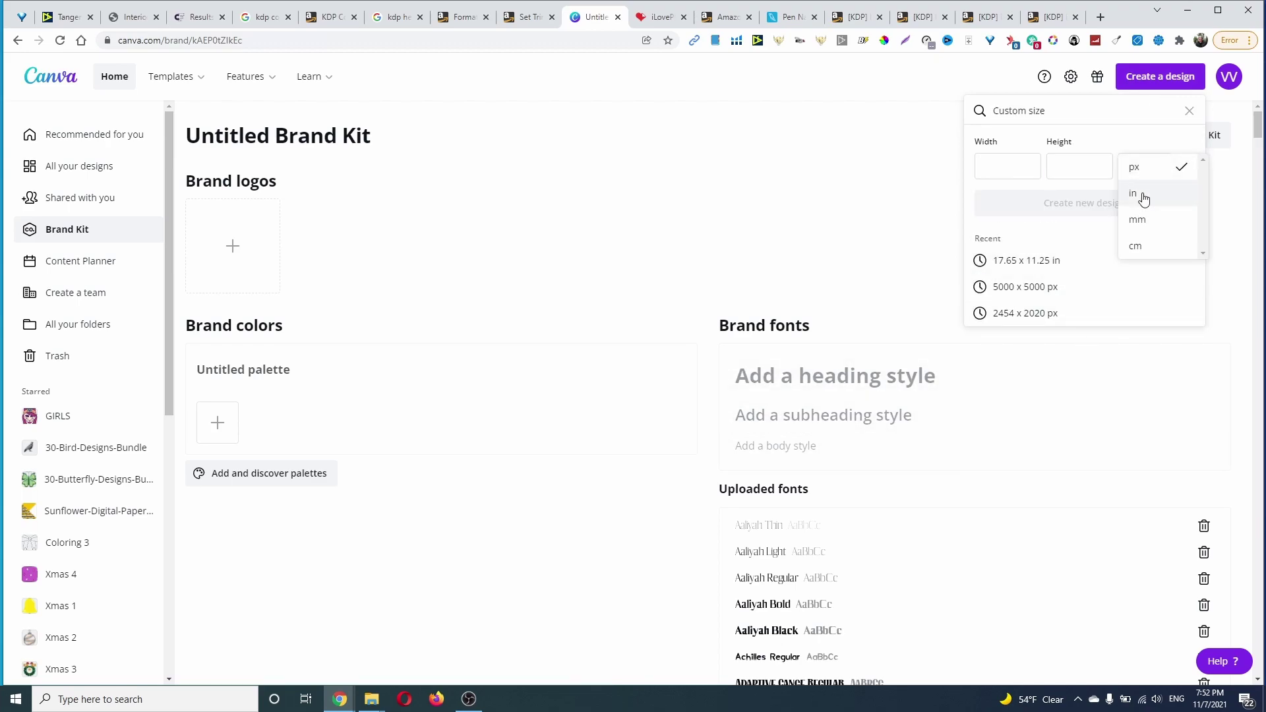
left_click(1142, 196)
left_click(1015, 171)
type("8.625")
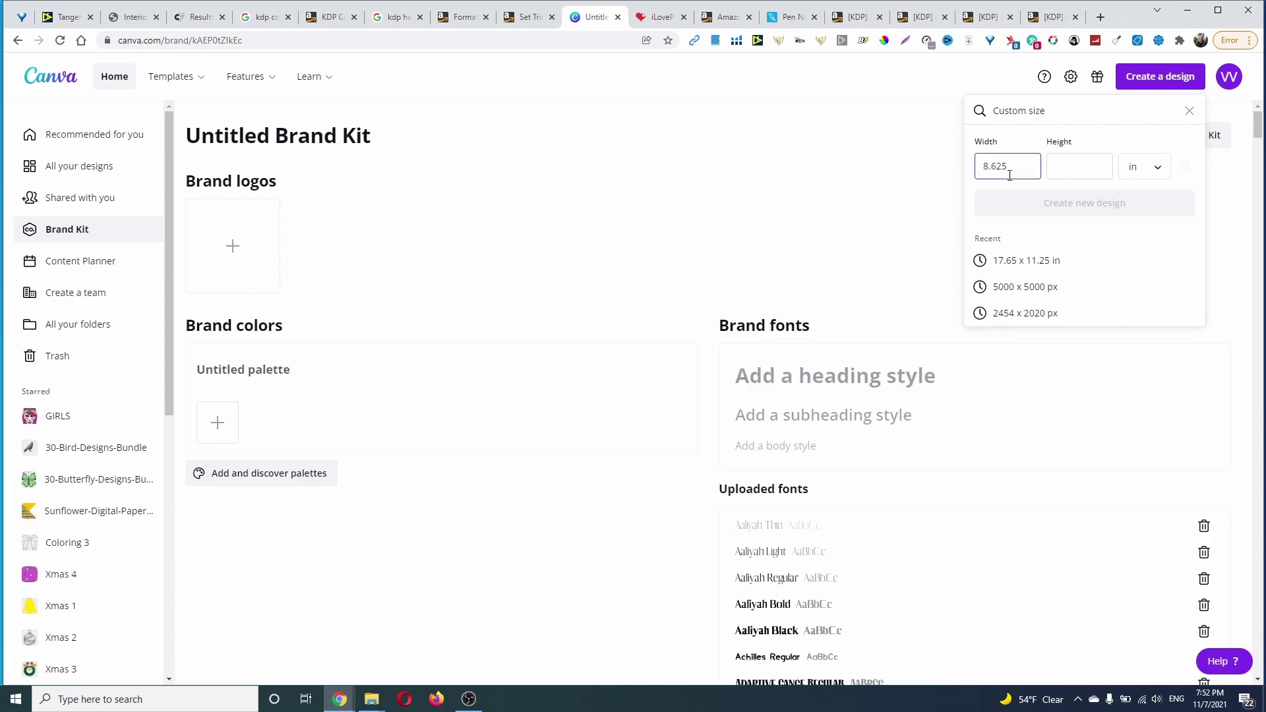
left_click(524, 17)
double_click(771, 463)
left_click(586, 17)
left_click(1086, 170)
type("11.25")
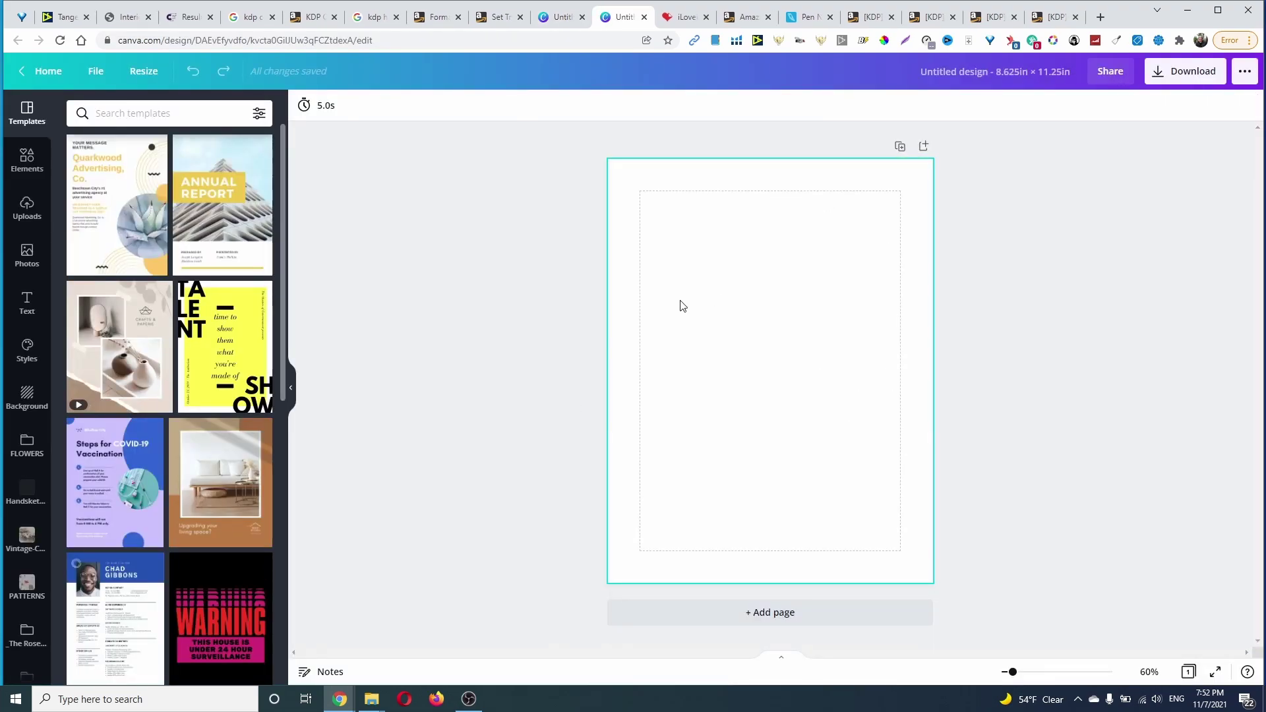
In KDP Helper get dimensions for 111 pages with interior bleed set to Yes
left_click(61, 16)
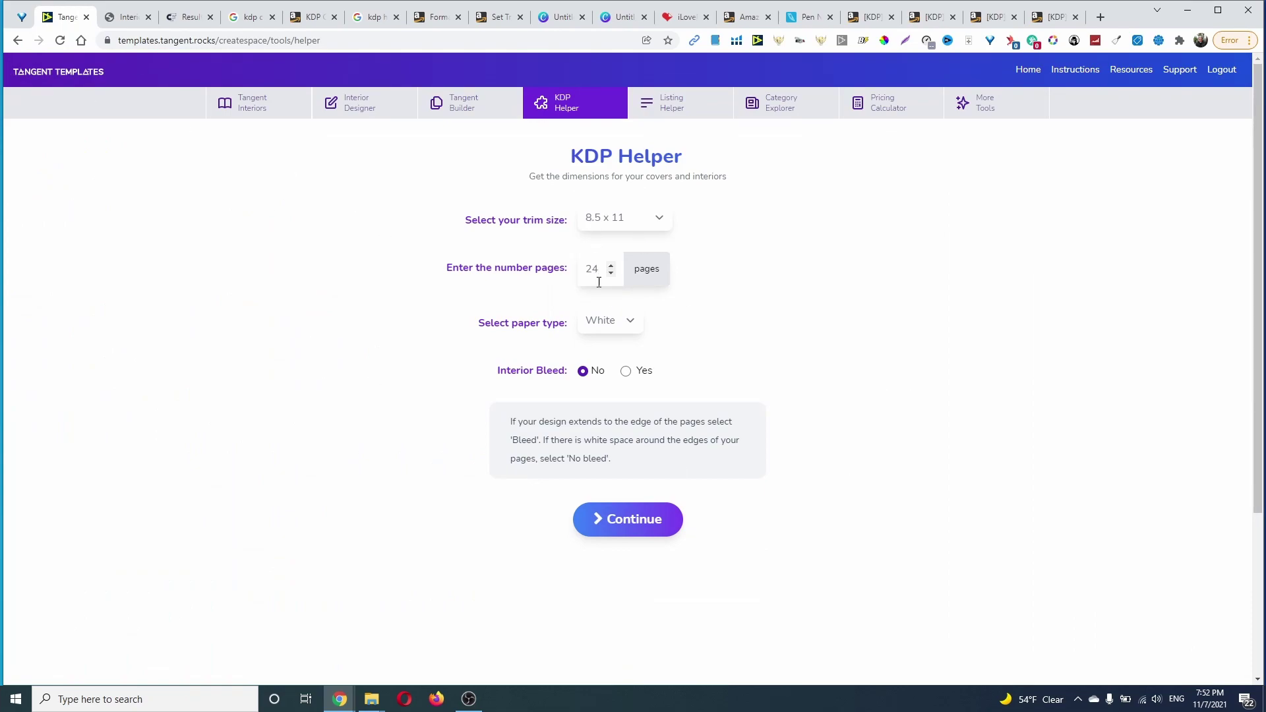
double_click(597, 268)
type("111")
left_click(625, 371)
left_click(667, 526)
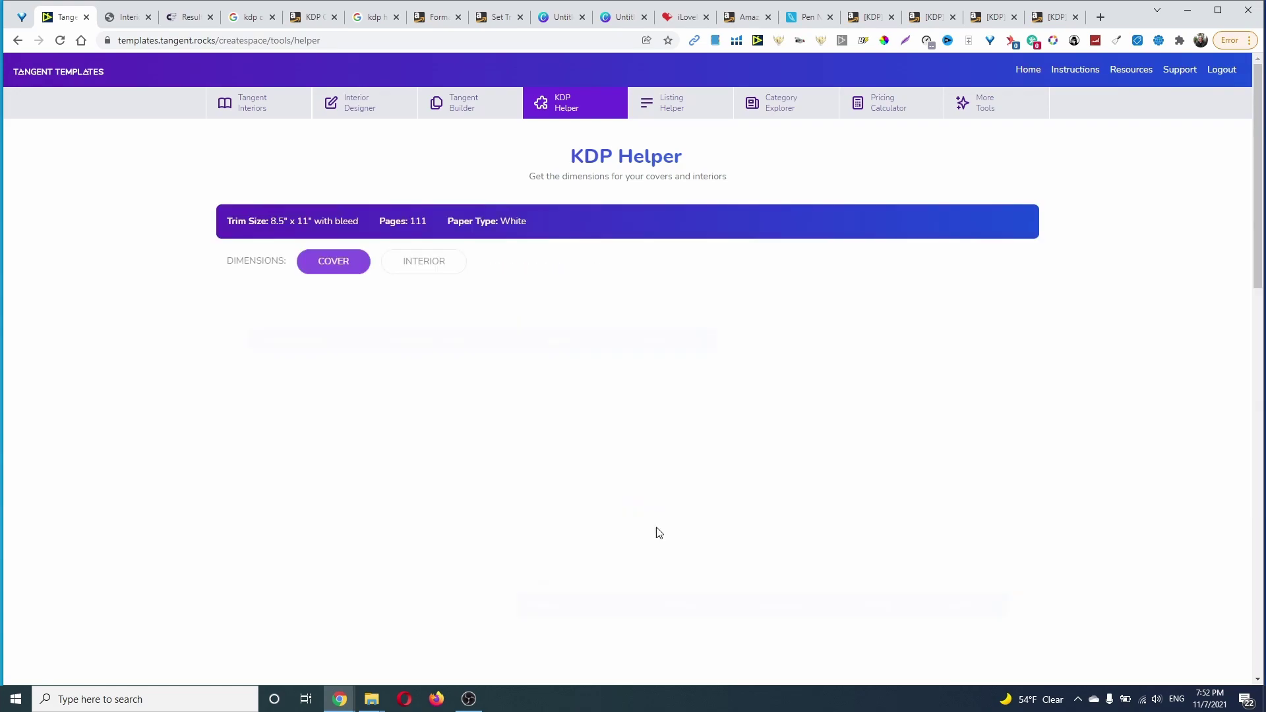
scroll(884, 494, "down", 2)
scroll(473, 348, "up", 1)
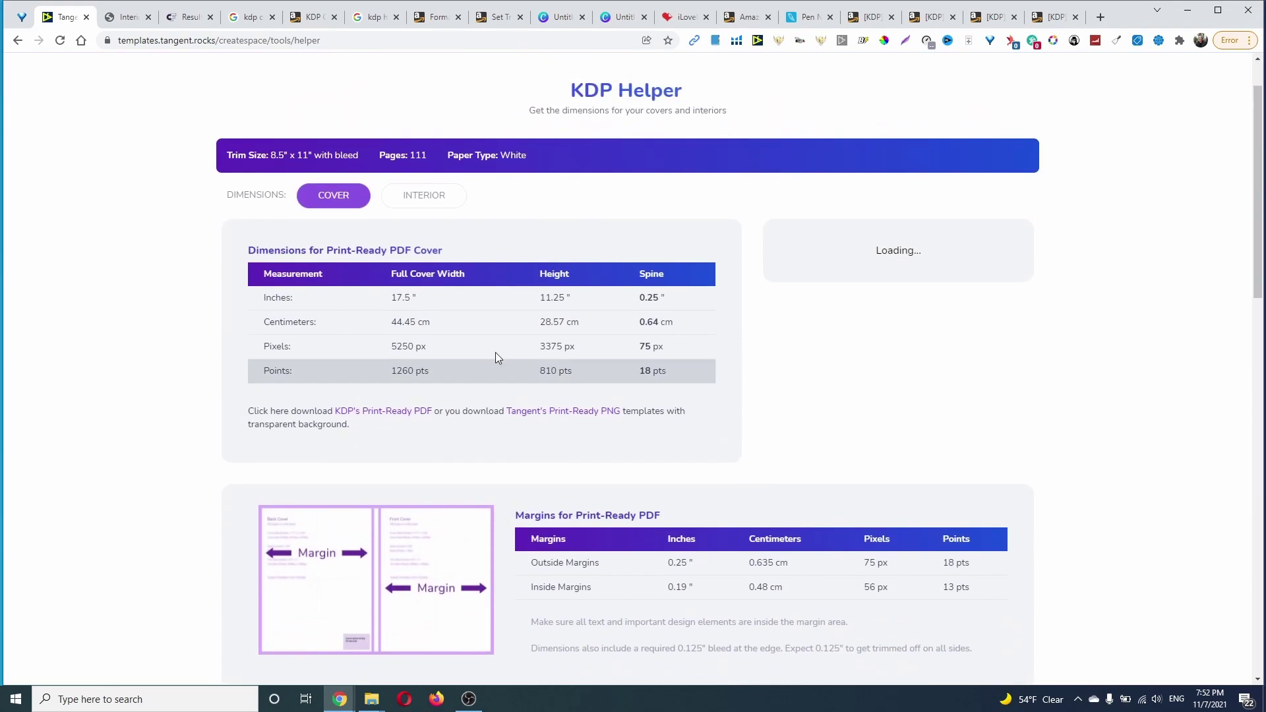
scroll(351, 543, "down", 1)
scroll(396, 346, "up", 1)
Download and save the 8.5x11 quick interior margin template PNG from the Interior tab
left_click(424, 195)
scroll(748, 399, "down", 2)
scroll(933, 475, "down", 3)
scroll(357, 479, "down", 1)
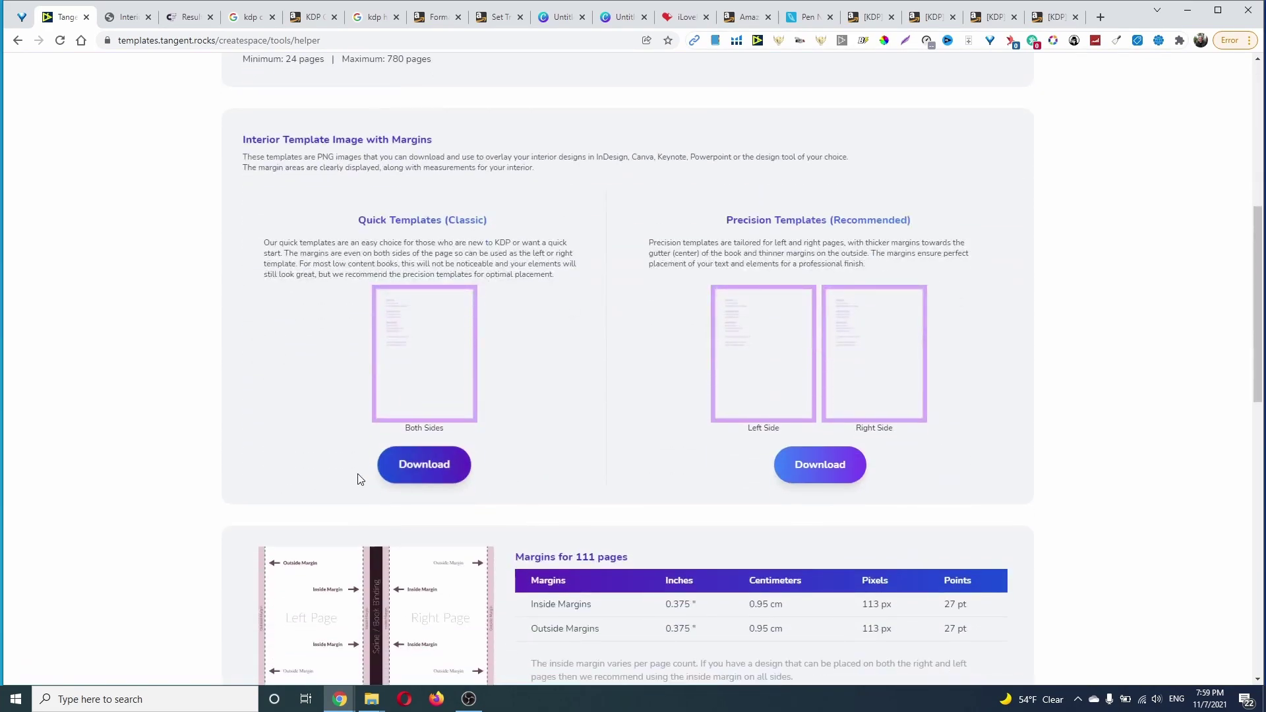
left_click(419, 483)
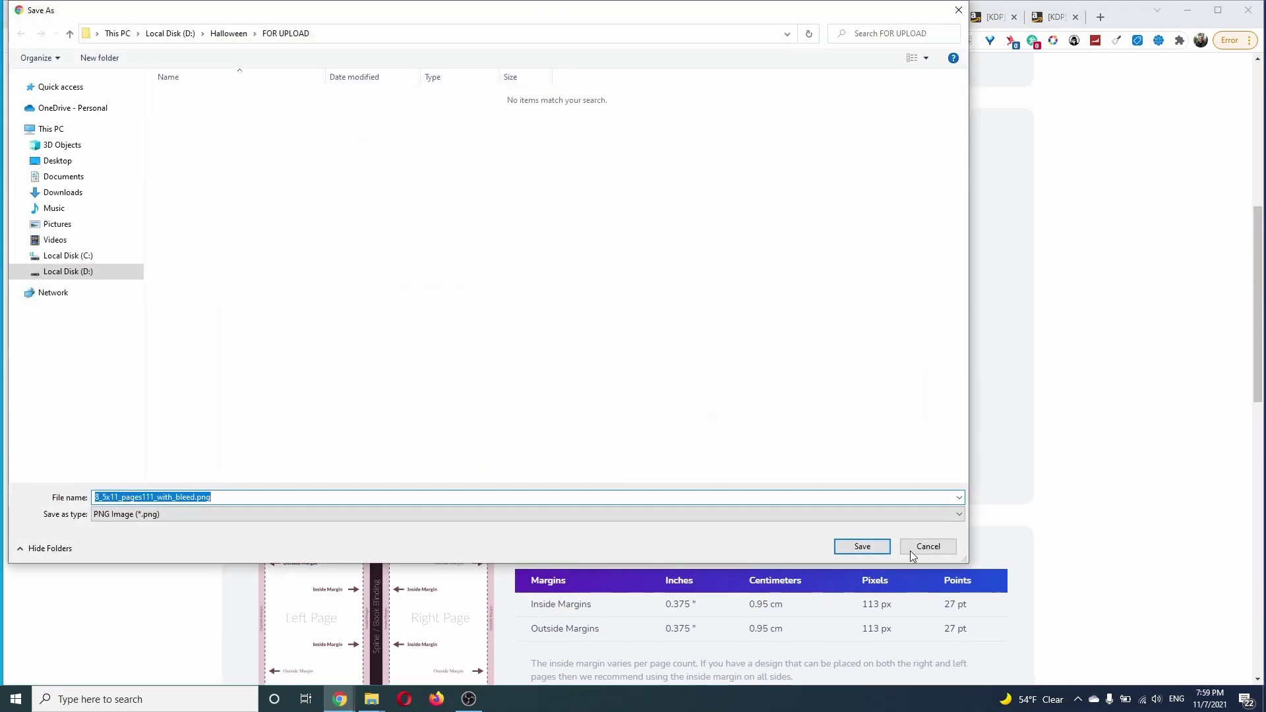
left_click(858, 548)
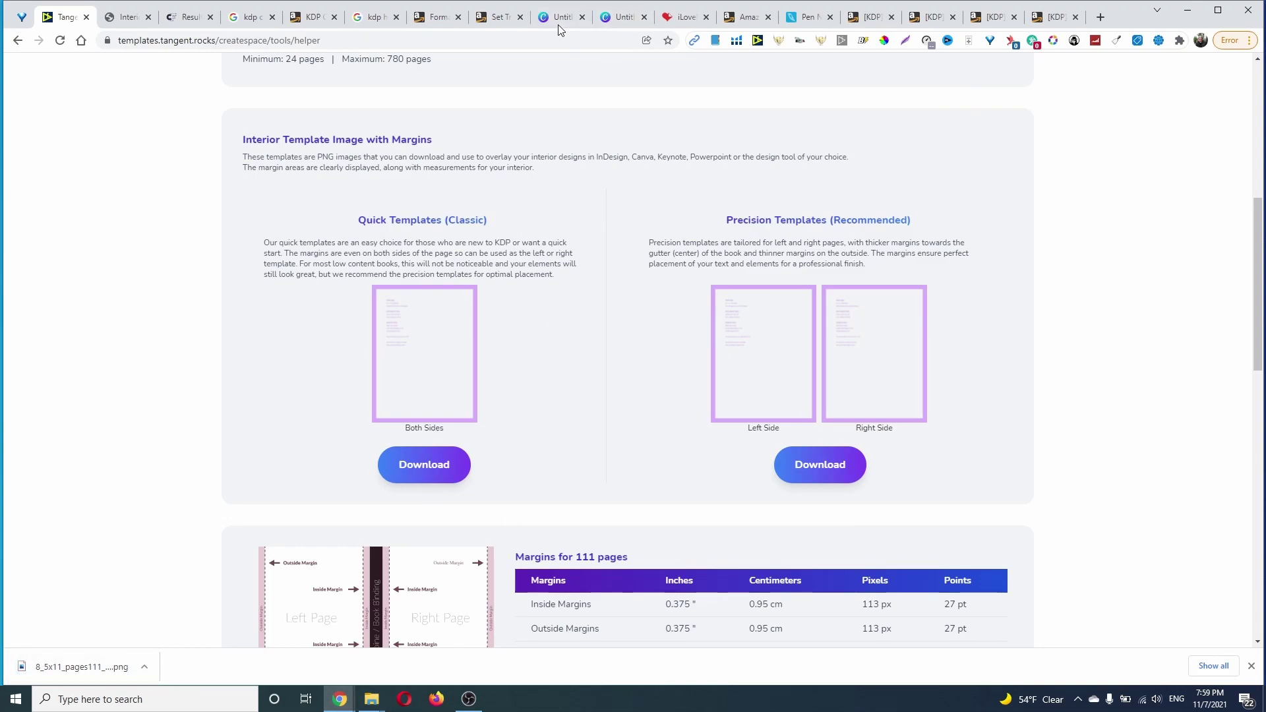
Place the downloaded margin template on the blank page and stretch it to cover the whole canvas
left_click(624, 20)
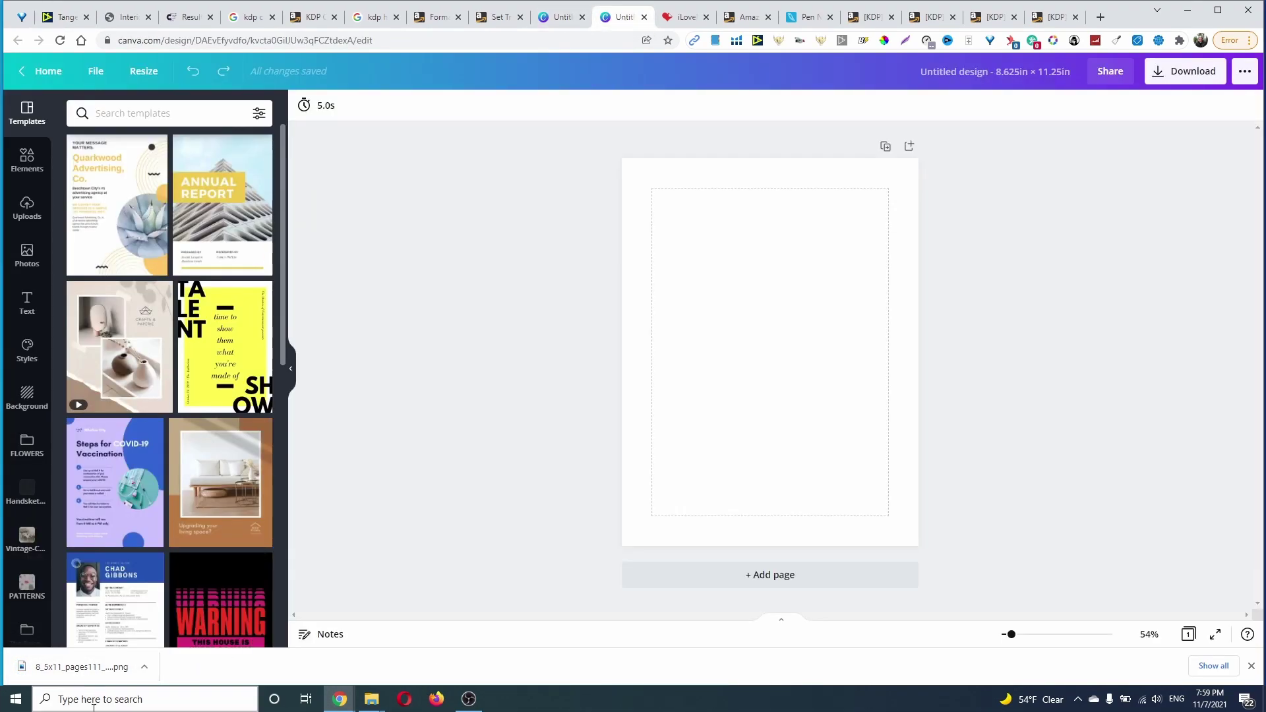
left_click_drag(43, 681, 751, 397)
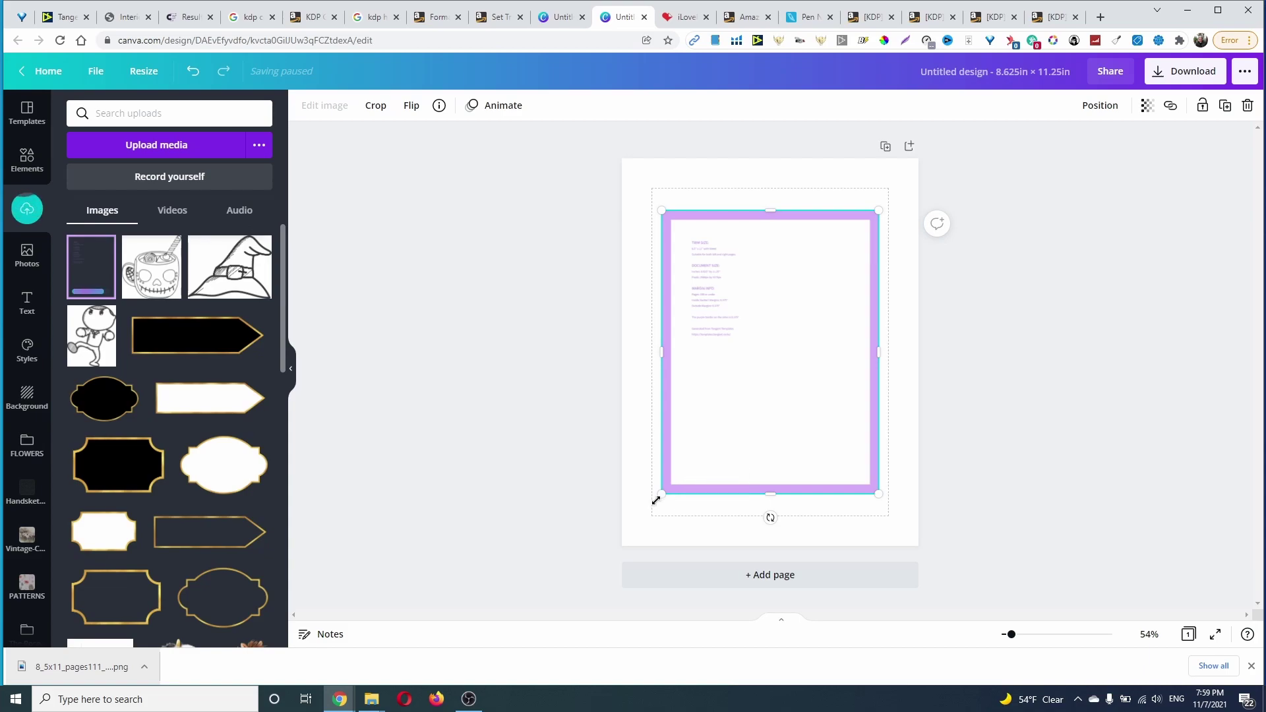
left_click_drag(654, 499, 623, 544)
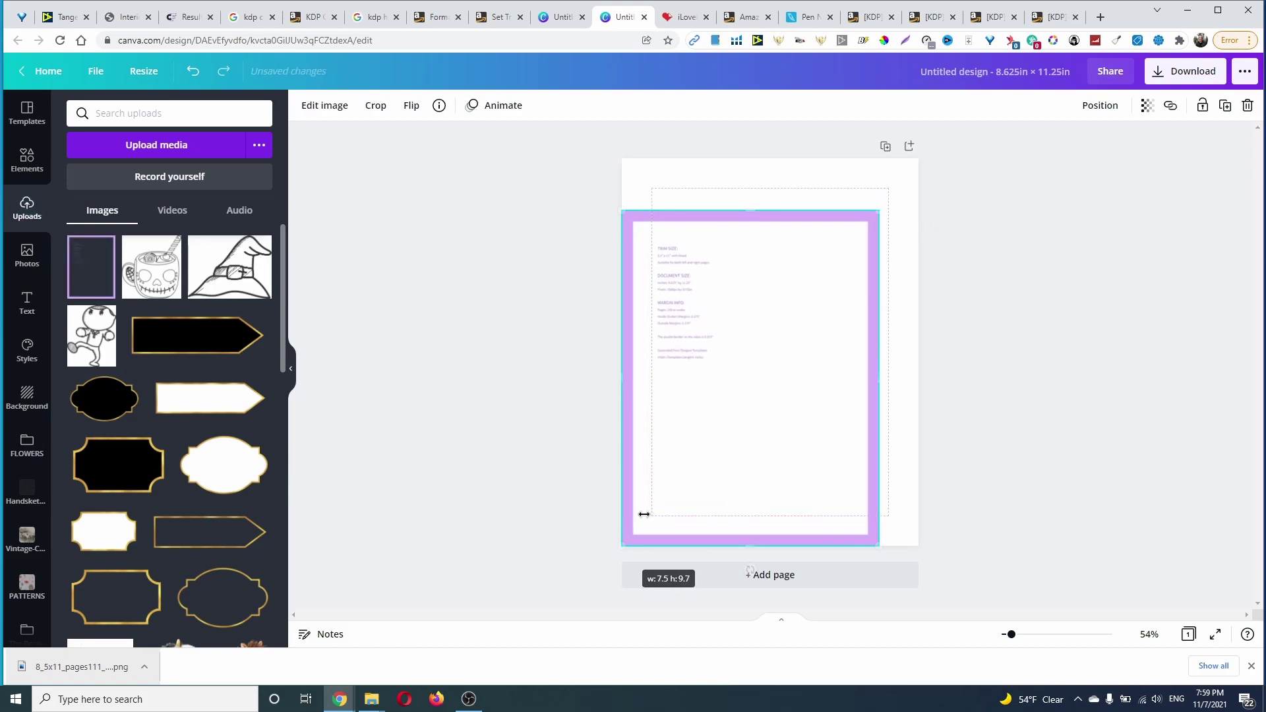
left_click_drag(879, 212, 923, 161)
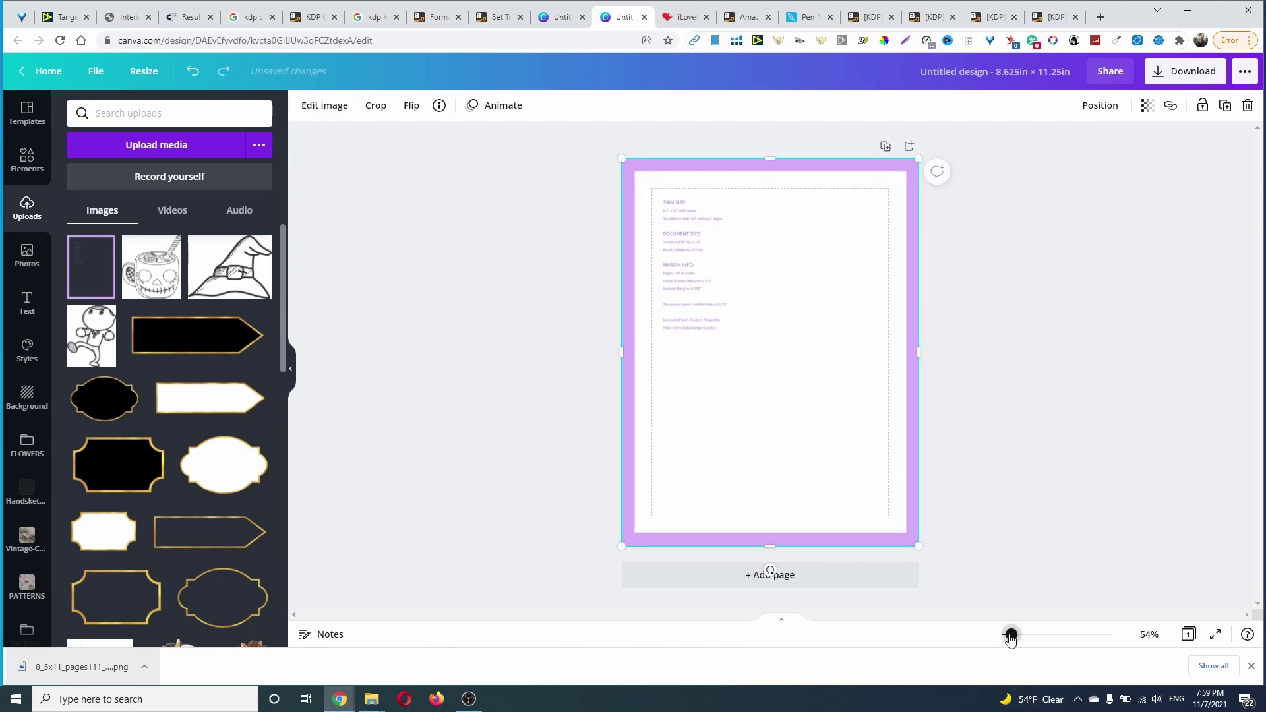
left_click_drag(1010, 637, 1041, 634)
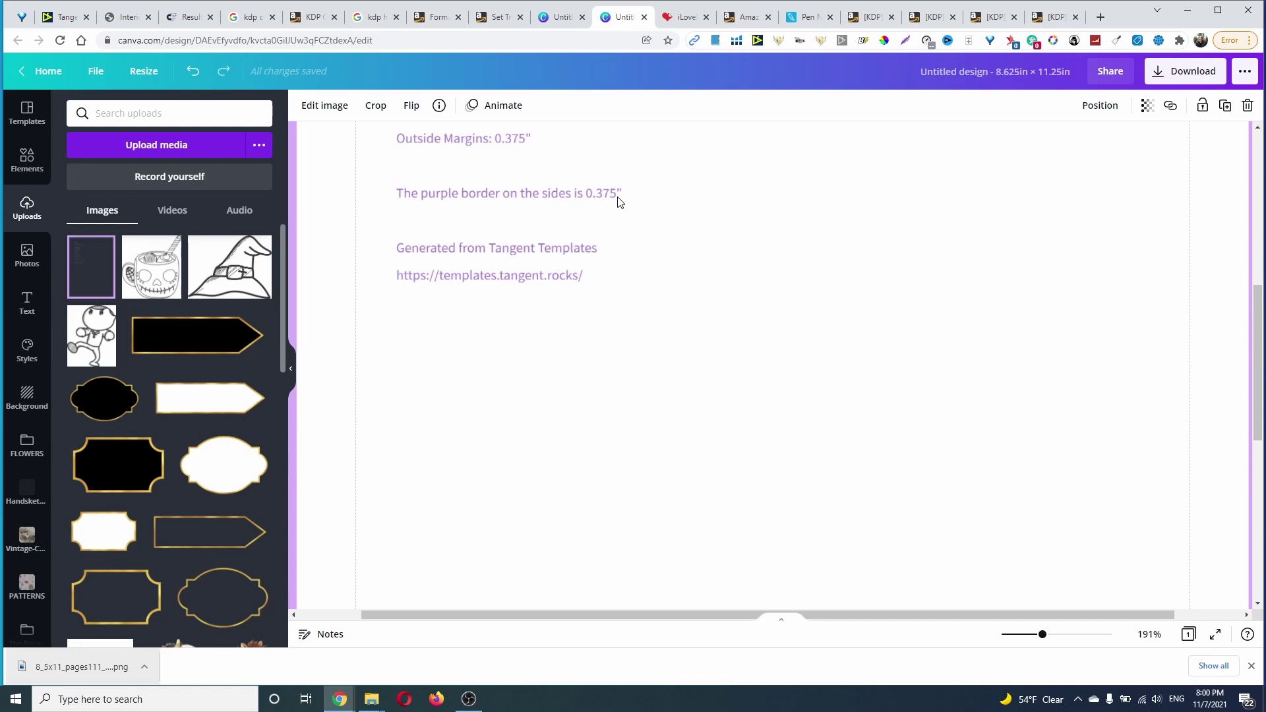
mouse_move(1041, 634)
left_mouse_down()
mouse_move(1020, 662)
mouse_move(1006, 633)
mouse_move(1027, 655)
left_mouse_up()
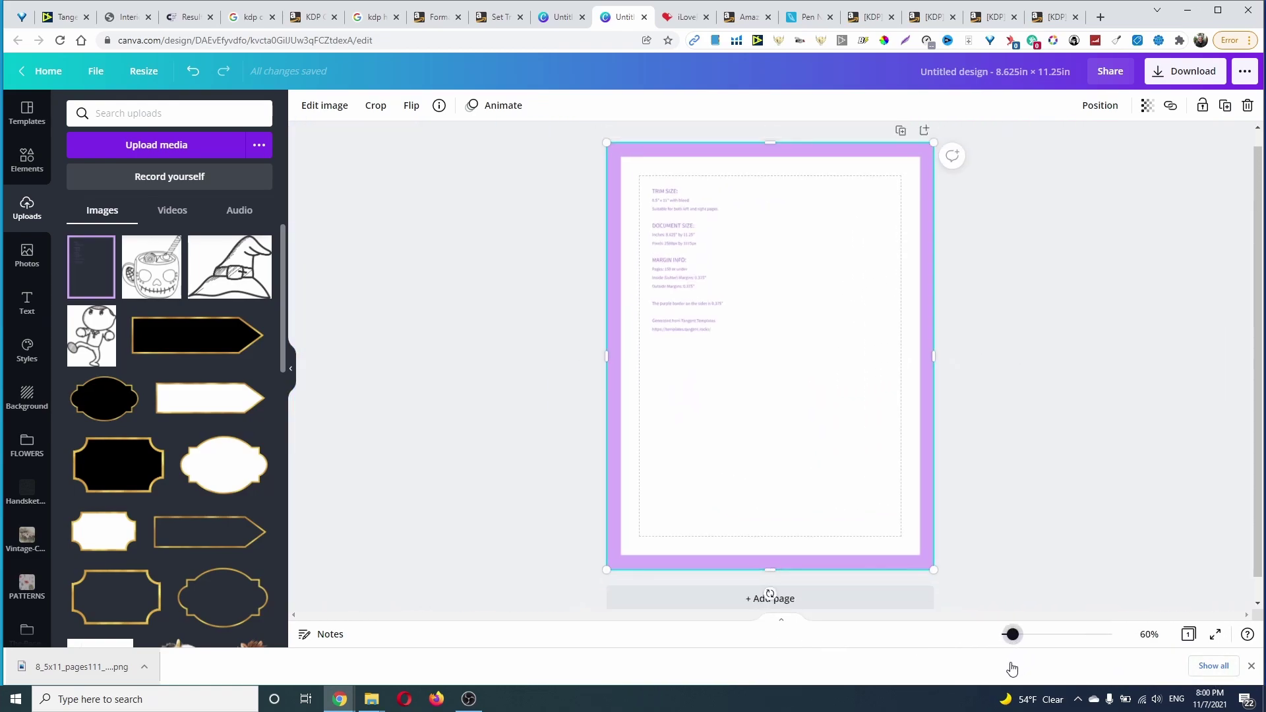
scroll(923, 219, "up", 1)
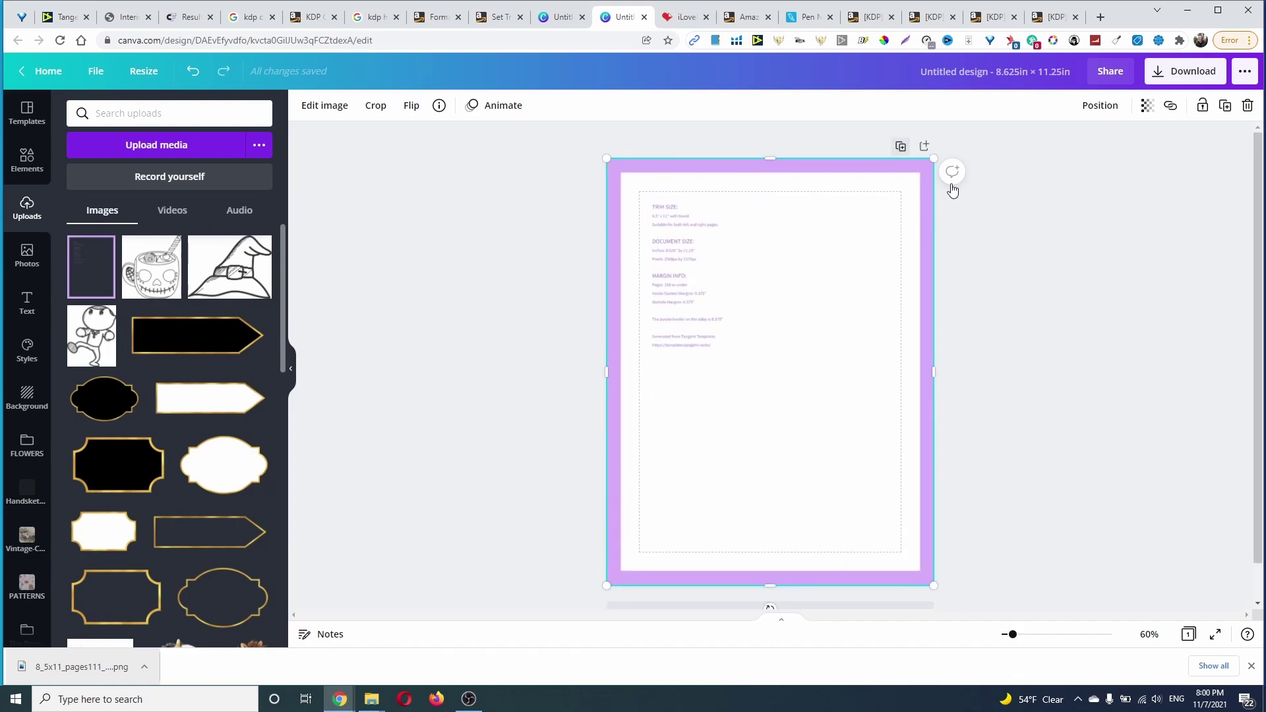
Duplicate the page and delete the template image from page 2
left_click(1077, 270)
left_click(901, 146)
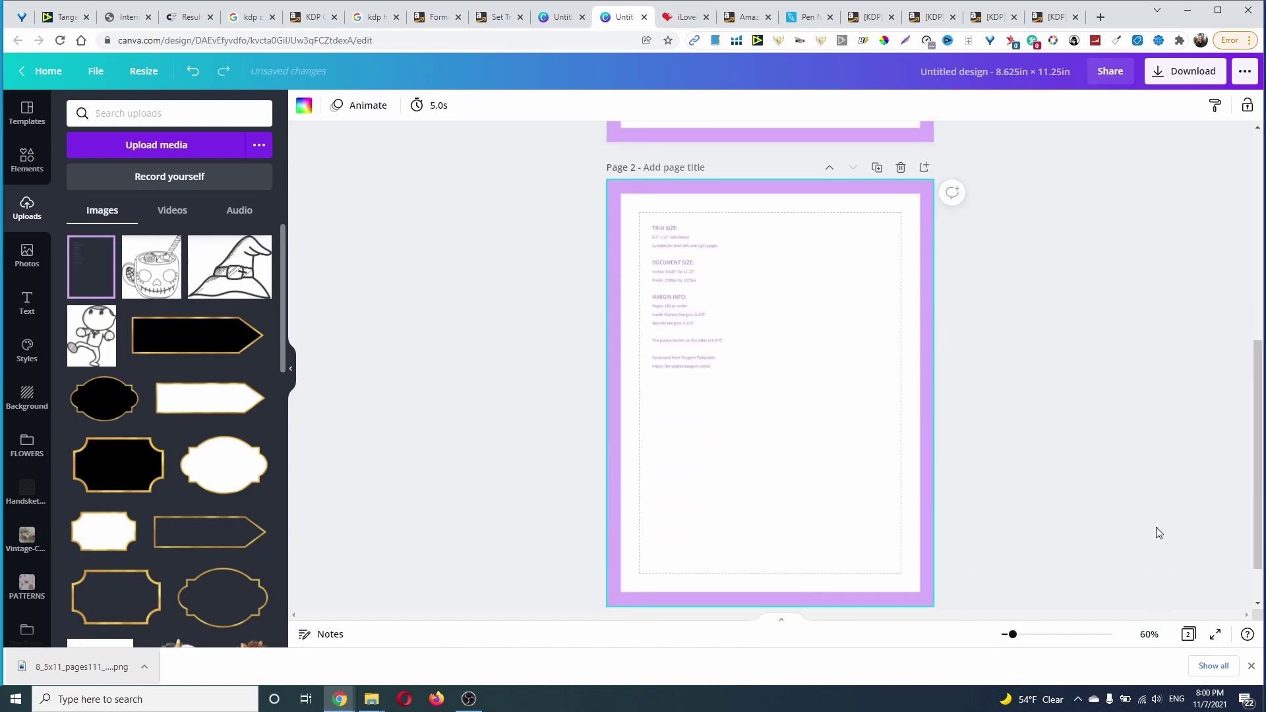
left_click(927, 421)
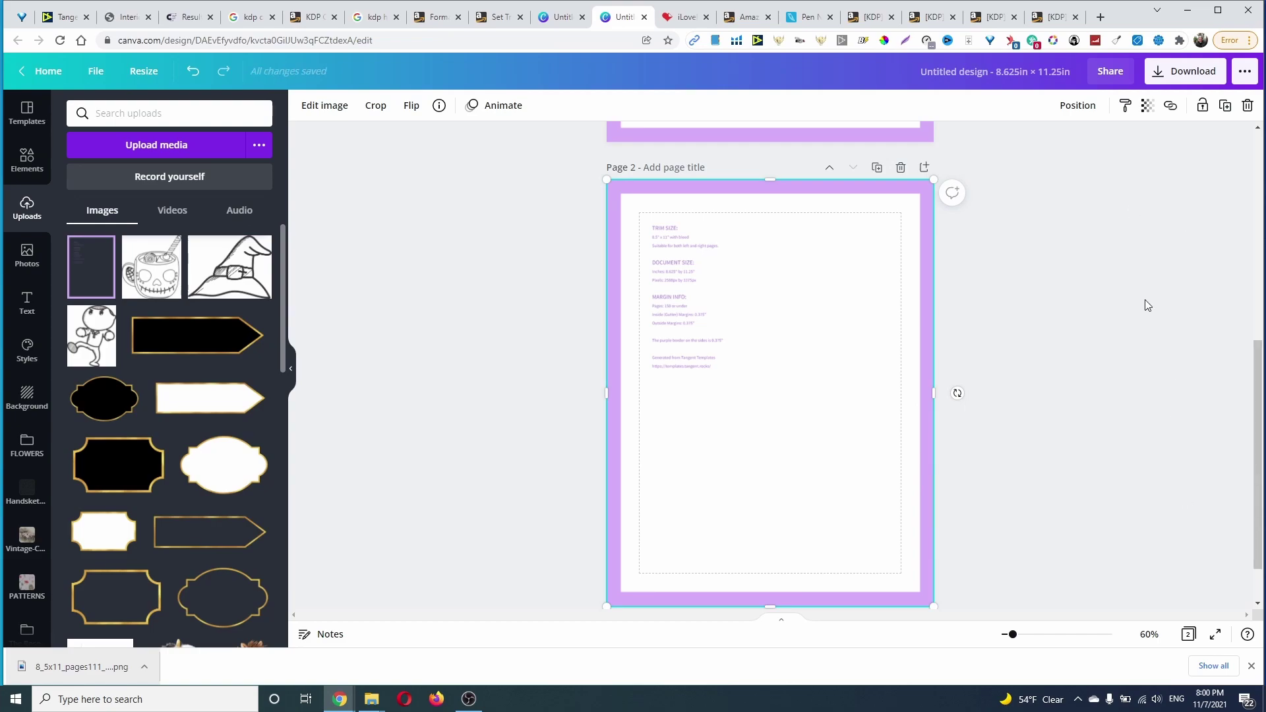
left_click(1248, 106)
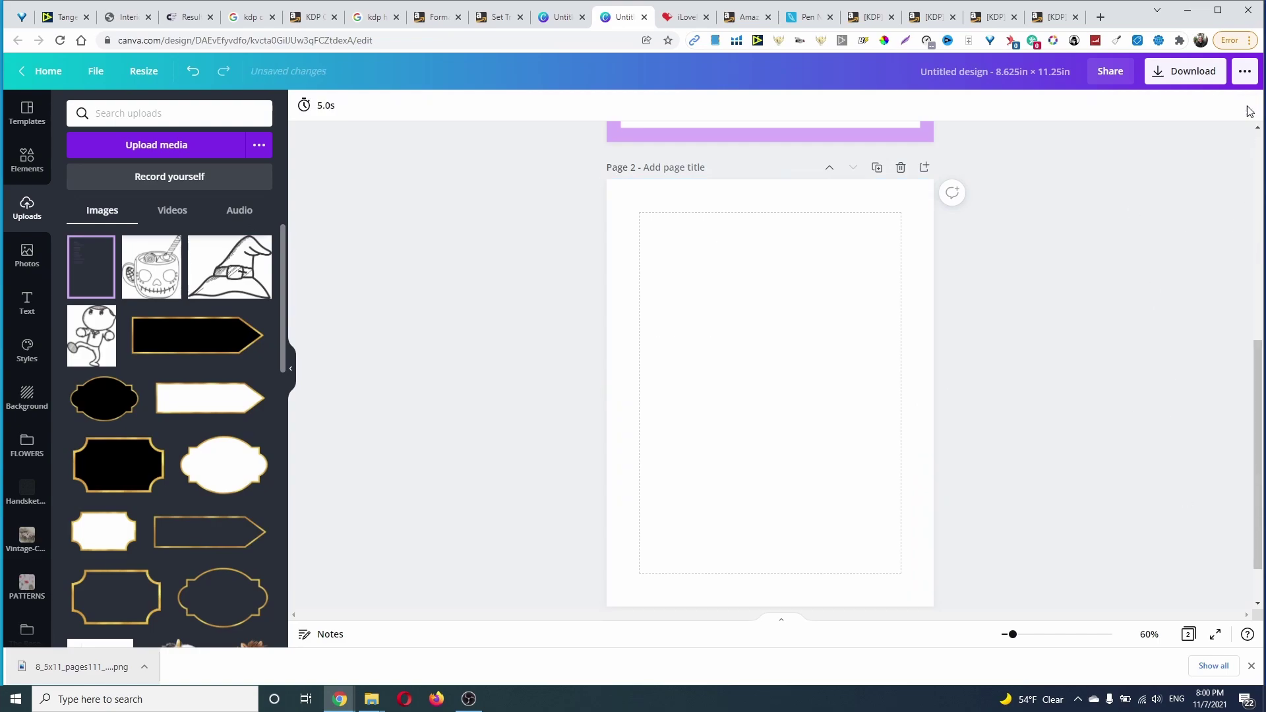
Add a light-purple rectangle and shape it into a 0.5 in full-height strip on the left edge
left_click(671, 417)
key("ctrl+z")
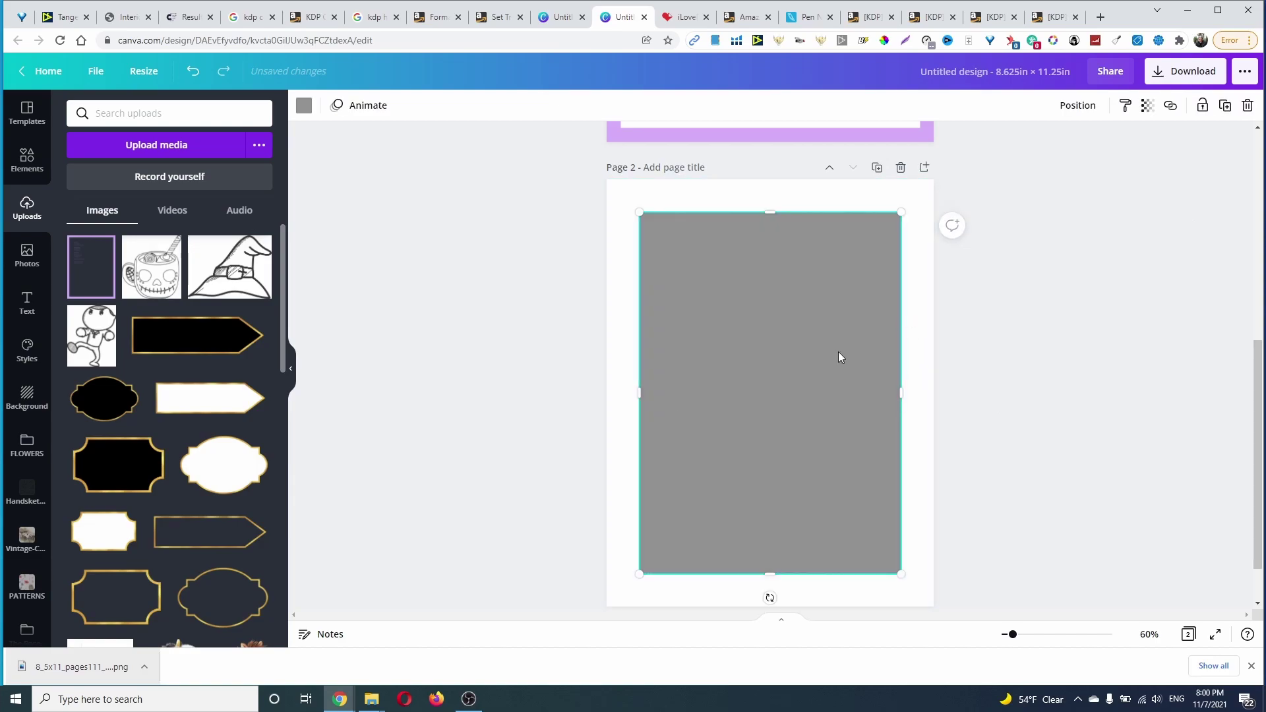
left_click(303, 106)
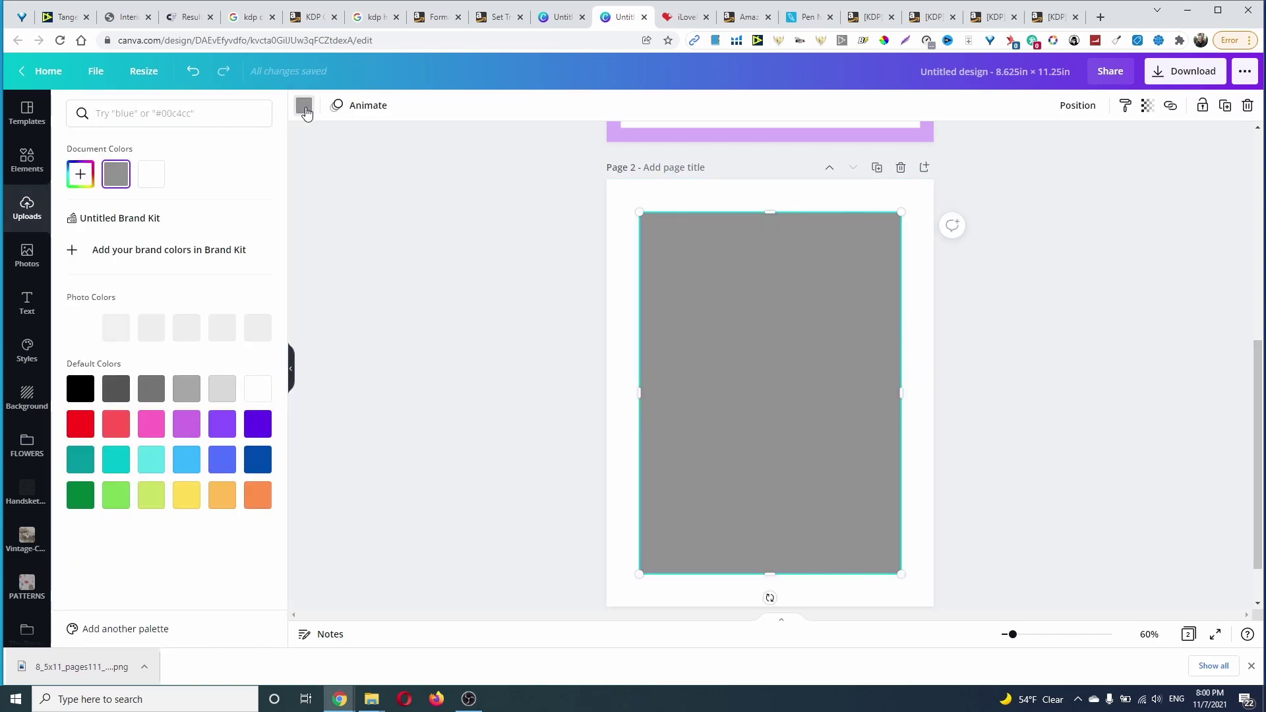
left_click(125, 339)
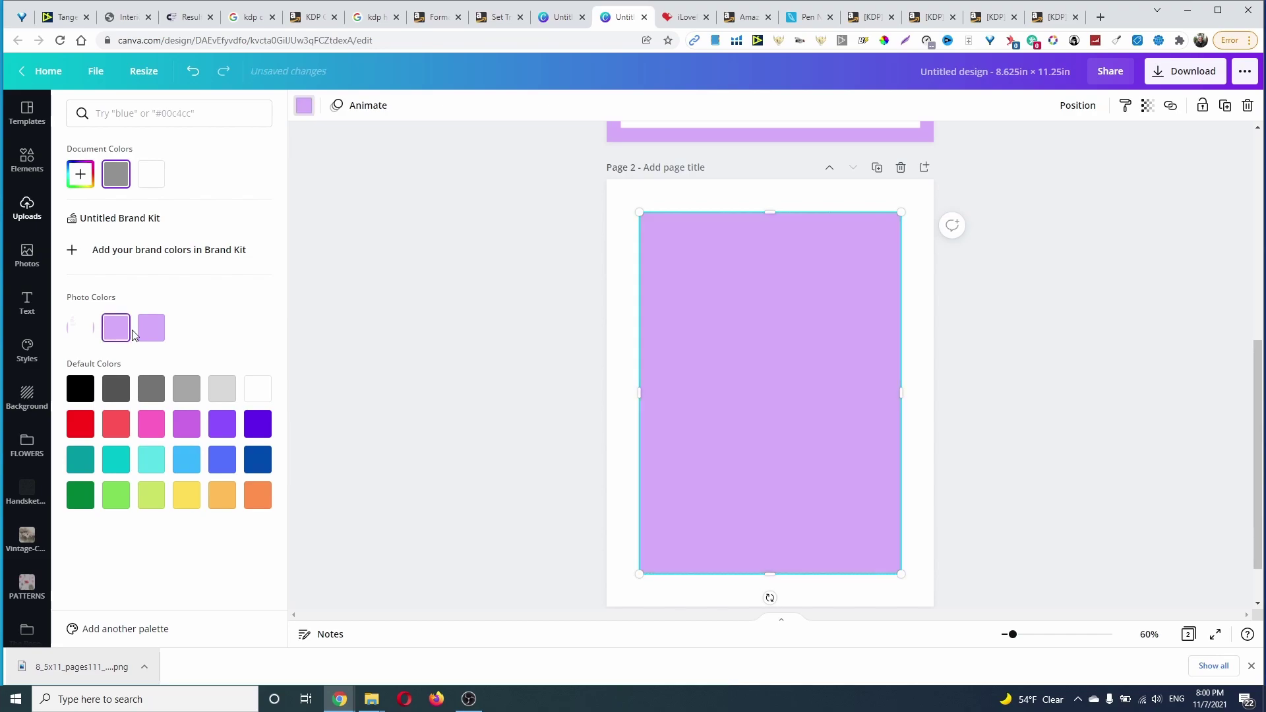
mouse_move(900, 393)
left_mouse_down()
mouse_move(769, 410)
mouse_move(693, 432)
mouse_move(660, 462)
left_mouse_up()
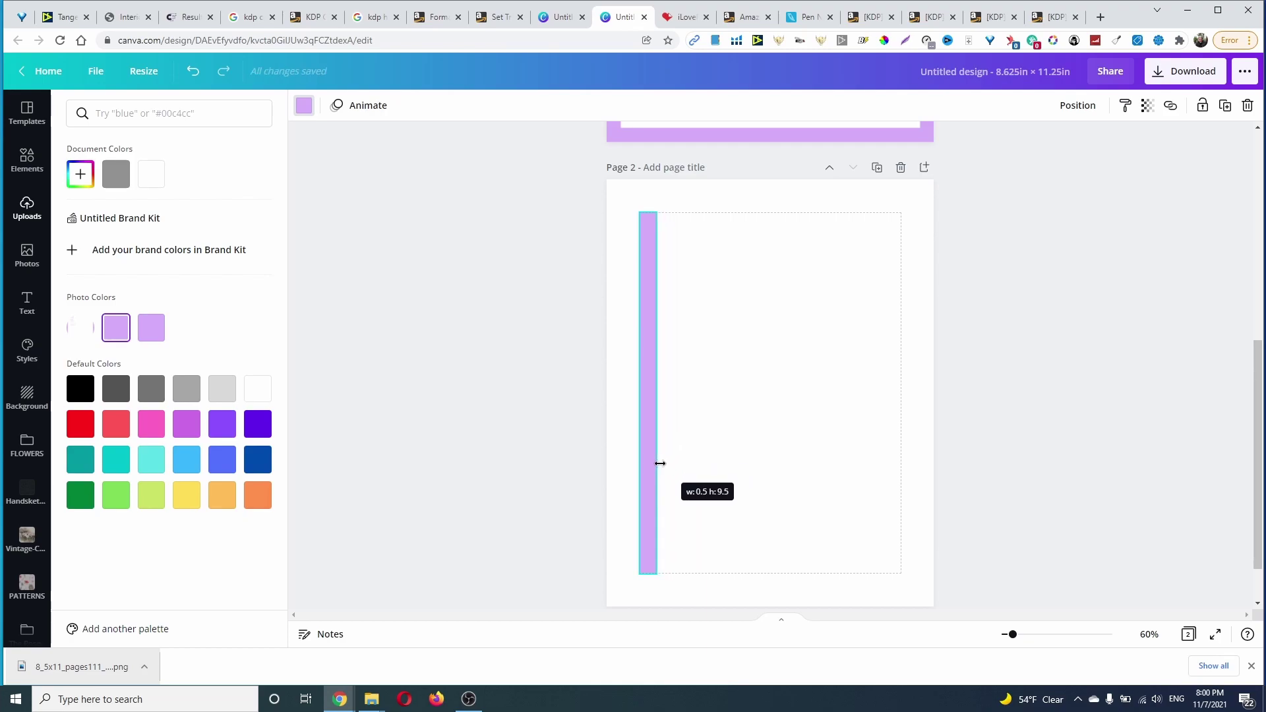
mouse_move(660, 464)
left_mouse_down()
mouse_move(642, 437)
mouse_move(620, 453)
left_mouse_up()
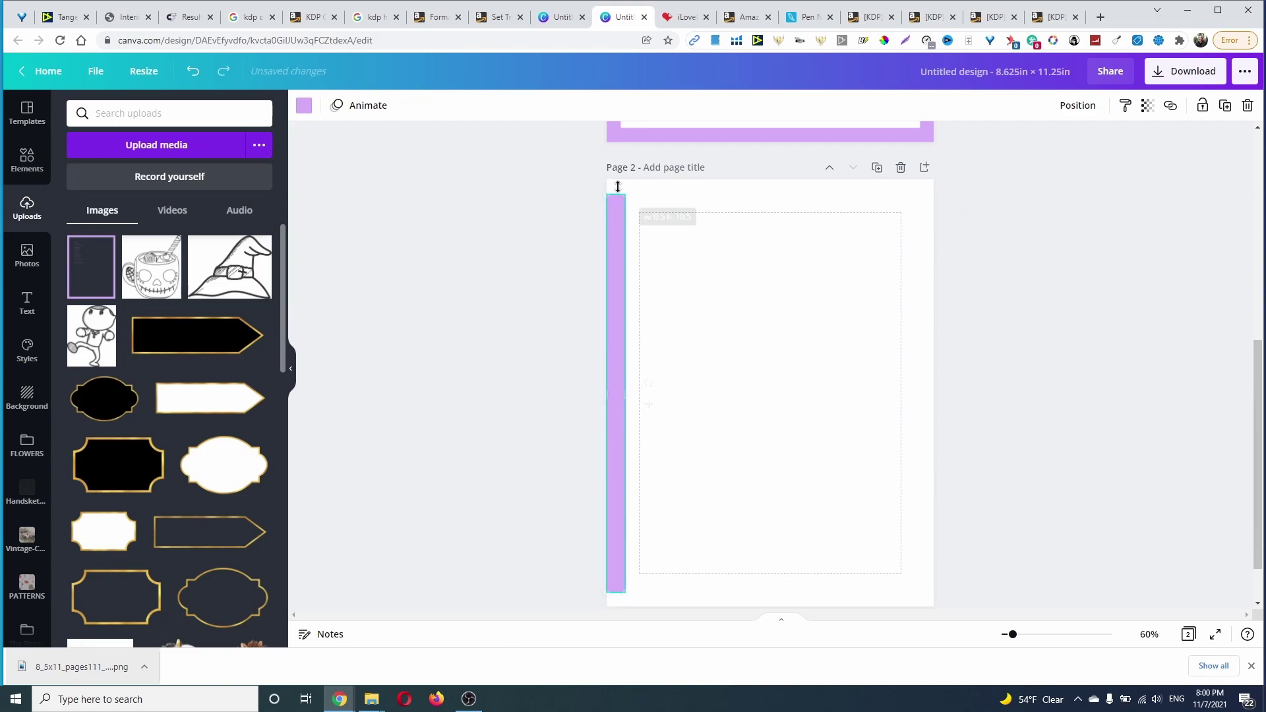
left_click_drag(613, 225, 614, 182)
scroll(625, 553, "down", 1)
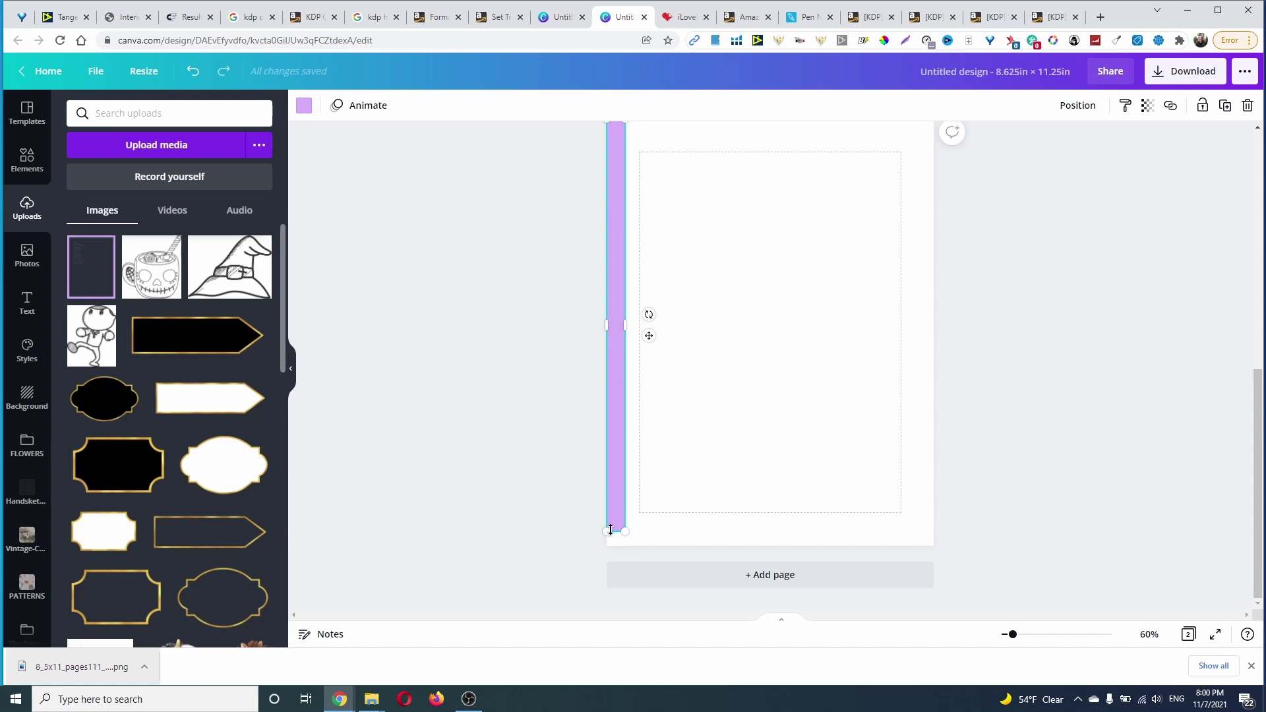
left_click_drag(615, 533, 623, 546)
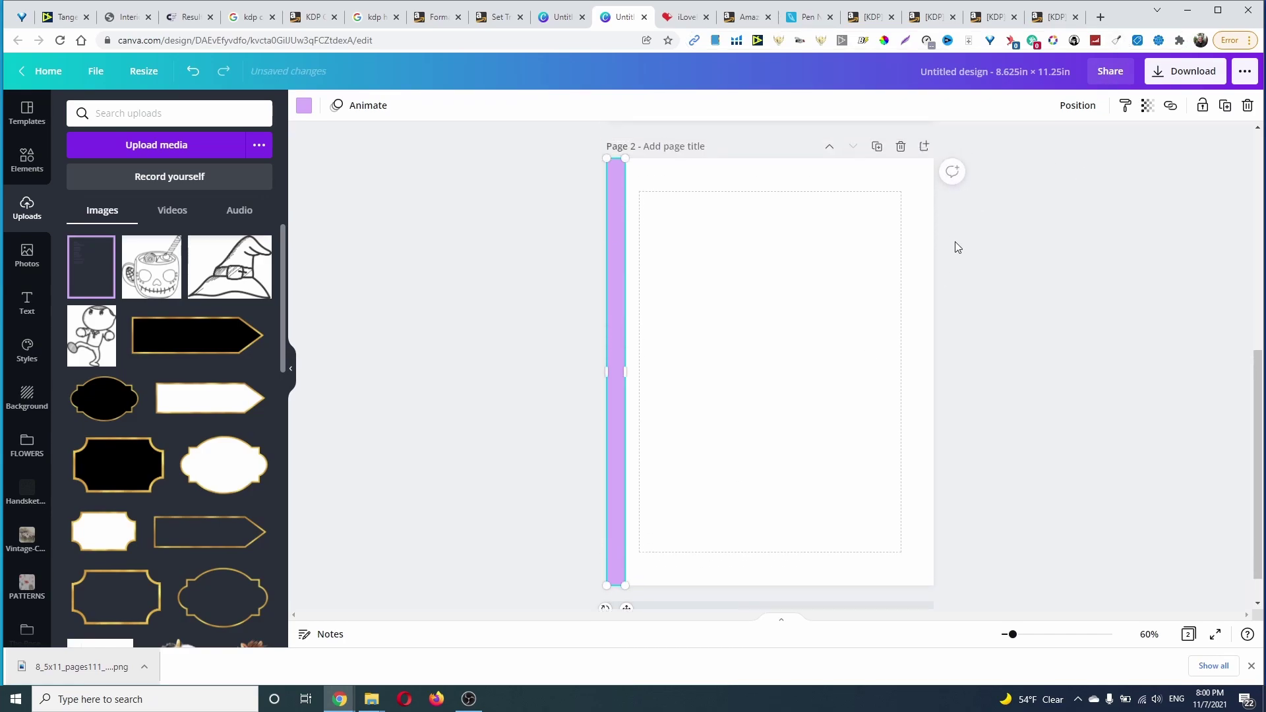
scroll(954, 241, "up", 1)
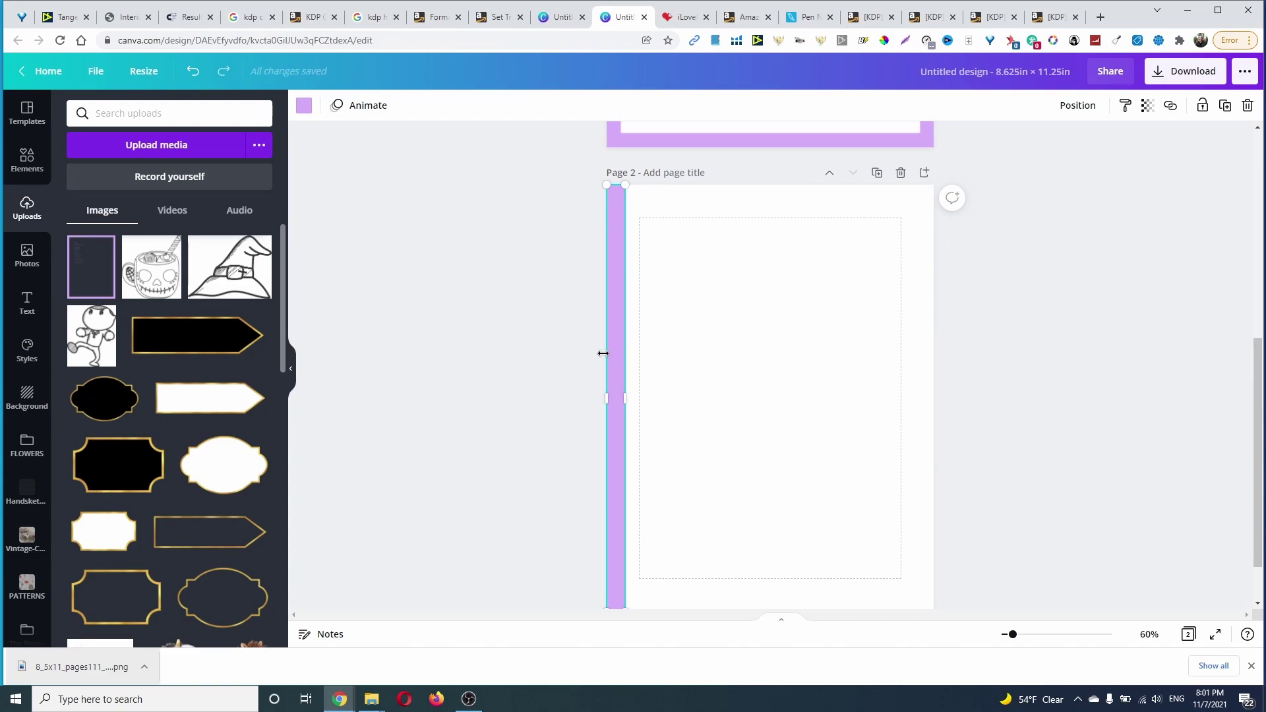
Align the purple strip to the page's right edge and centre it vertically
left_click_drag(602, 352, 598, 354)
left_click(1084, 109)
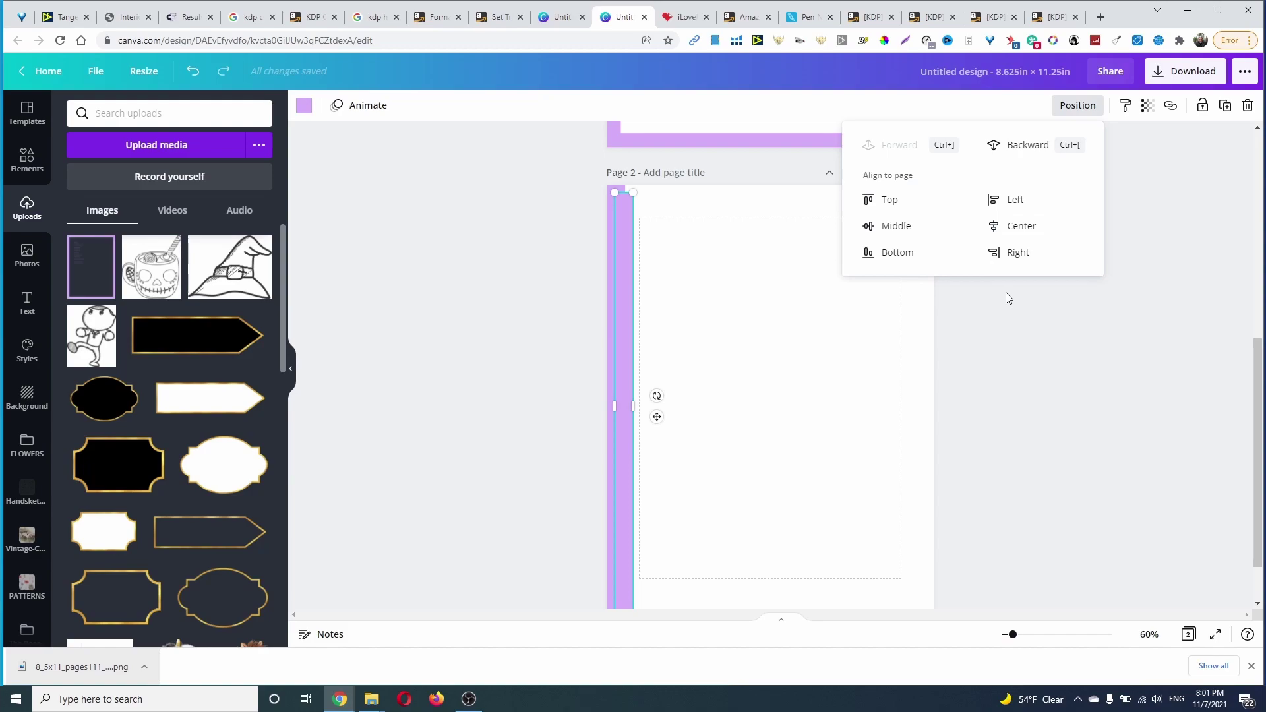
left_click(1020, 253)
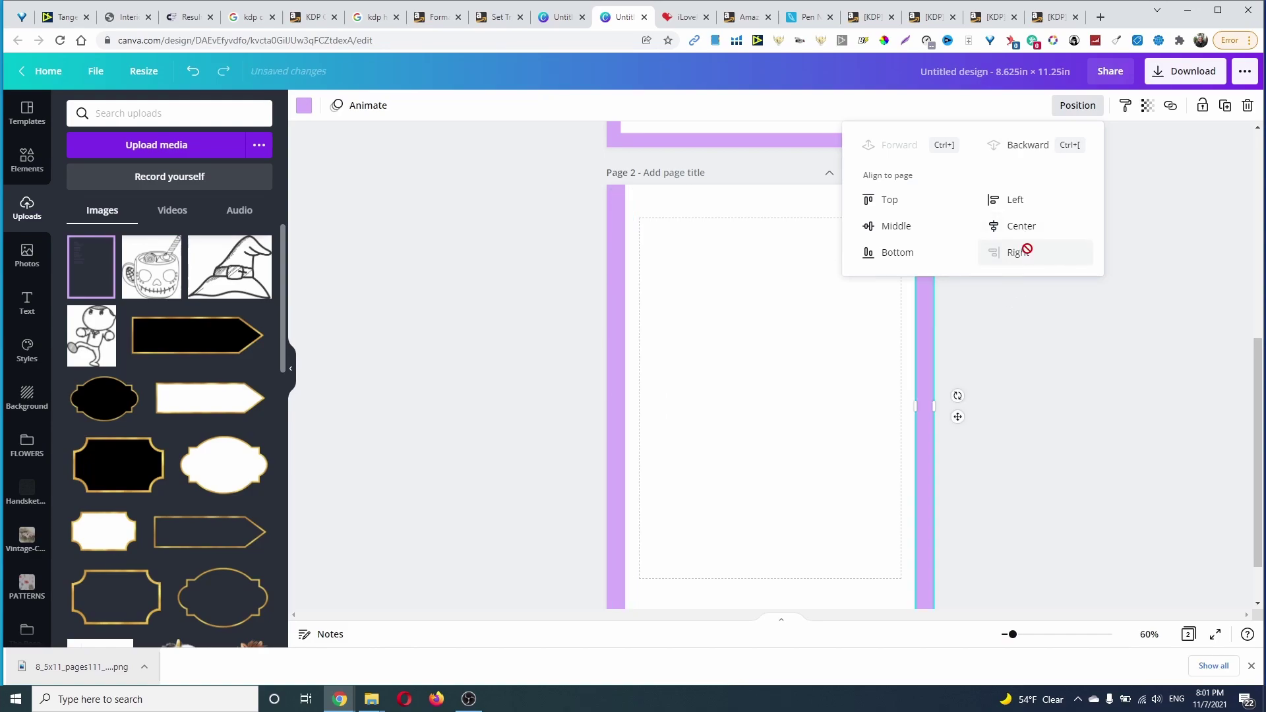
left_click(900, 228)
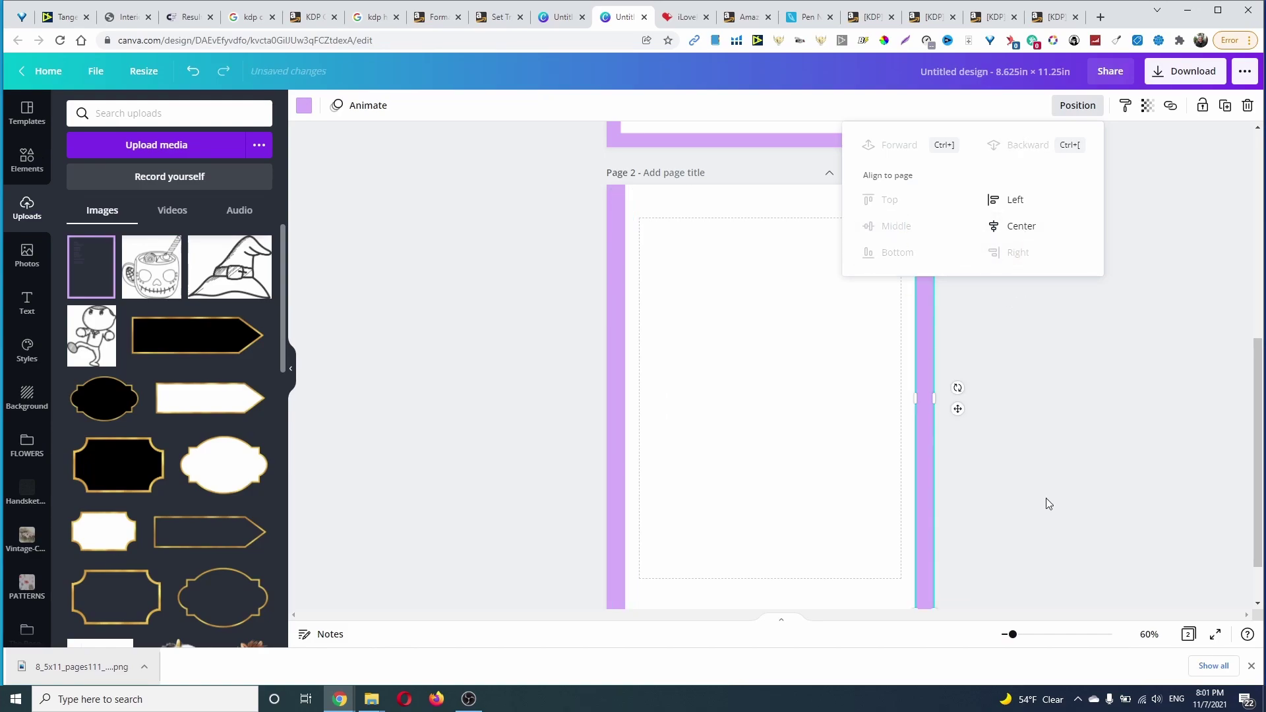
Duplicate the strip, rotate it horizontal and align it to the page top
left_click(1224, 106)
left_click_drag(933, 331, 783, 320)
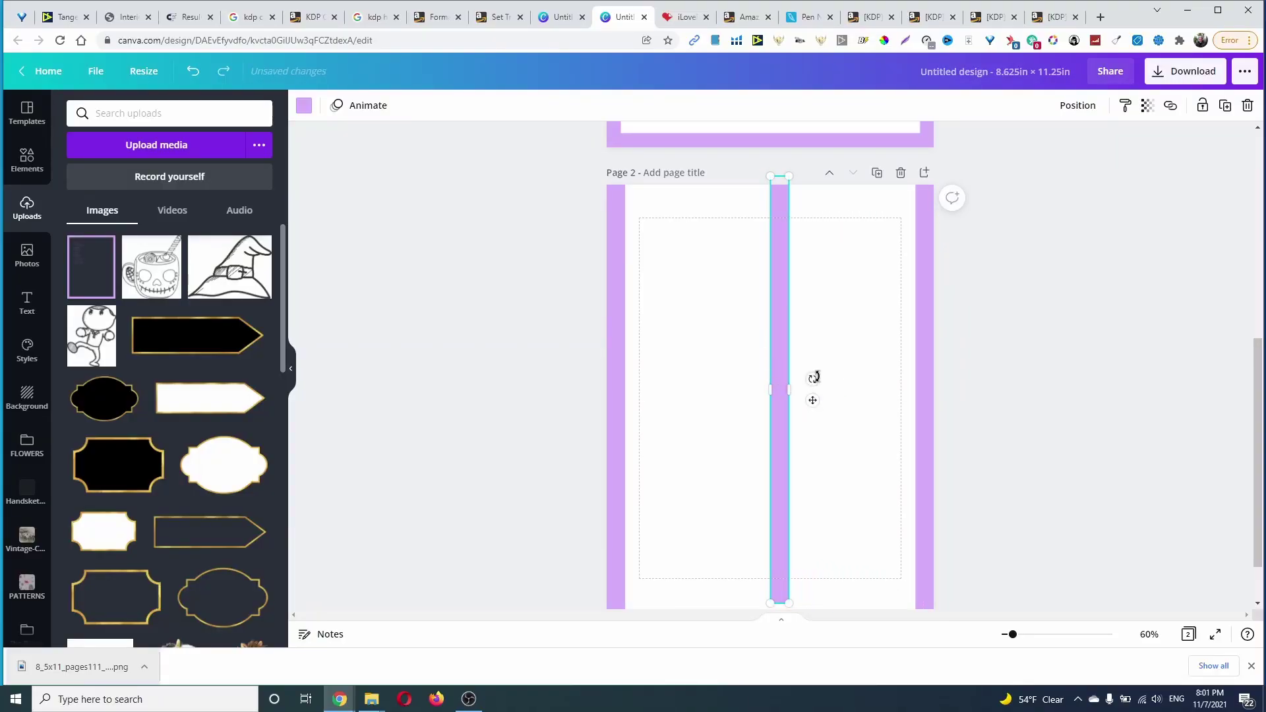
left_click_drag(813, 381, 794, 429)
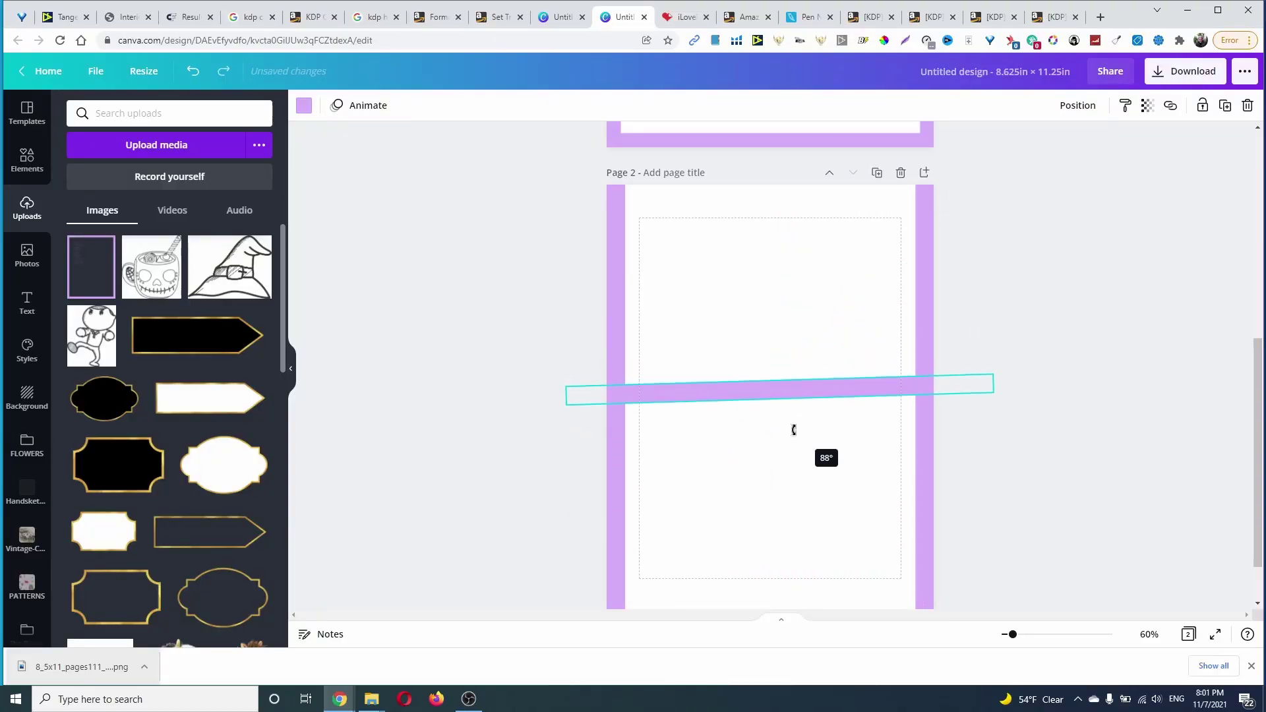
left_click_drag(794, 432, 793, 433)
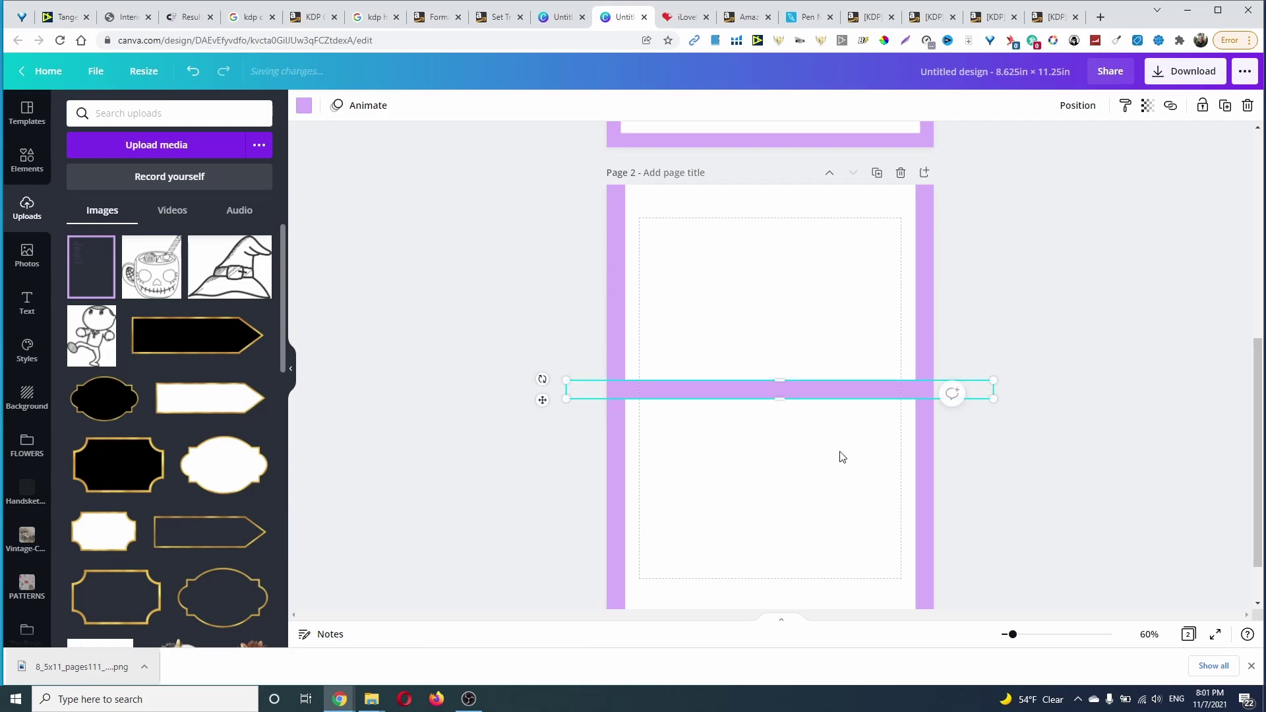
left_click(1076, 106)
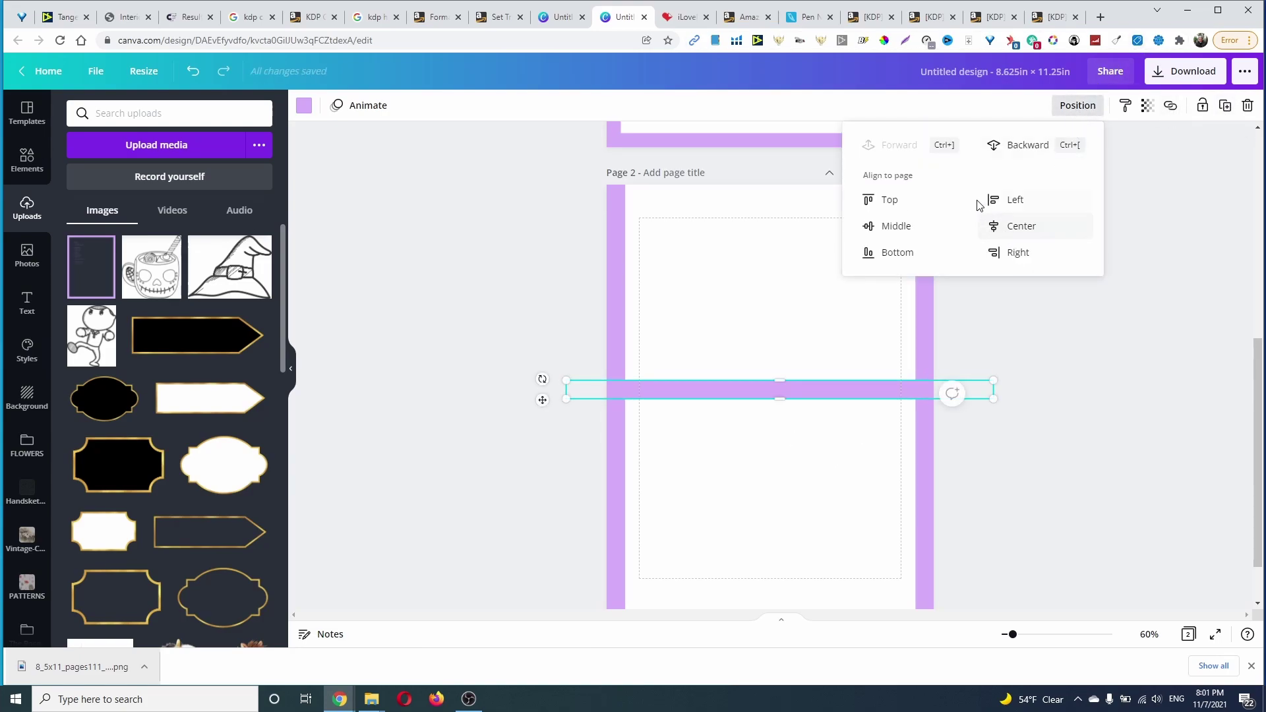
left_click(890, 199)
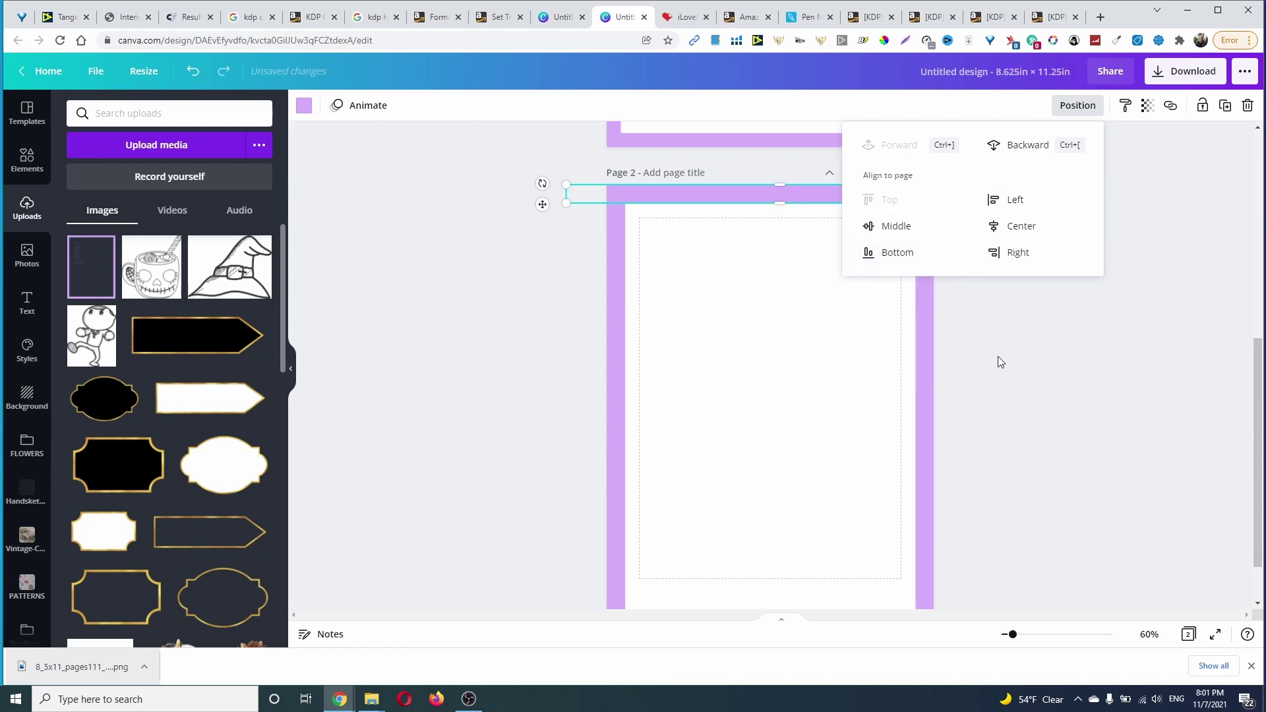
left_click(1089, 105)
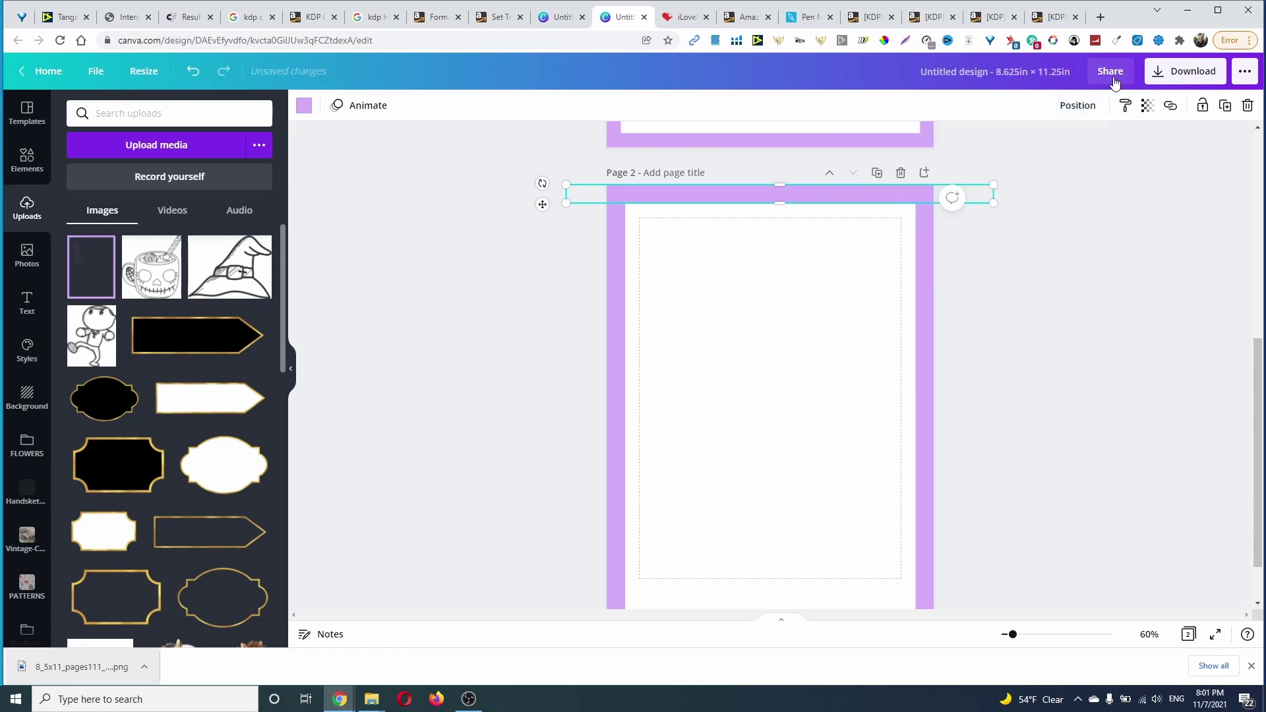
Duplicate the top strip to the page bottom and group all four border strips
left_click(1225, 105)
left_click(1086, 107)
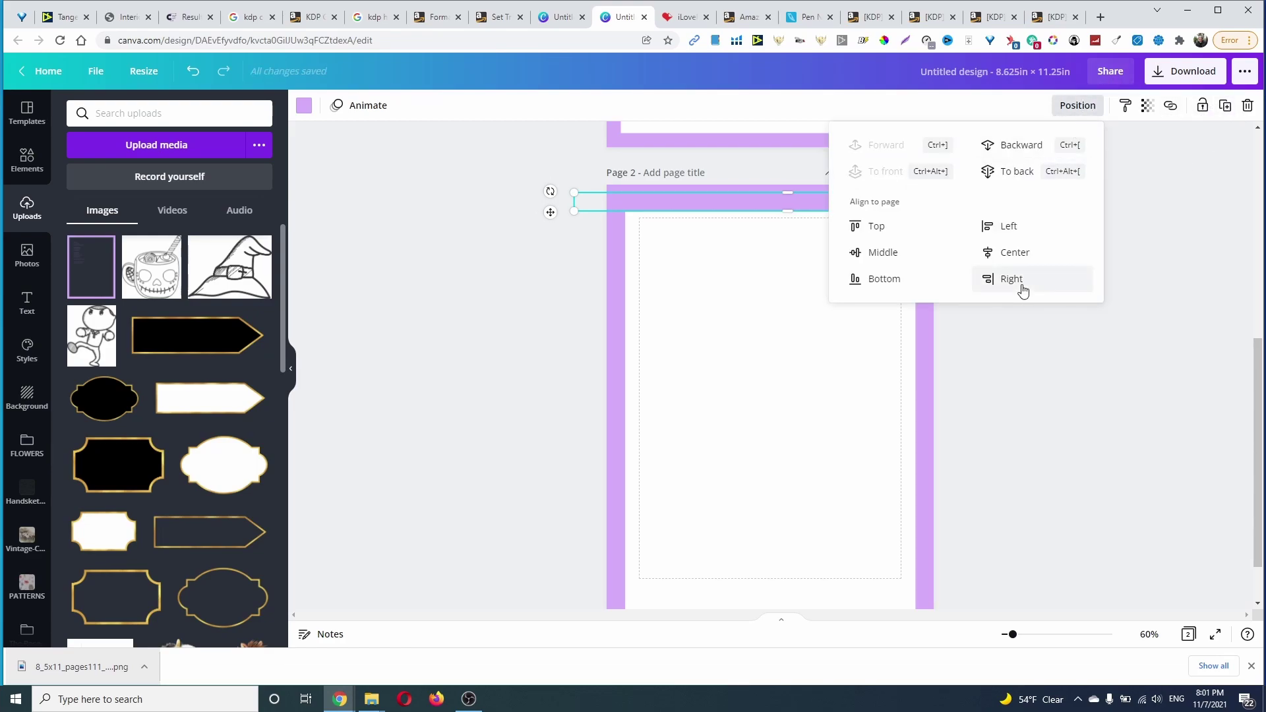
left_click(884, 279)
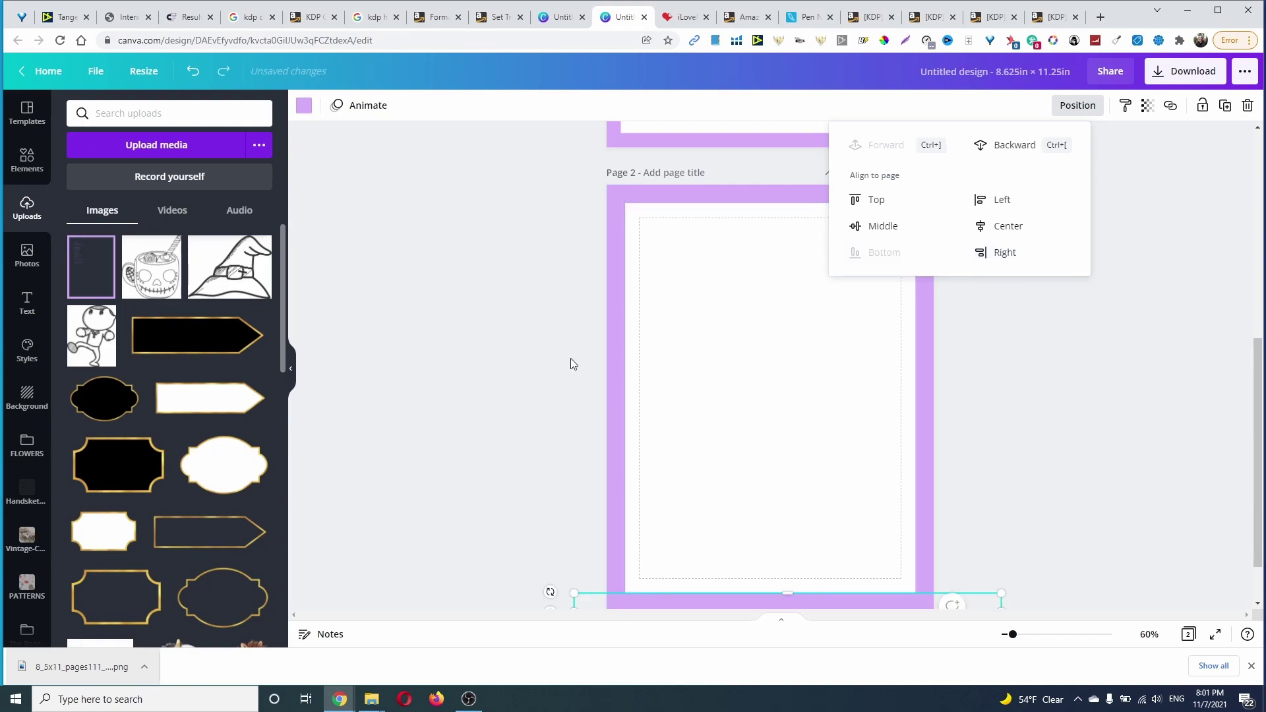
left_click_drag(451, 158, 1063, 651)
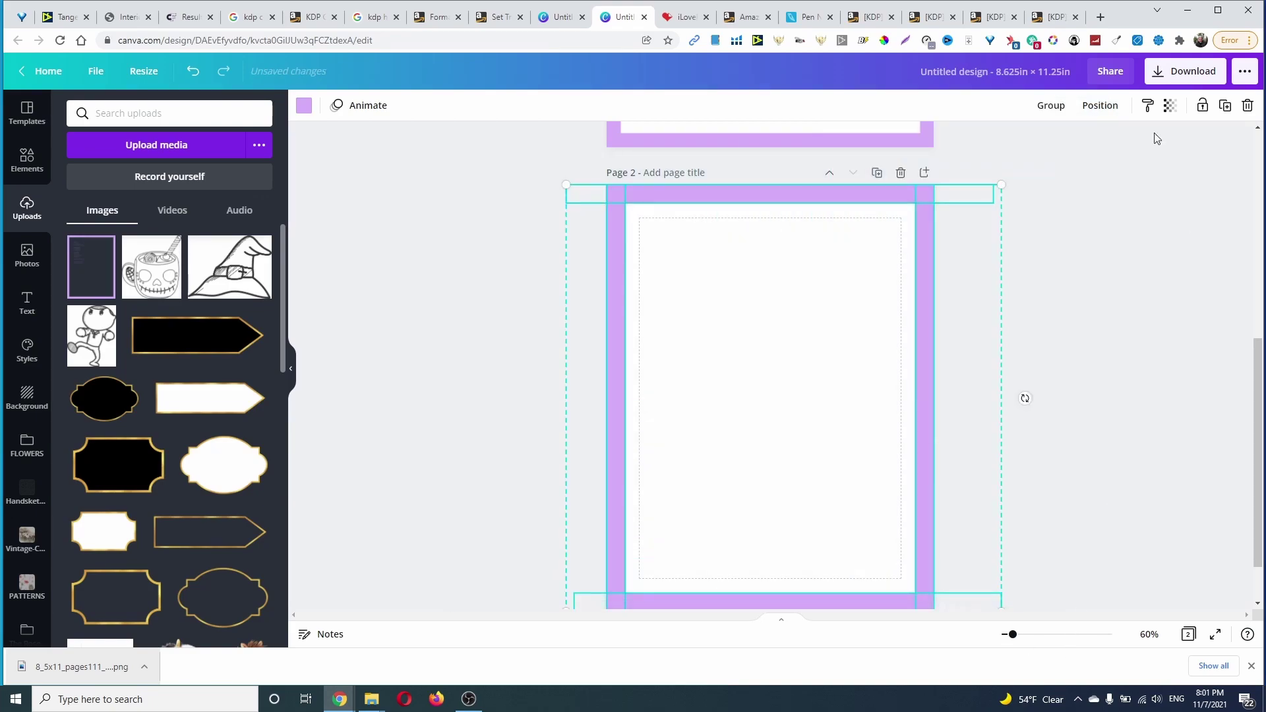
left_click(1048, 105)
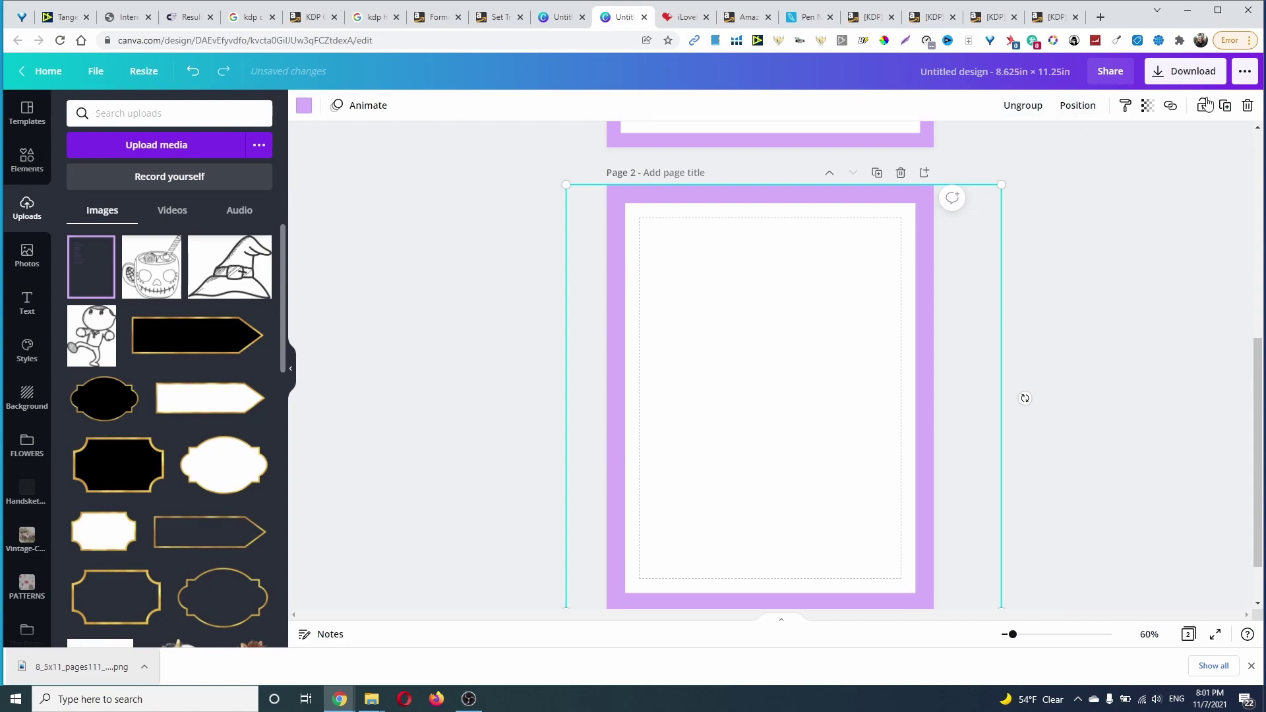
left_click(1139, 274)
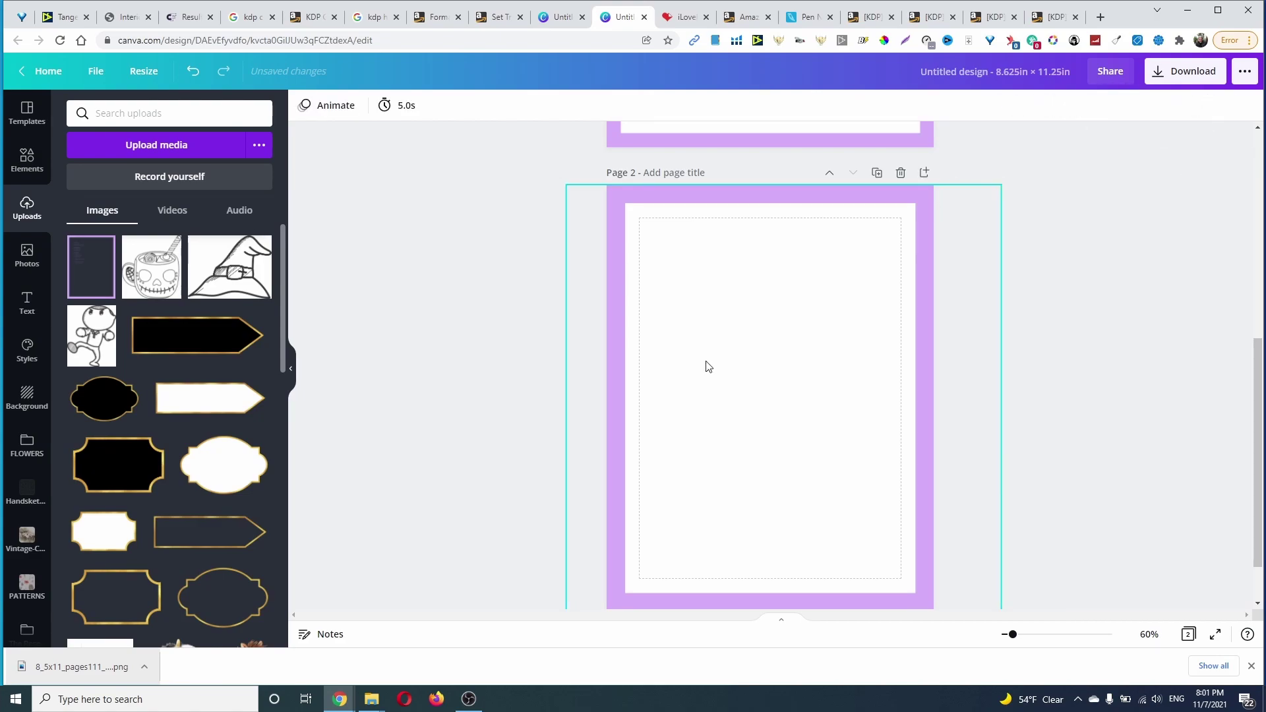
scroll(704, 377, "up", 1)
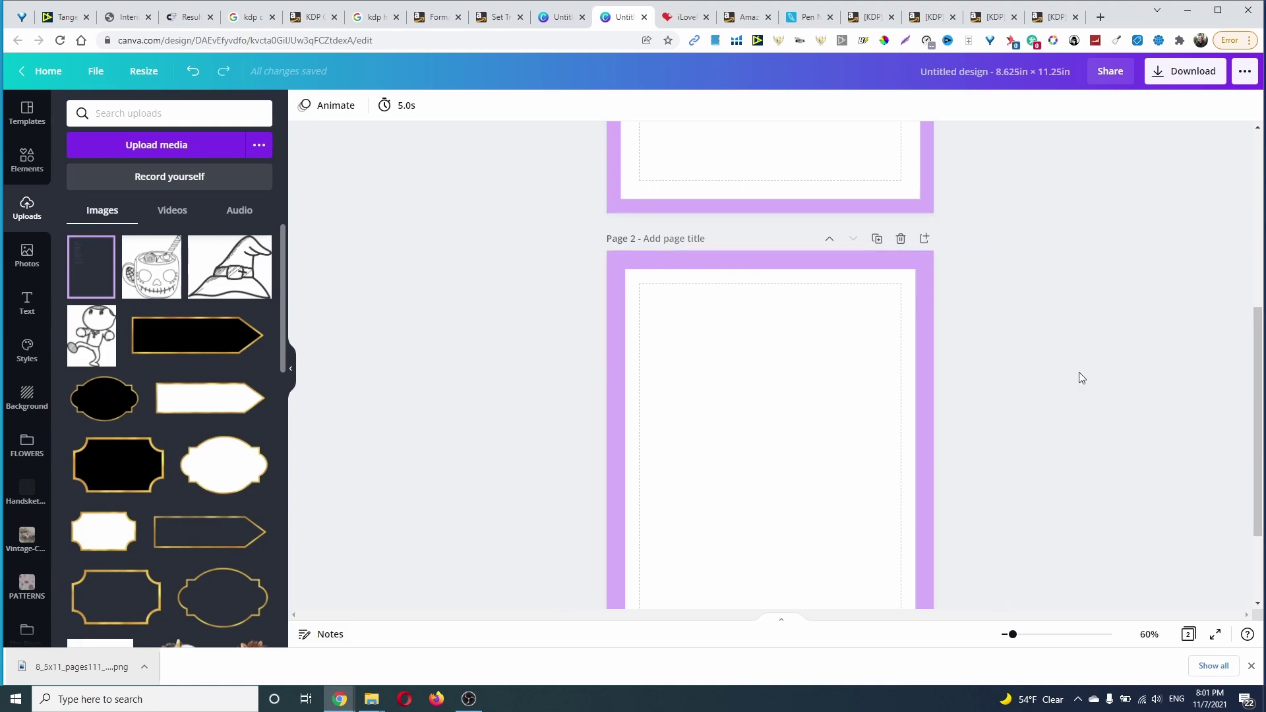
scroll(751, 475, "down", 2)
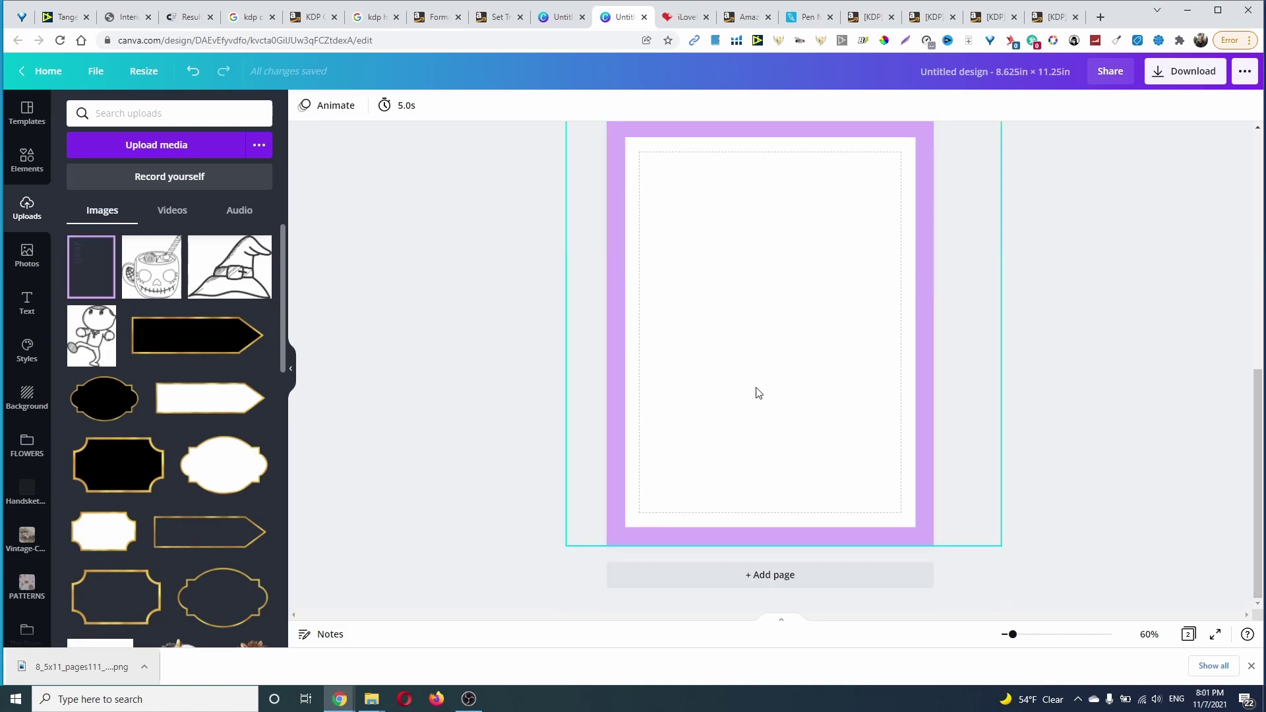
scroll(757, 392, "up", 1)
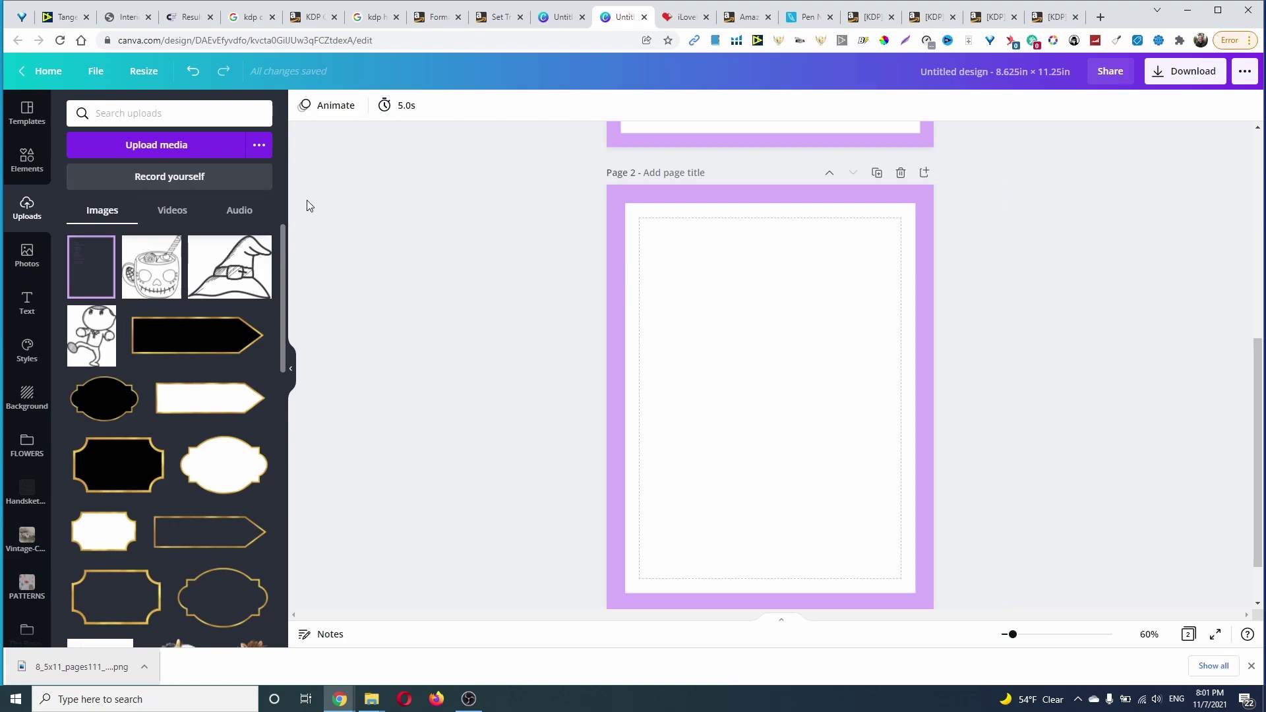
Add a square outline from Elements > Lines & Shapes onto page 2
left_click(26, 170)
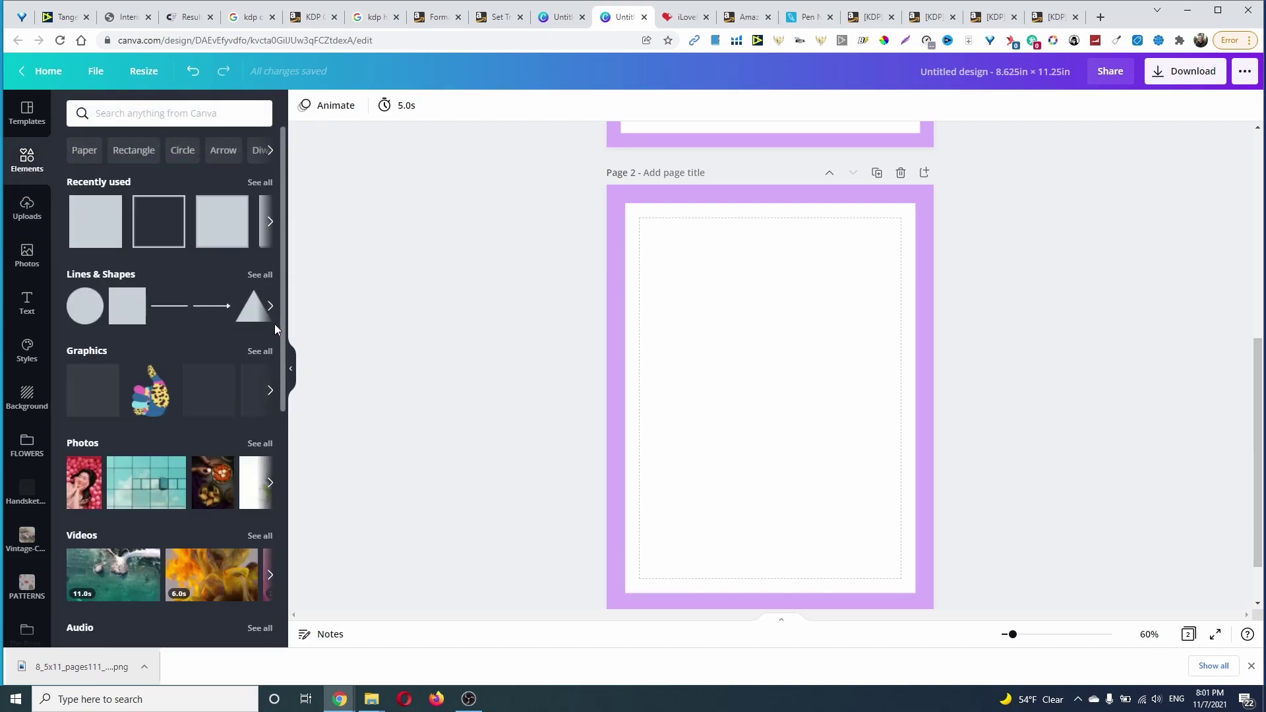
left_click(259, 274)
scroll(134, 421, "down", 2)
scroll(134, 421, "down", 2)
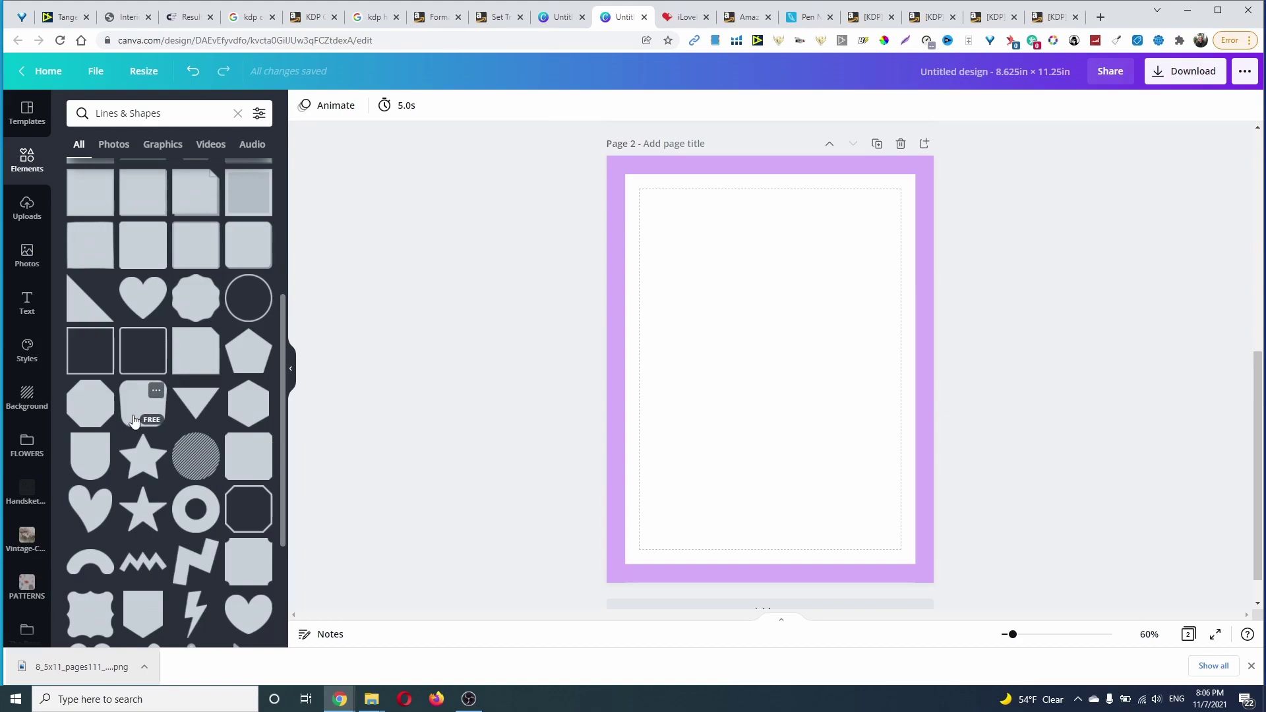
left_click(88, 360)
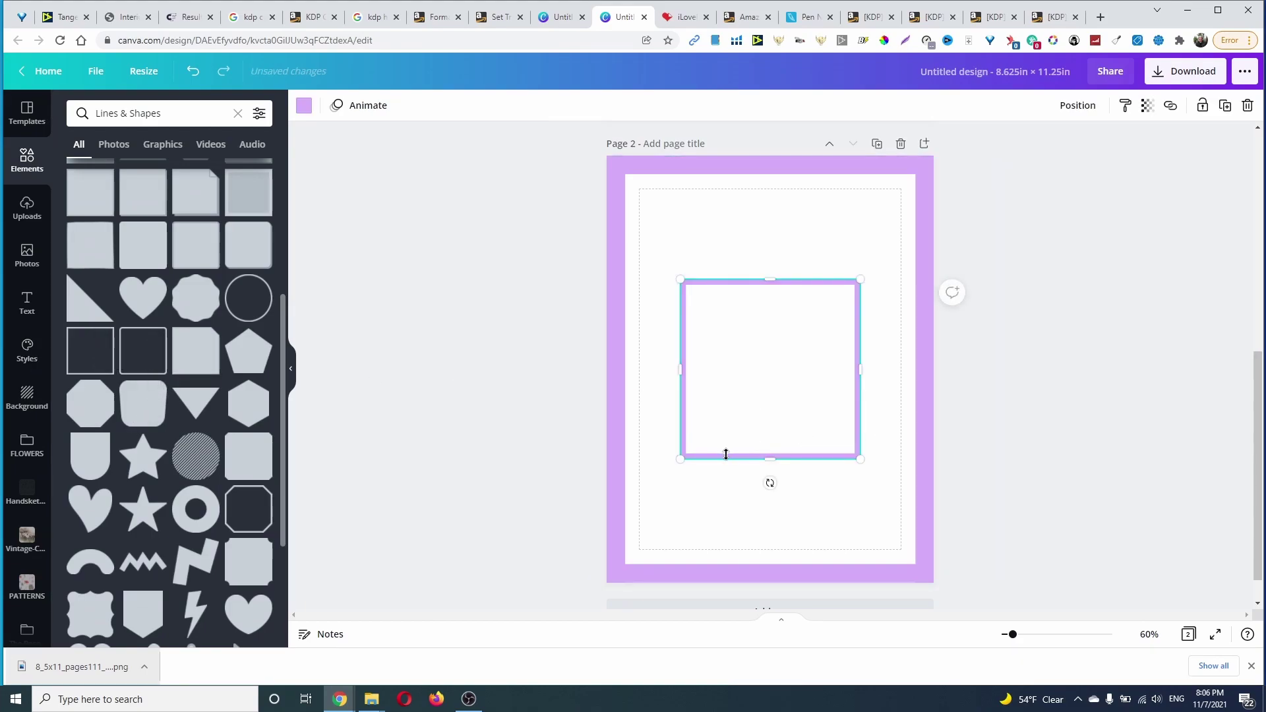
Make the square's border black and shrink it to a small size
left_click(303, 105)
left_click(79, 395)
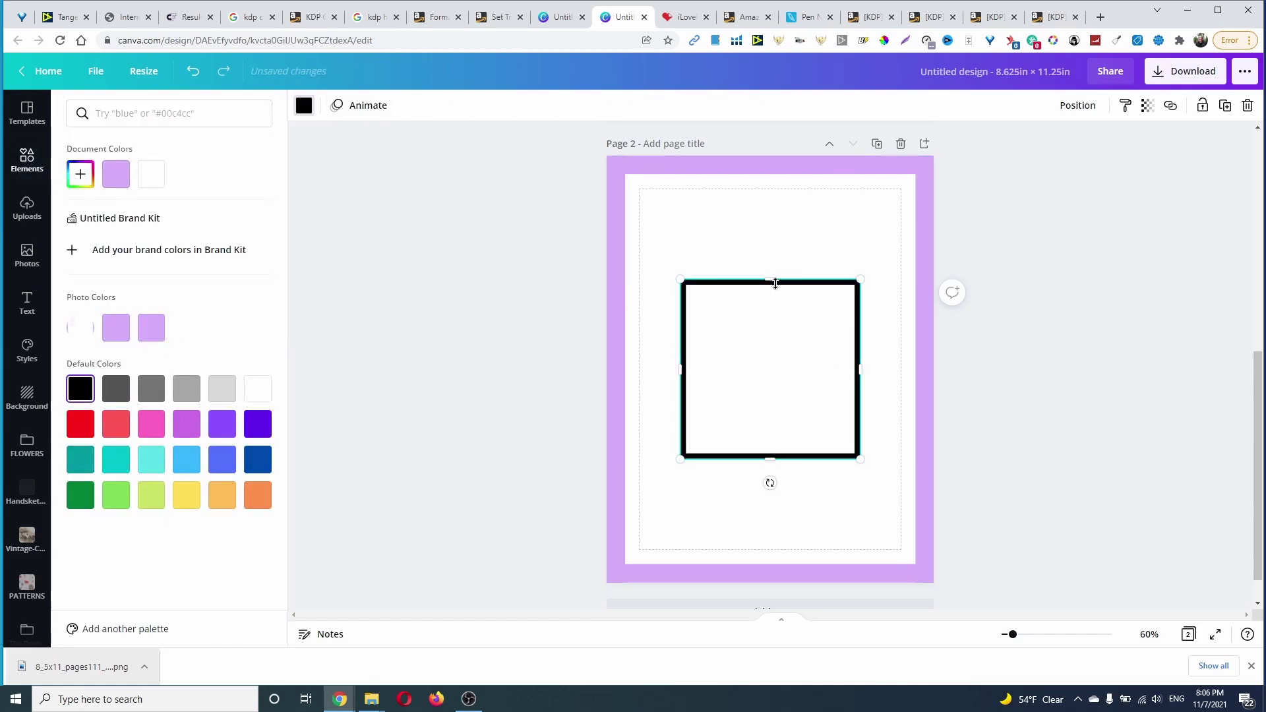
mouse_move(860, 279)
left_mouse_down()
mouse_move(725, 409)
mouse_move(706, 221)
mouse_move(870, 258)
left_mouse_up()
Stretch the square into a wide rectangle near the page top and add a new text box
left_click_drag(775, 460, 788, 317)
left_click_drag(681, 279, 667, 281)
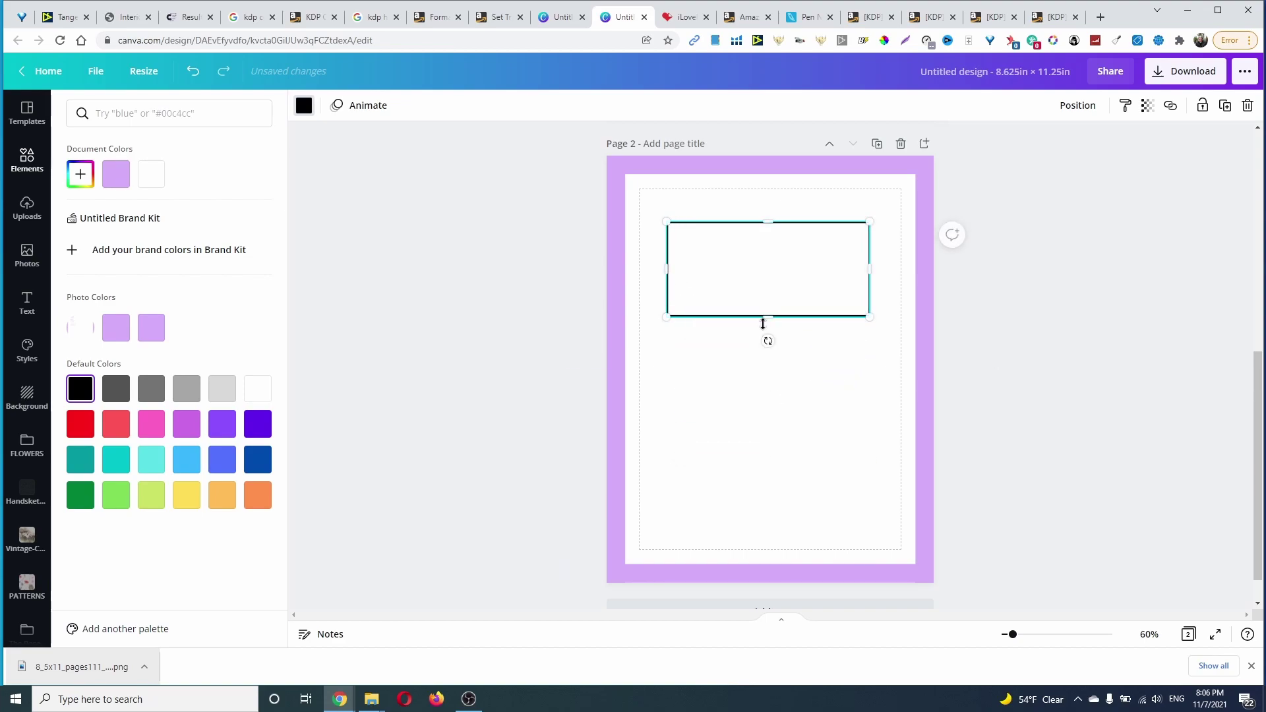
left_click_drag(767, 316, 768, 374)
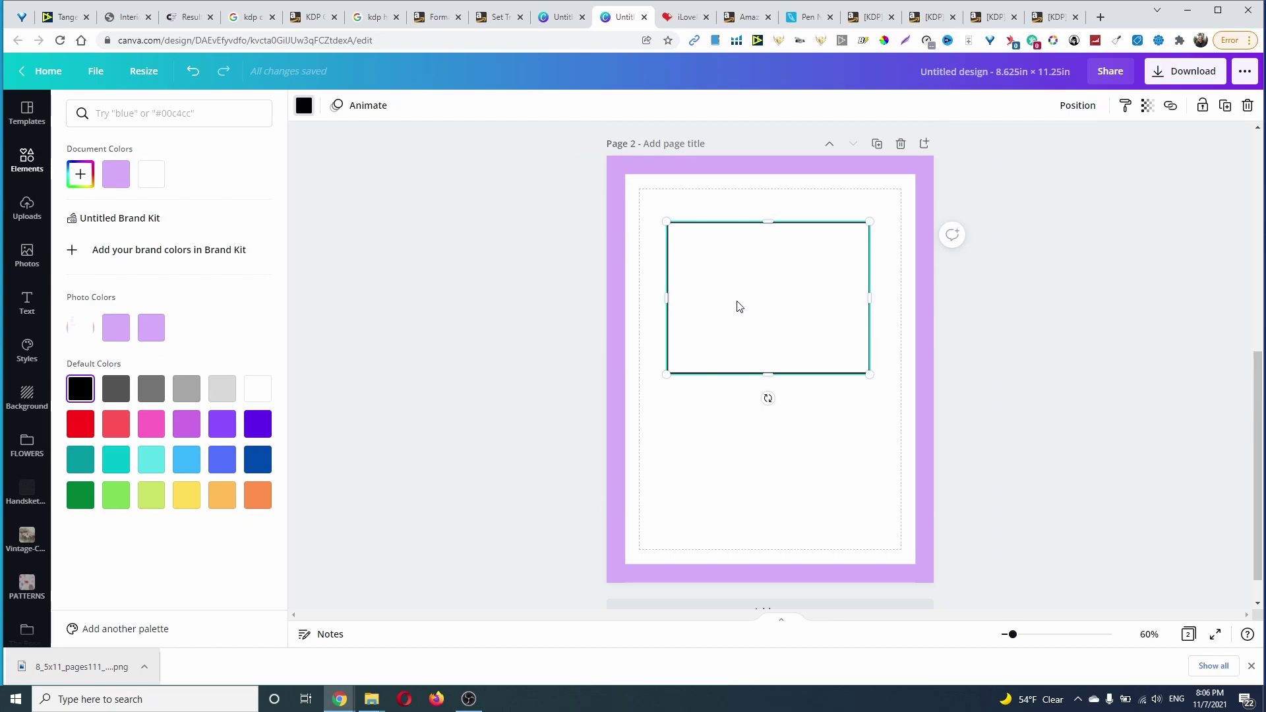
key("t")
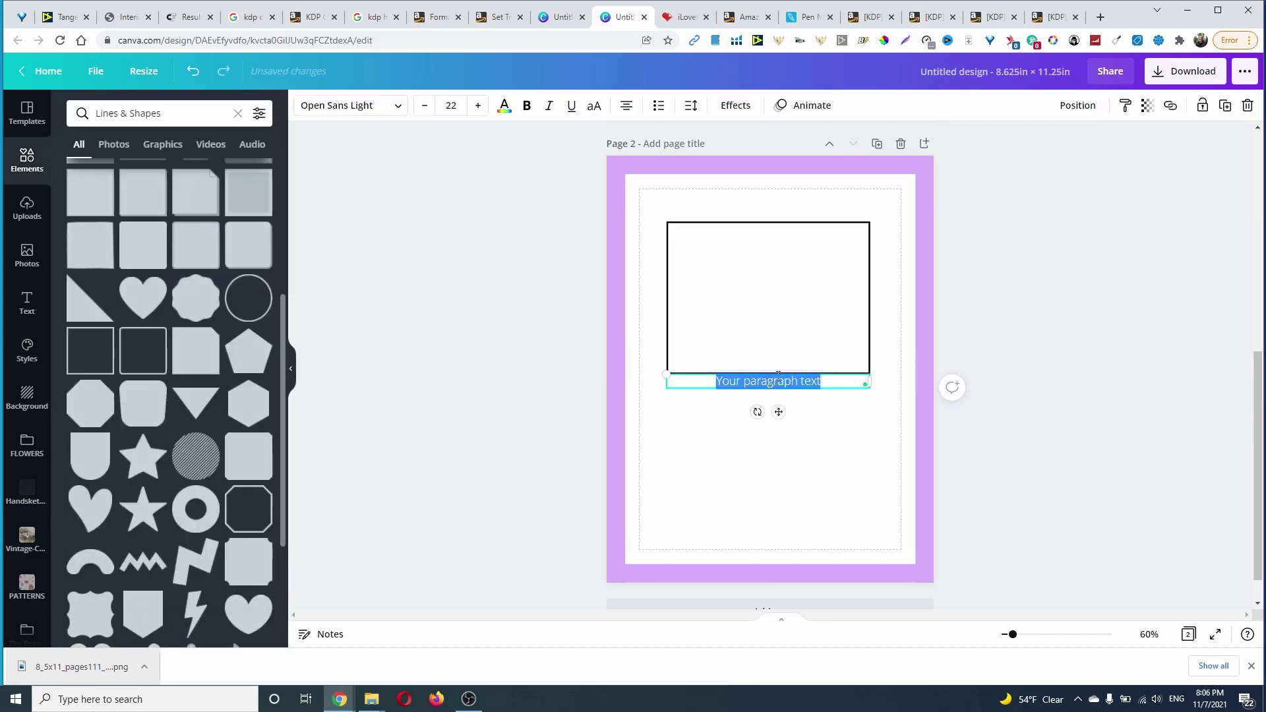
Replace the placeholder with 'This Composition Notebook Belongs To' and enlarge it onto two lines
left_click(778, 378)
key("ctrl+a")
key("BackSpace")
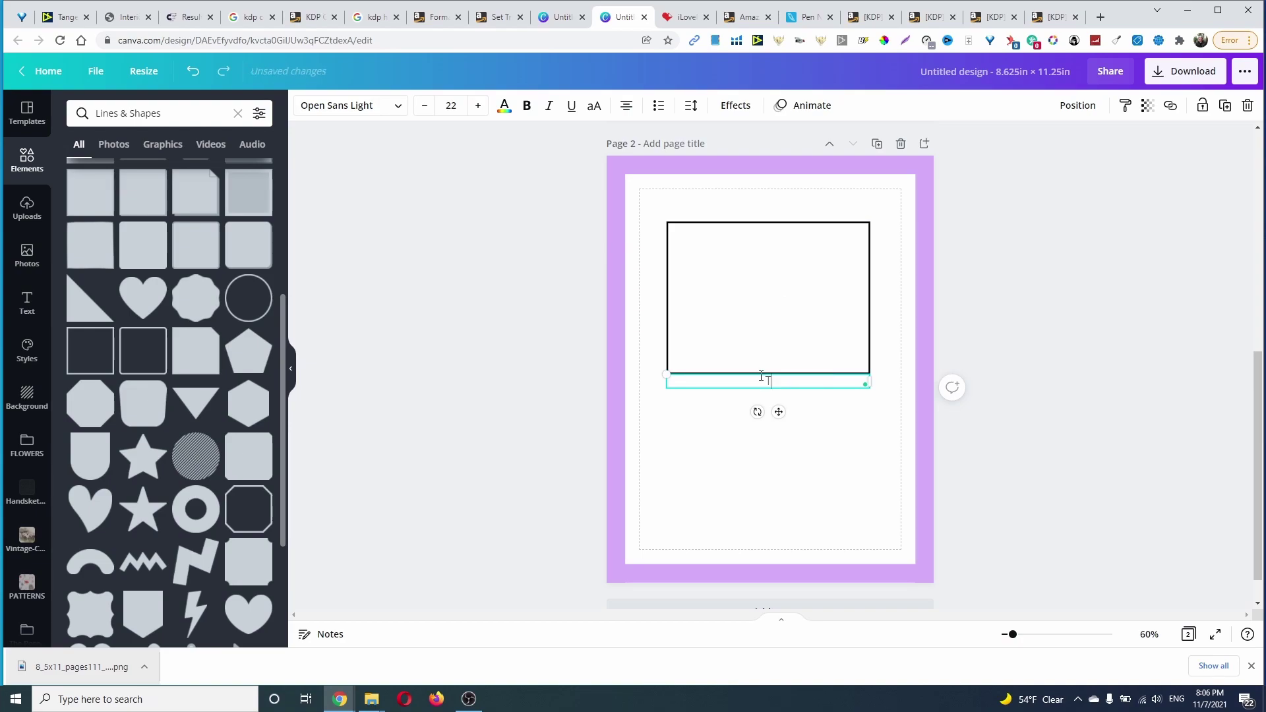
type("a")
type(" C")
type("omposi")
type("t")
type("ion ")
type("Note")
type("boo")
type("k")
type(" Belo")
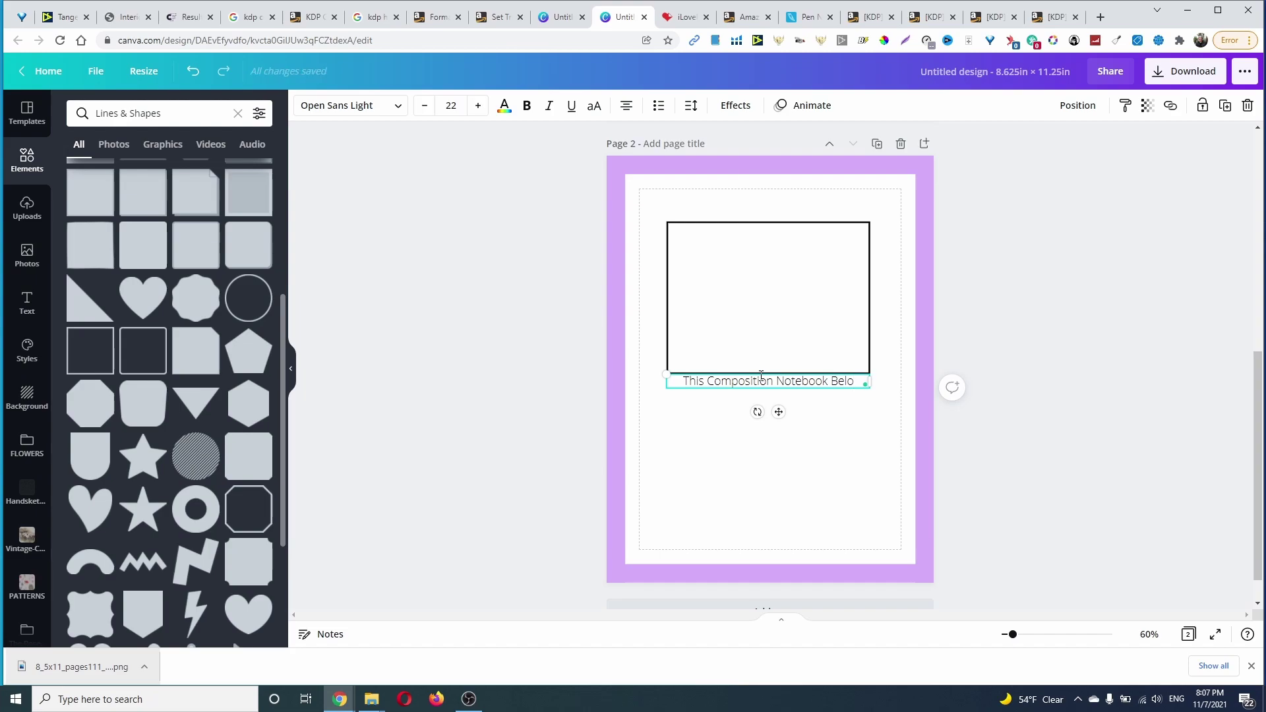
type("ngs To")
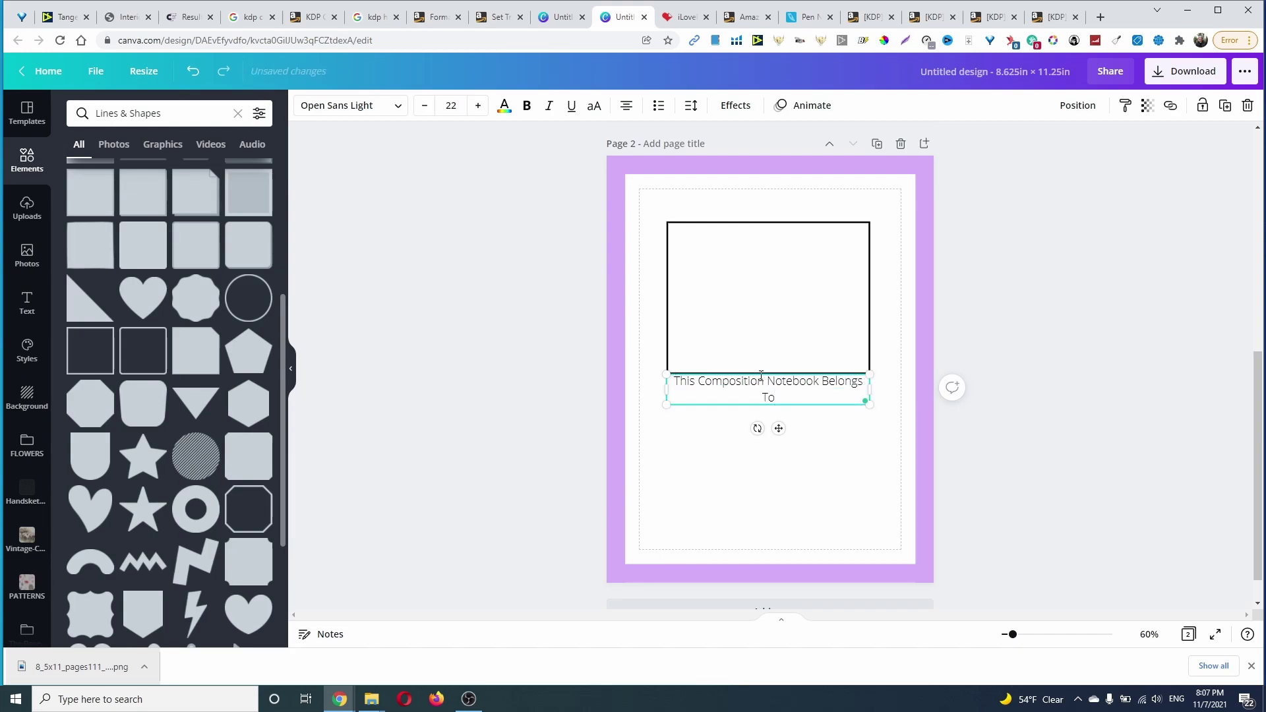
mouse_move(868, 389)
left_mouse_down()
mouse_move(828, 404)
mouse_move(809, 385)
mouse_move(884, 358)
left_mouse_up()
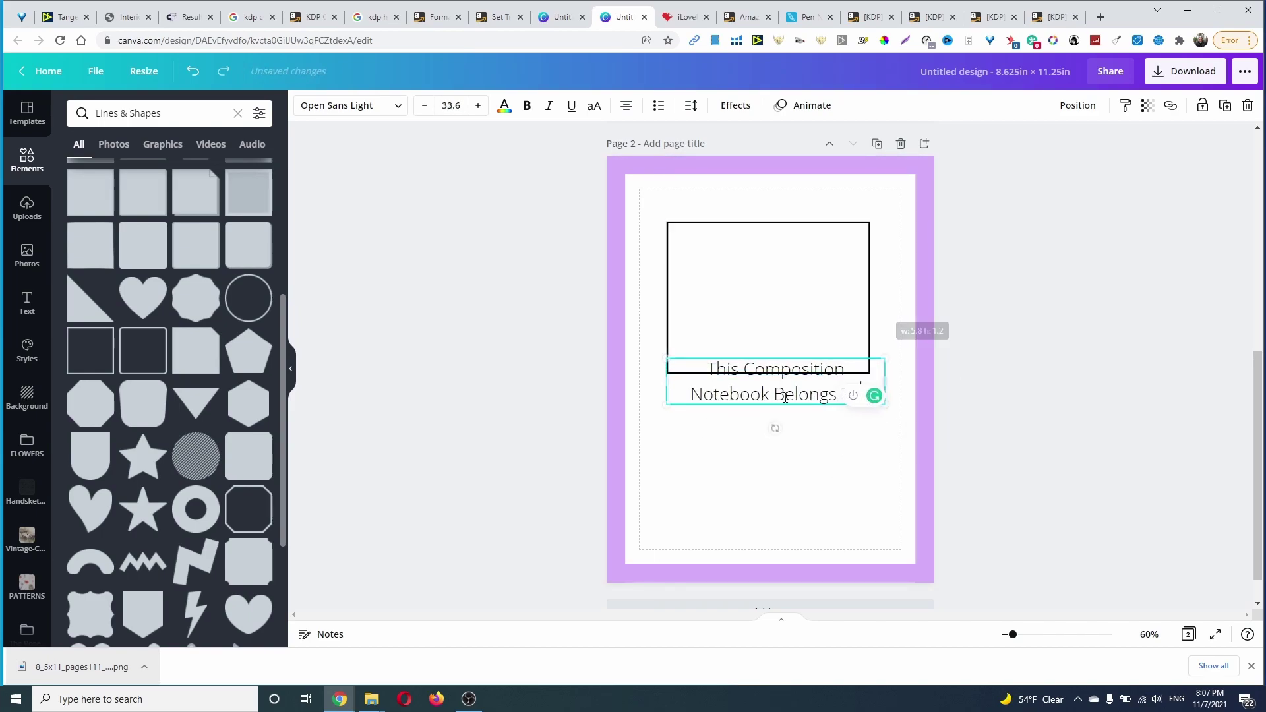
Move the title into the top of the rectangle and add a horizontal line
left_click(788, 274)
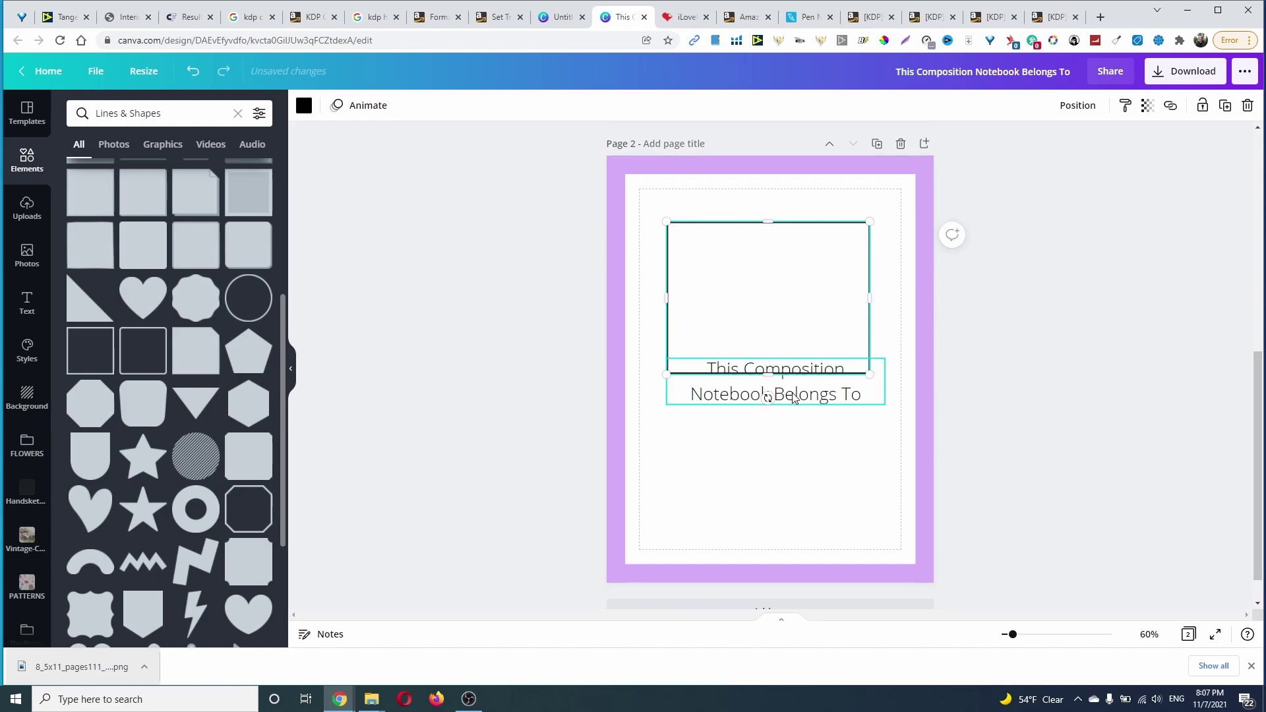
left_click_drag(792, 398, 763, 273)
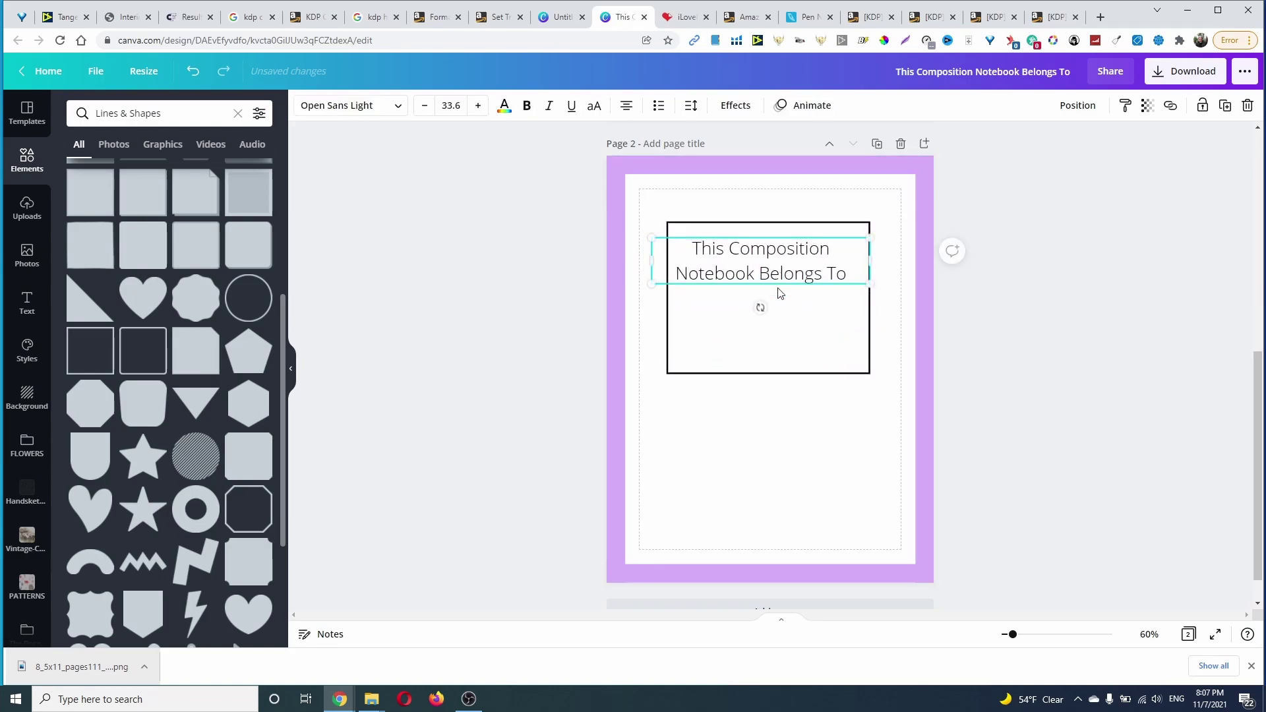
left_click(749, 352)
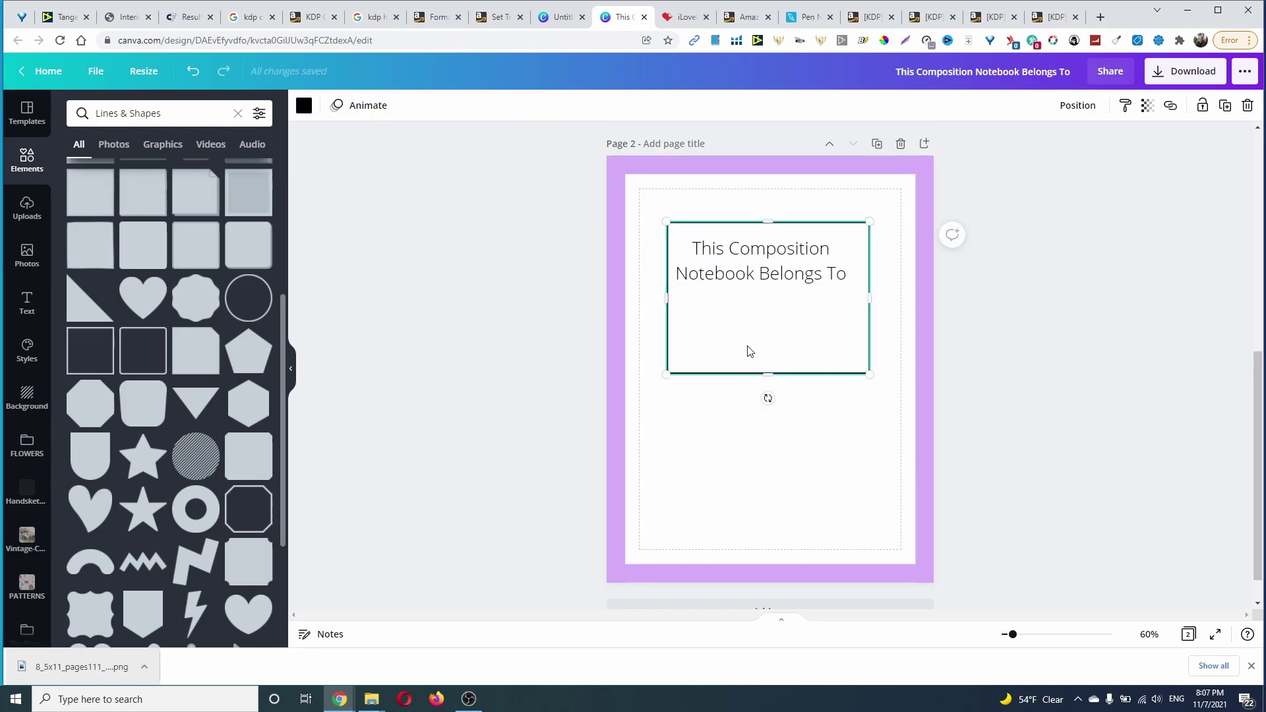
key("l")
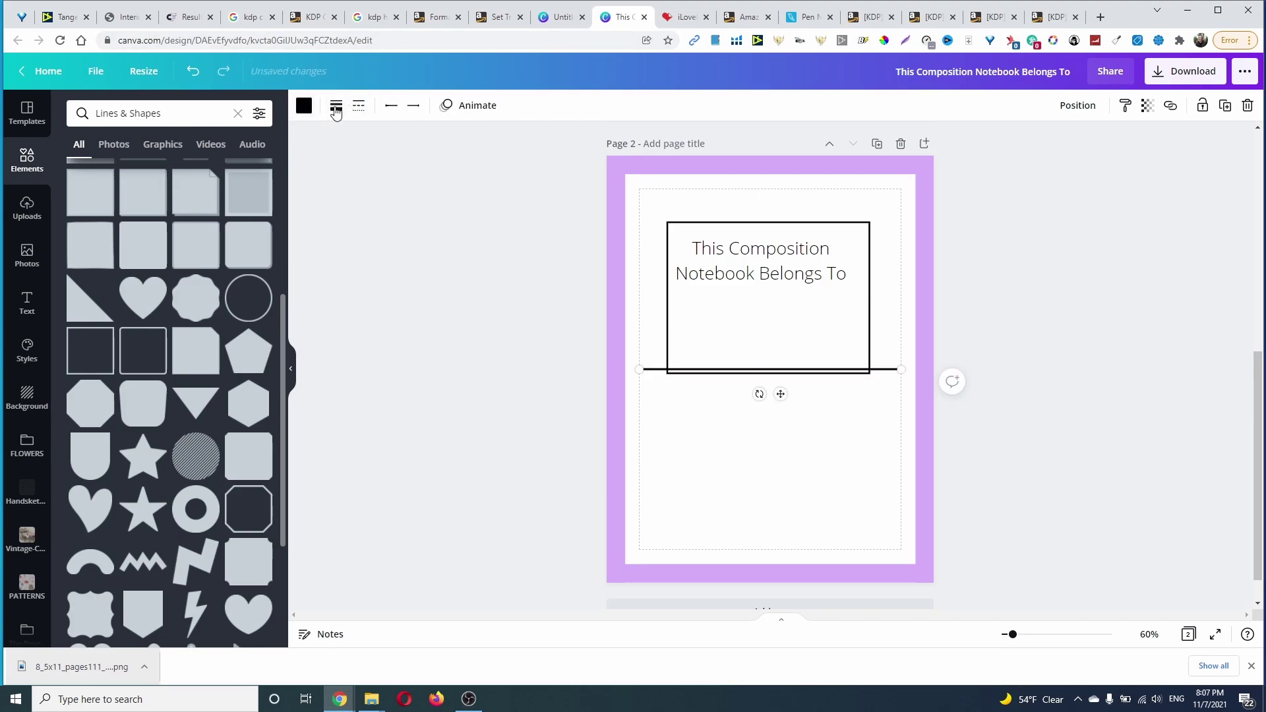
Try dashed and dotted styles on the line and move it lower on the page
left_click(357, 106)
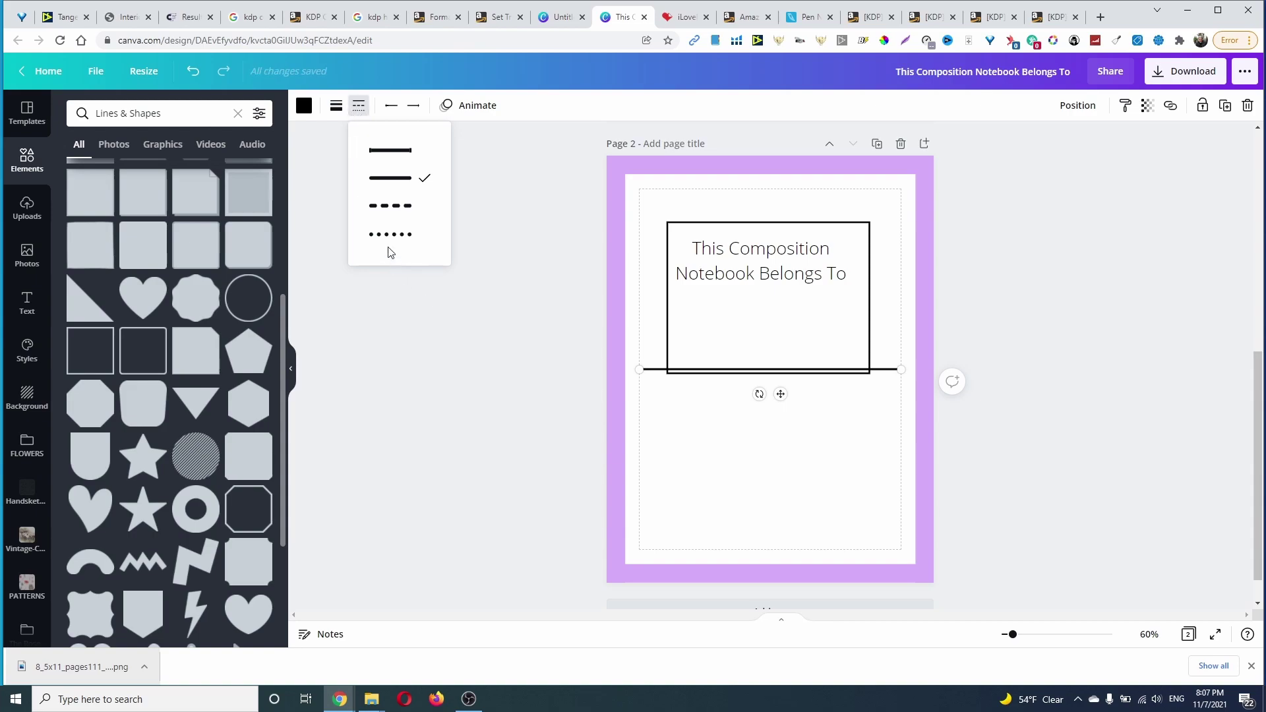
left_click(391, 244)
left_click(409, 211)
left_click(403, 161)
left_click(394, 208)
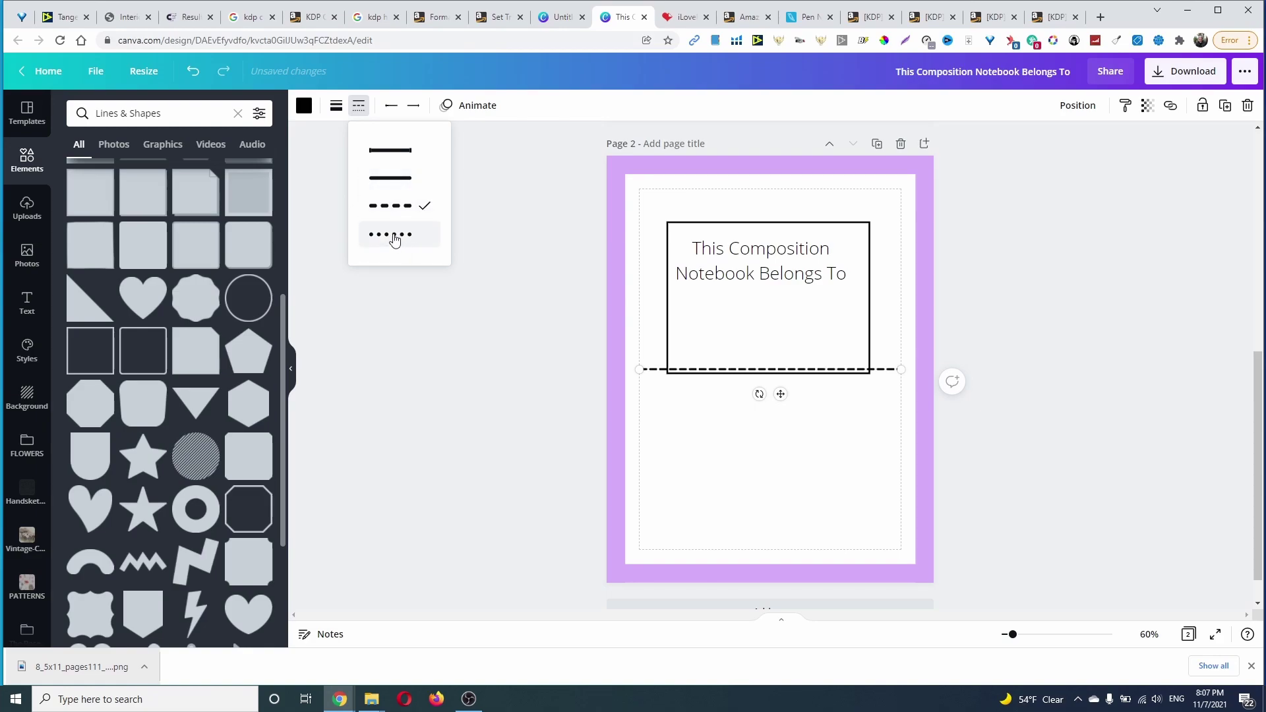
left_click(394, 240)
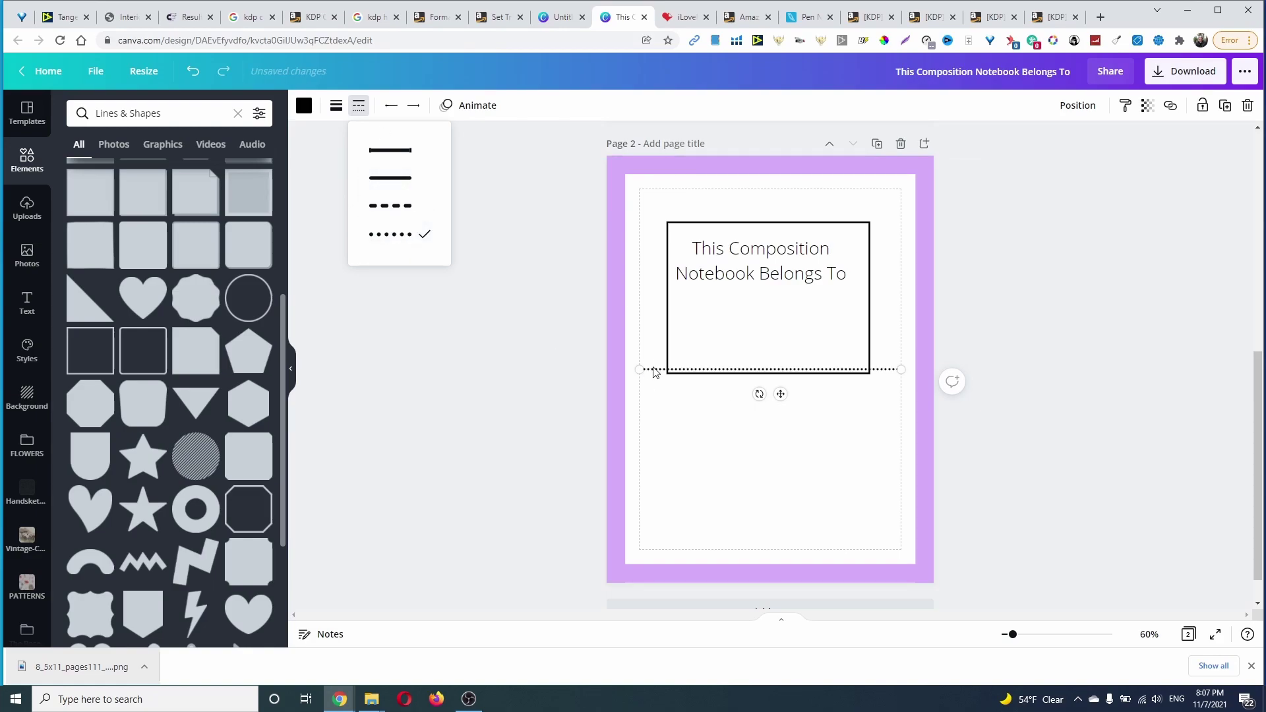
left_click_drag(653, 372, 656, 420)
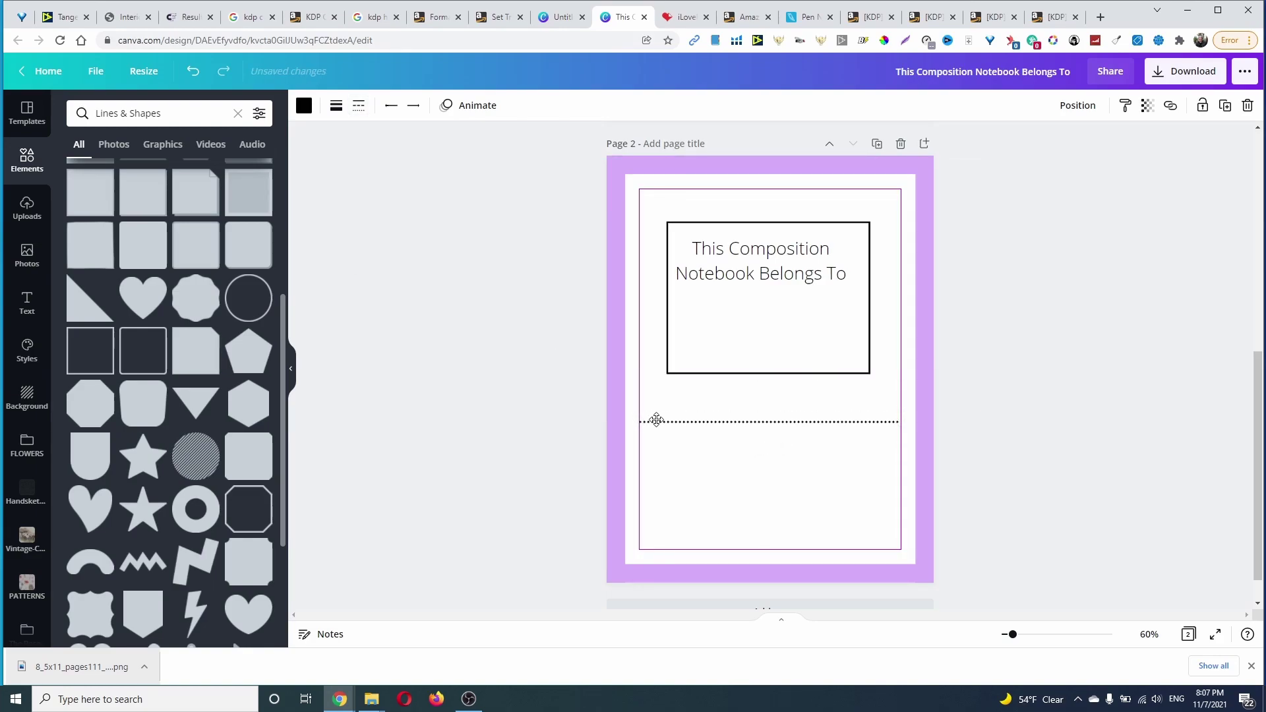
Set the line weight to 2, style solid, and shorten it to fit inside the rectangle
left_click(336, 107)
left_click(518, 148)
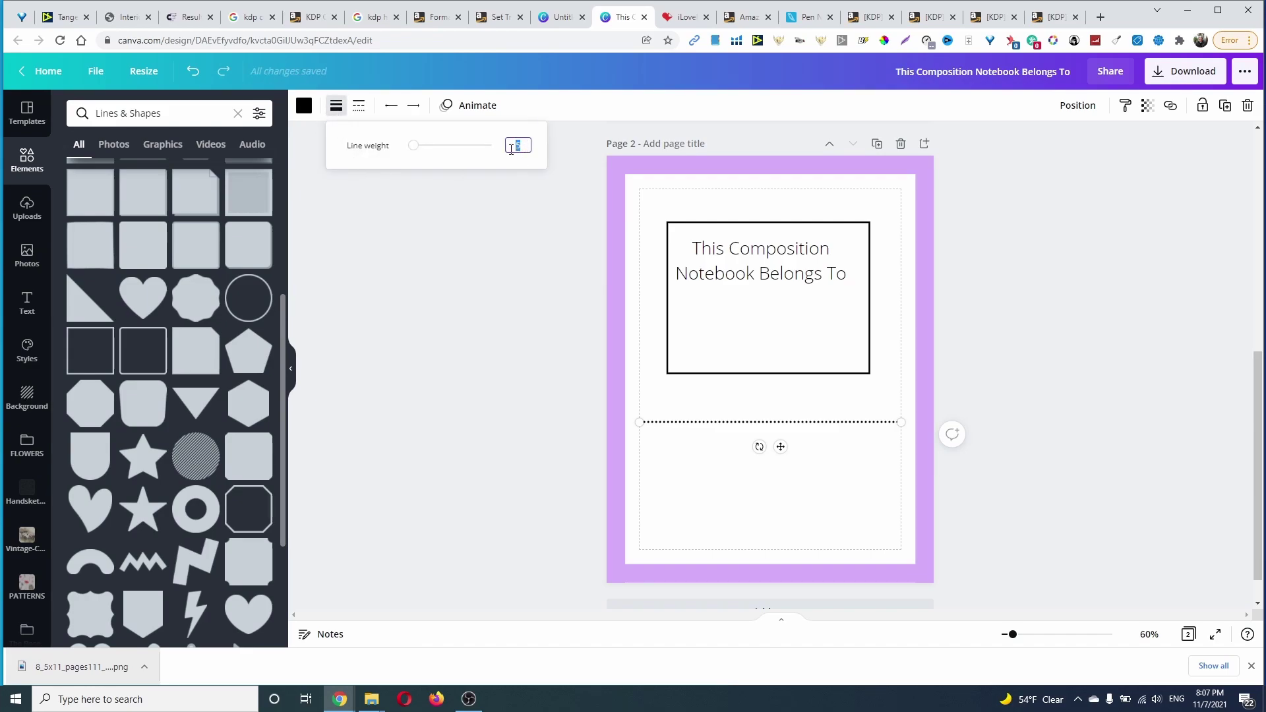
key("Return")
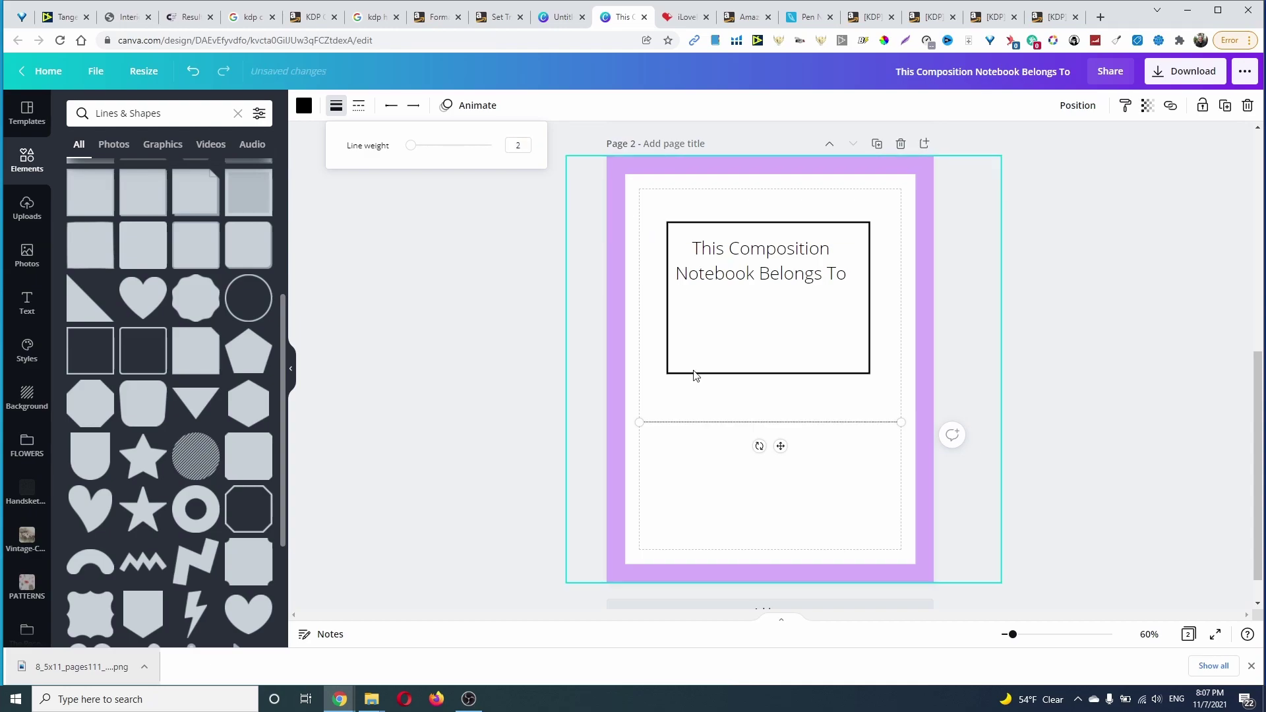
left_click(335, 107)
left_click(360, 108)
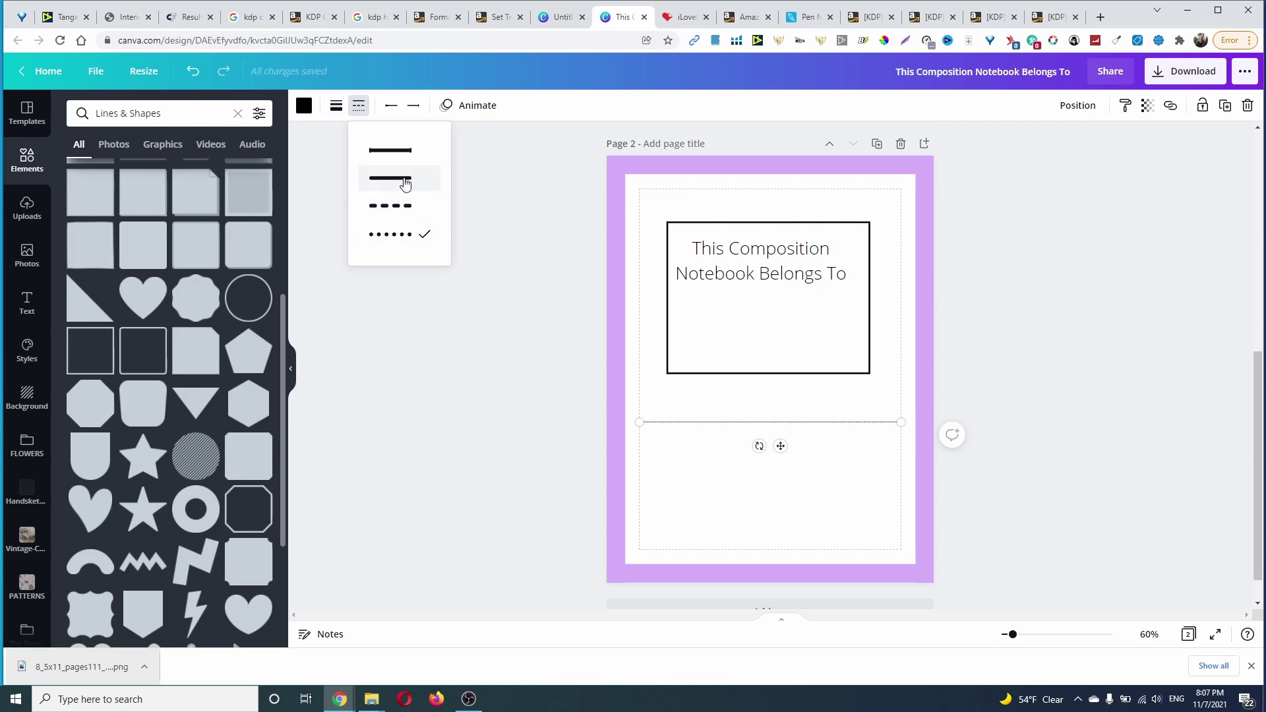
left_click(396, 179)
mouse_move(641, 423)
left_mouse_down()
mouse_move(732, 424)
mouse_move(732, 321)
left_mouse_up()
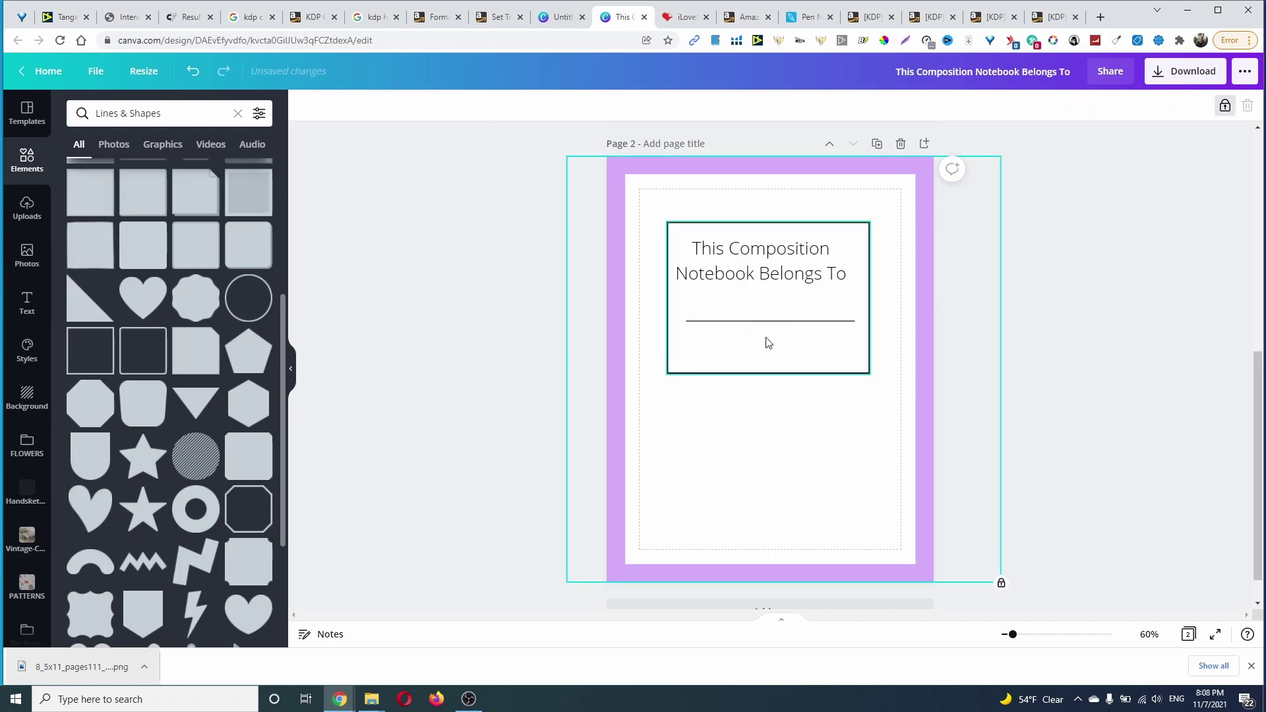
Try Winter Kids and Weldon fonts on the heading and narrow its text box
left_click(777, 270)
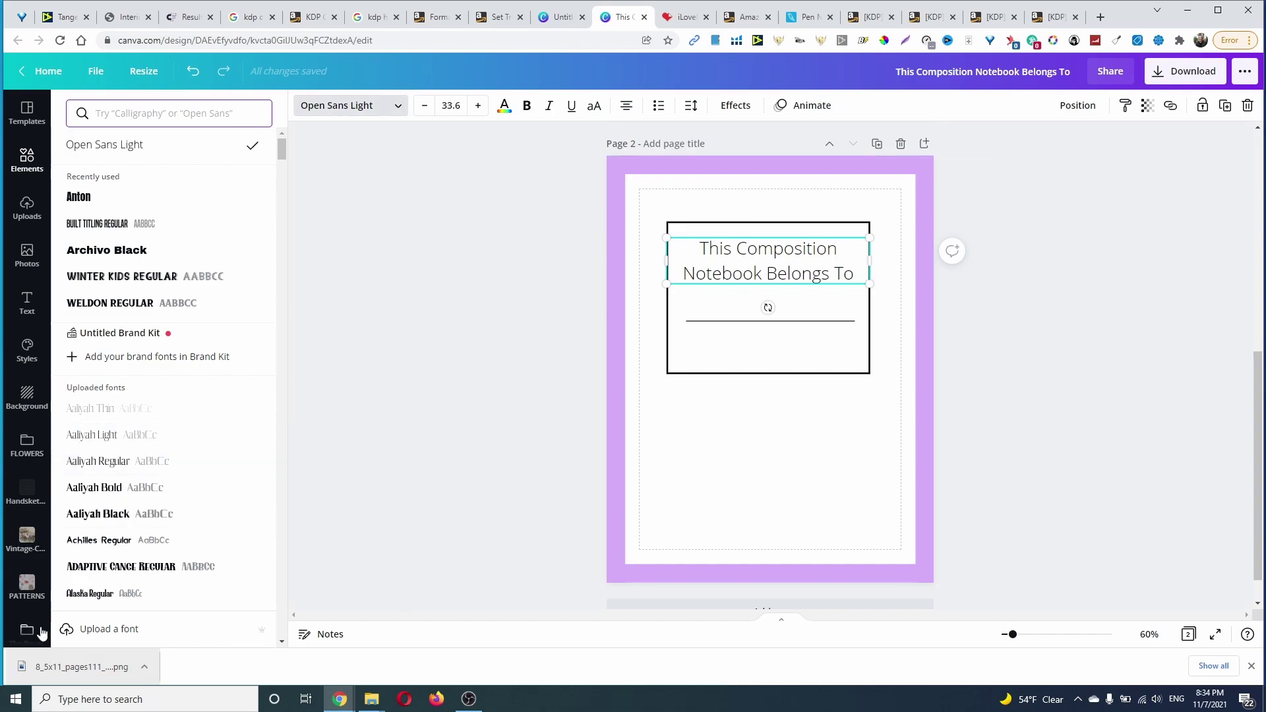
left_click(127, 277)
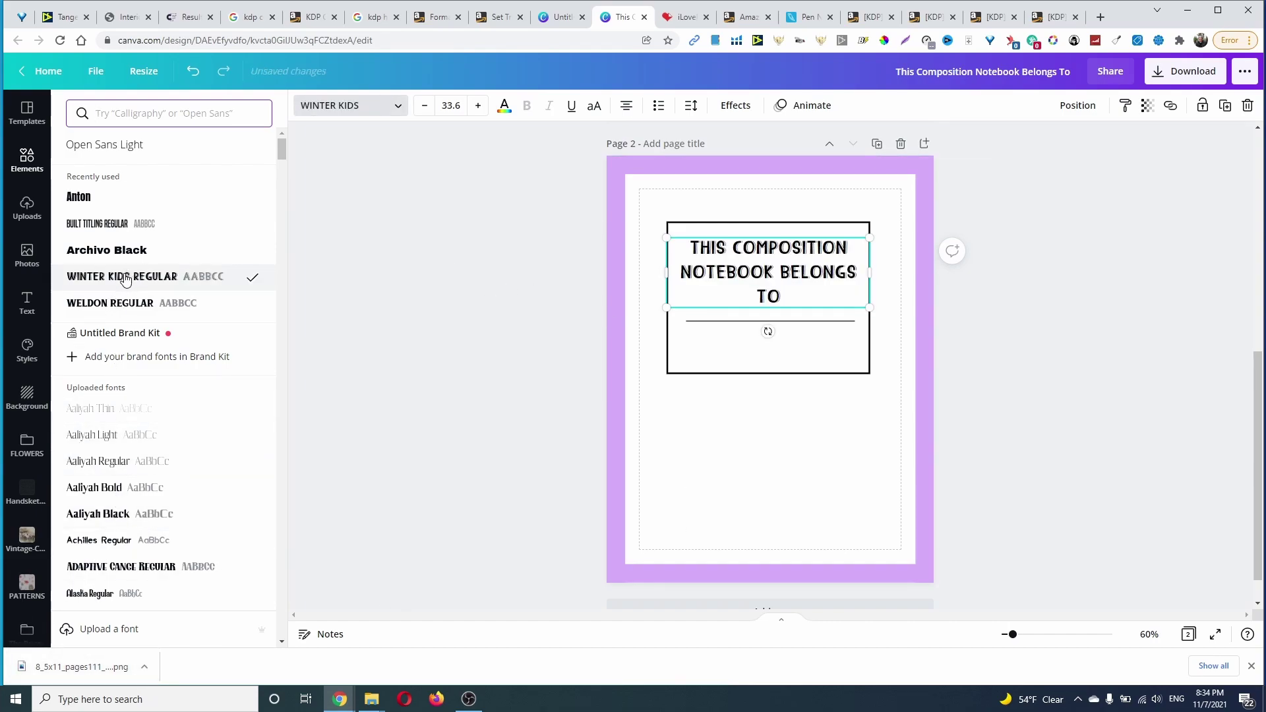
left_click(113, 306)
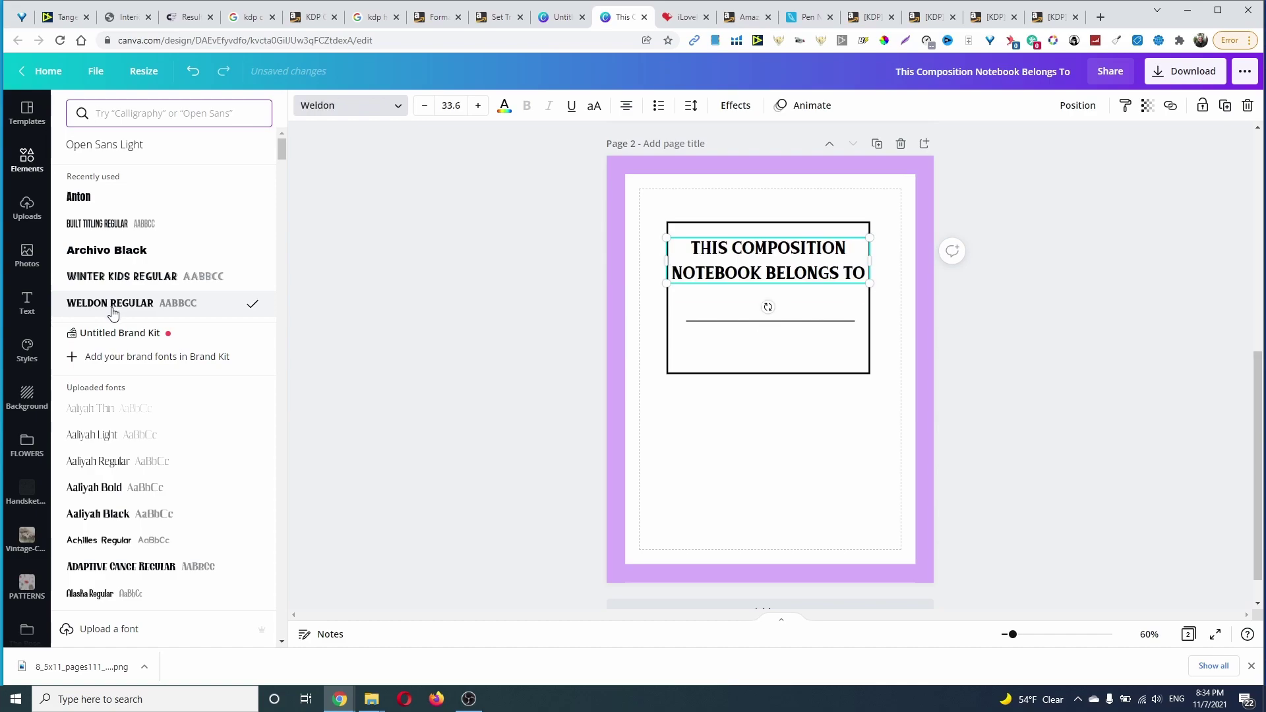
mouse_move(875, 263)
left_mouse_down()
mouse_move(834, 277)
mouse_move(941, 269)
mouse_move(857, 274)
left_mouse_up()
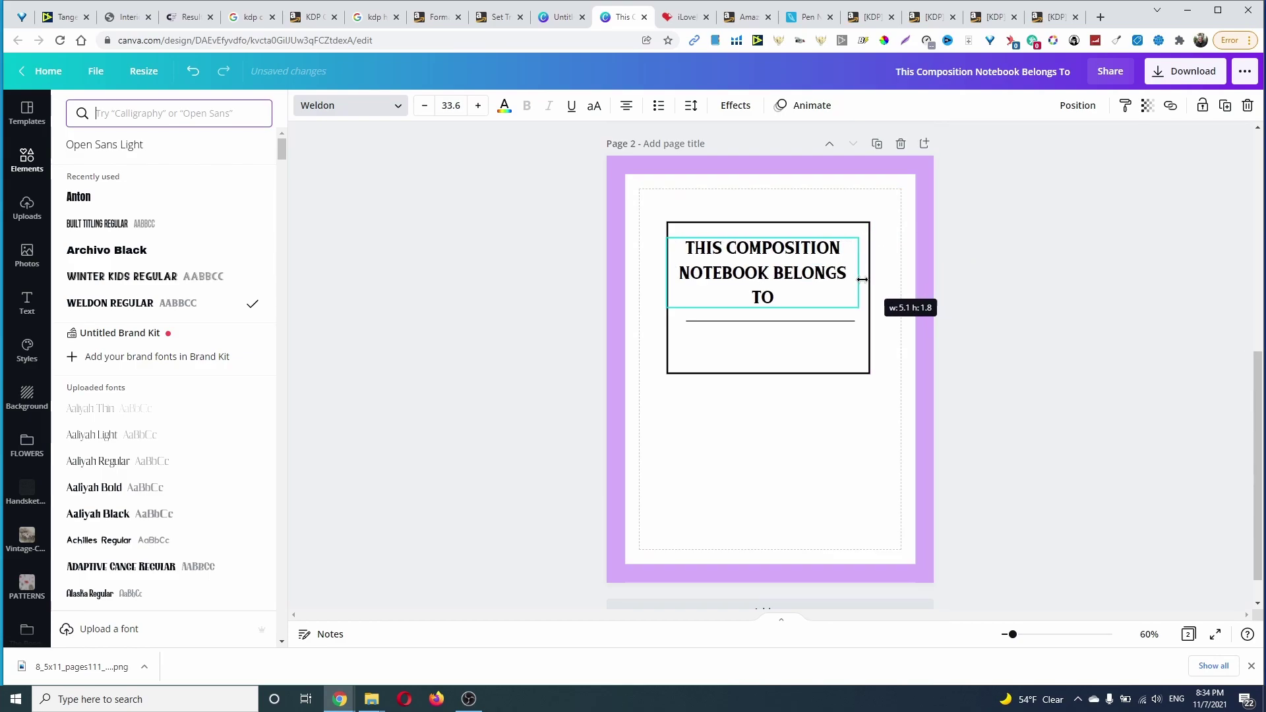
scroll(164, 483, "down", 2)
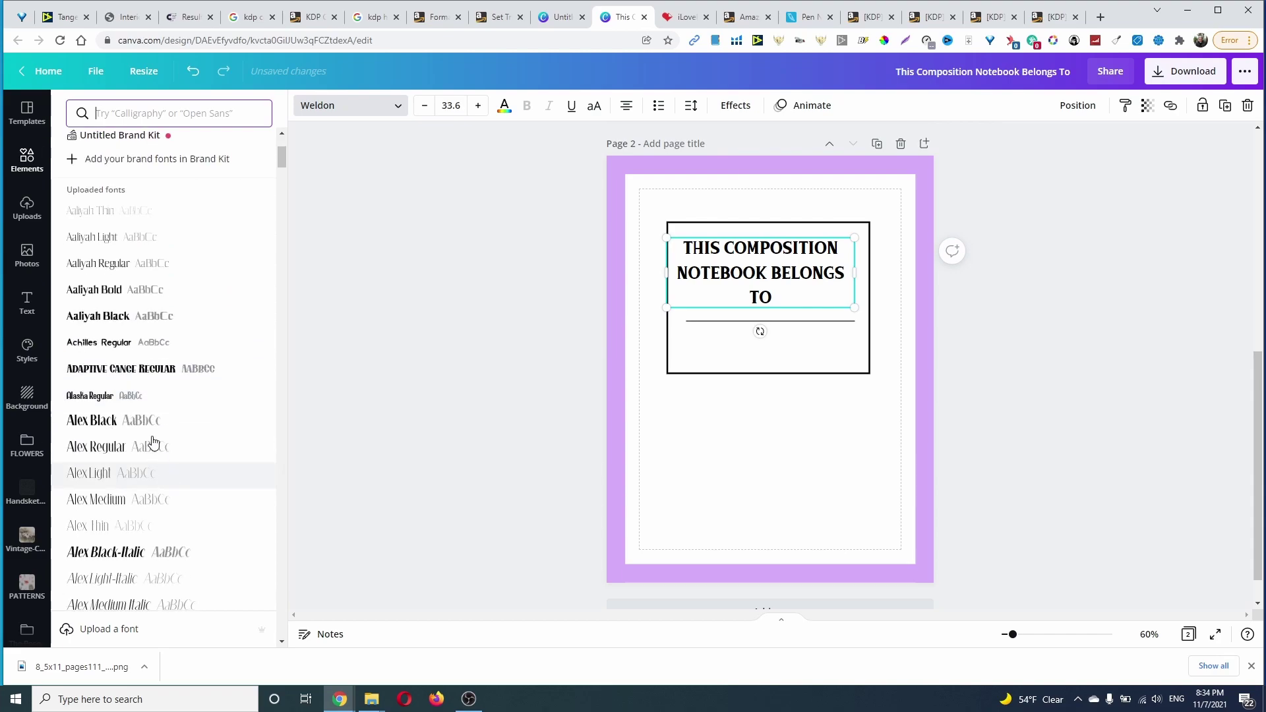
Try Adaptive Cange and Alex Black, then set the heading in Aaliyah Black
left_click(136, 369)
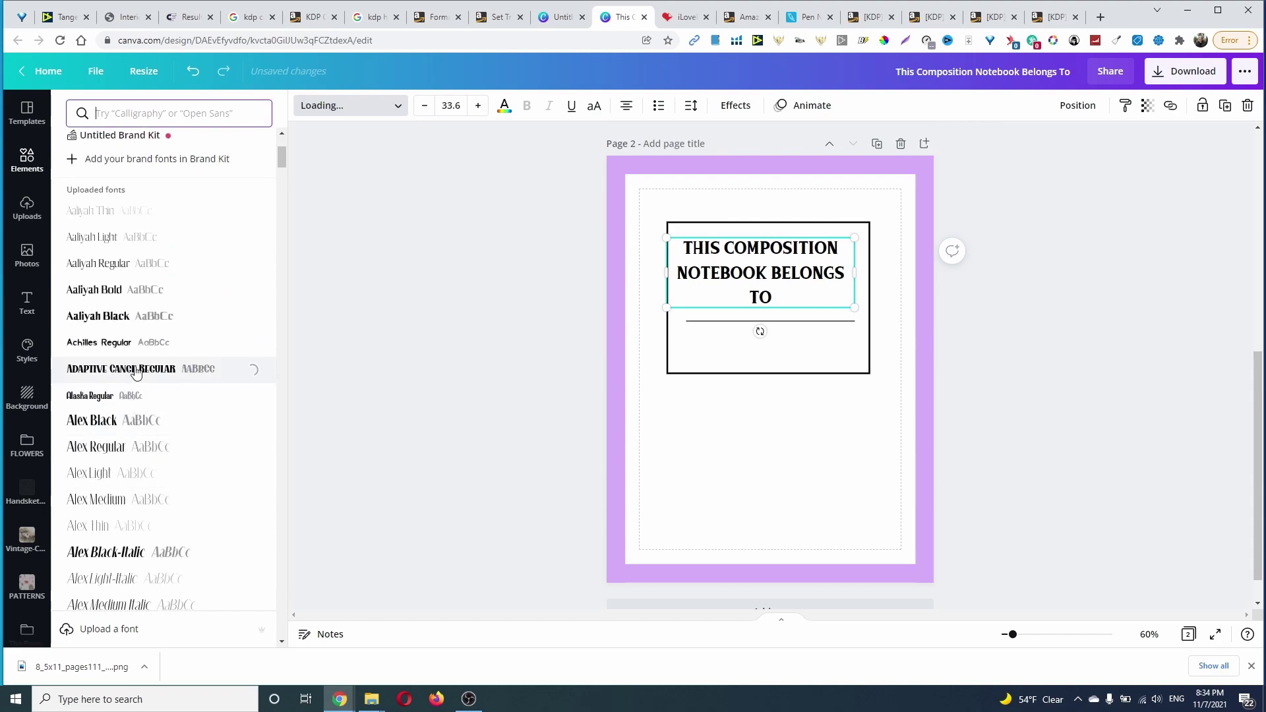
left_click(119, 424)
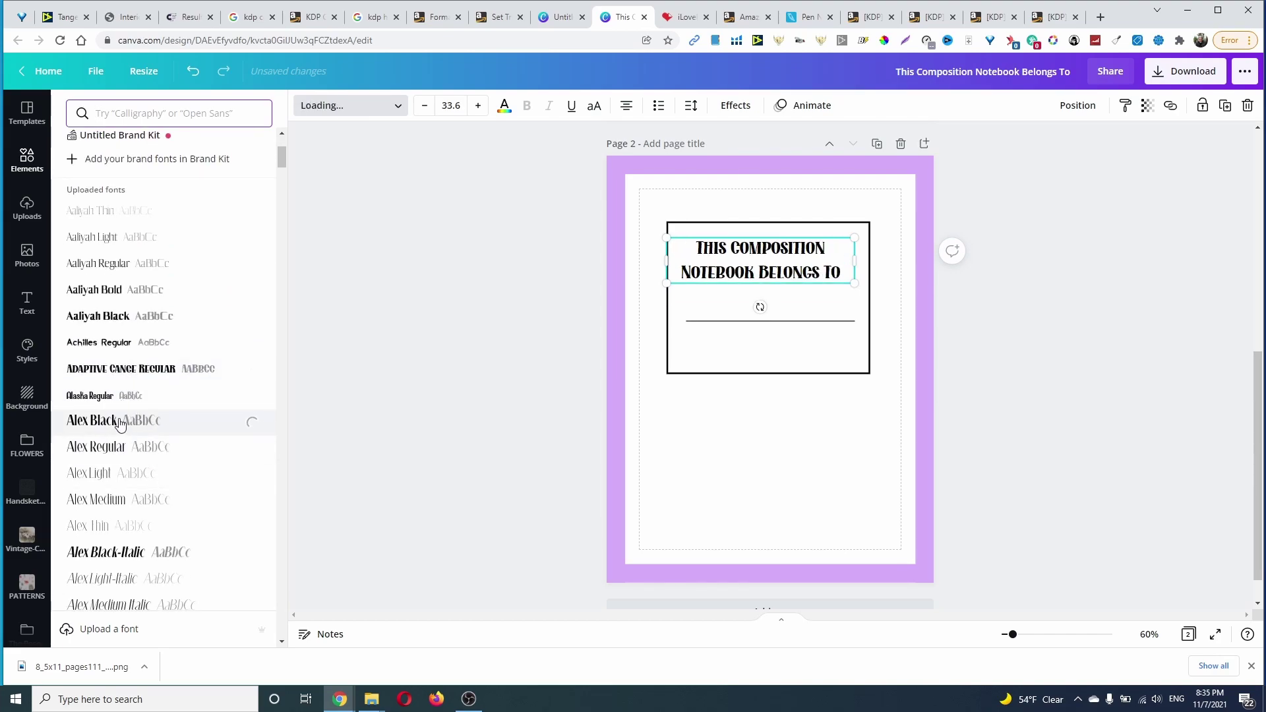
left_click(135, 319)
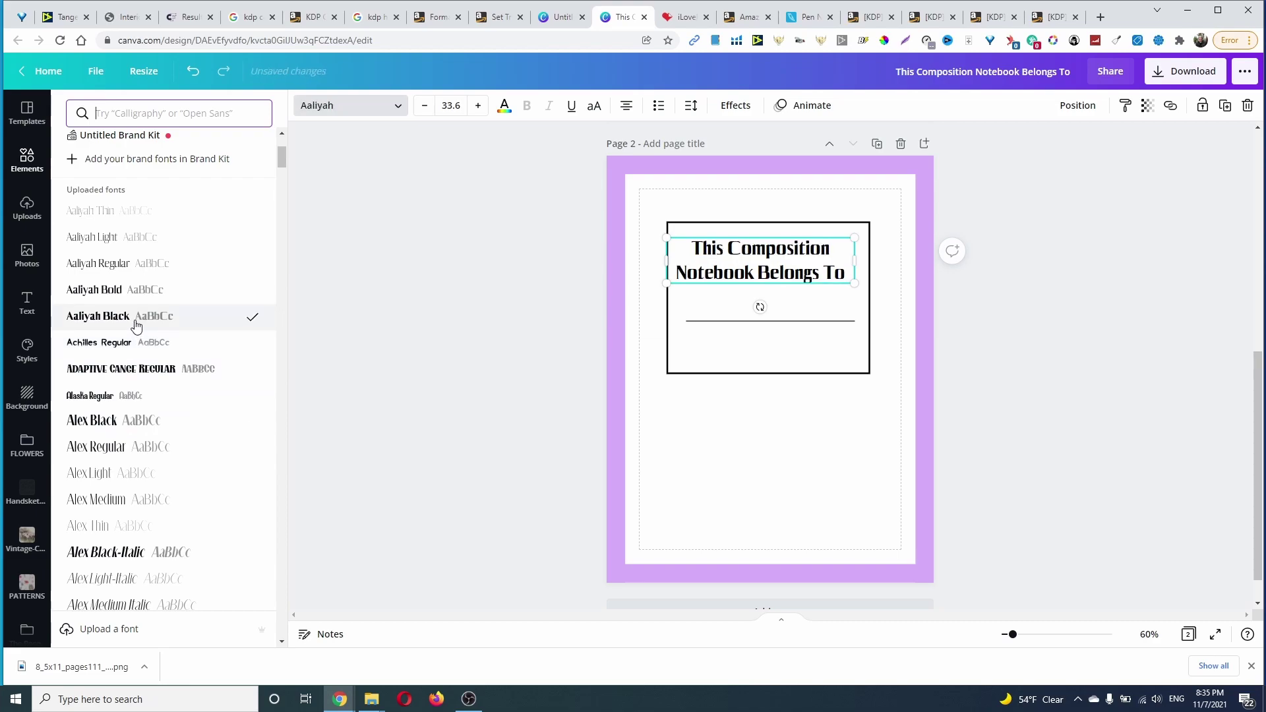
left_click(849, 273)
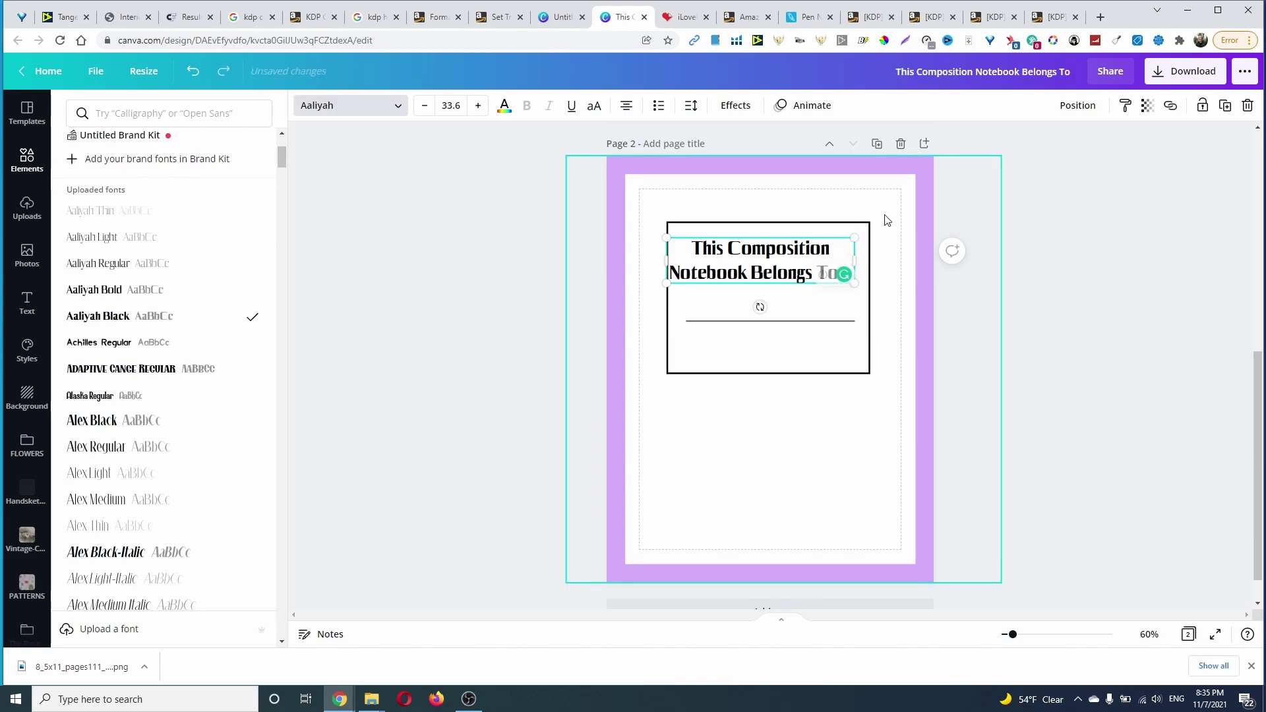
left_click(945, 265)
Widen the rectangle frame, enlarge the heading and centre it horizontally via Position > Center
left_click(814, 345)
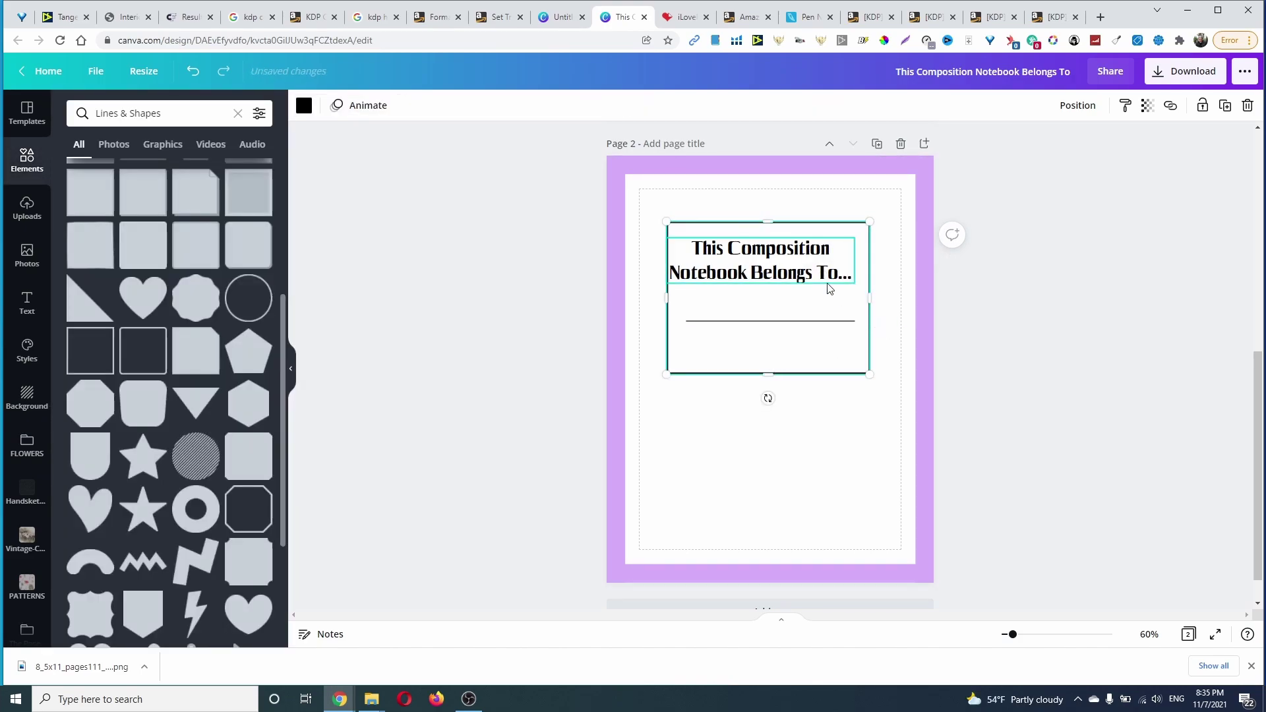
left_click_drag(868, 296, 889, 296)
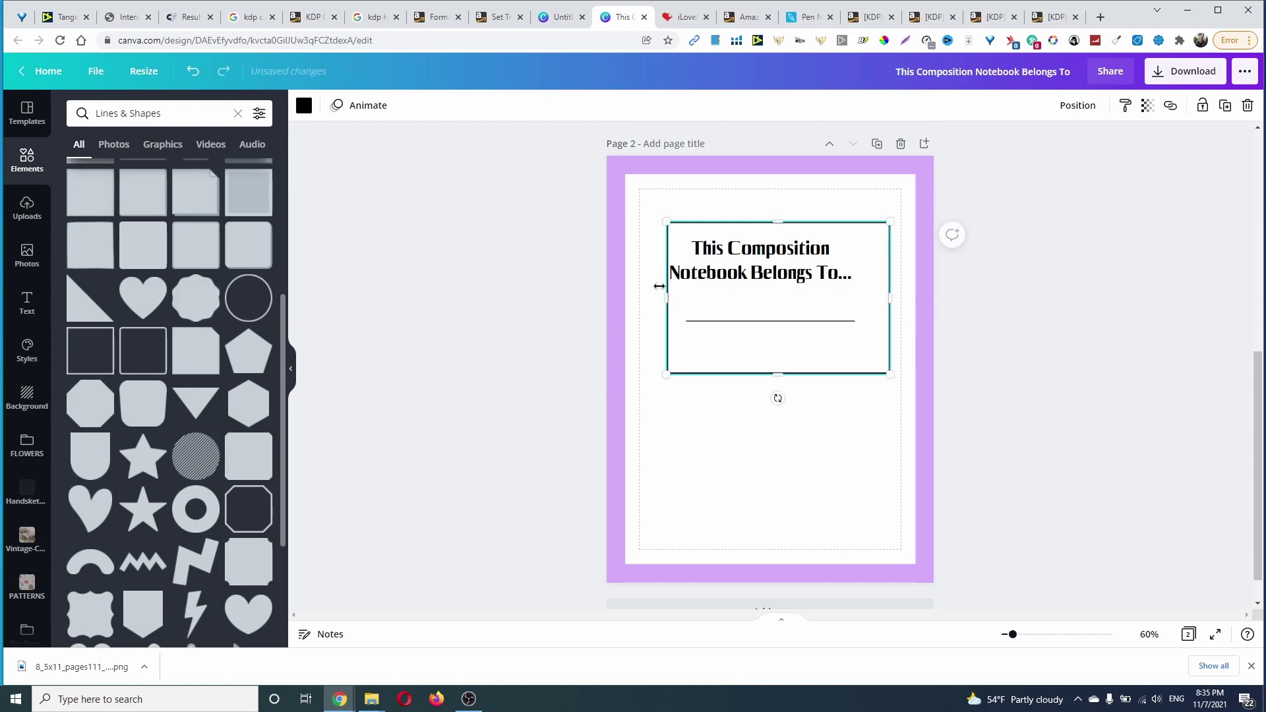
left_click_drag(667, 295, 649, 298)
left_click(829, 275)
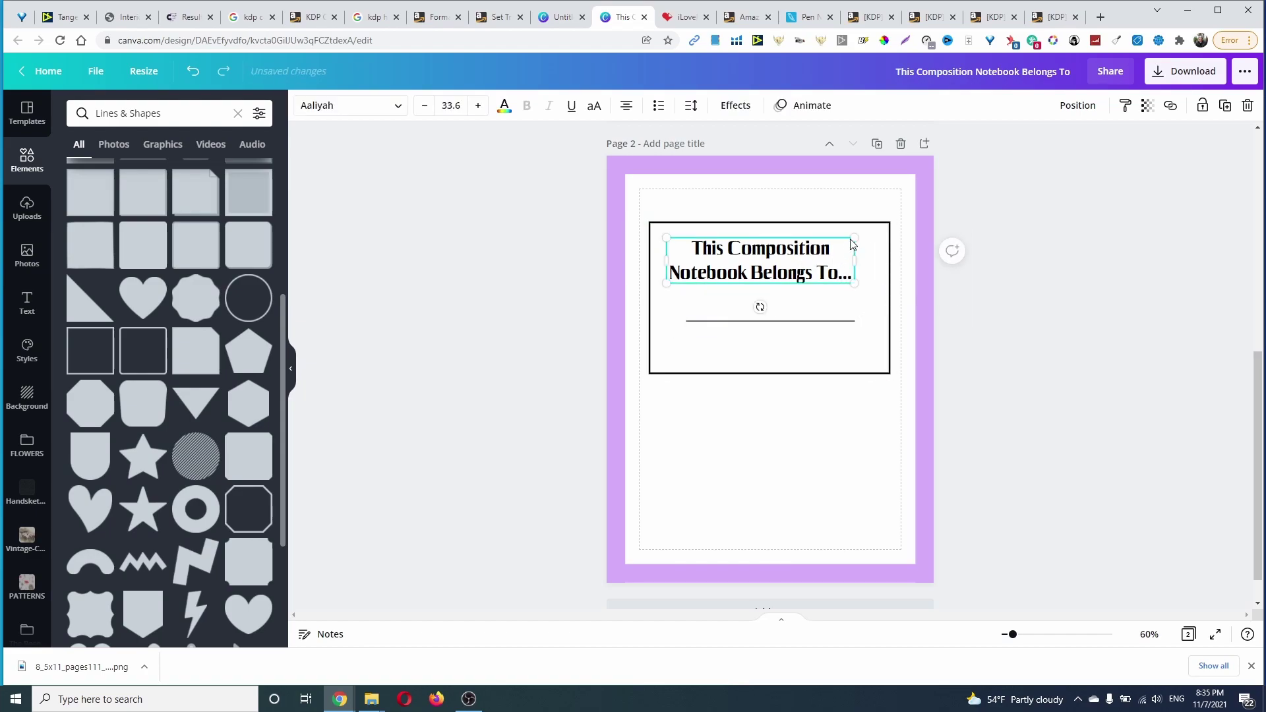
left_click_drag(858, 232, 866, 227)
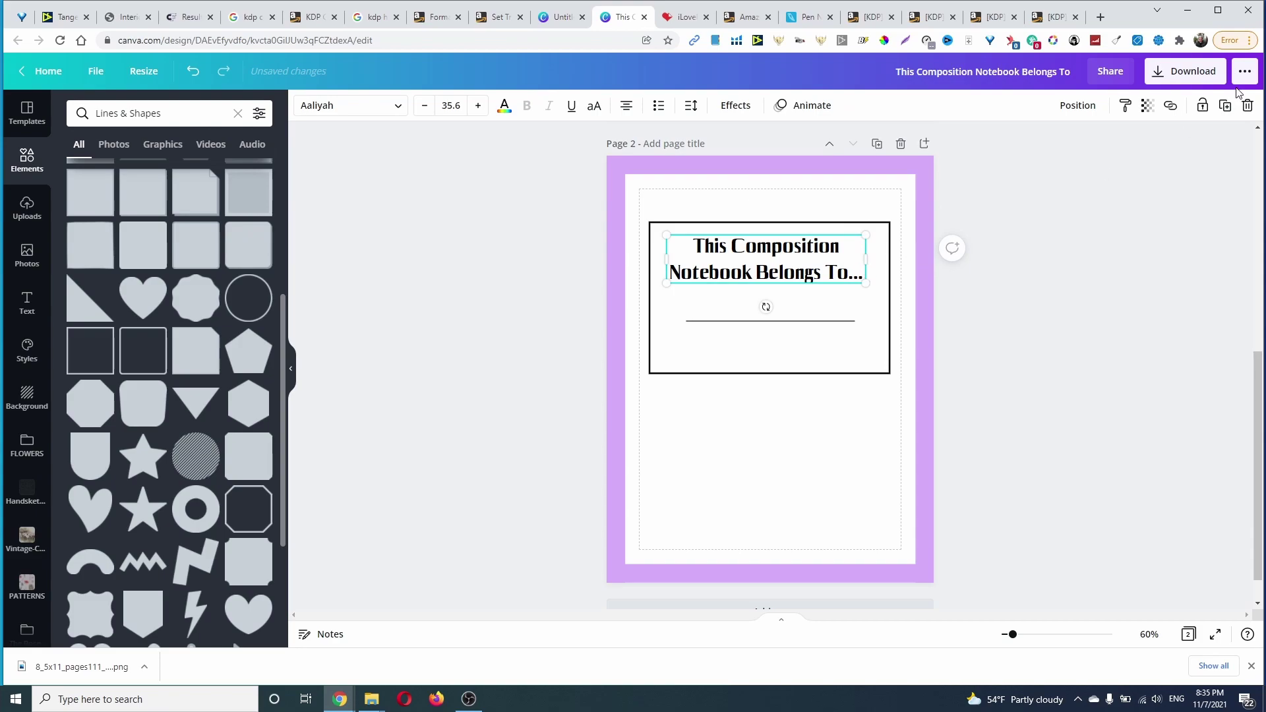
left_click(1094, 115)
left_click(1018, 224)
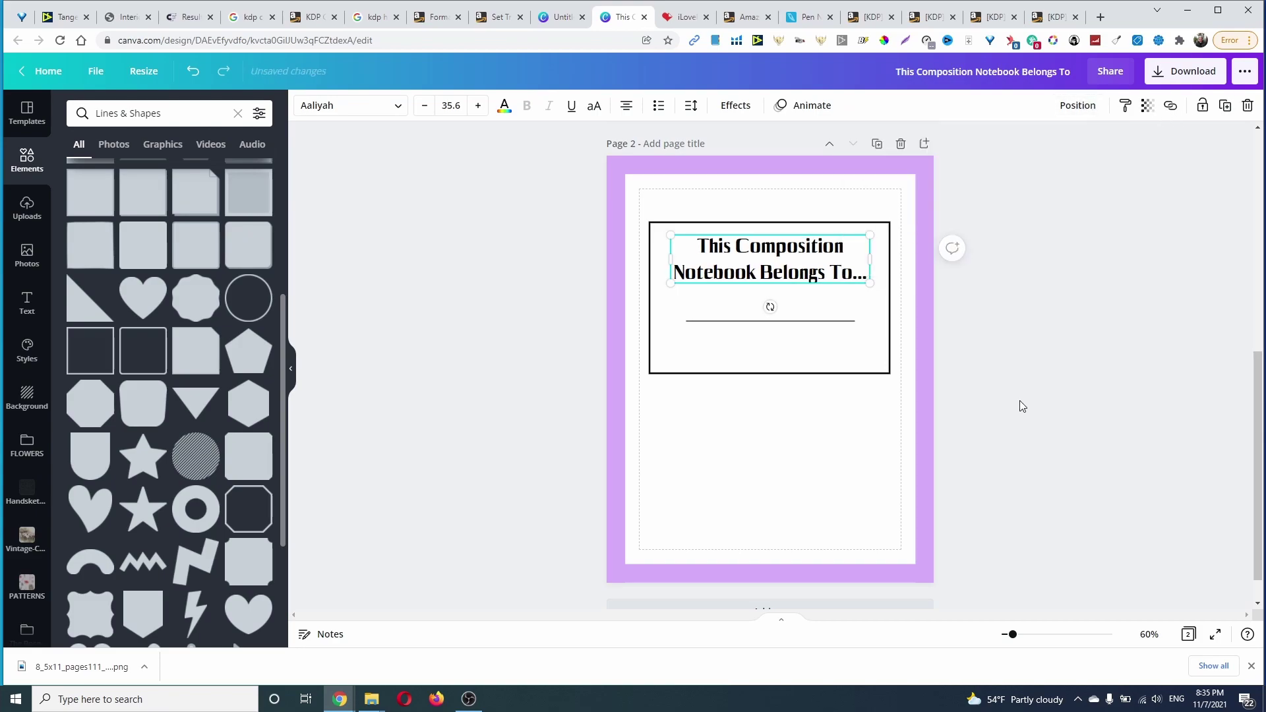
Nudge the signature line onto the centre and move it slightly down
left_click(722, 321)
left_click(1075, 106)
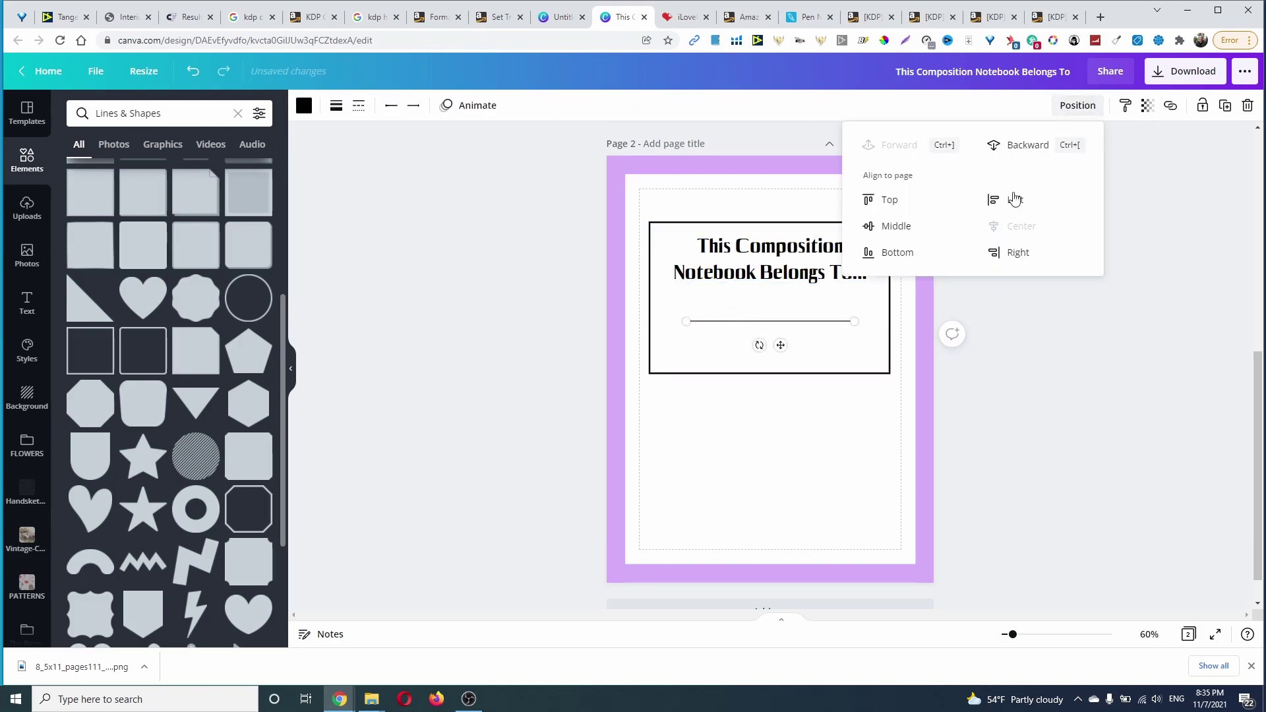
left_click(1020, 465)
left_click(785, 325)
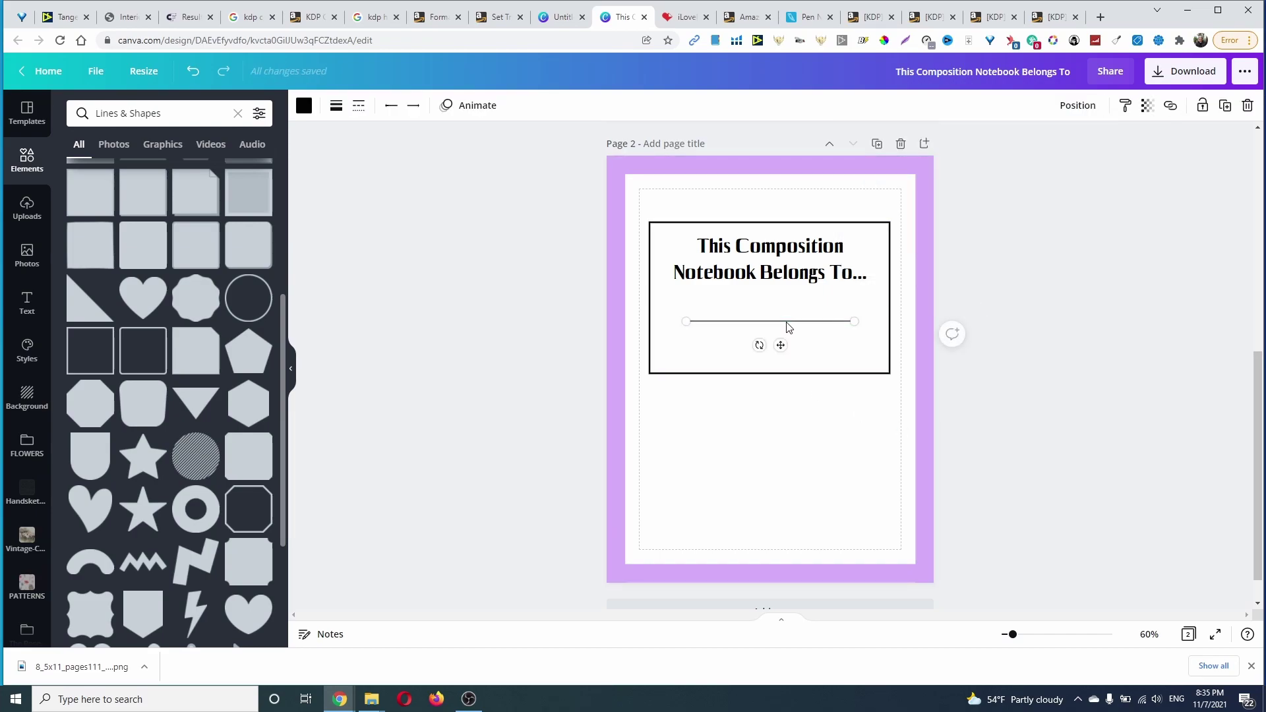
key("Up")
key("Up")
key("Up")
key("Left")
key("Left")
key("Left")
key("Right")
key("Right")
key("Right")
key("Right")
key("Right")
key("Right")
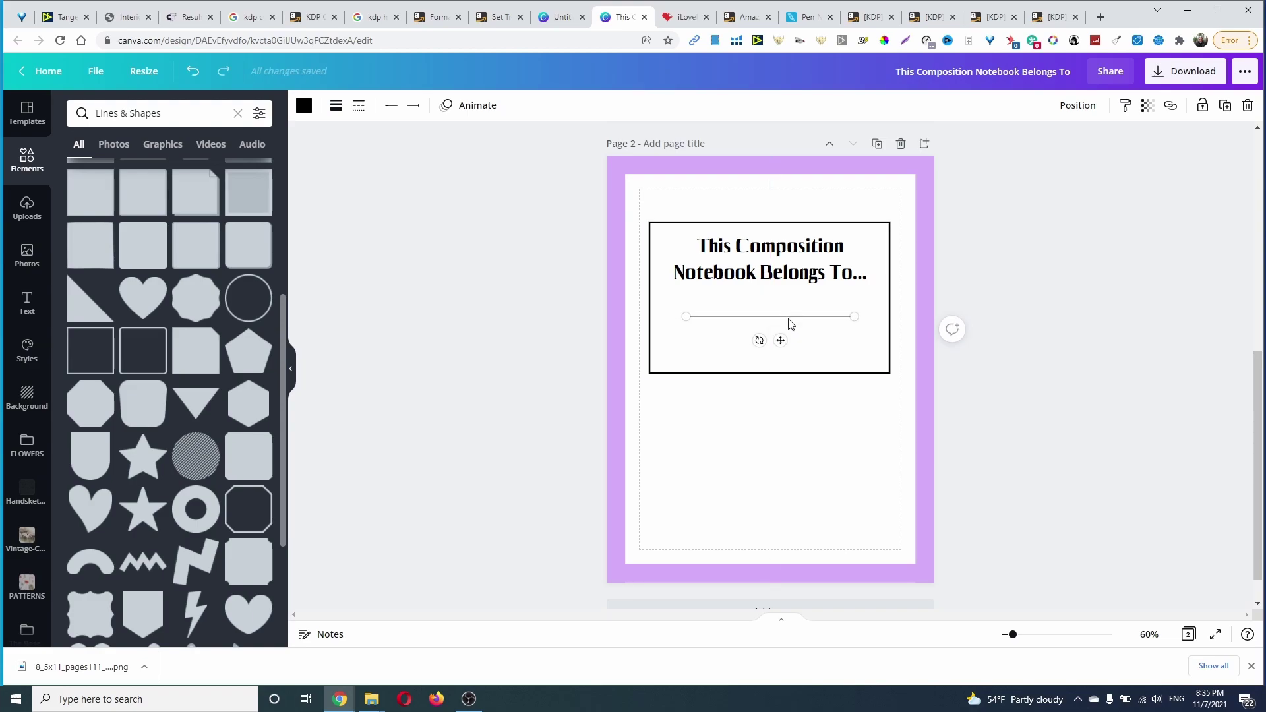
left_click_drag(781, 317, 788, 382)
Reposition the box around the heading and line, pulling in its edges to fit
left_click_drag(818, 328, 823, 561)
left_click_drag(811, 383, 797, 326)
left_click_drag(799, 497, 798, 267)
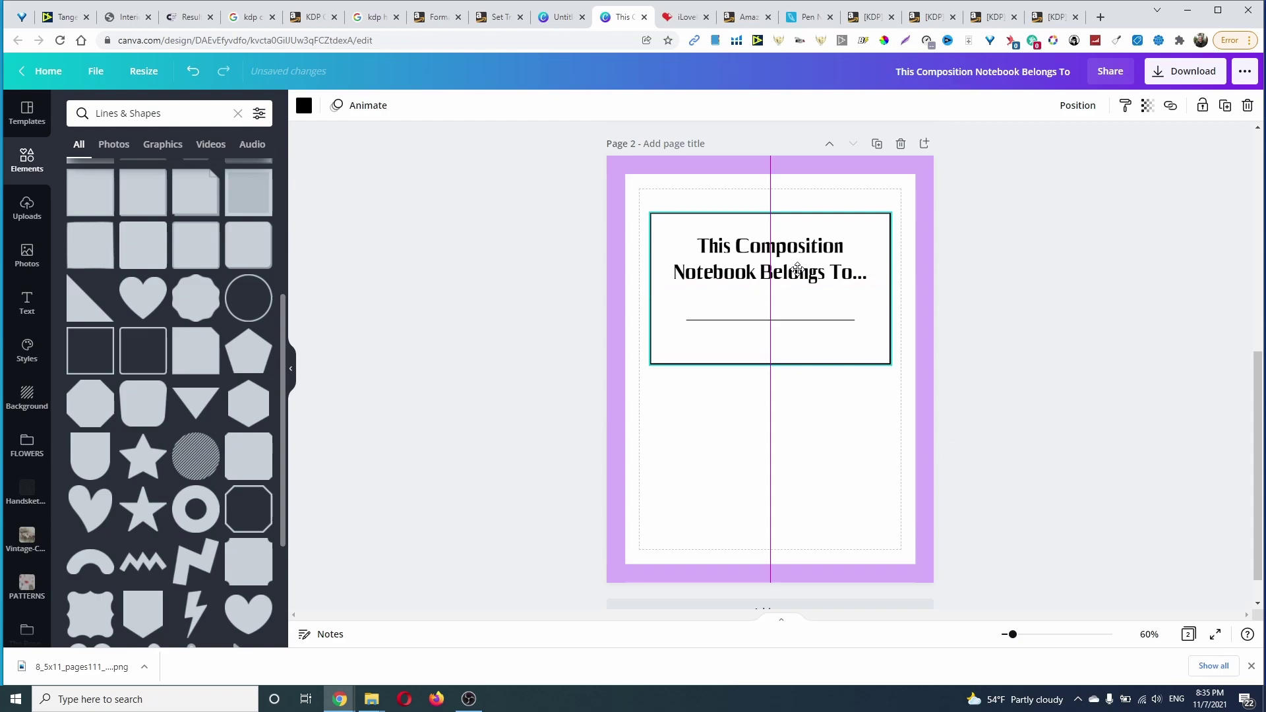
left_click_drag(770, 364, 769, 346)
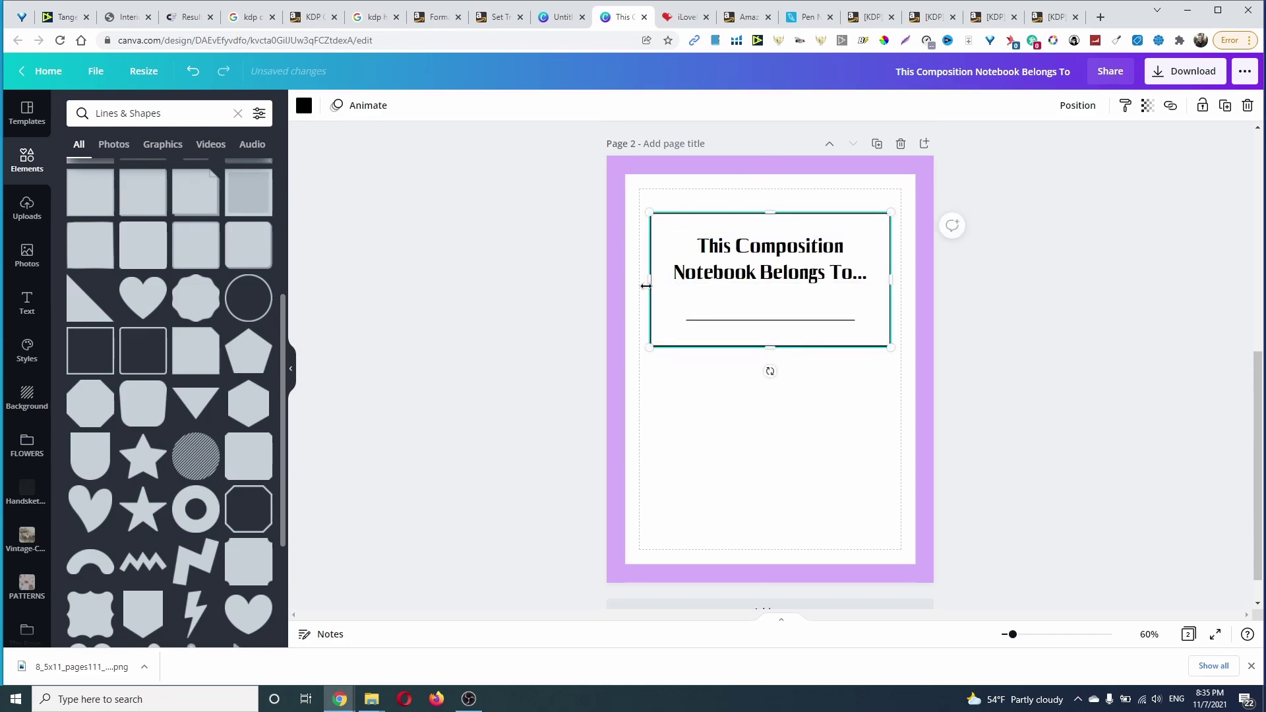
left_click_drag(645, 286, 652, 286)
left_click_drag(817, 346, 816, 354)
left_click_drag(897, 308, 891, 315)
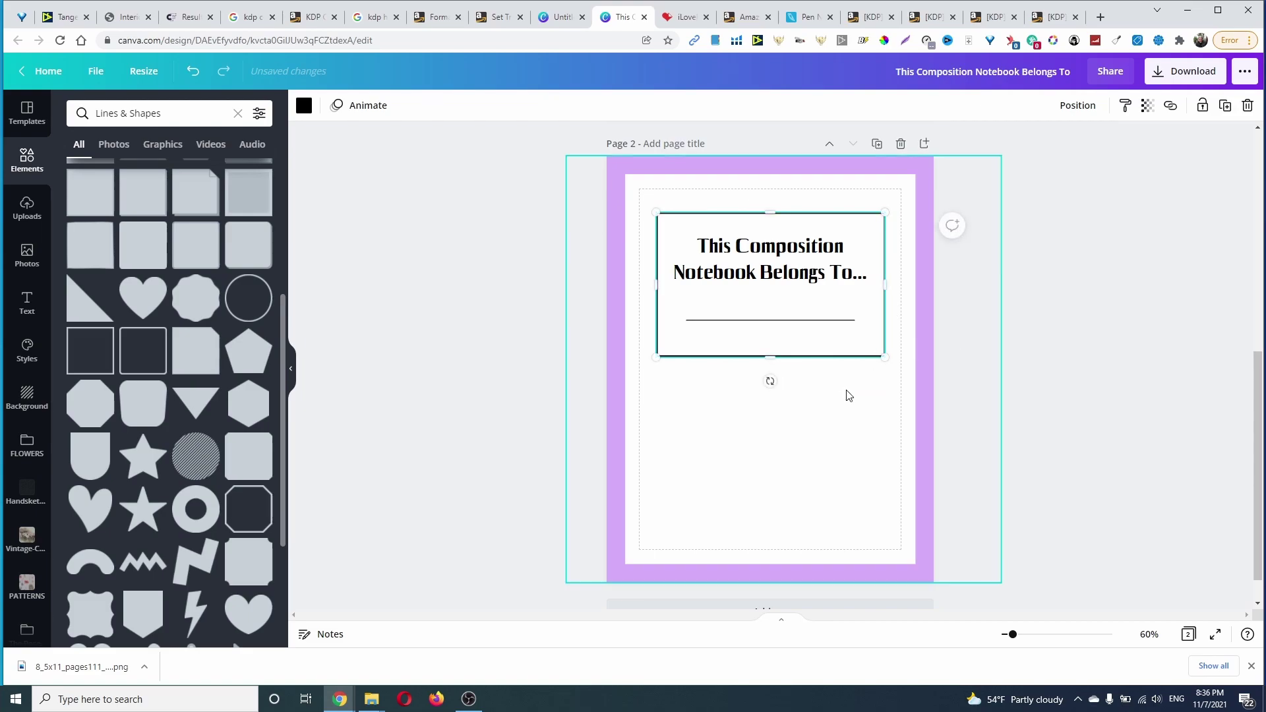
left_click(991, 318)
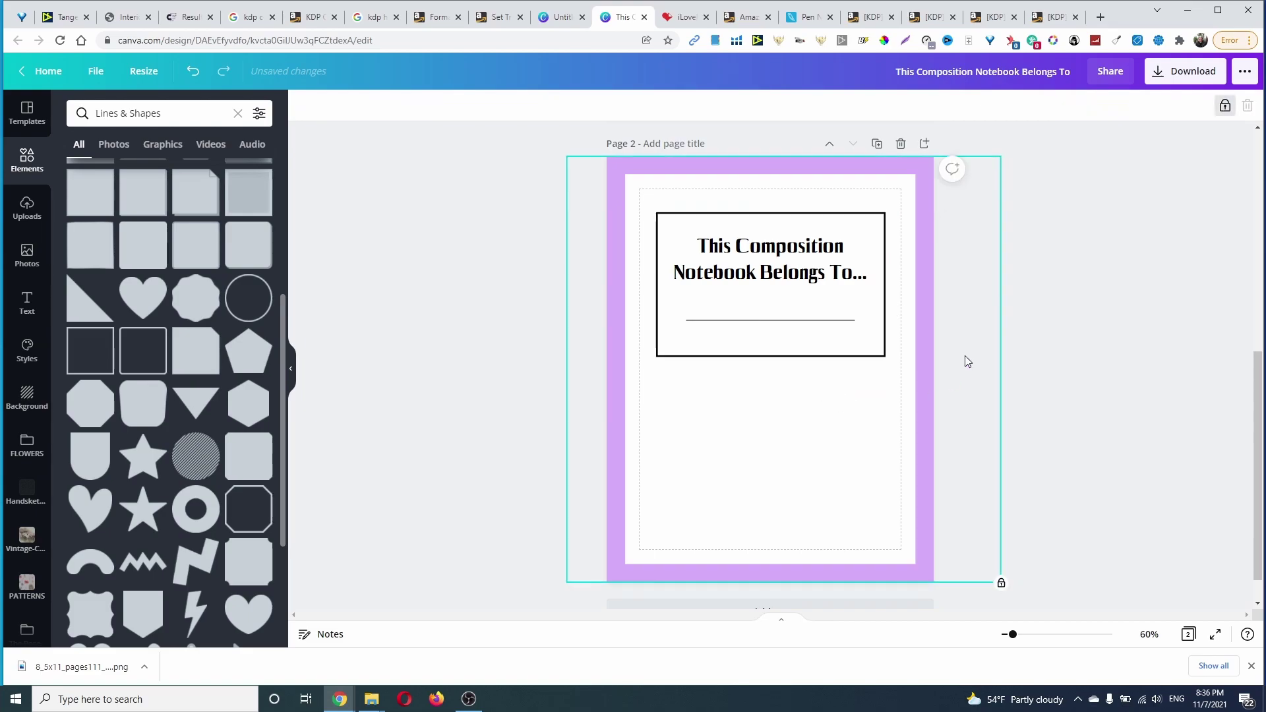
Check the alignment of the box, line and heading in the Position options
left_click(784, 354)
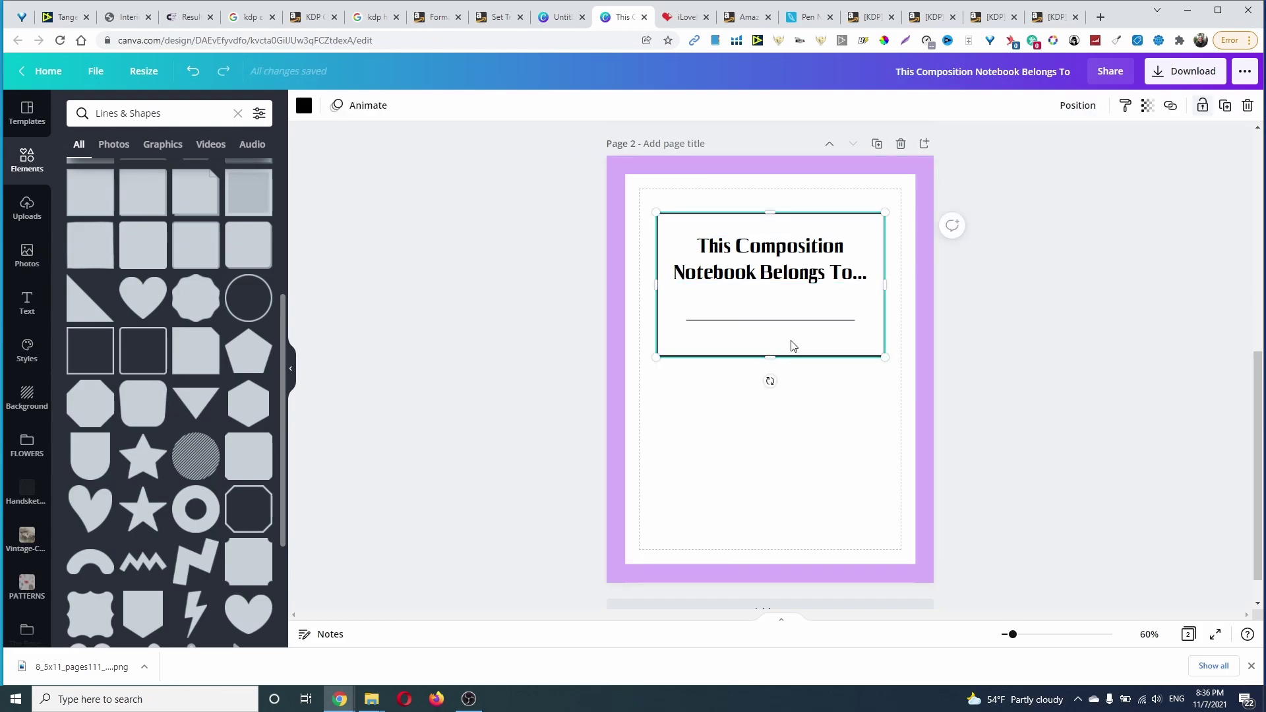
left_click(1077, 107)
left_click(989, 302)
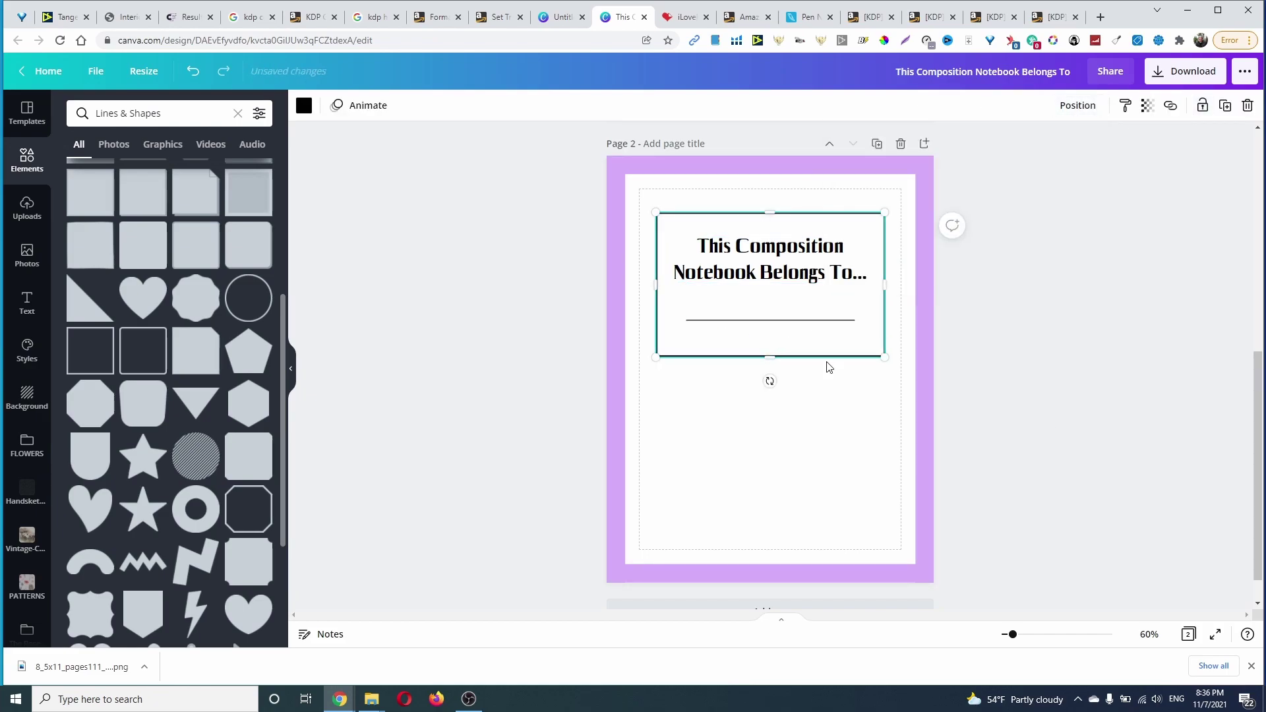
left_click(721, 321)
left_click(1078, 106)
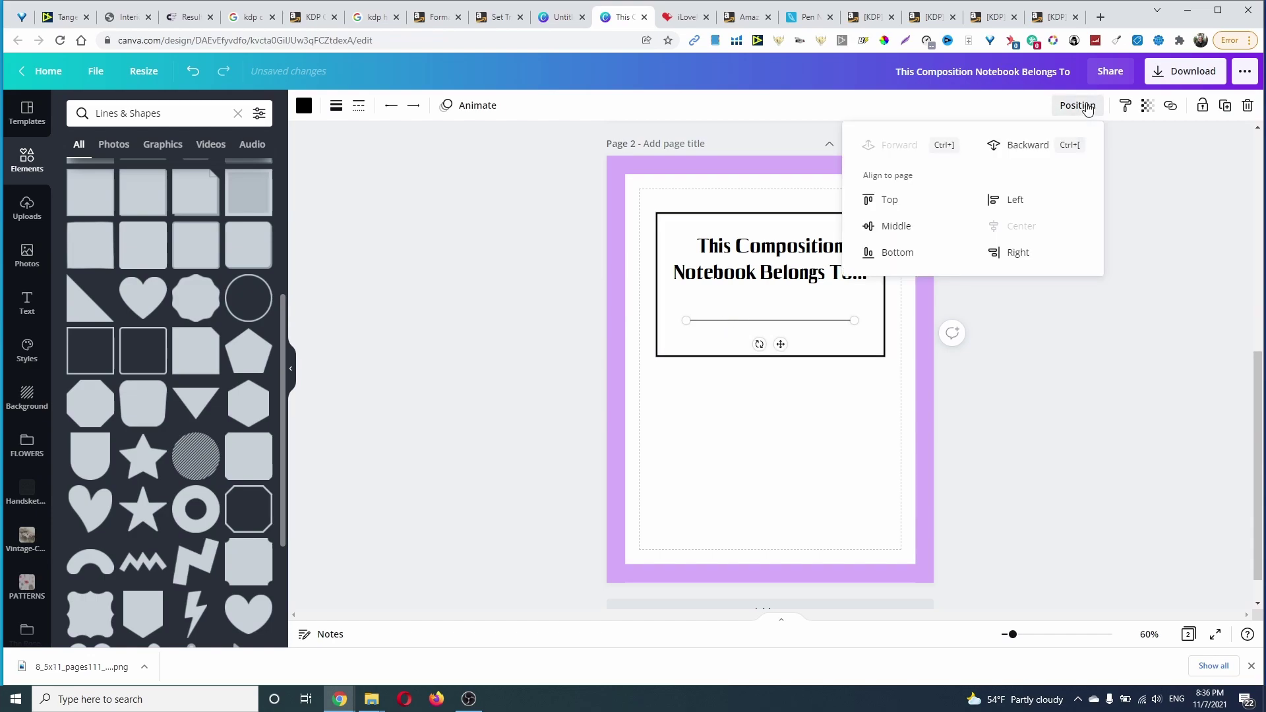
left_click(1067, 476)
left_click(777, 271)
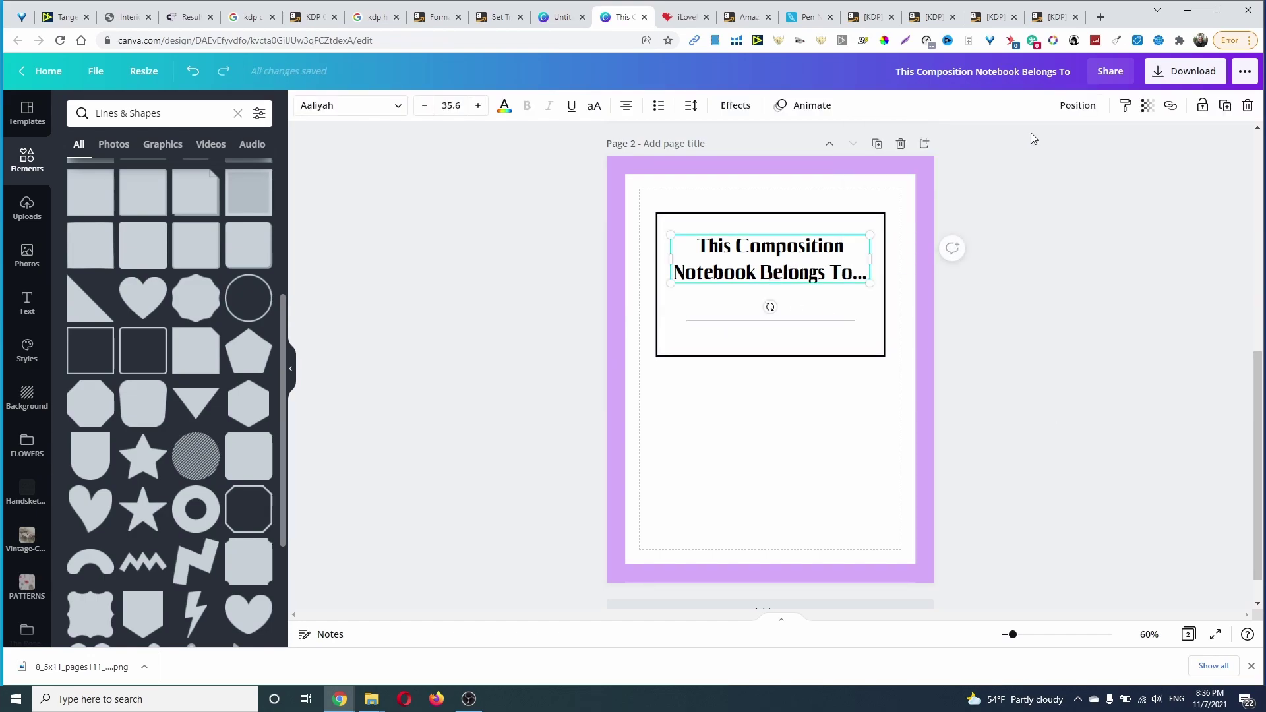
left_click(1077, 105)
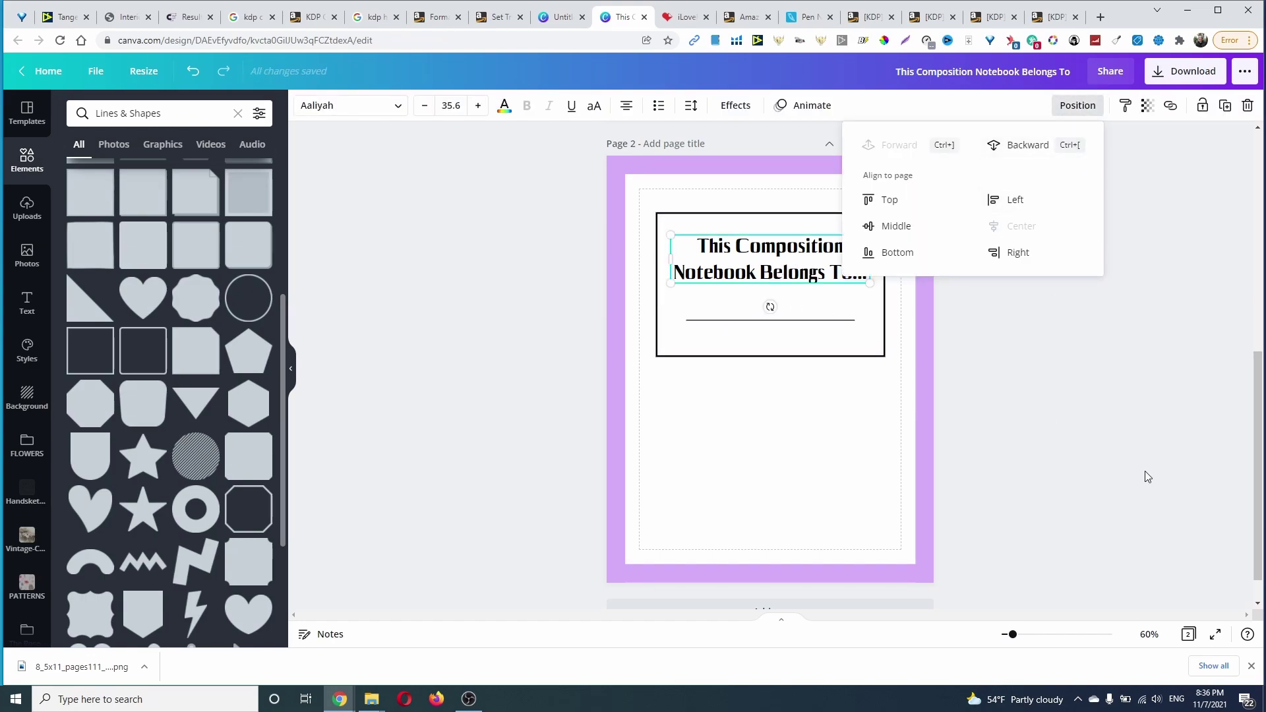
left_click(830, 513)
left_click(779, 263)
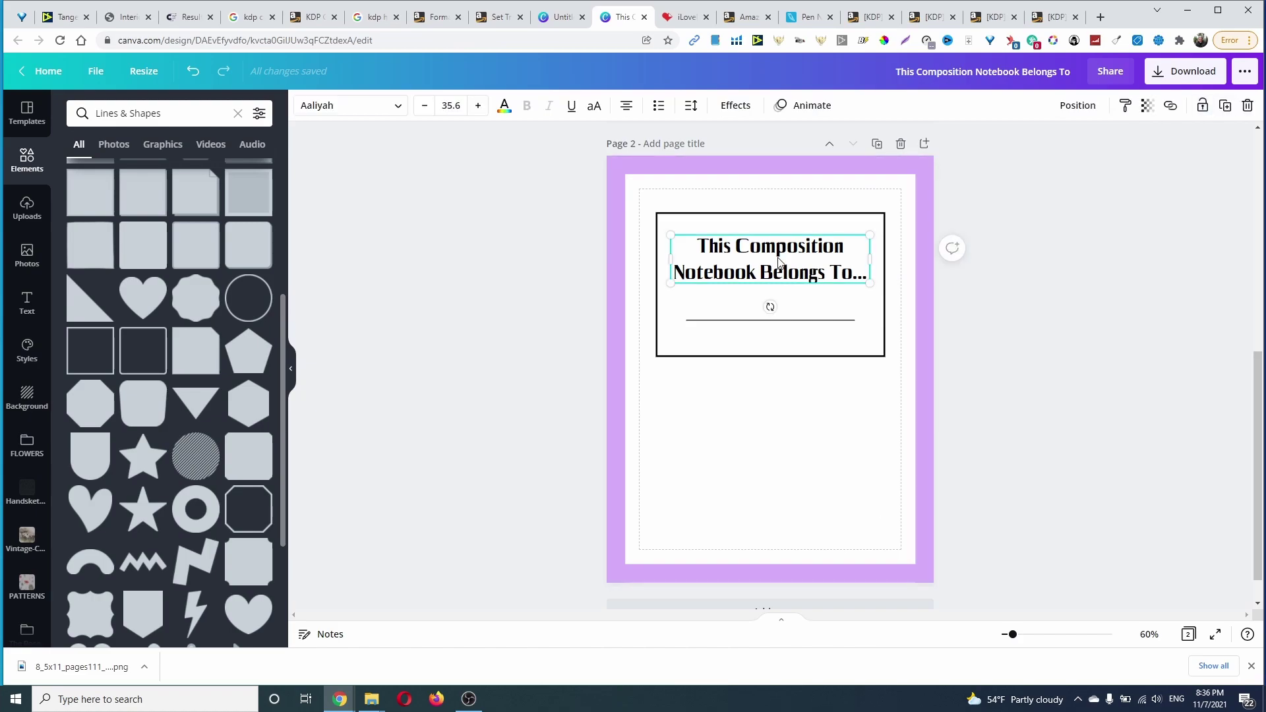
Duplicate the heading near the page bottom and rewrite it as 'Copyright xxx All Right Reserved'
key("ctrl+d")
left_click_drag(780, 263, 779, 481)
triple_click(780, 482)
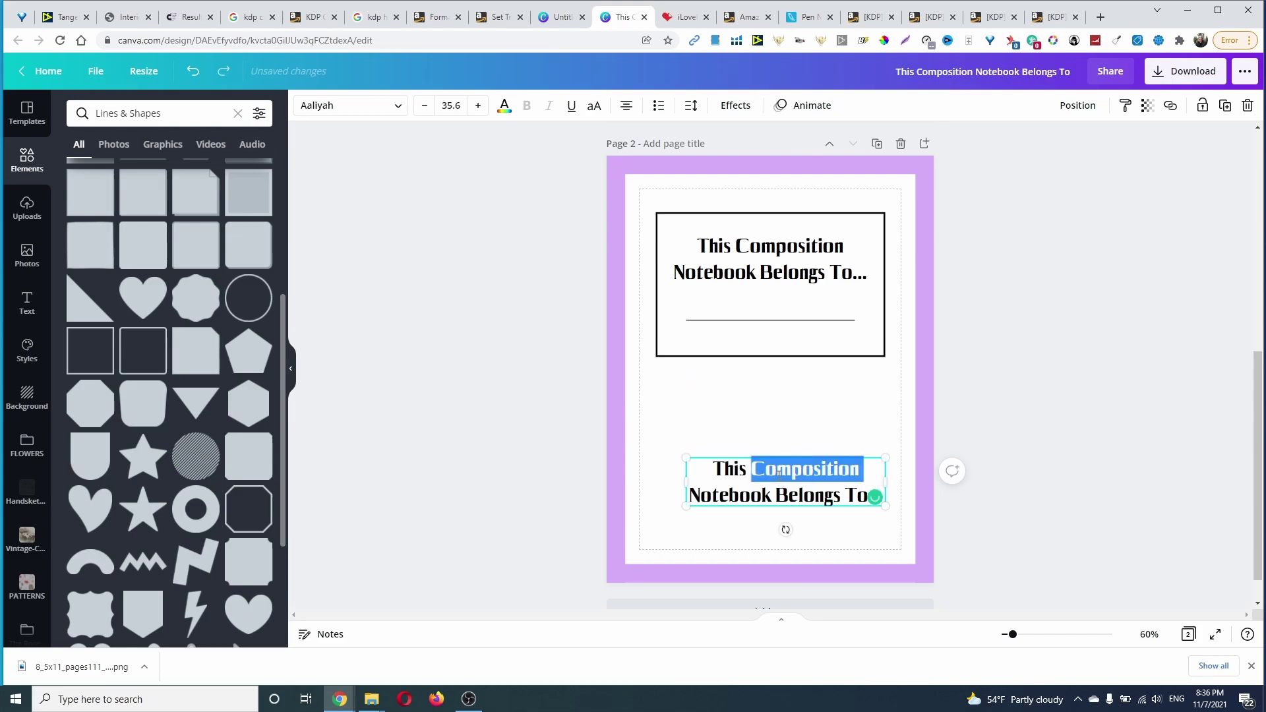
type("Copyri")
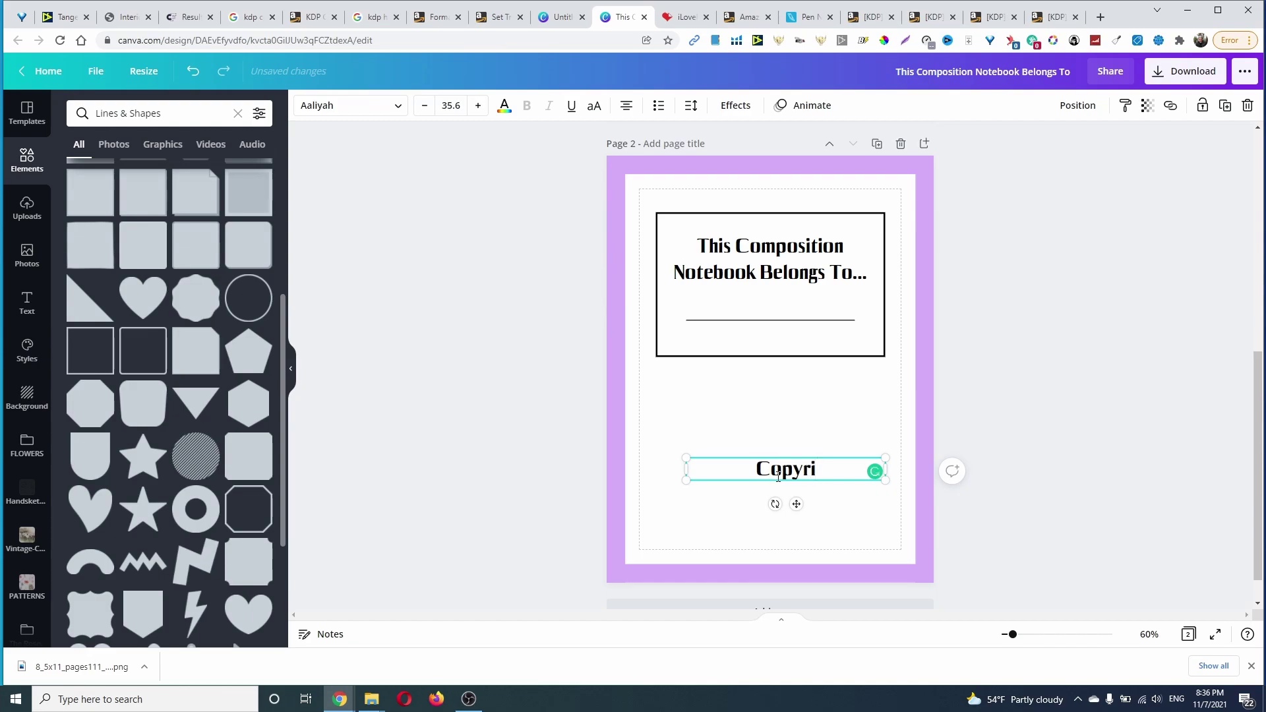
type("ght ")
type(" xxx")
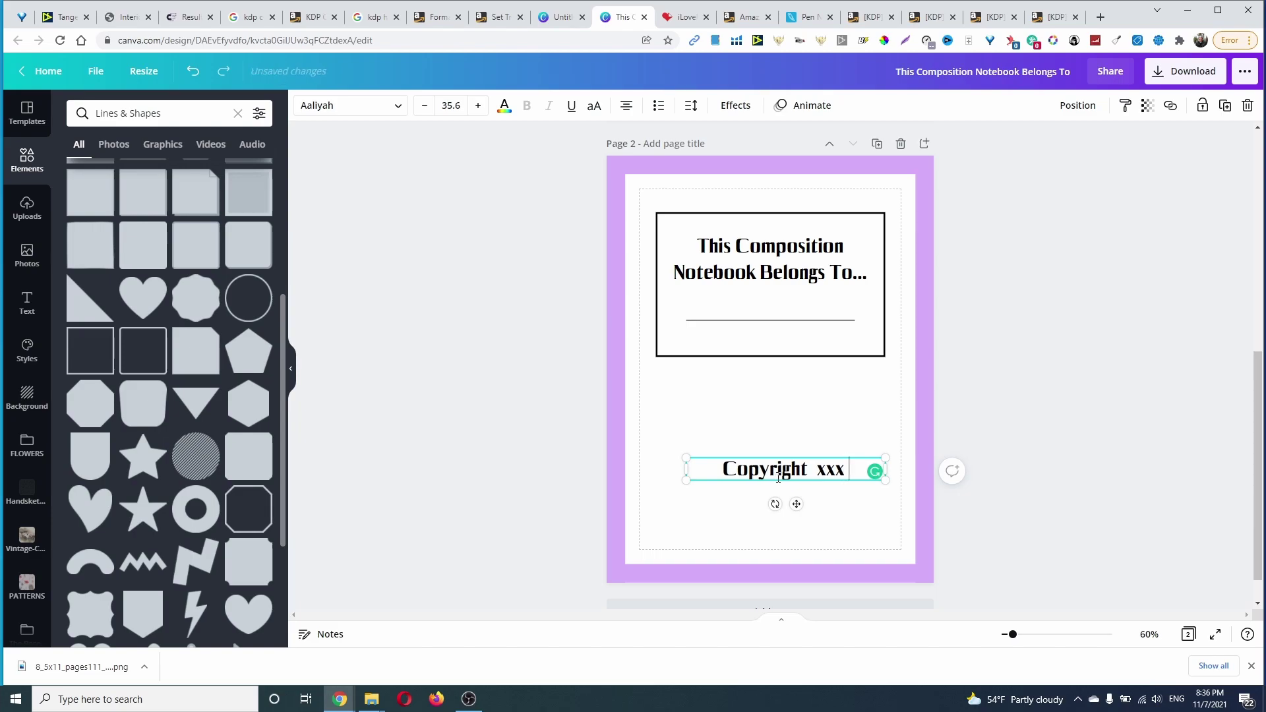
type(" All T")
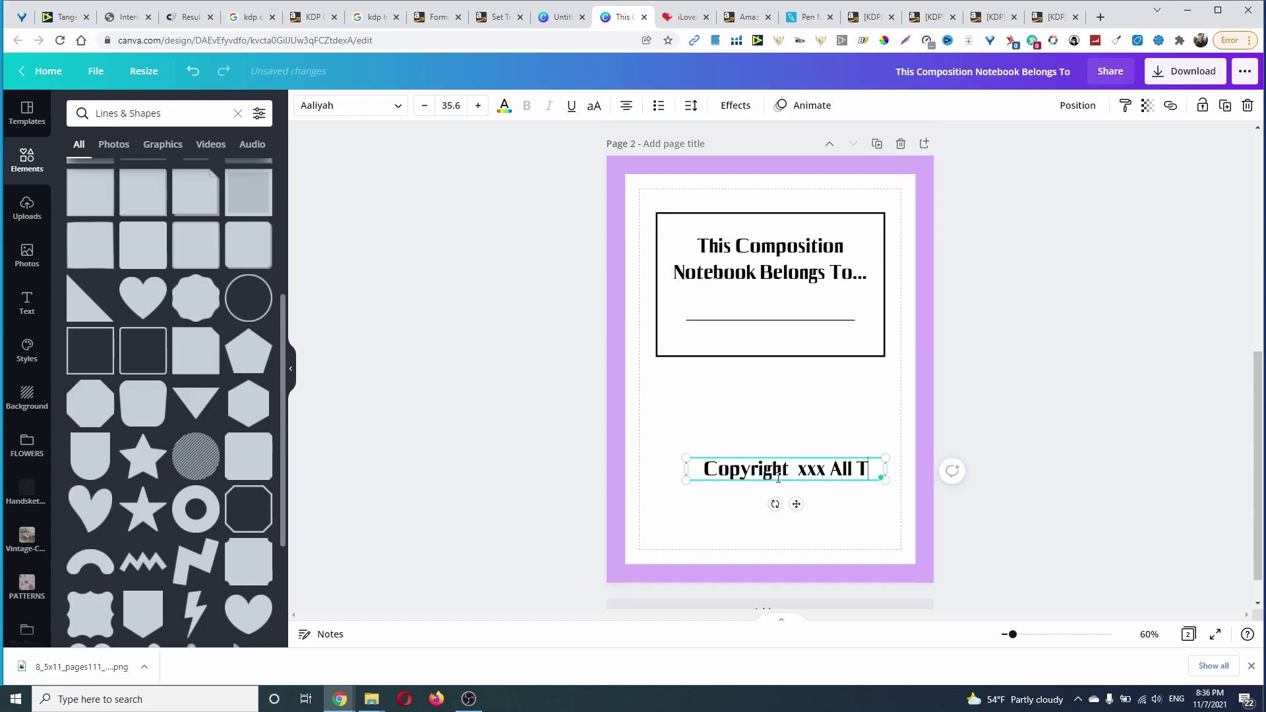
key("BackSpace")
type("R")
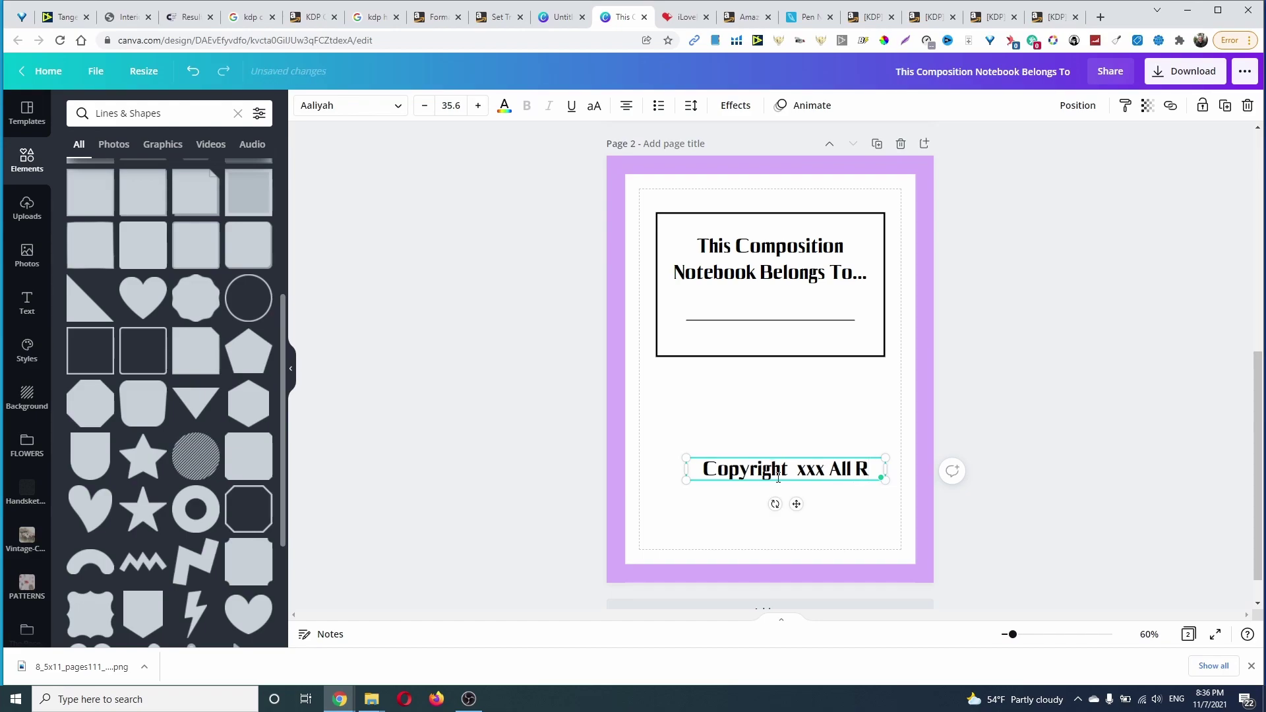
type("ight Reserved")
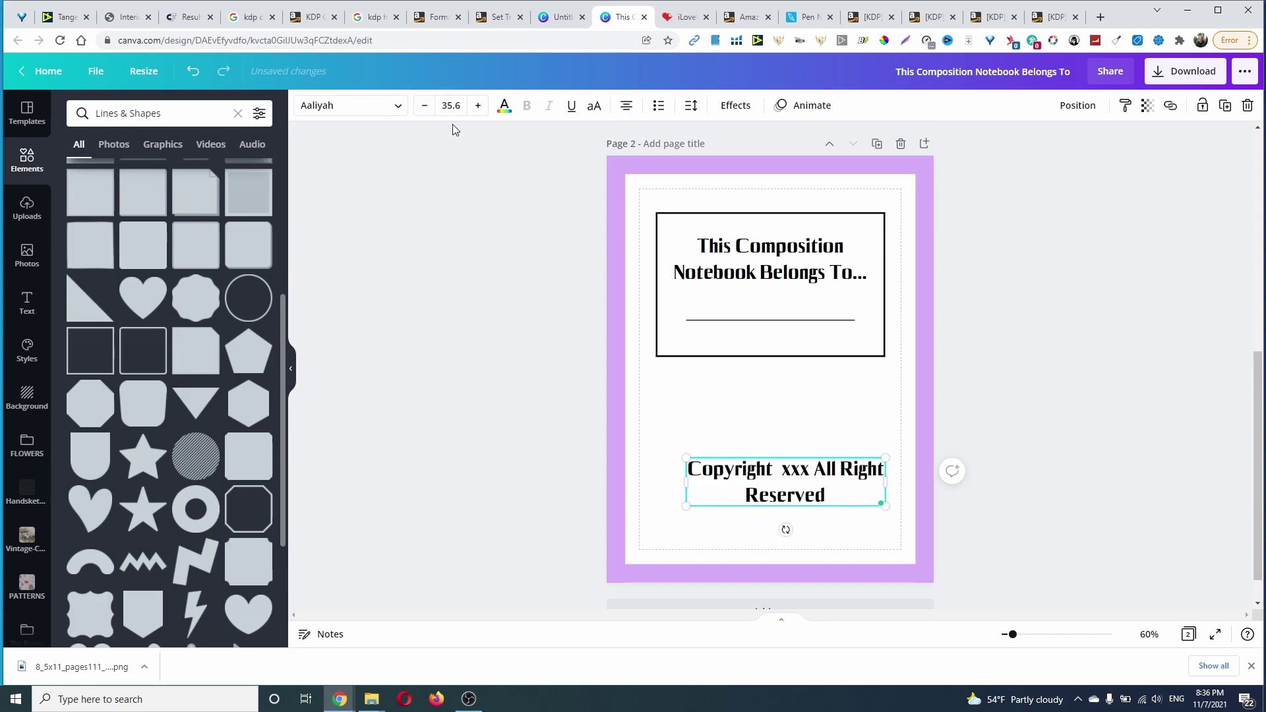
Shrink the copyright text to size 14, then step it up to 23
left_click(451, 105)
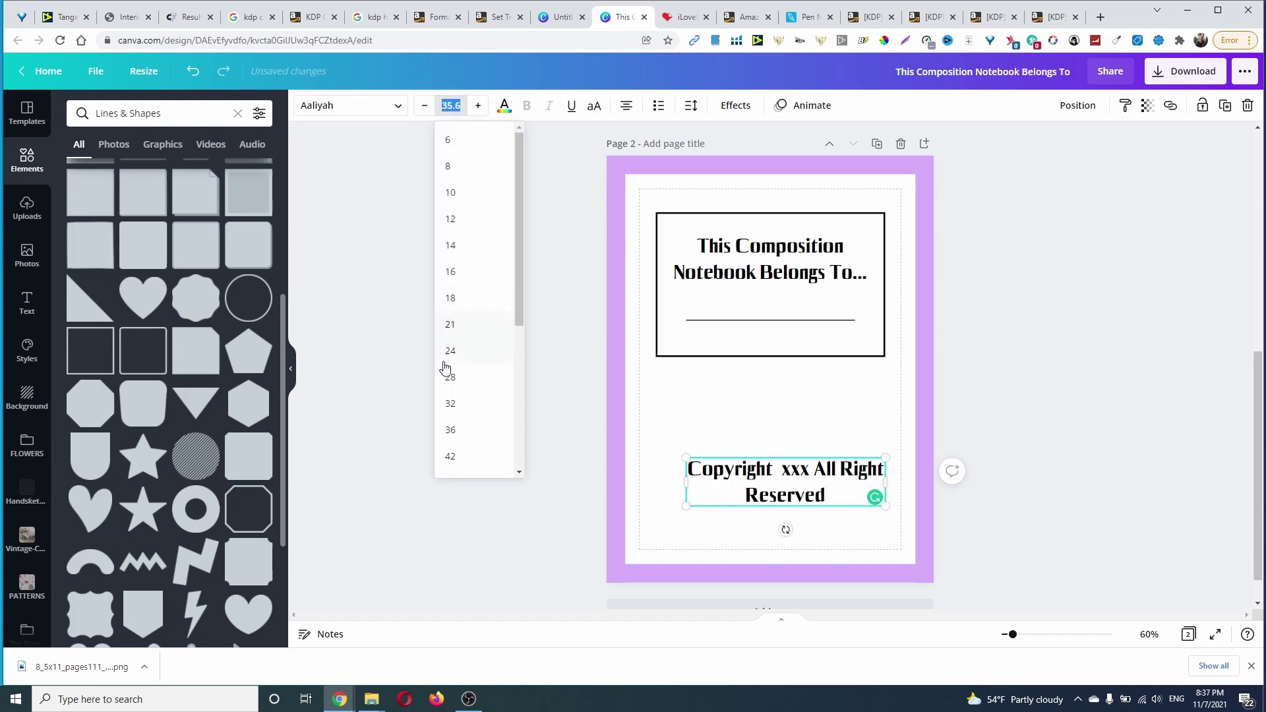
left_click(448, 244)
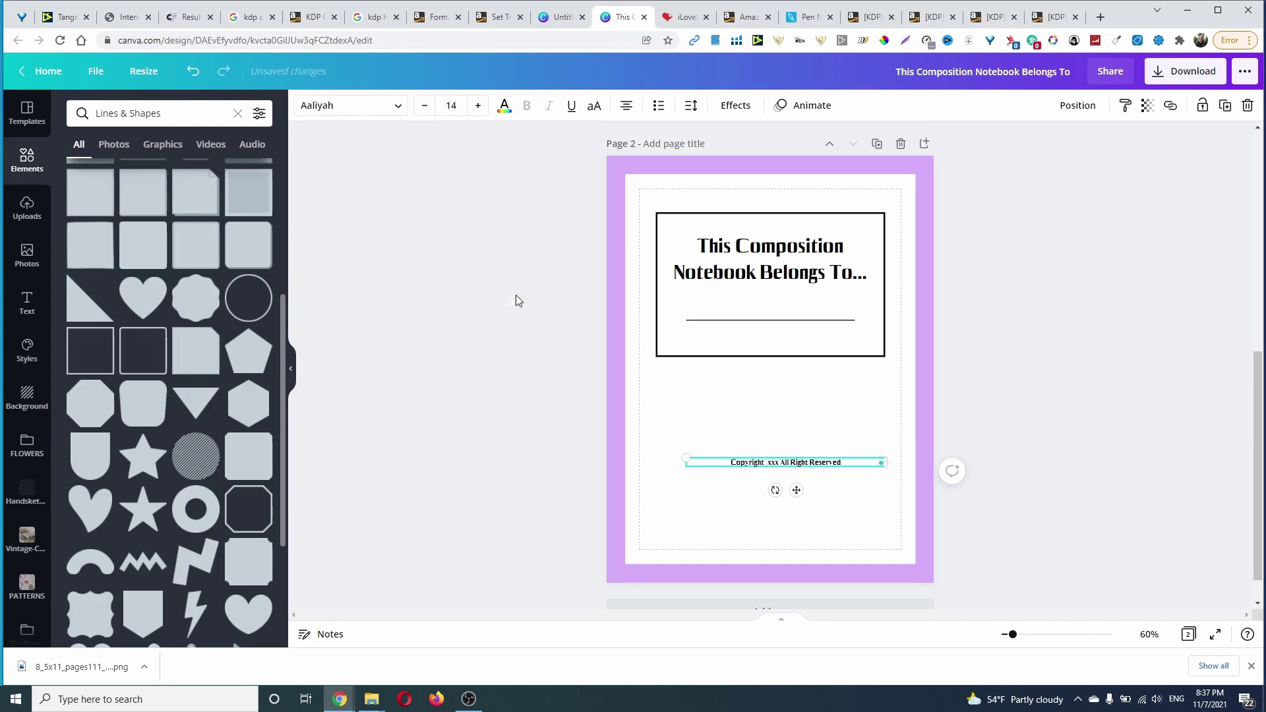
left_click(477, 106)
left_click(478, 105)
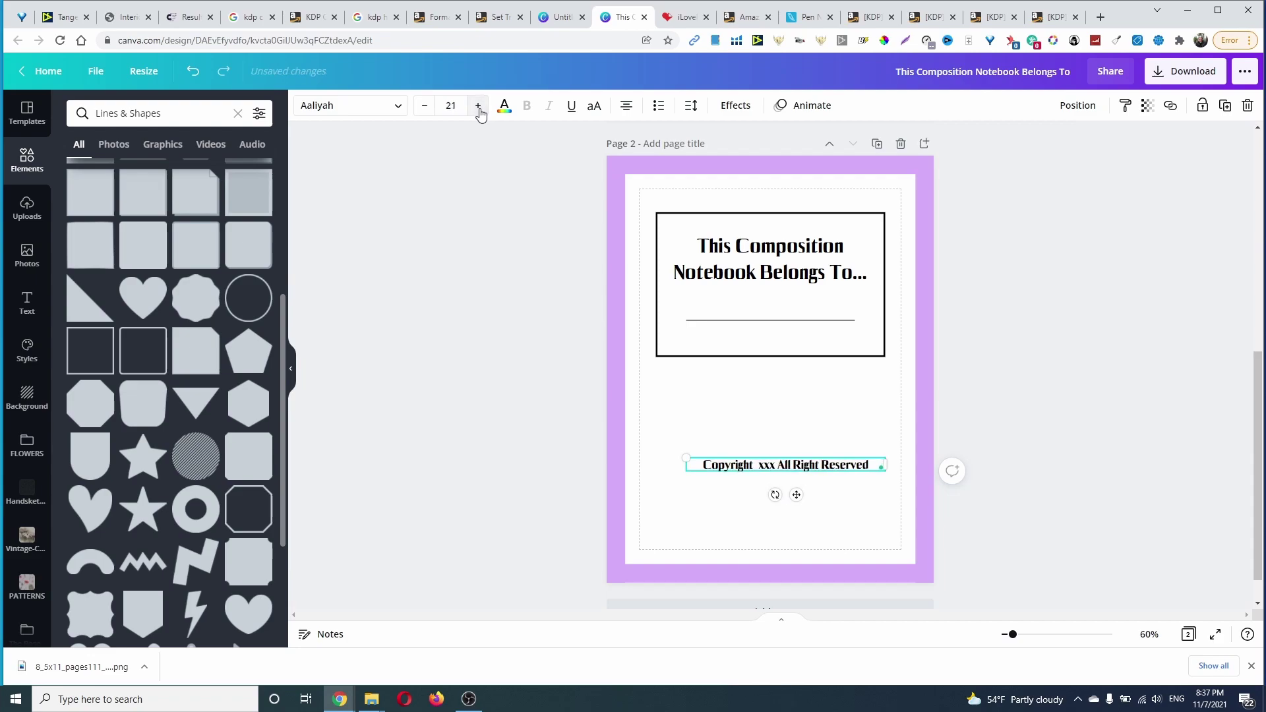
left_click(478, 106)
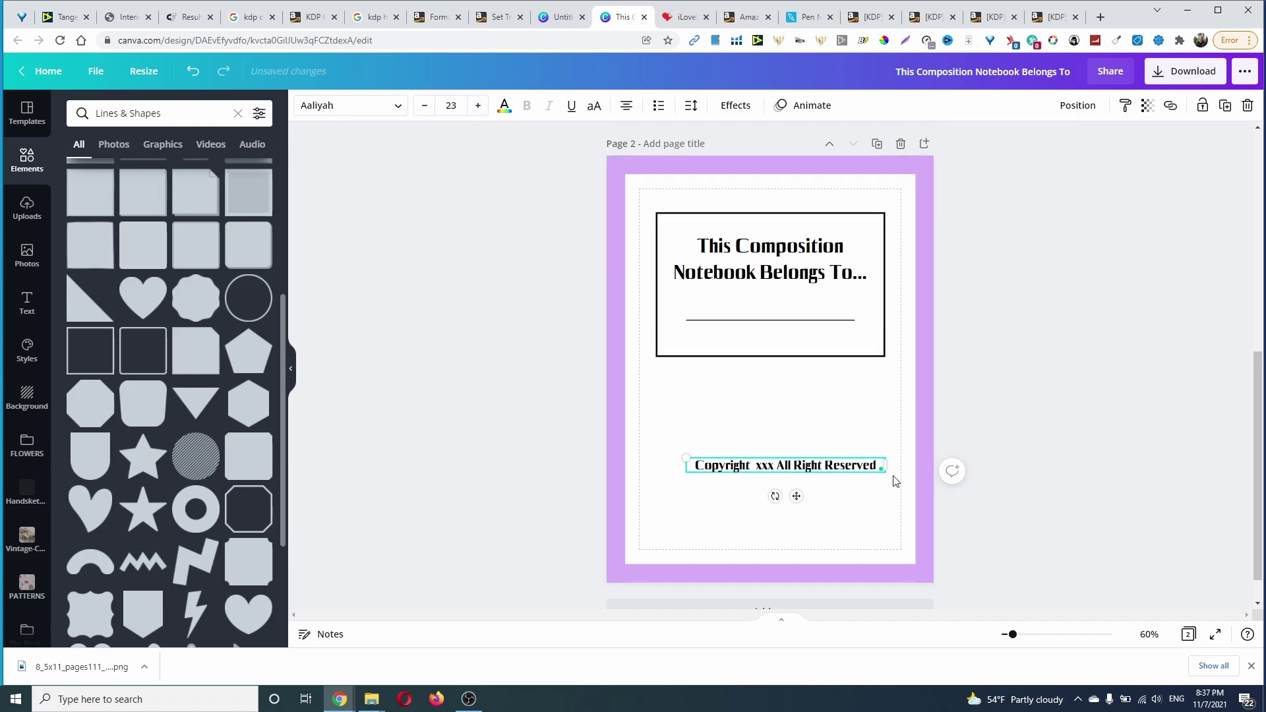
Break 'All Right Reserved' onto its own line and widen the text box to full page width
left_click(777, 465)
key("Return")
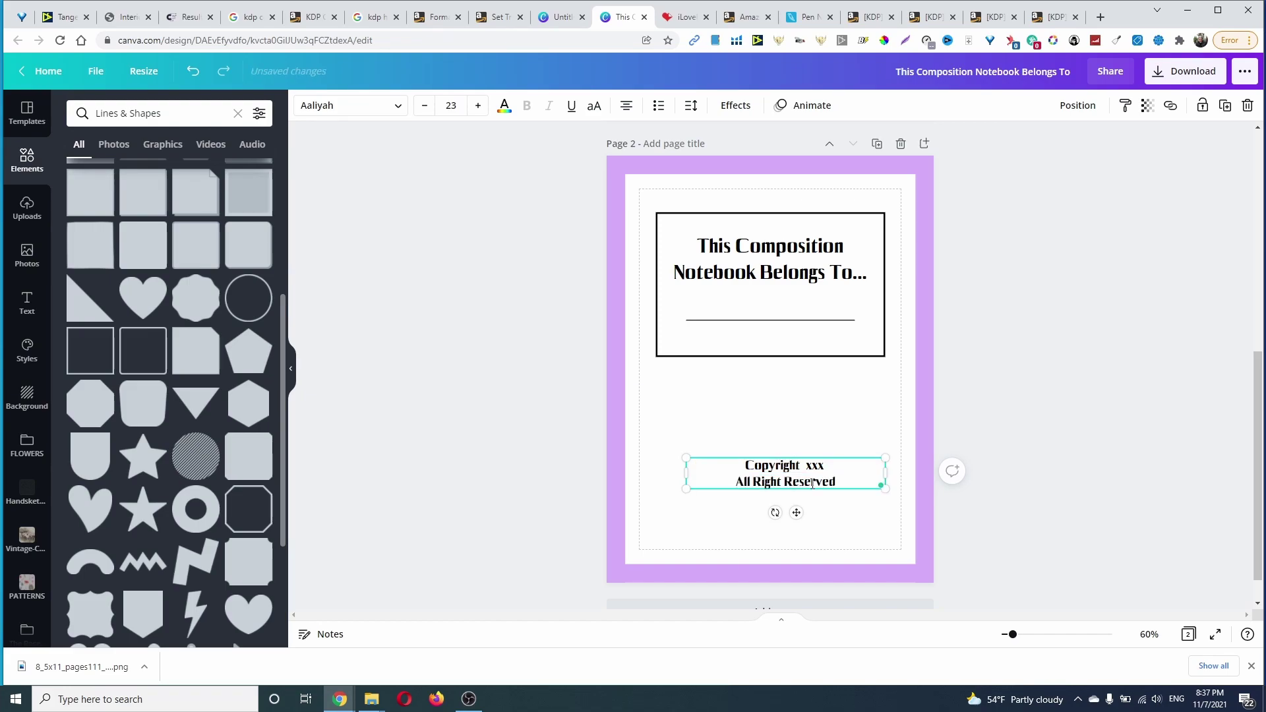
left_click_drag(885, 472, 903, 469)
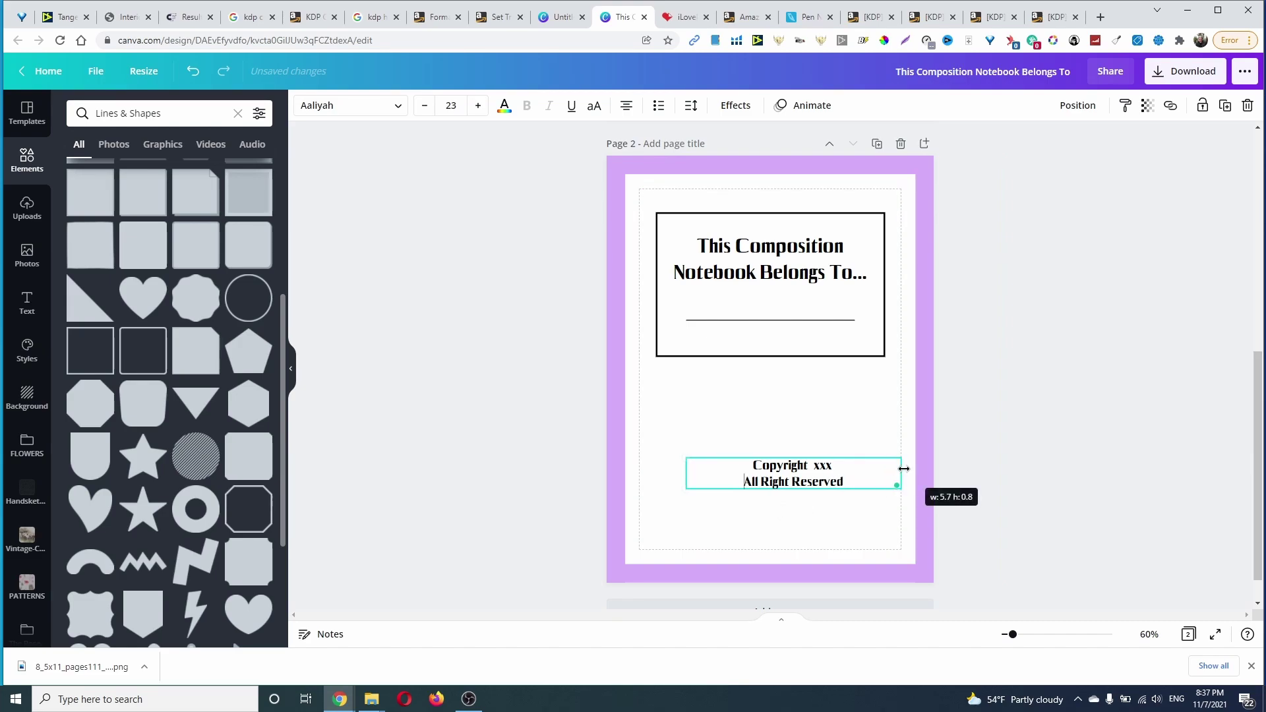
left_click_drag(684, 472, 640, 471)
left_click(761, 539)
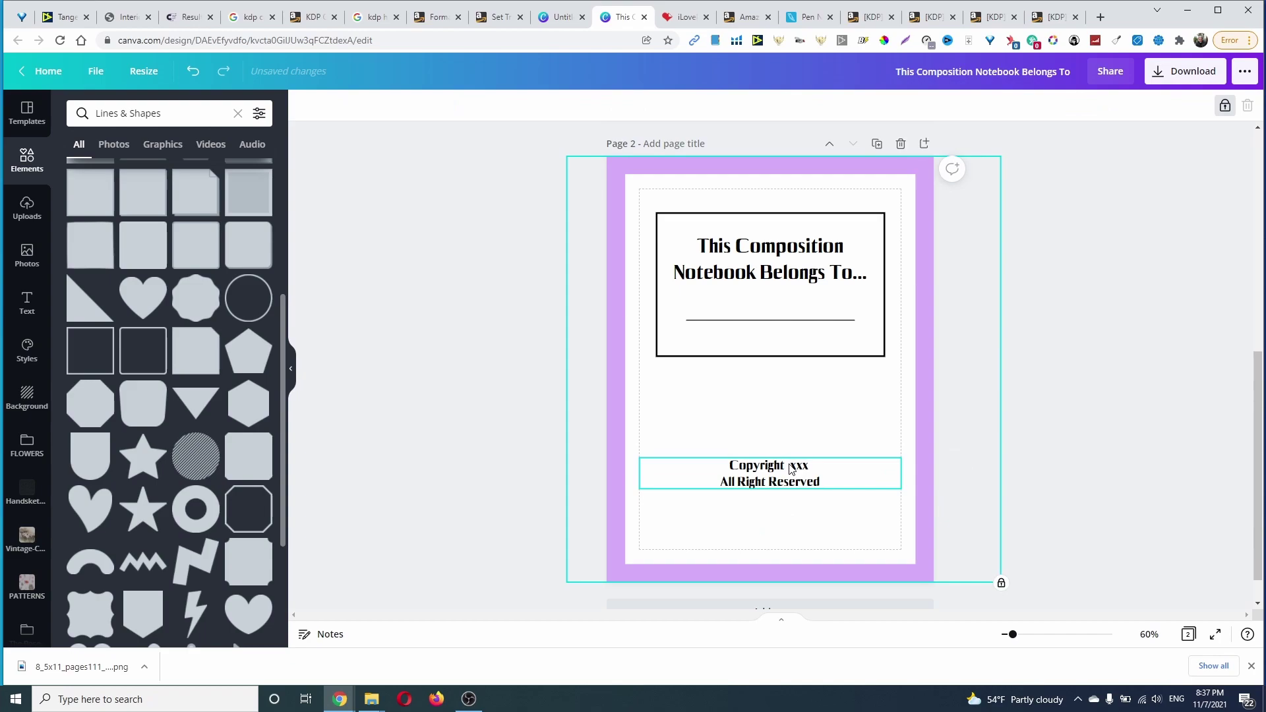
Switch to the Google tab and search for 'copyright symbol'
double_click(755, 465)
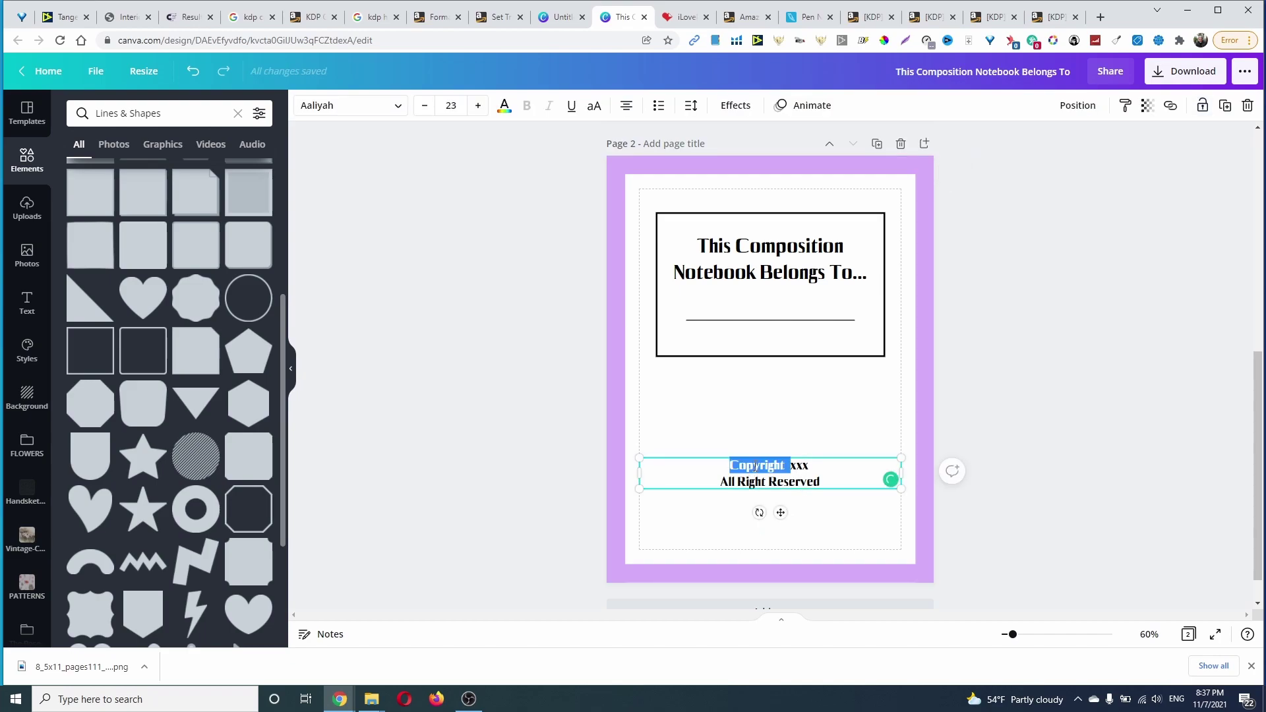
left_click(371, 21)
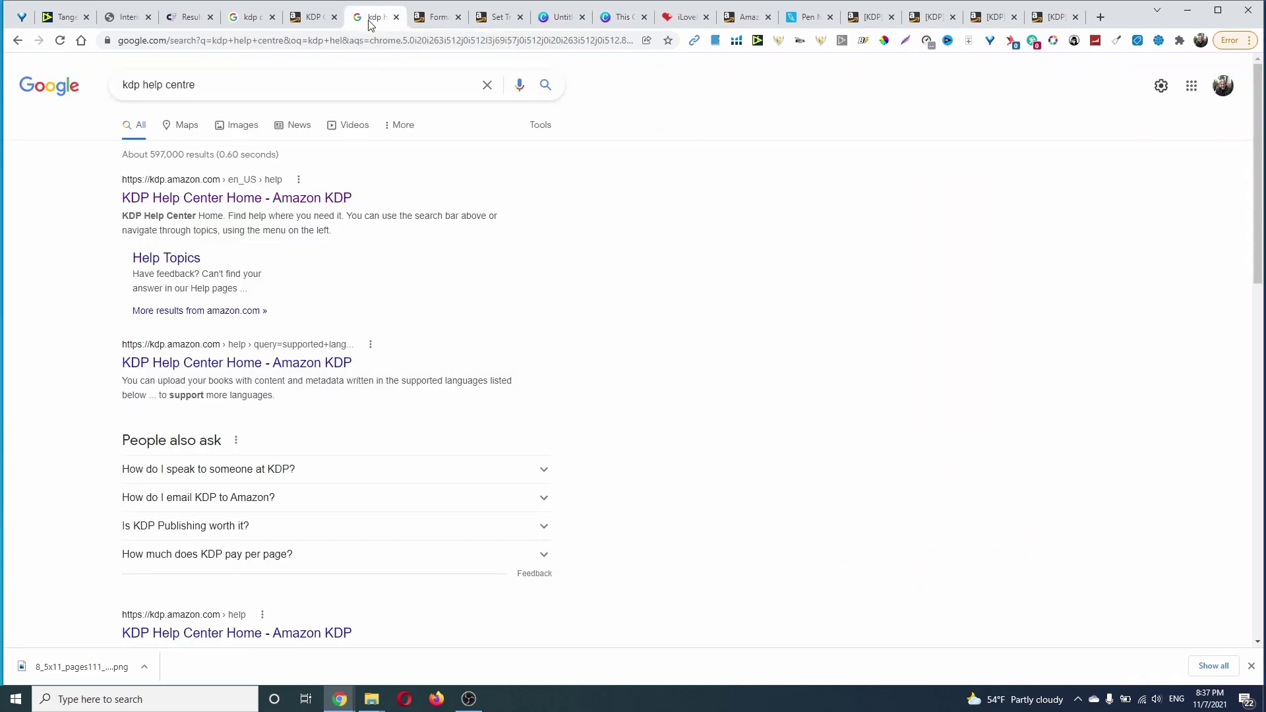
left_click(237, 83)
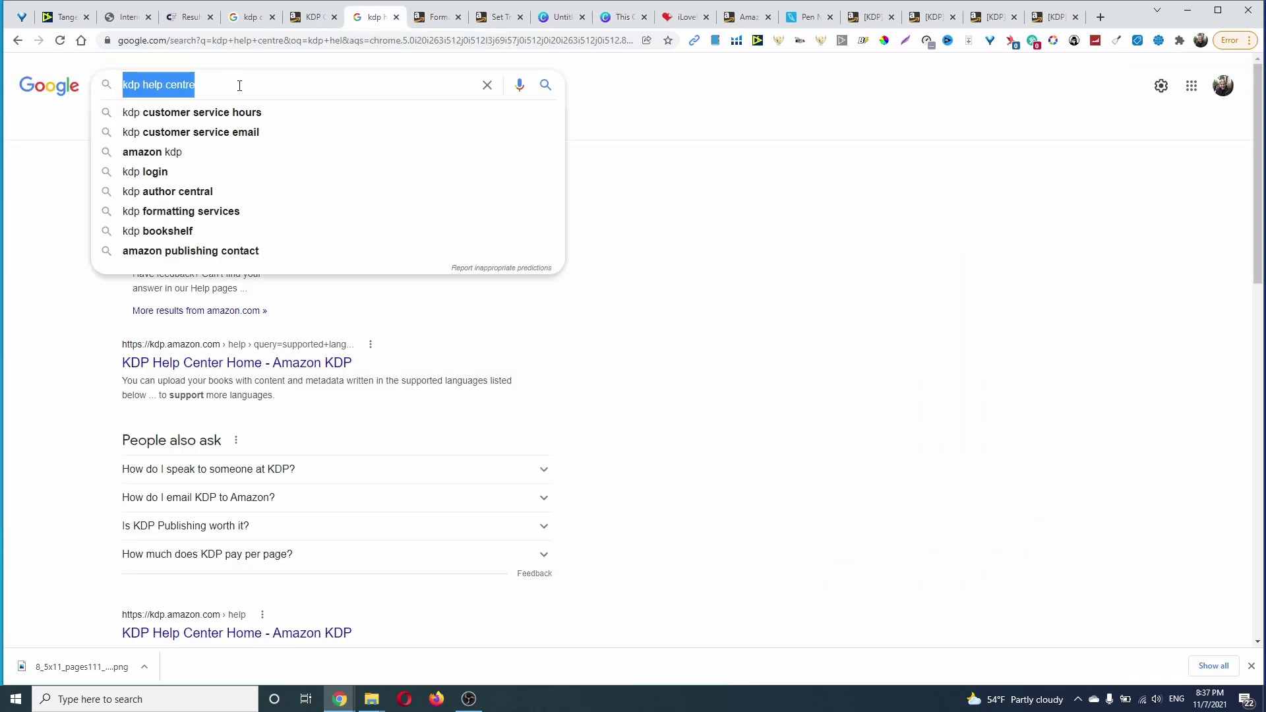
left_click(239, 86)
type("cop")
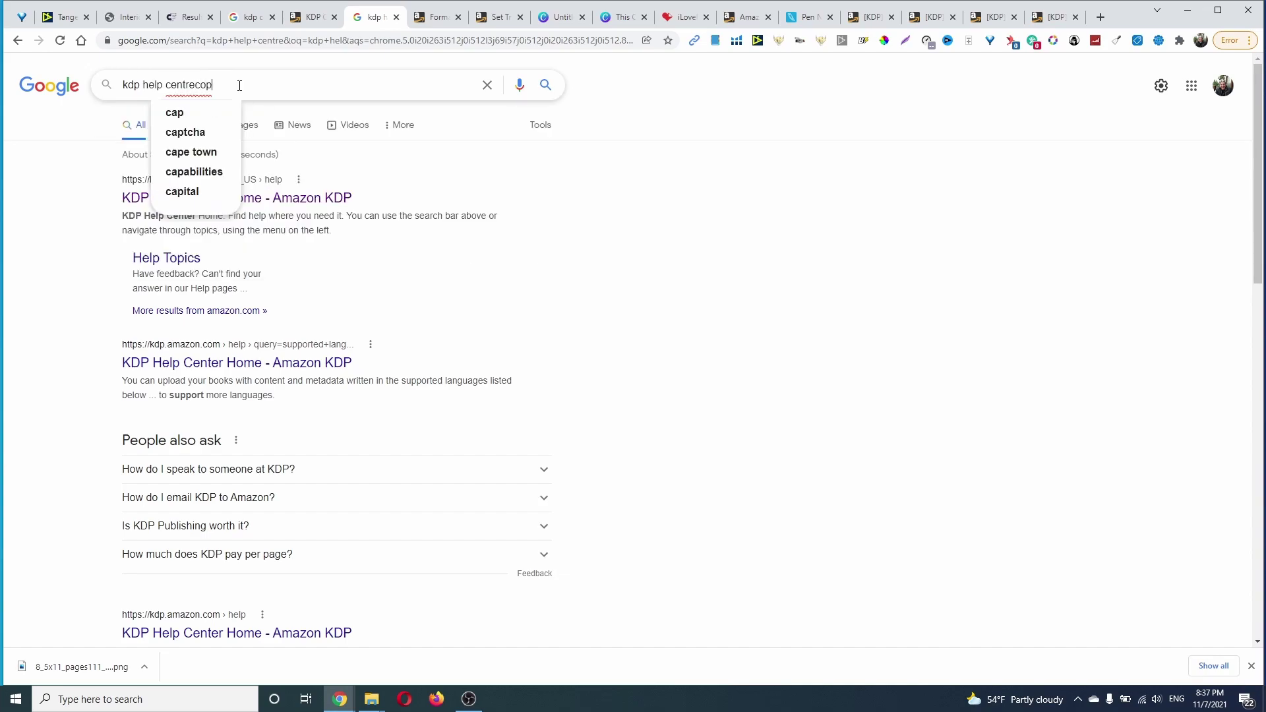
type("yr")
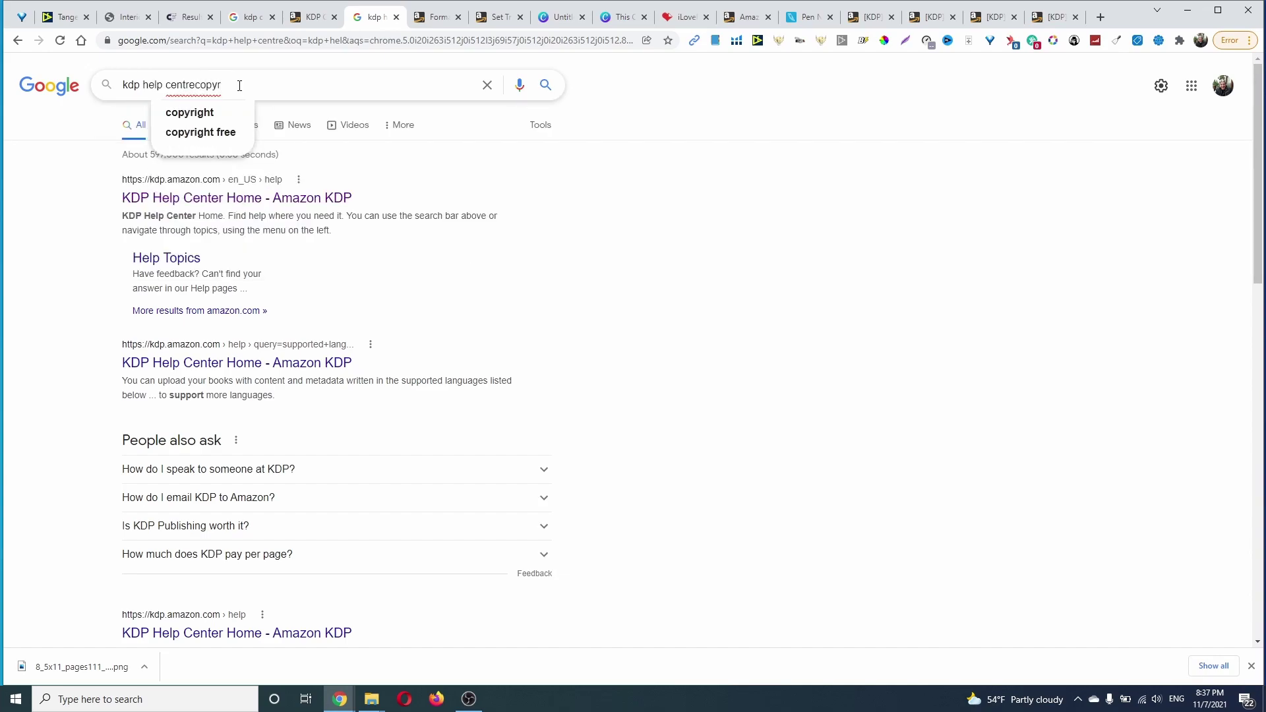
left_click(201, 114)
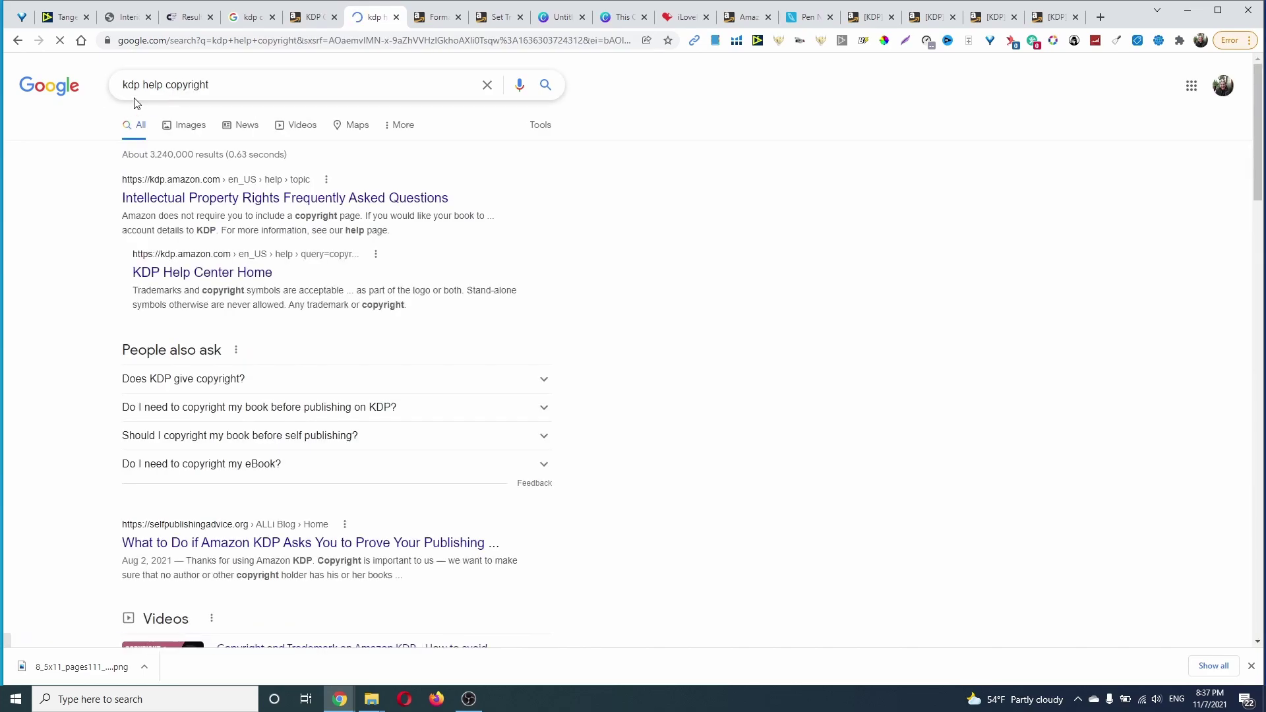
left_click(166, 86)
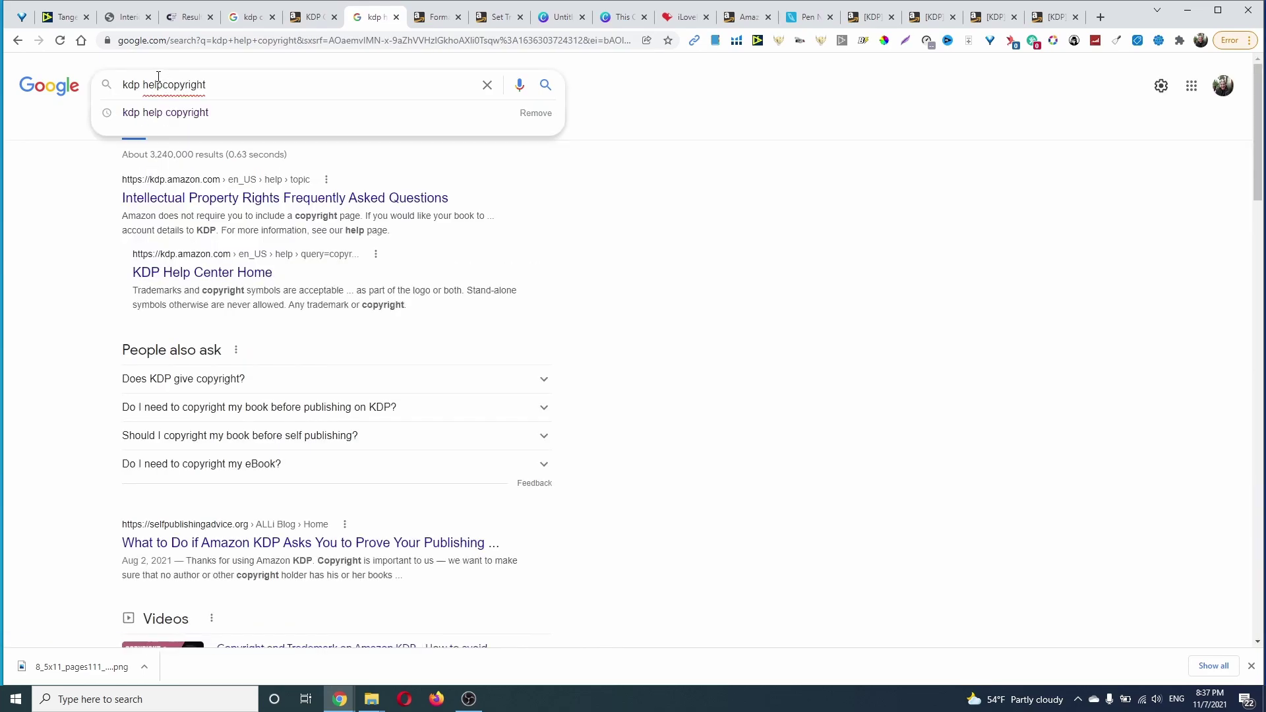
key("BackSpace")
key("BackSpace")
key("BackSpace")
left_click(194, 133)
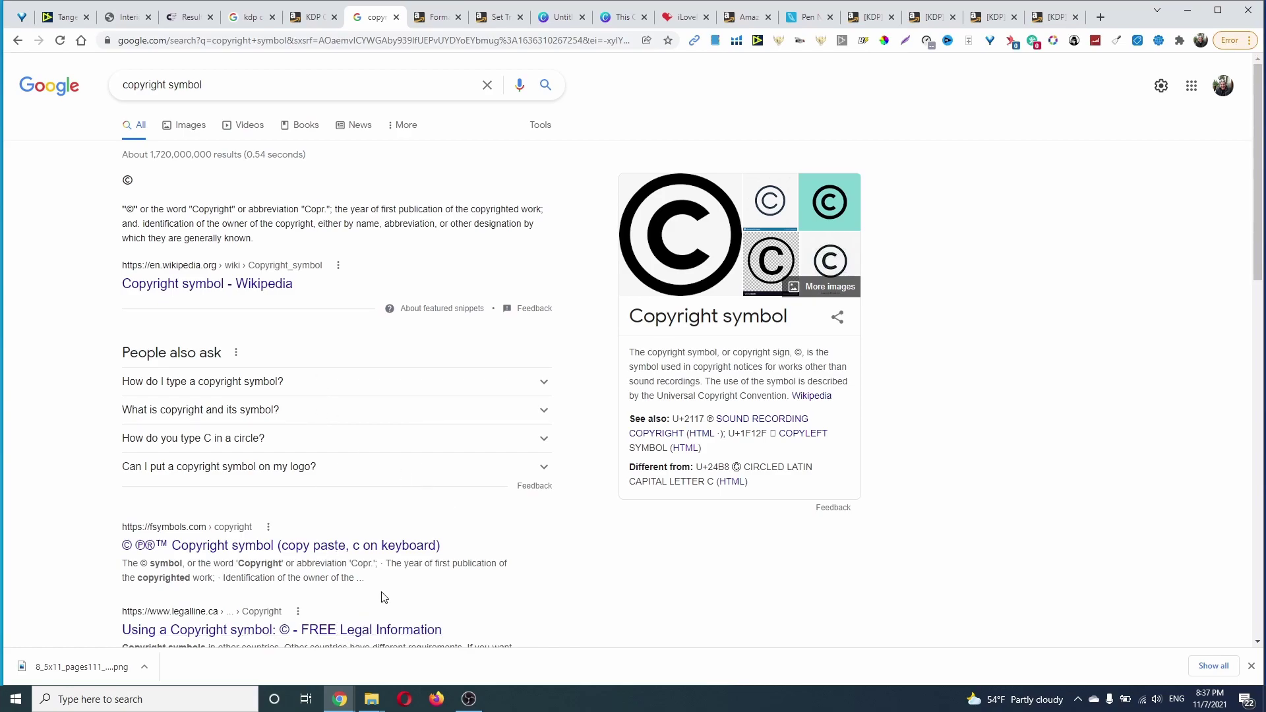
scroll(382, 597, "down", 2)
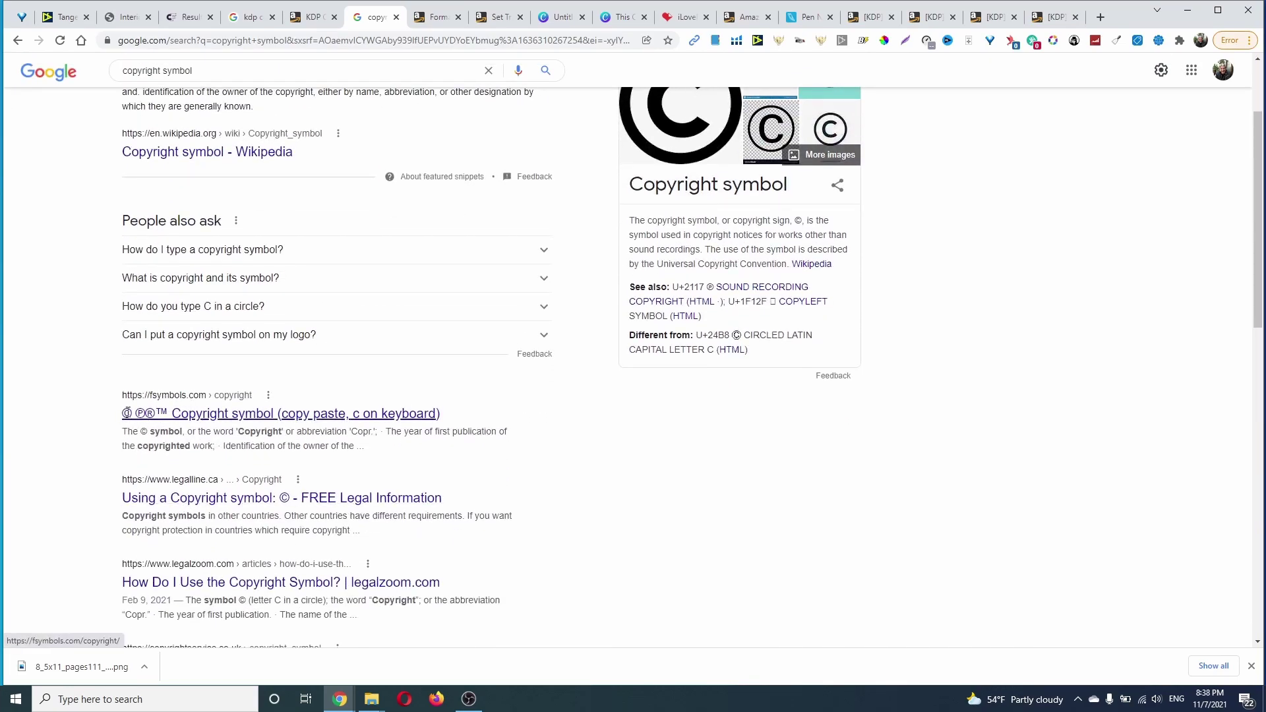
Copy the © character from a result title and return to the Canva design
left_click_drag(122, 414, 131, 414)
key("ctrl+c")
right_click(129, 413)
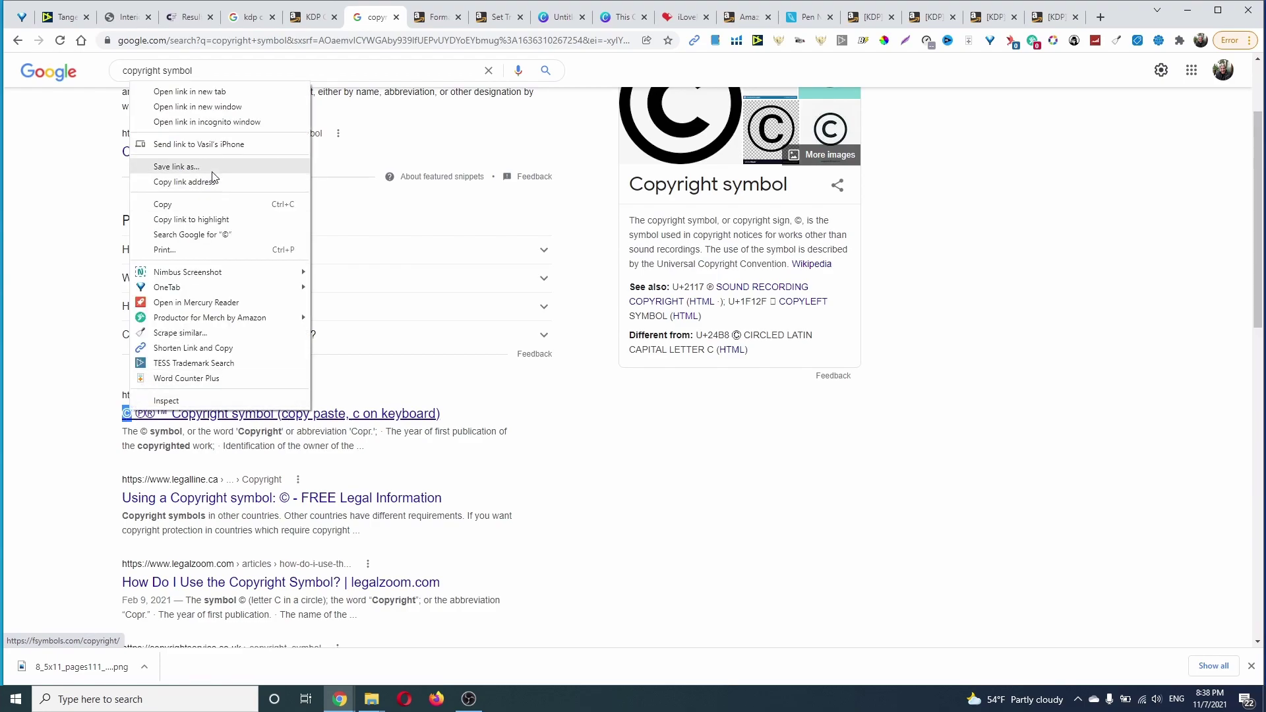
left_click(163, 204)
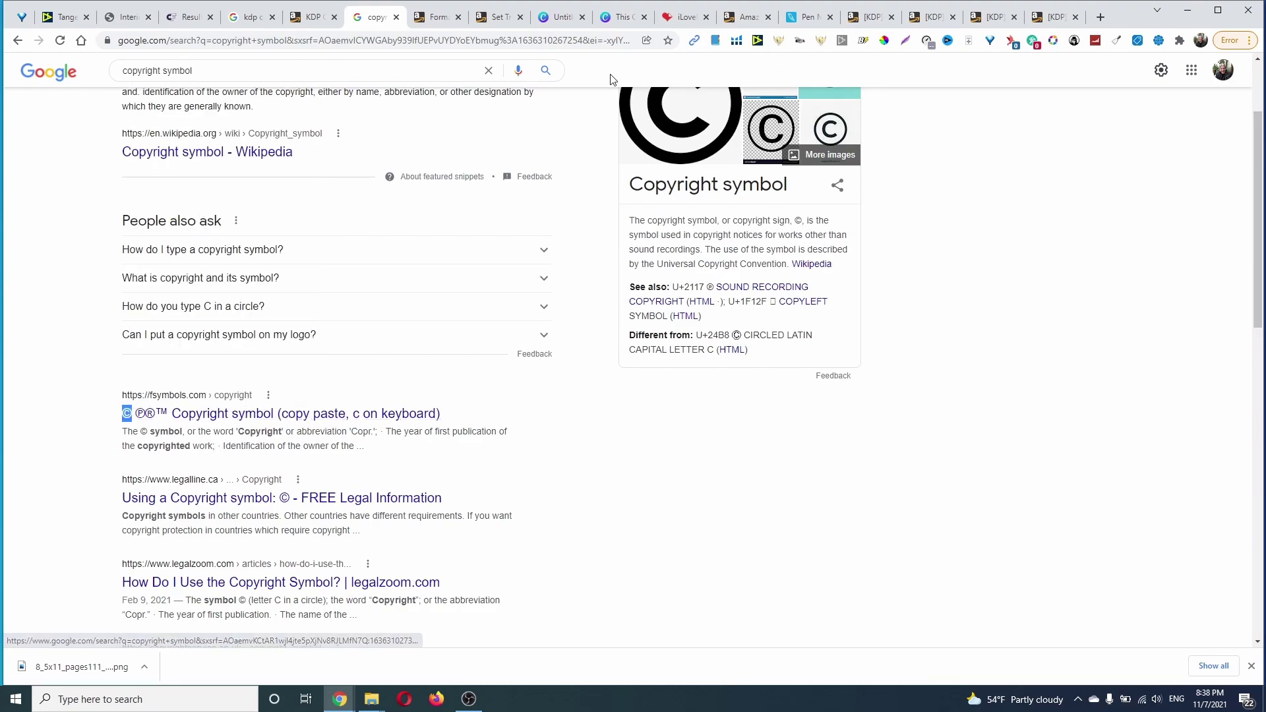
left_click(621, 16)
Paste © after Copyright and tidy the line to read 'Copyright ©xxx'
left_click(787, 473)
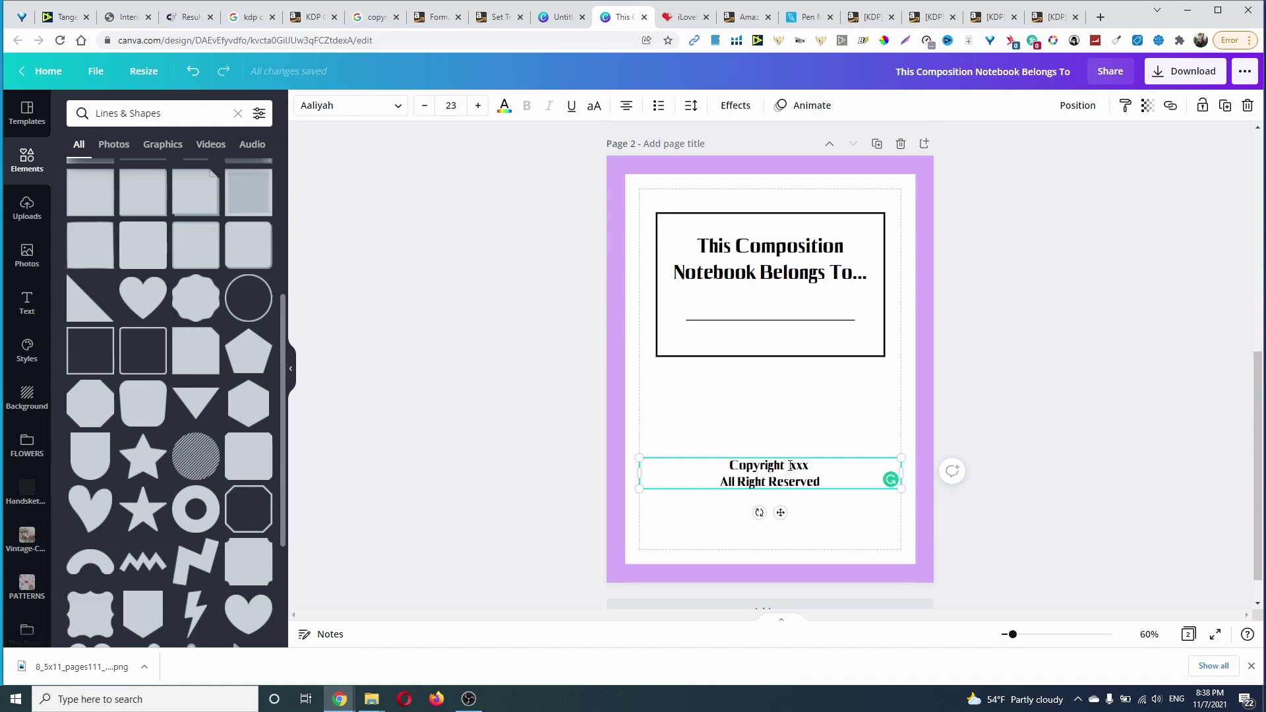
key("ctrl+v")
key("Return")
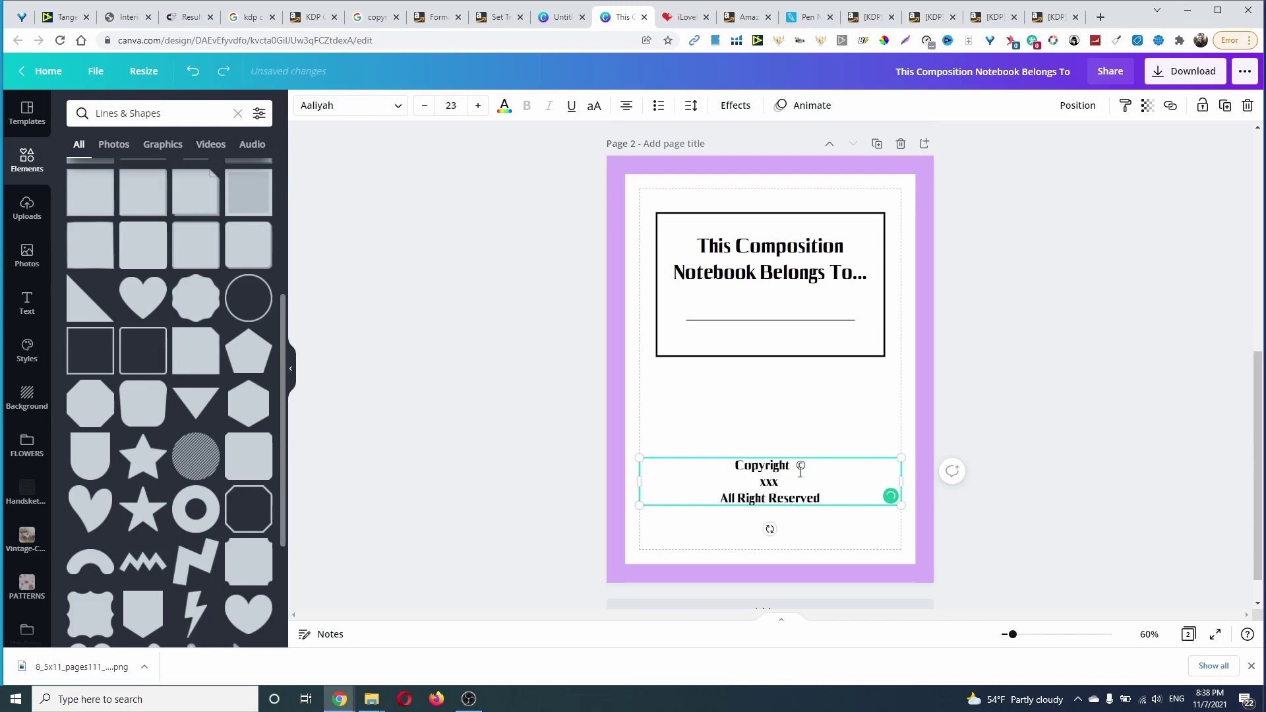
key("BackSpace")
key("BackSpace")
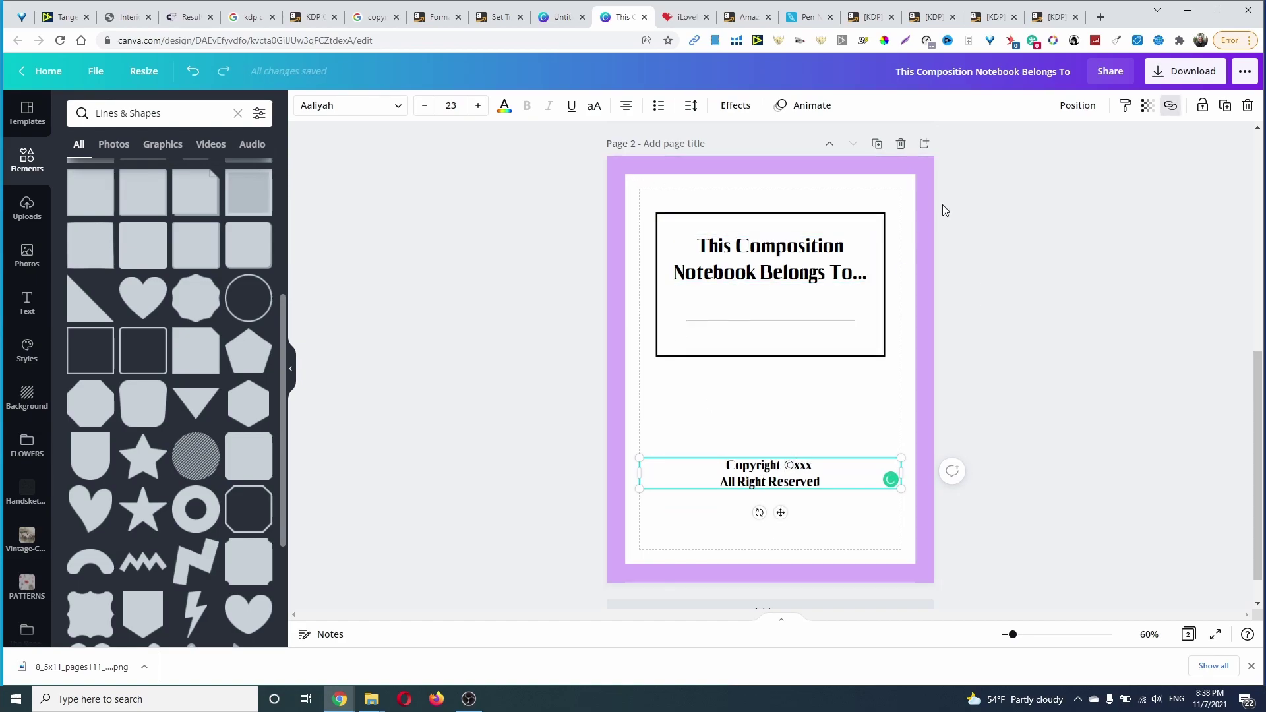
Open Tangent Templates' Pen Name Generator via More Tools, then switch to Reedsy's generator
left_click(59, 17)
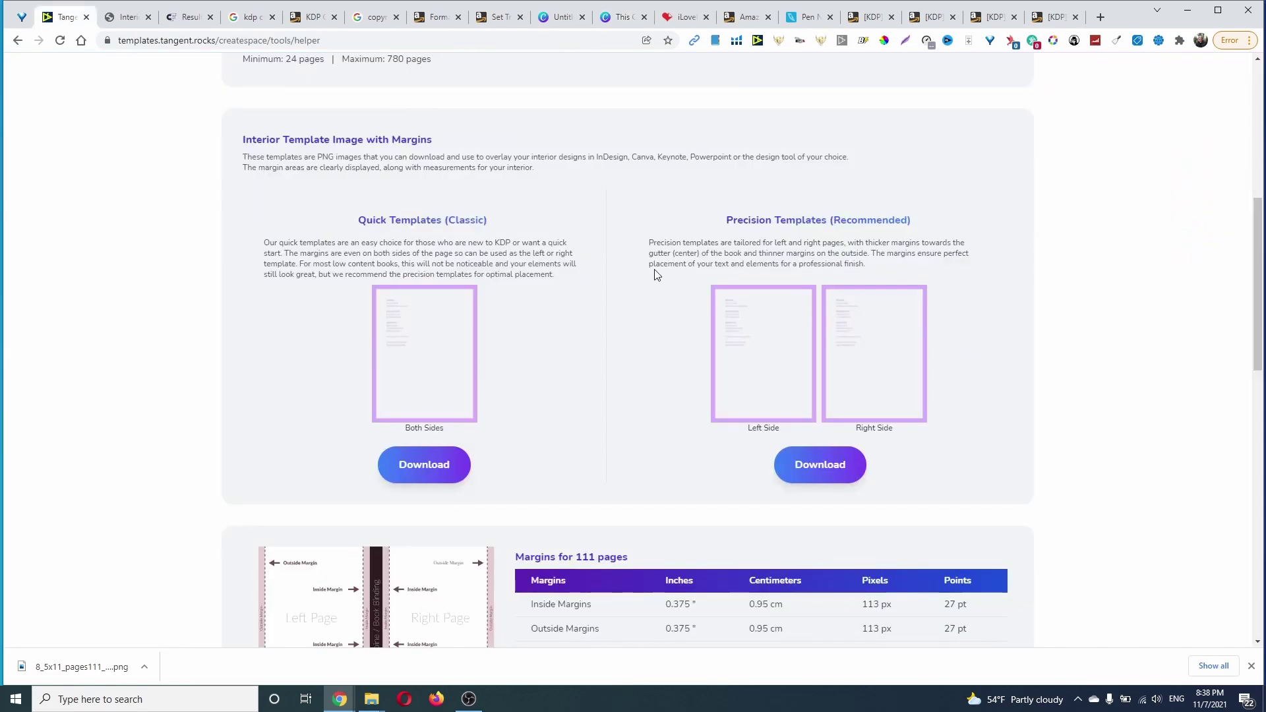
scroll(692, 228, "up", 5)
left_click(988, 99)
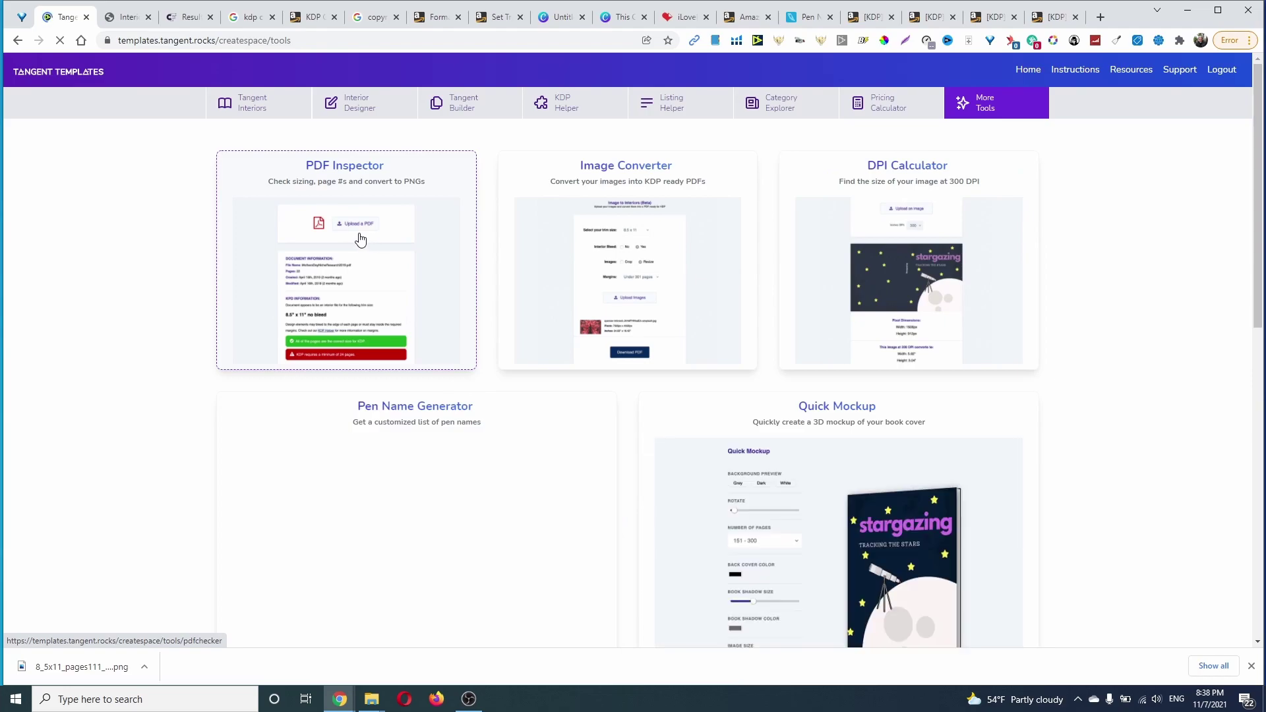
scroll(535, 377, "down", 3)
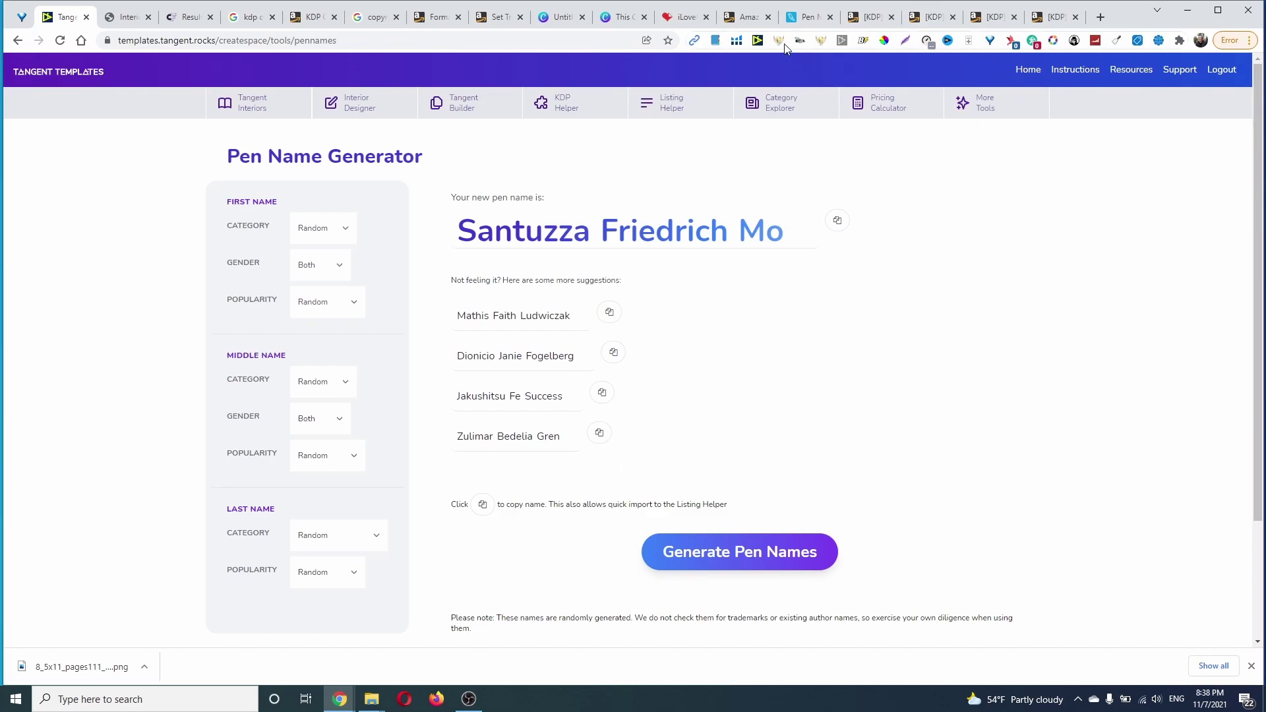
left_click(813, 14)
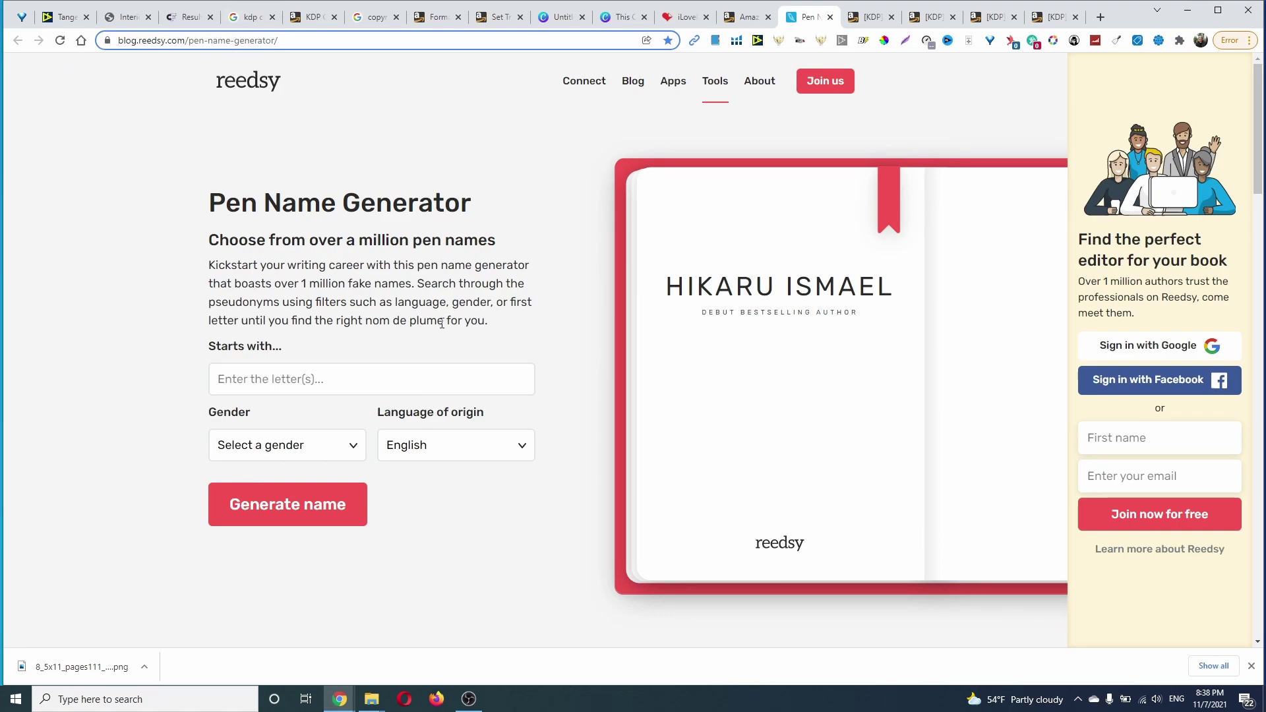
Generate a pen name in Reedsy and select it ready for copying
left_click(317, 515)
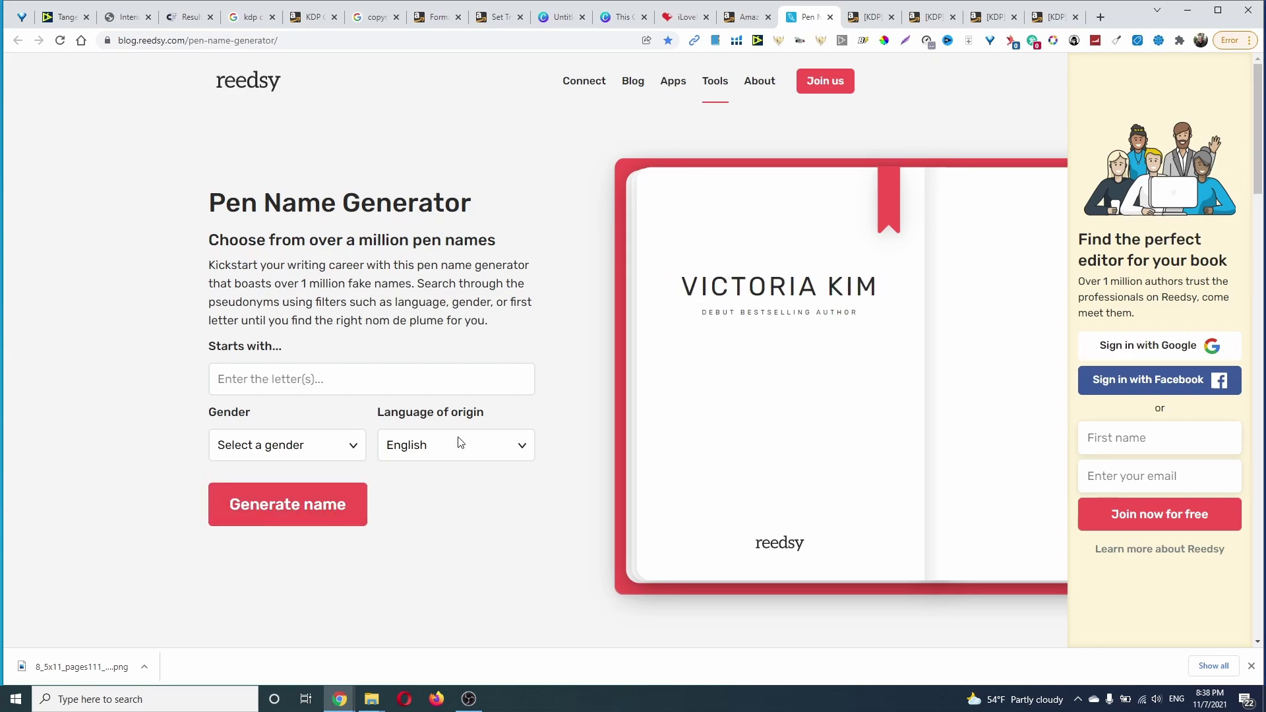
triple_click(815, 289)
right_click(776, 284)
left_click(815, 296)
Generate several more pen names until Nico Holmes appears
left_click(309, 509)
left_click(308, 512)
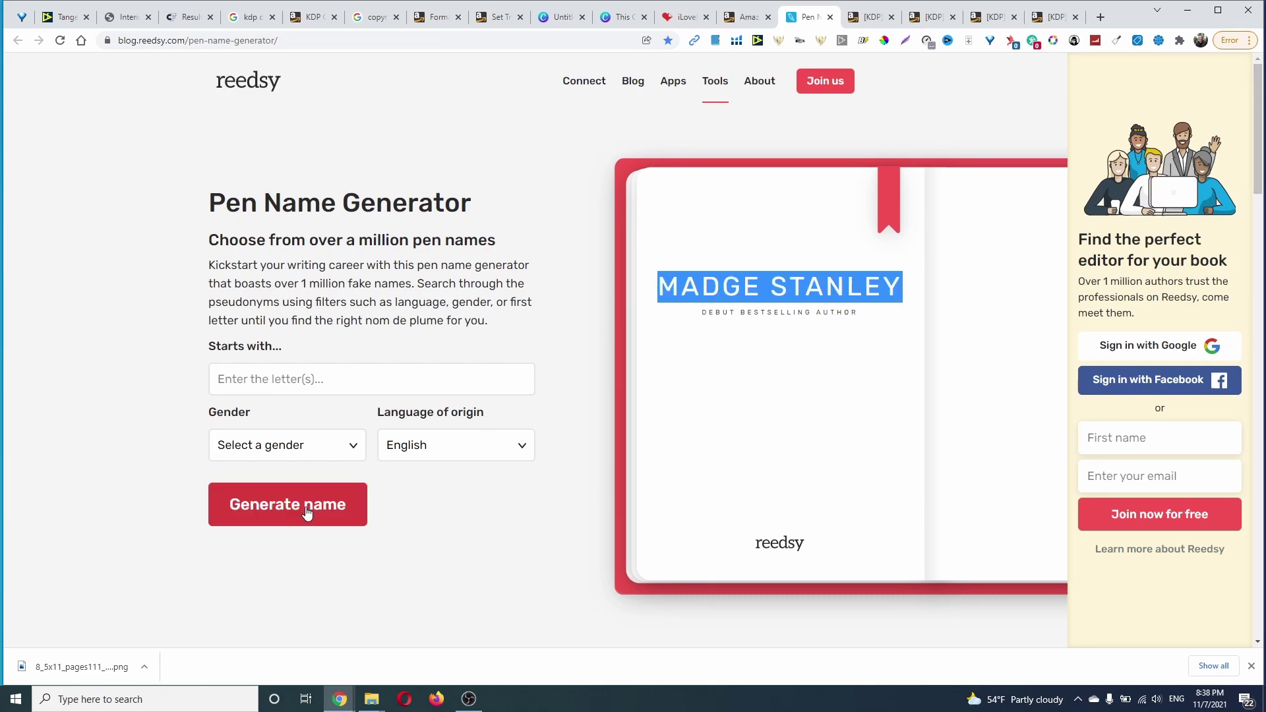
left_click(308, 511)
left_click(308, 512)
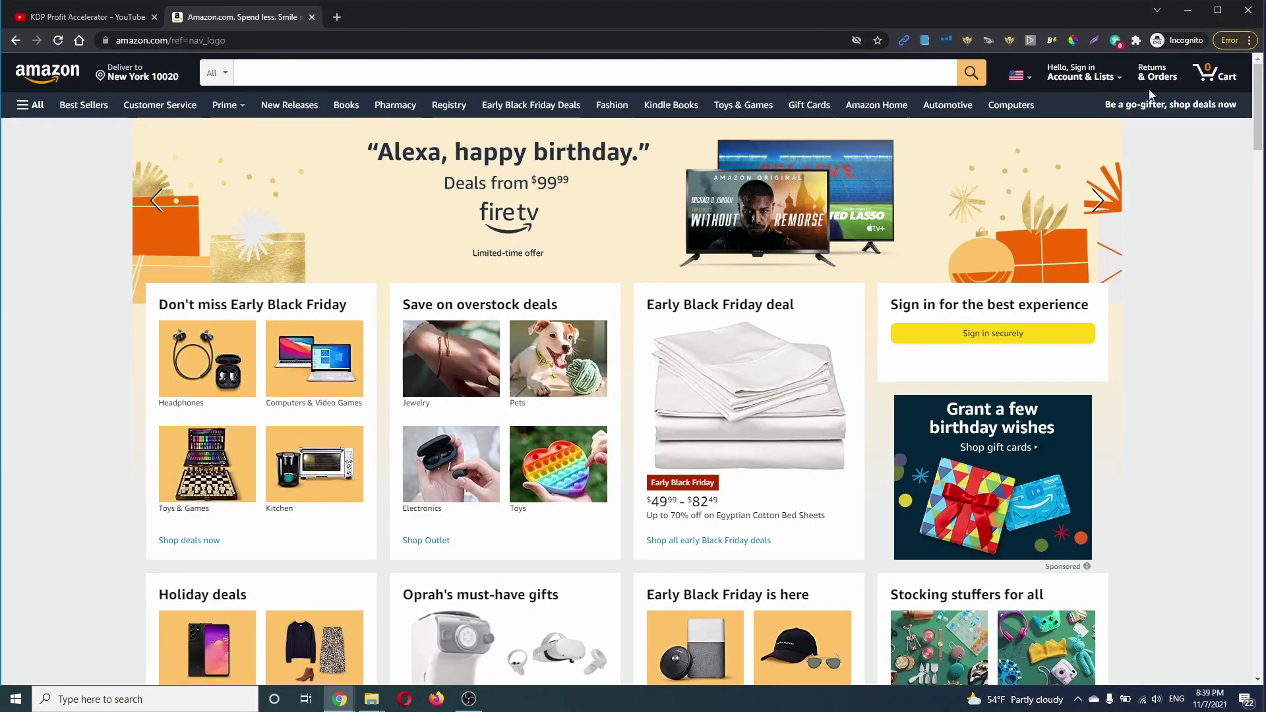
Run an Amazon Books advanced search with Victoria Kim as the author
left_click(345, 105)
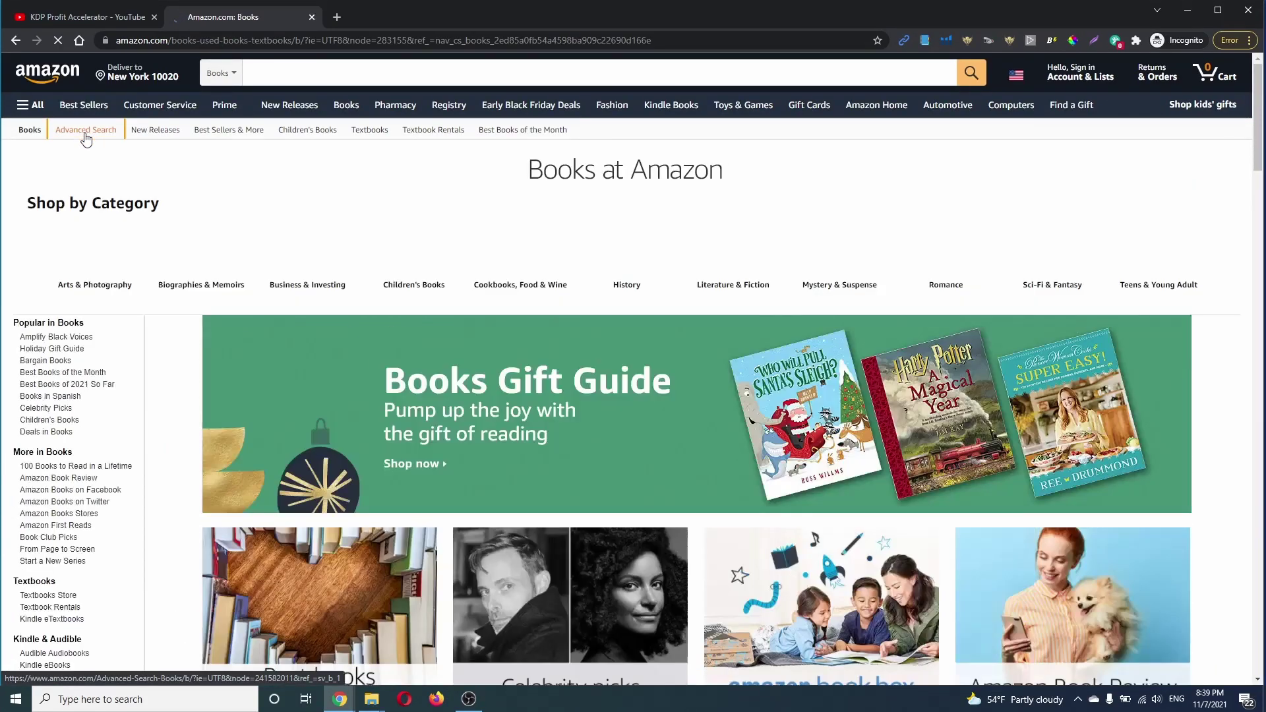
left_click(83, 136)
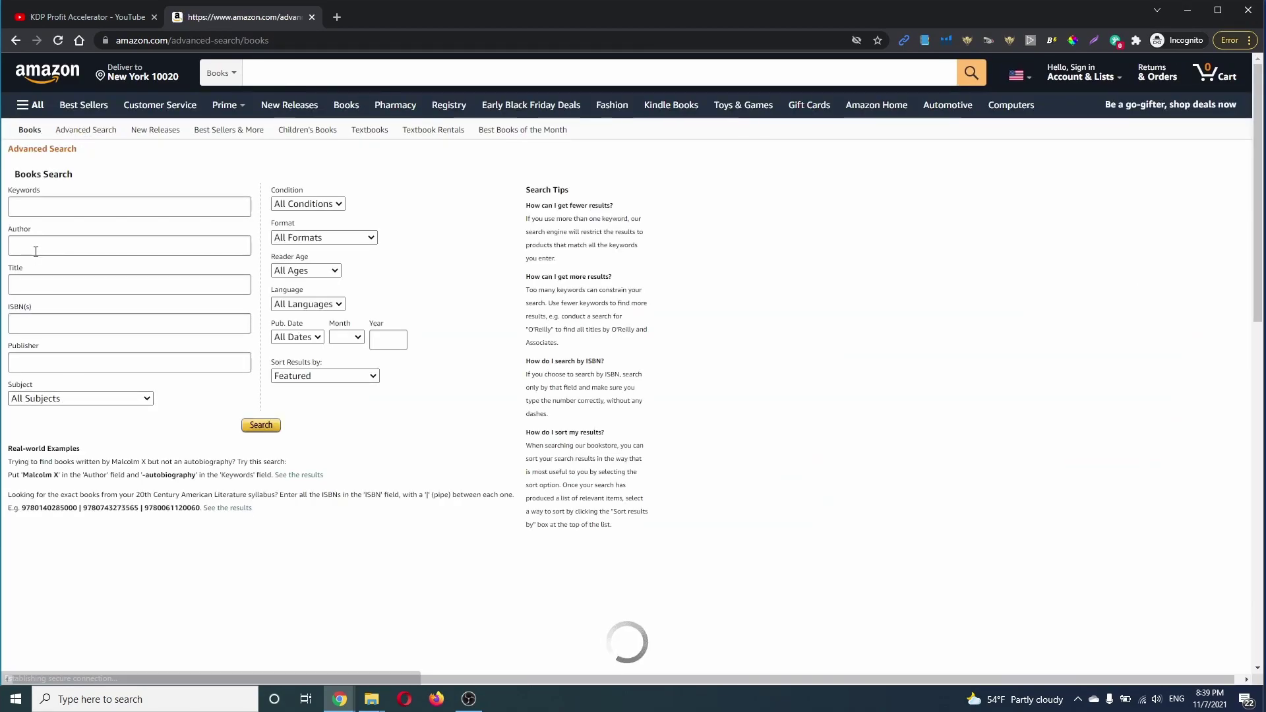
left_click(39, 247)
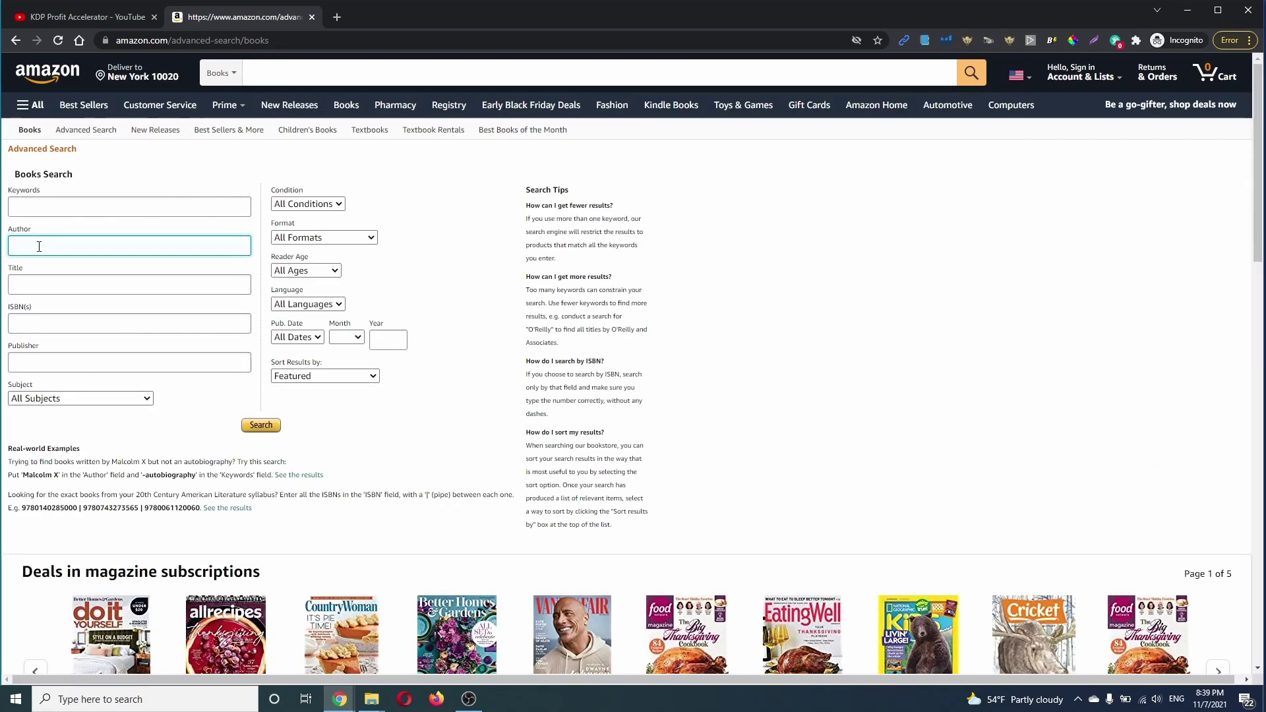
type("VICTORIA KIM")
left_click(262, 430)
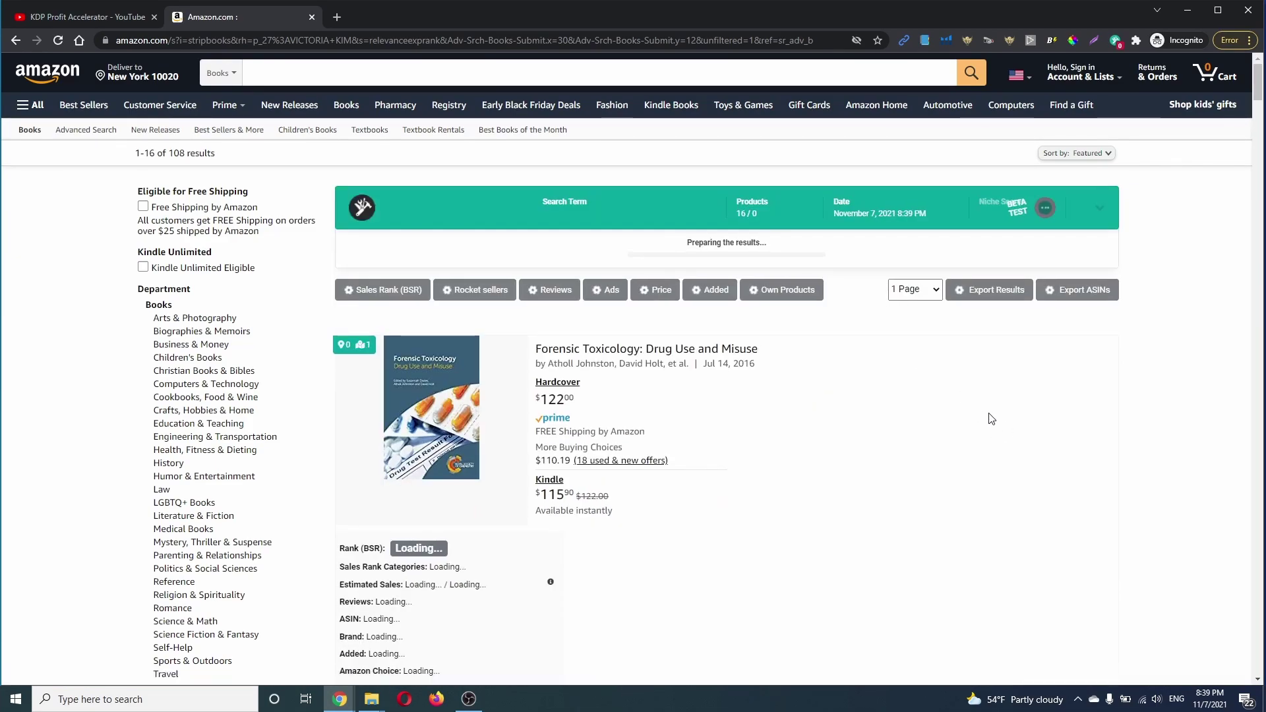
scroll(773, 411, "down", 4)
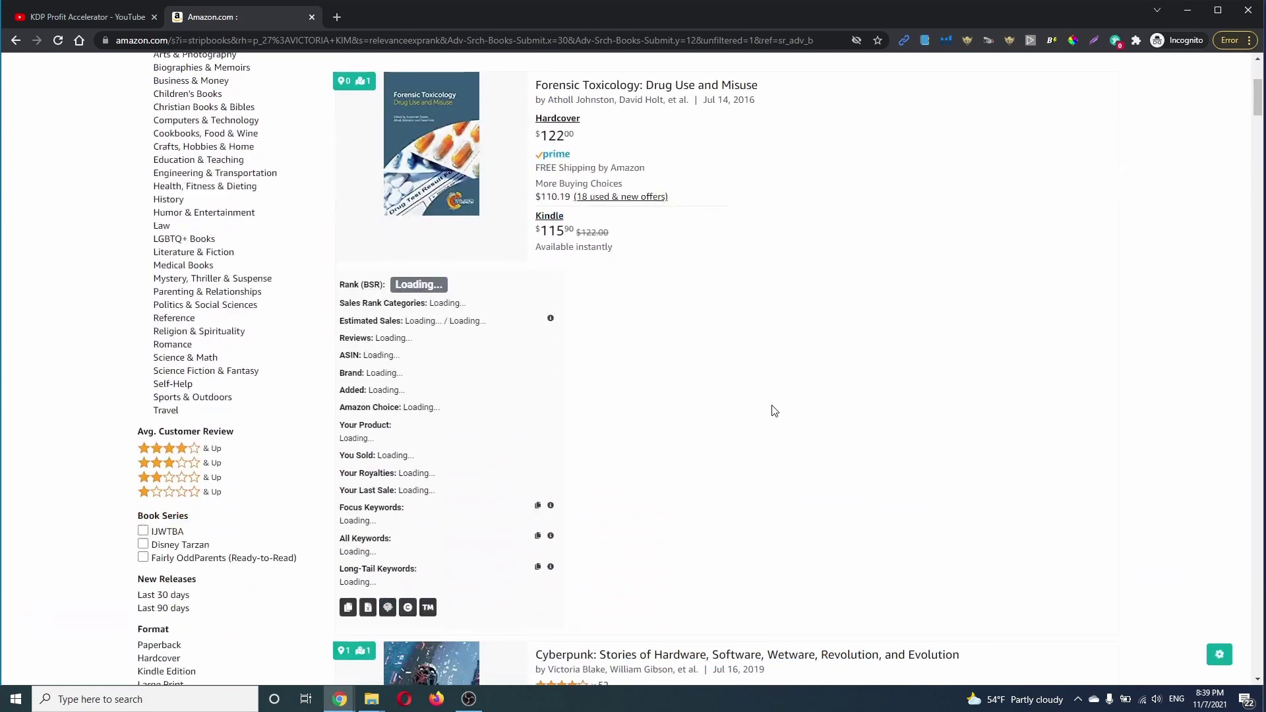
scroll(774, 403, "up", 2)
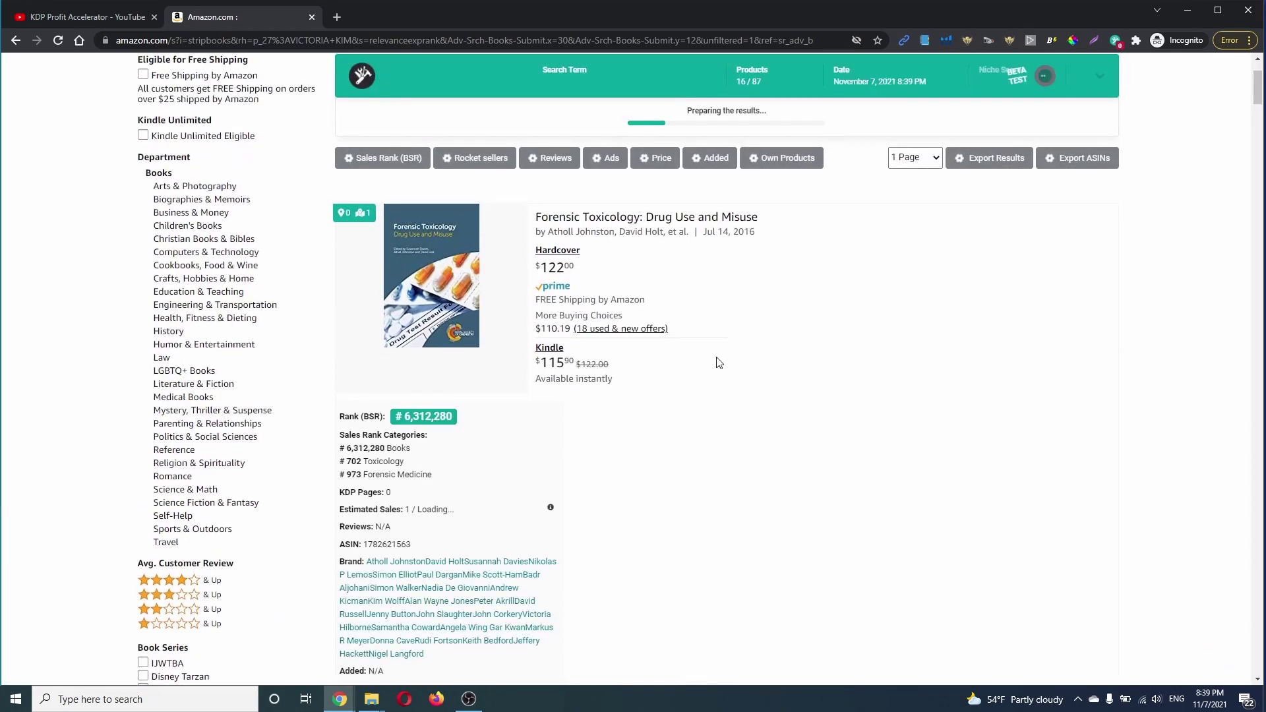
scroll(719, 363, "down", 12)
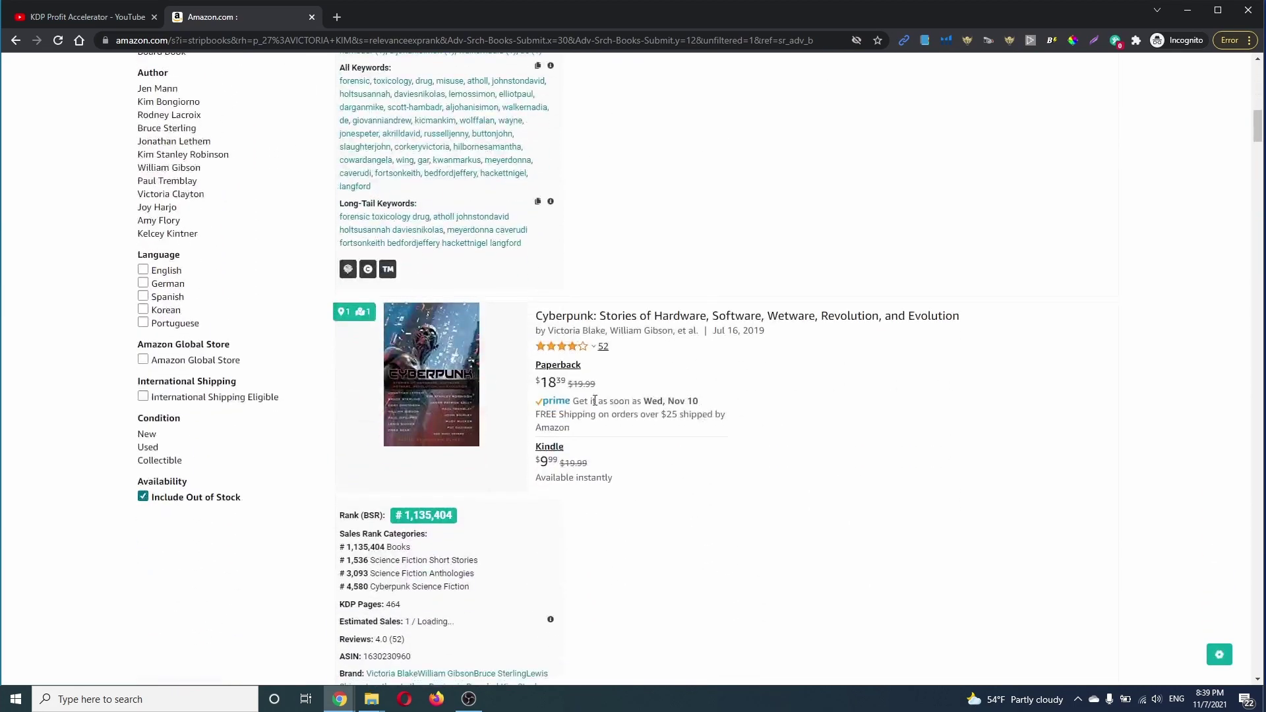
scroll(600, 343, "down", 3)
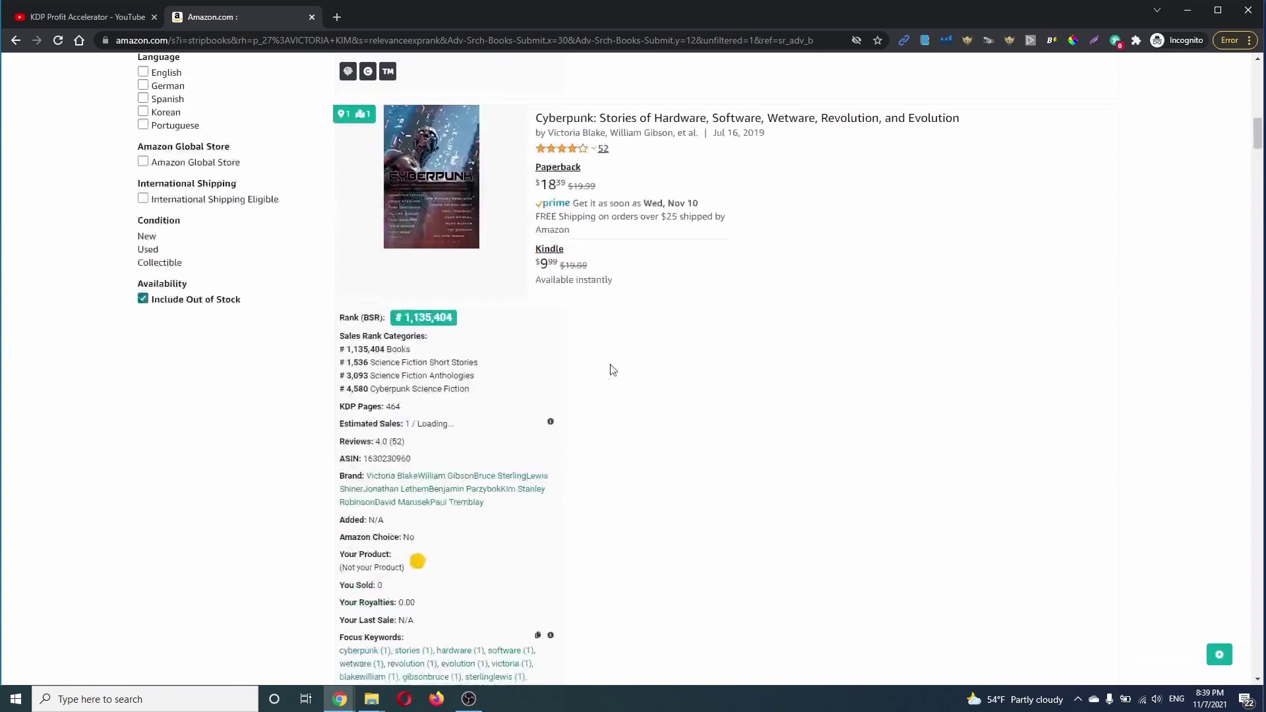
scroll(611, 367, "down", 4)
scroll(611, 371, "down", 3)
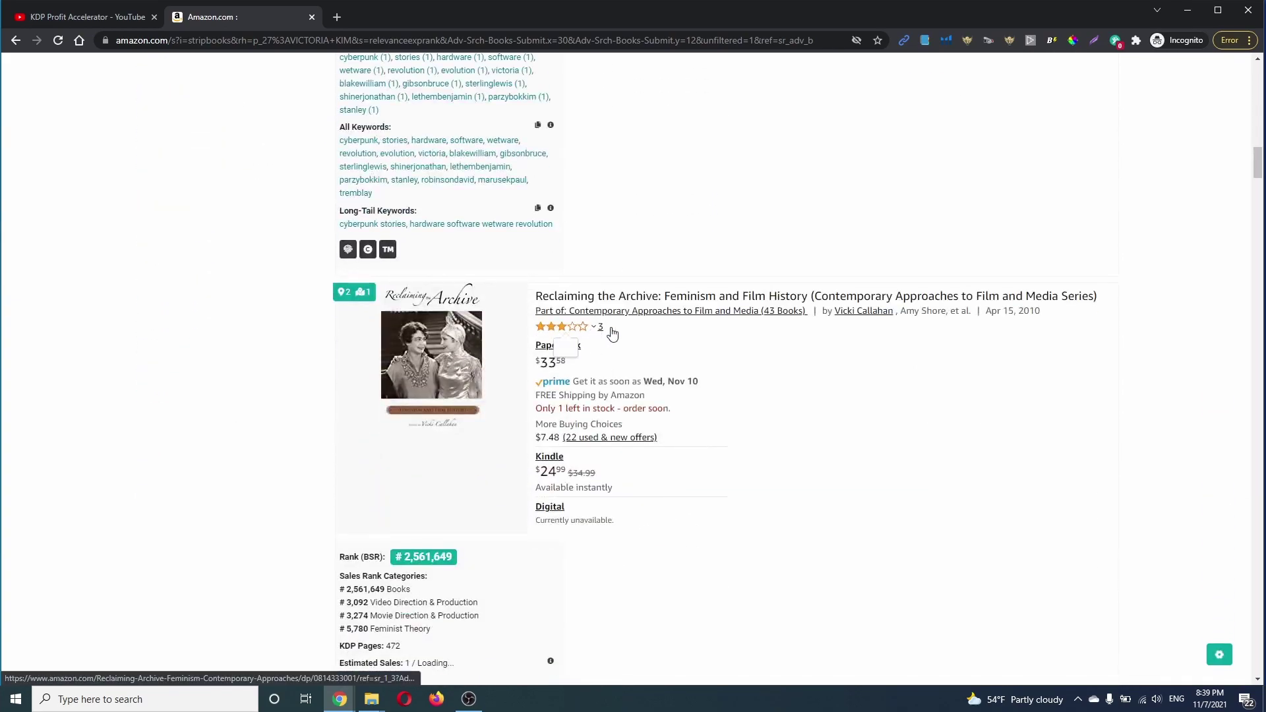
scroll(673, 452, "down", 8)
scroll(662, 450, "down", 4)
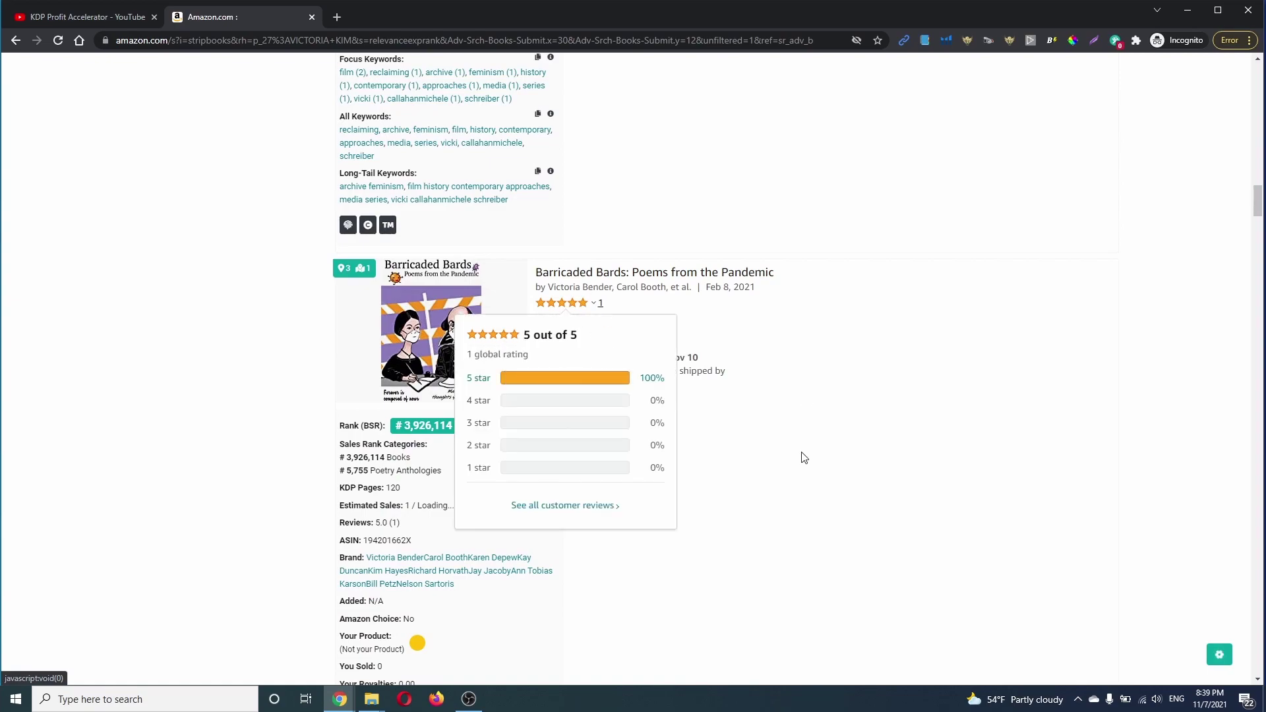
scroll(796, 465, "down", 5)
scroll(792, 479, "down", 2)
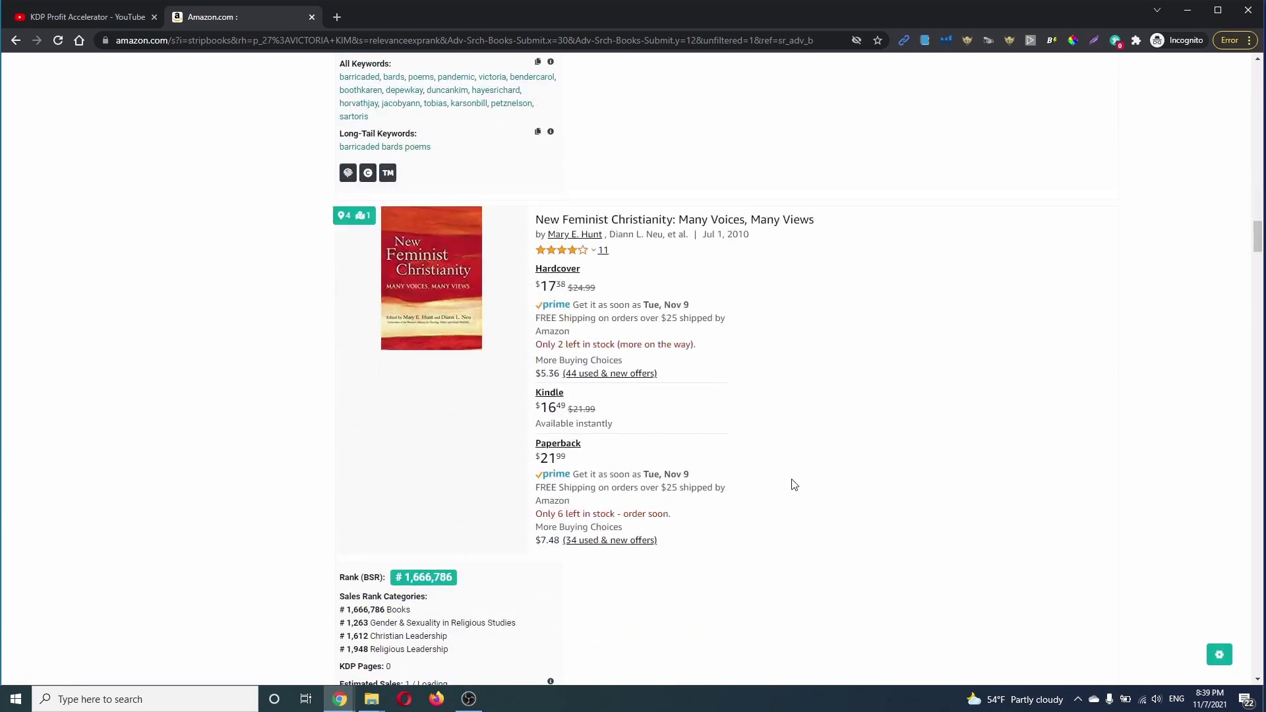
scroll(792, 485, "down", 3)
scroll(792, 485, "down", 4)
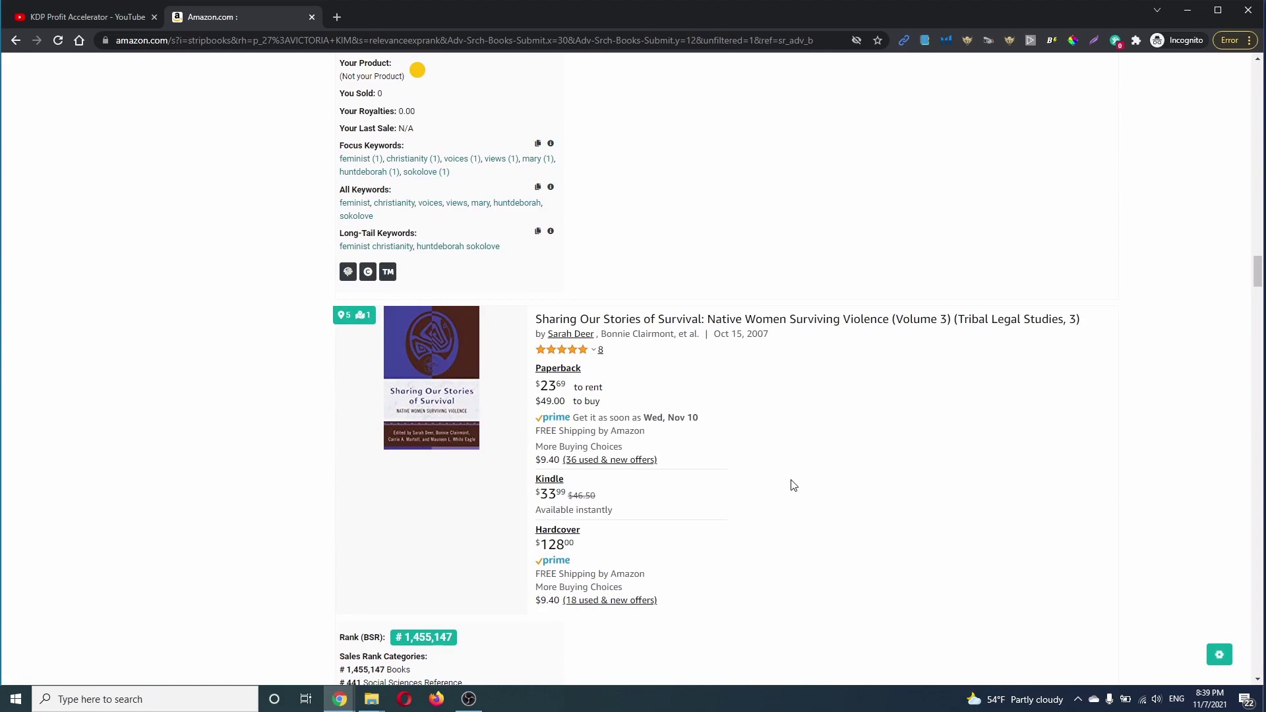
scroll(792, 485, "down", 3)
scroll(794, 486, "down", 3)
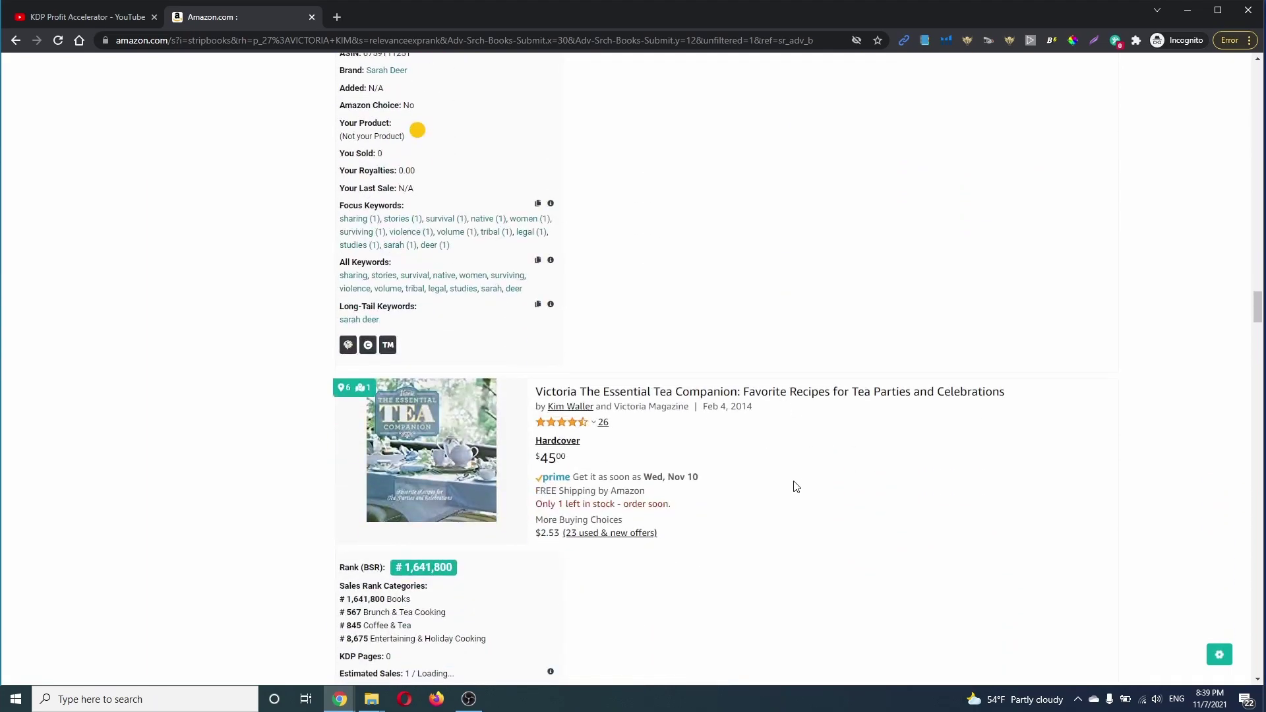
scroll(752, 445, "down", 5)
scroll(777, 445, "down", 3)
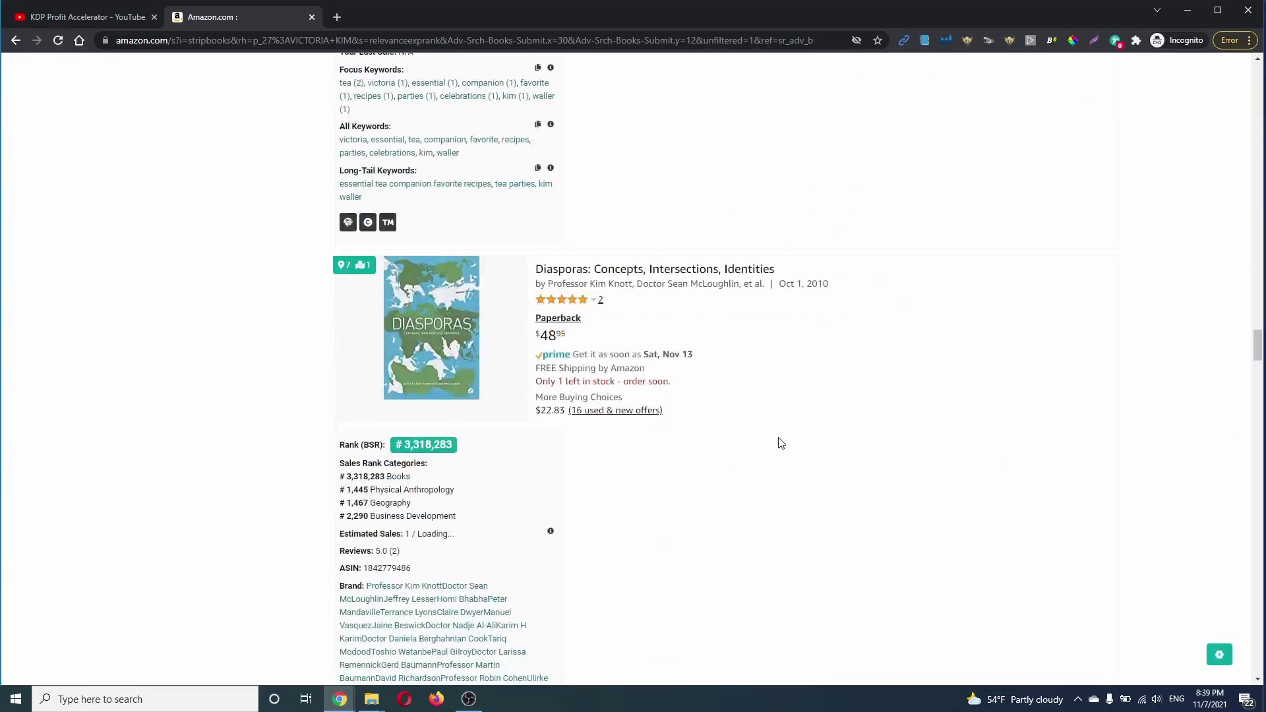
scroll(780, 441, "down", 3)
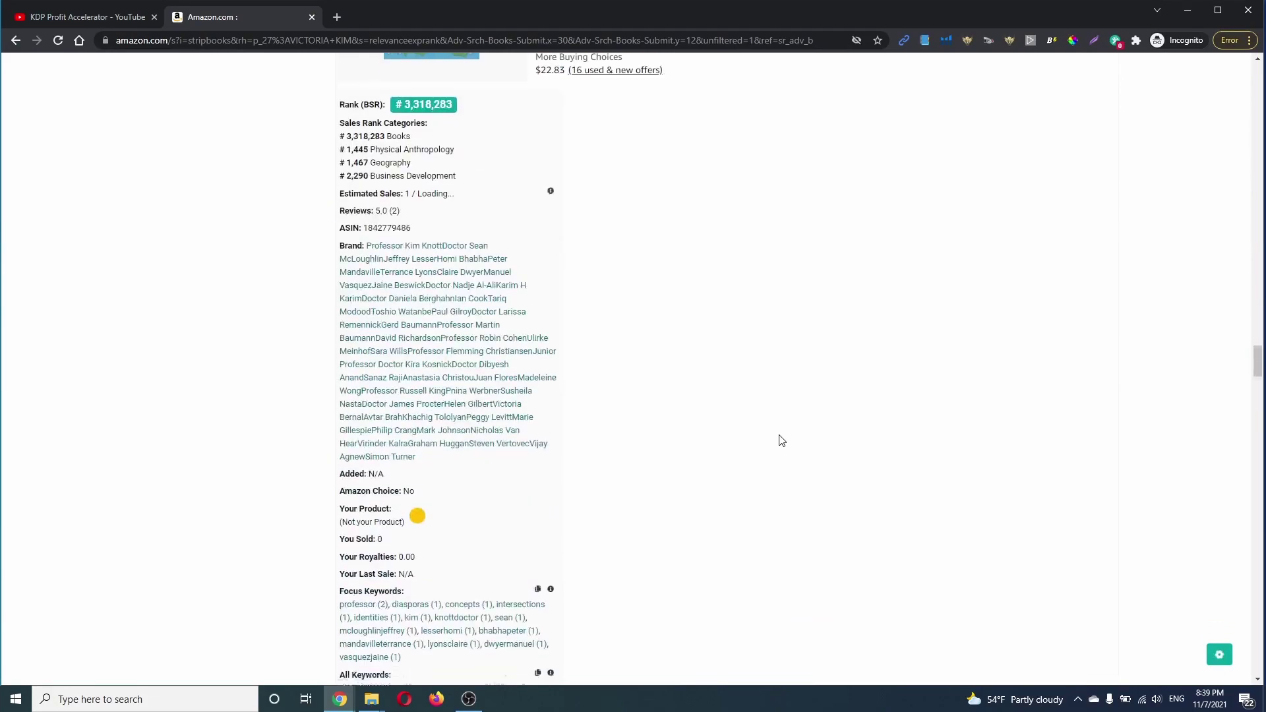
scroll(780, 441, "down", 4)
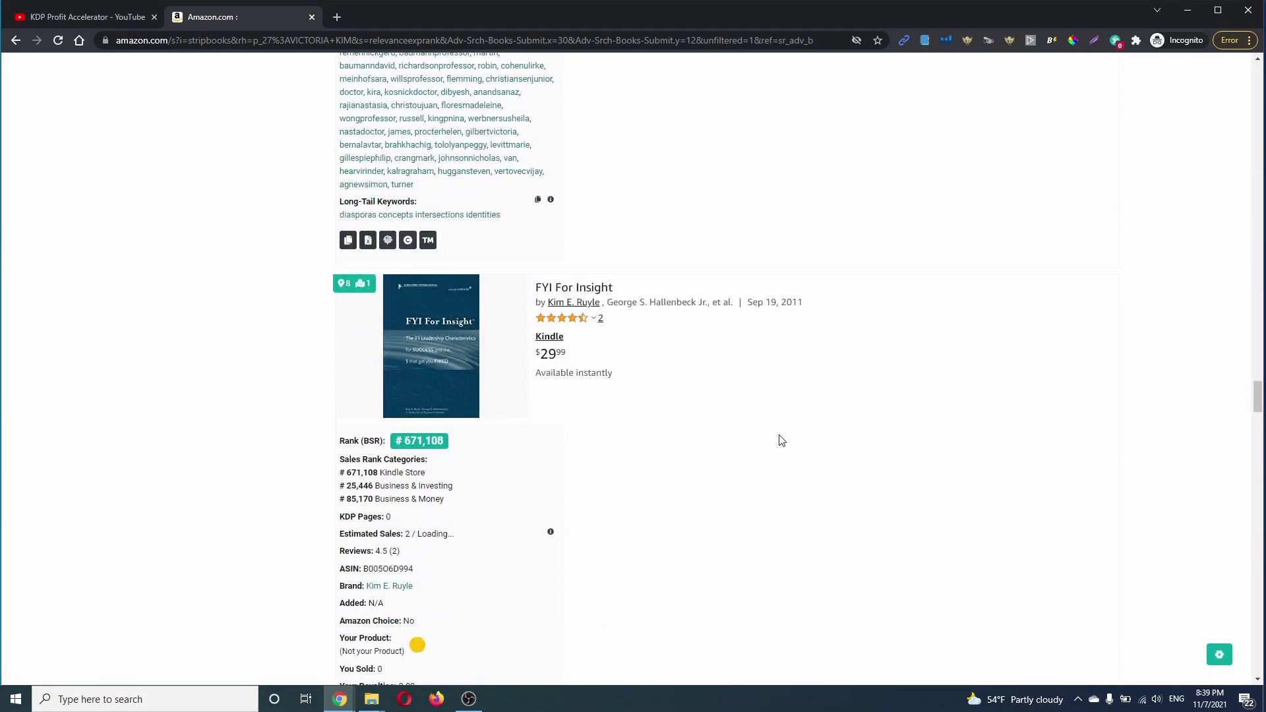
scroll(780, 440, "down", 2)
scroll(780, 440, "down", 5)
scroll(780, 441, "up", 1)
scroll(779, 440, "down", 4)
scroll(779, 440, "down", 3)
scroll(780, 441, "down", 3)
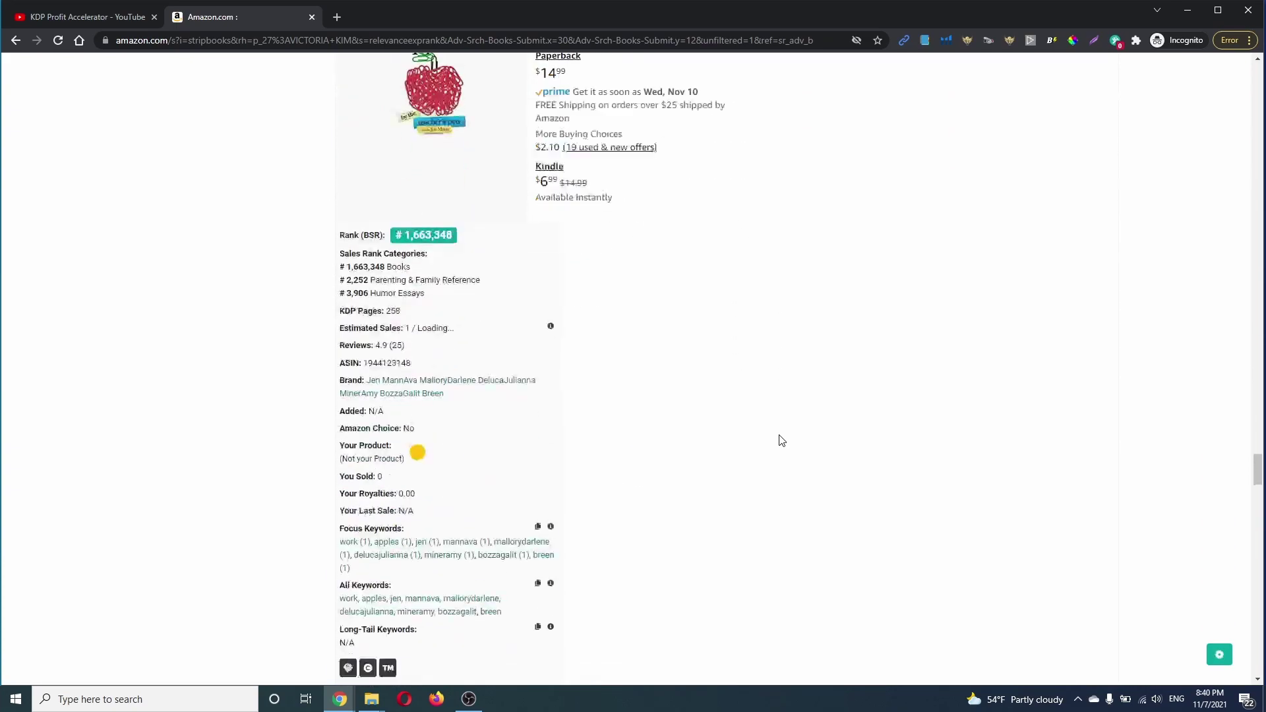
scroll(779, 441, "down", 5)
scroll(780, 440, "down", 4)
scroll(780, 441, "down", 4)
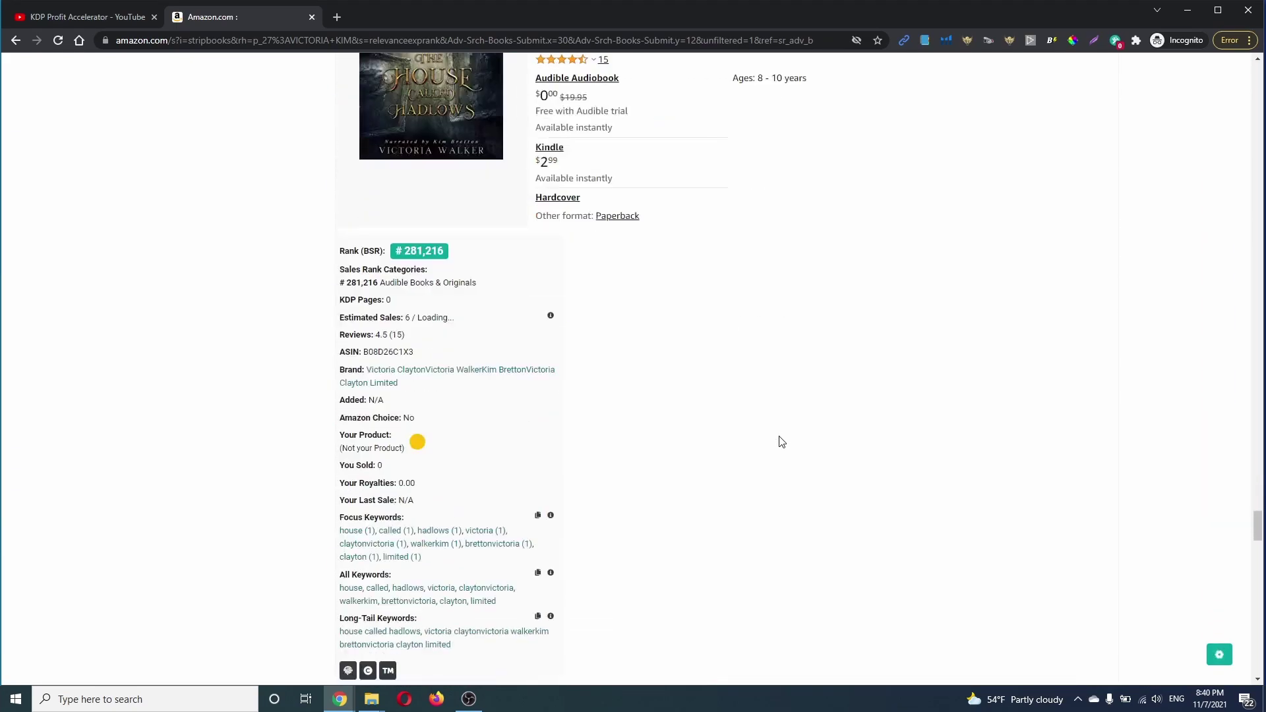
scroll(779, 441, "up", 1)
scroll(780, 440, "up", 2)
scroll(863, 457, "down", 3)
scroll(862, 457, "up", 2)
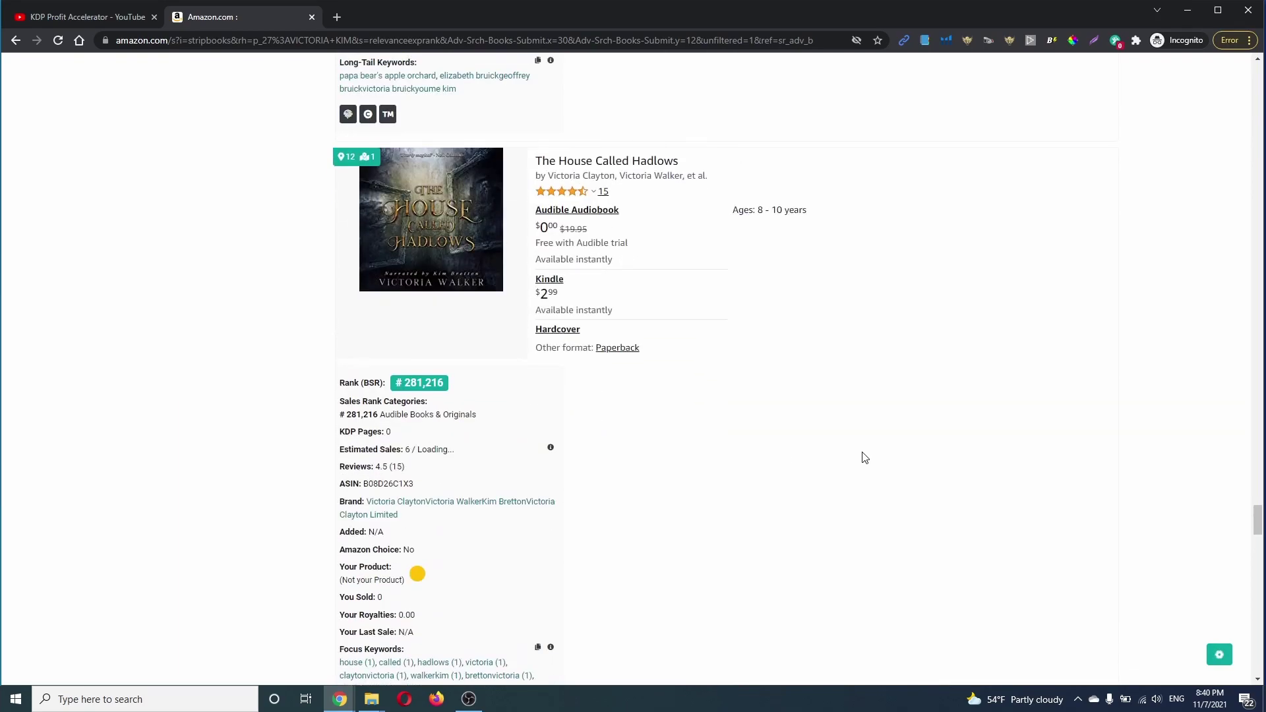
scroll(863, 457, "down", 3)
scroll(863, 458, "up", 2)
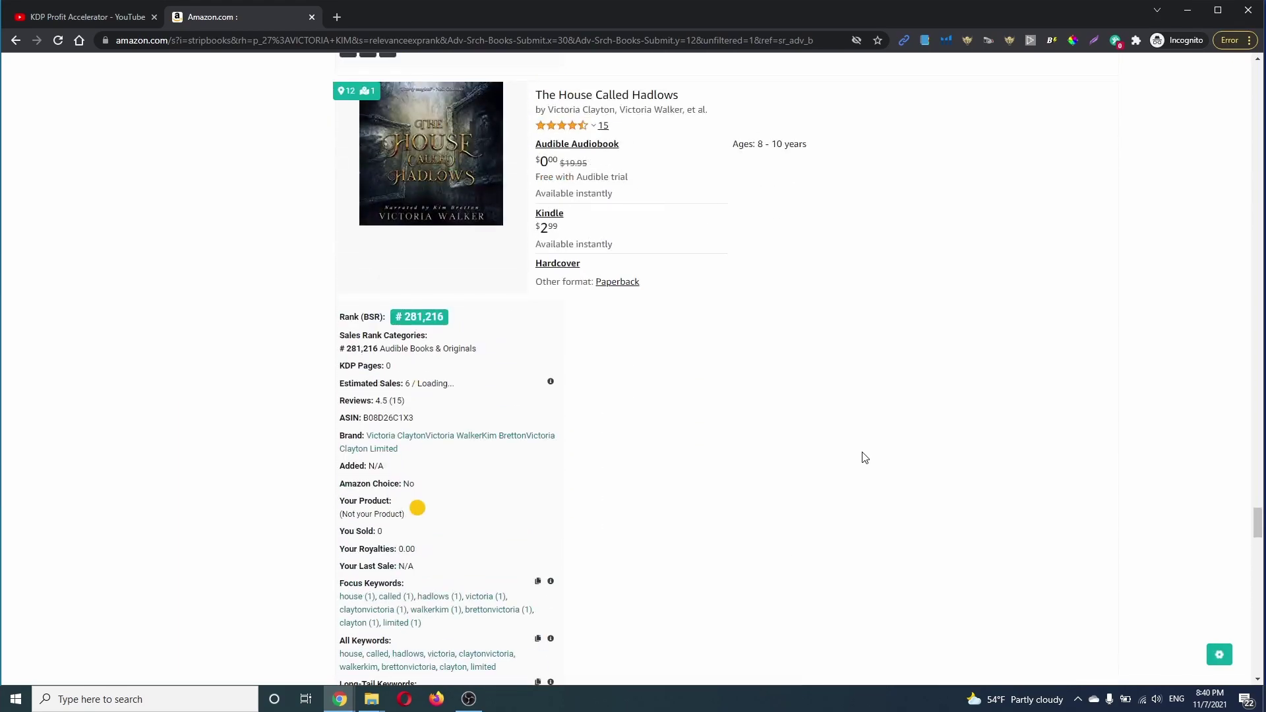
scroll(862, 458, "up", 1)
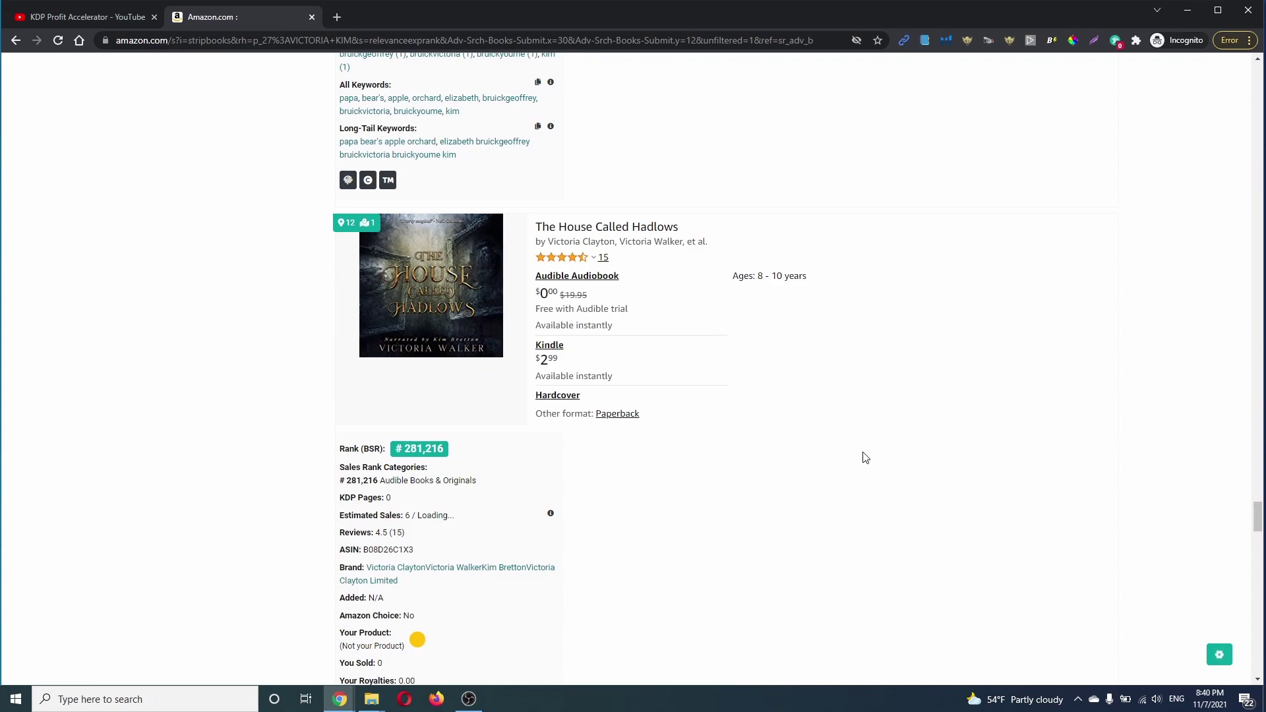
Find-in-page for Victoria Kim on the results, then minimize the Amazon window
key("ctrl+f")
triple_click(734, 62)
key("ctrl+v")
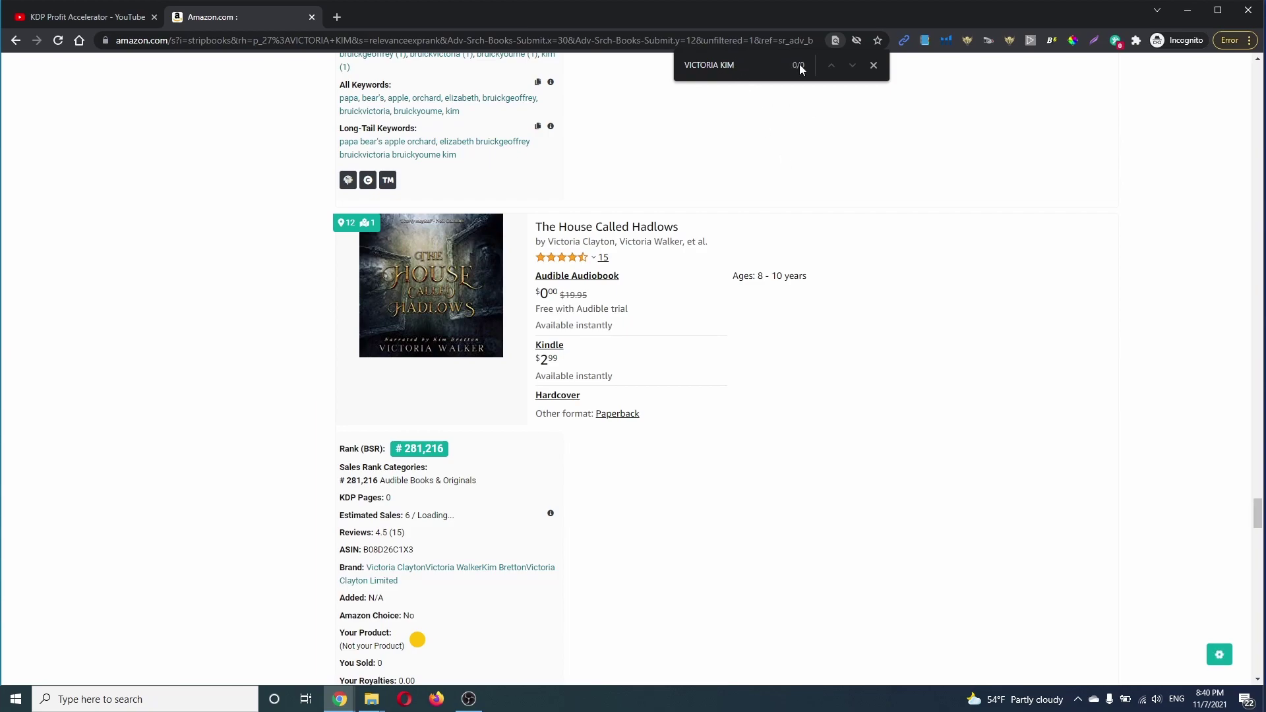
scroll(930, 446, "up", 3)
scroll(649, 296, "up", 7)
scroll(649, 297, "up", 4)
scroll(981, 376, "up", 4)
scroll(873, 215, "up", 4)
scroll(933, 257, "up", 4)
scroll(959, 272, "up", 1)
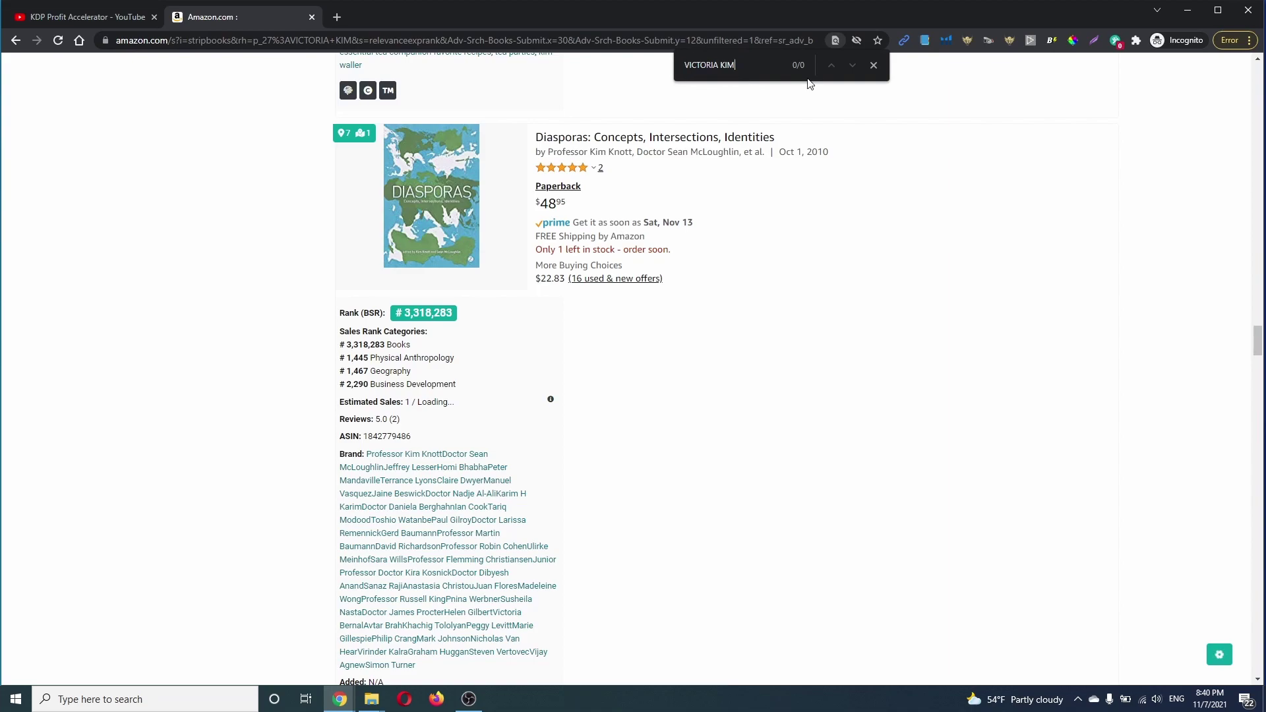
left_click(1186, 10)
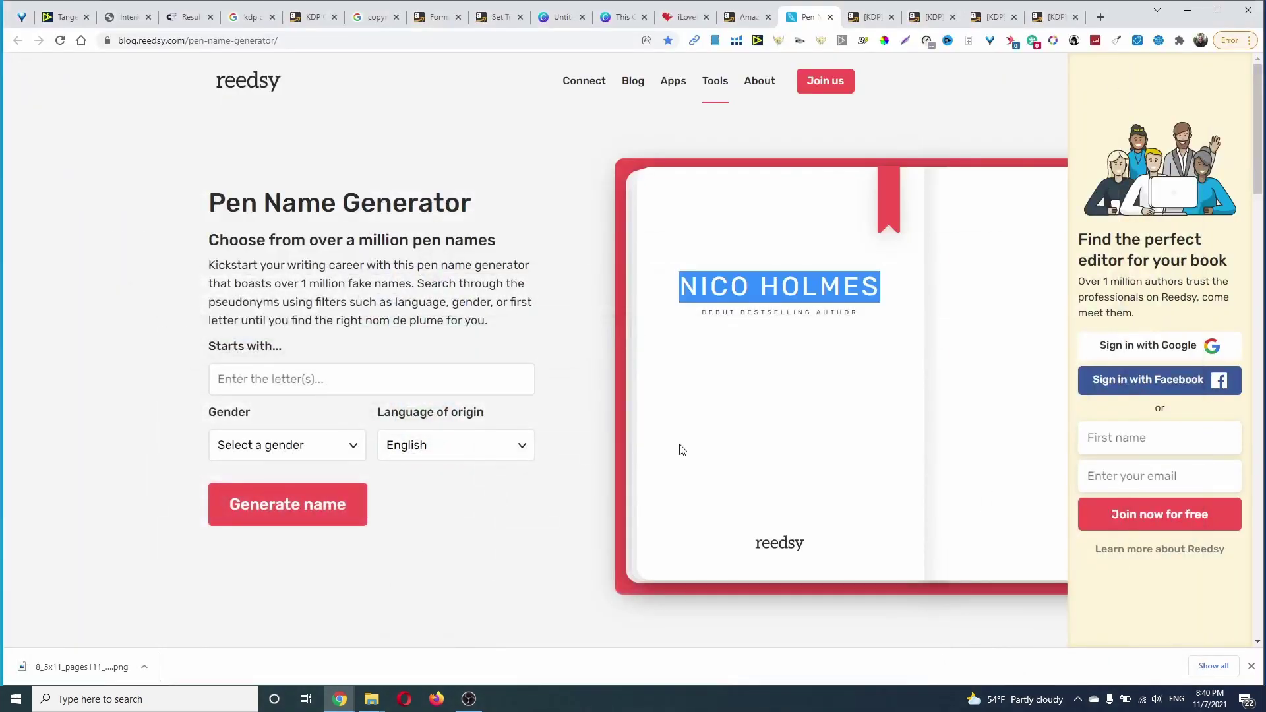
Replace the copyright placeholder with Victoria Kim and move the notice lower on the page
left_click(622, 18)
left_click(805, 468)
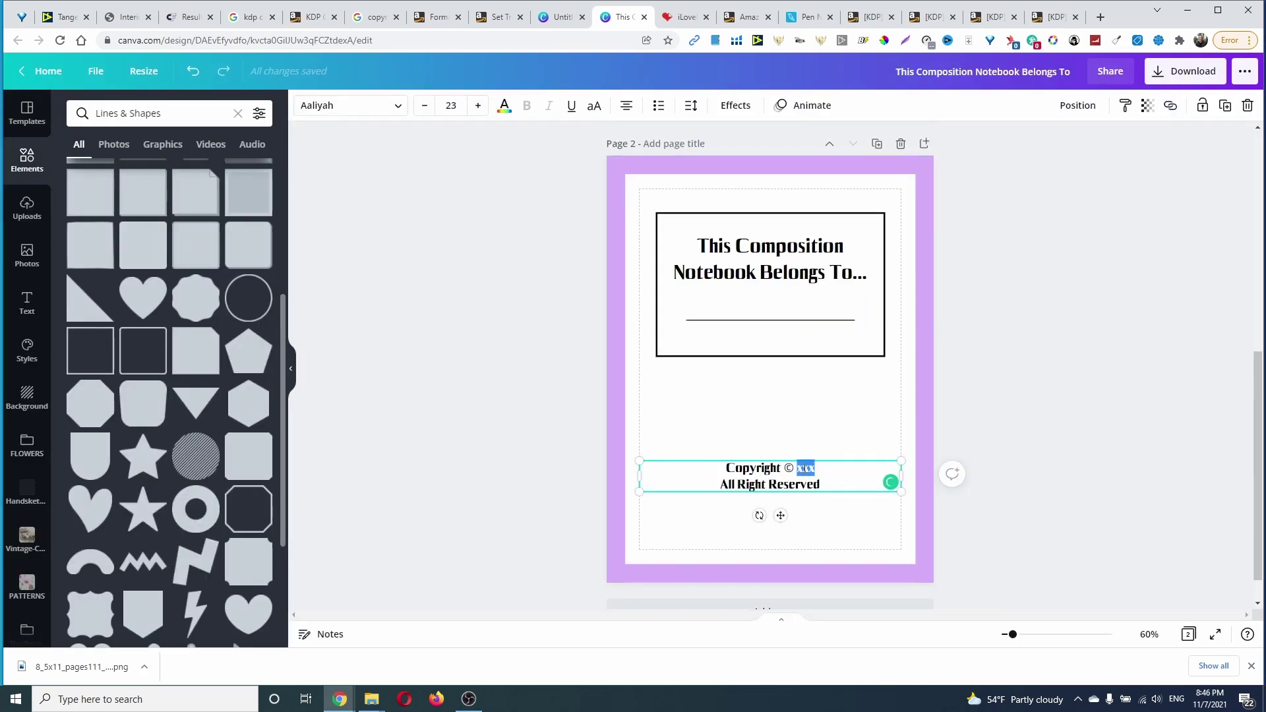
type("Victoria Kl")
key("BackSpace")
type("im")
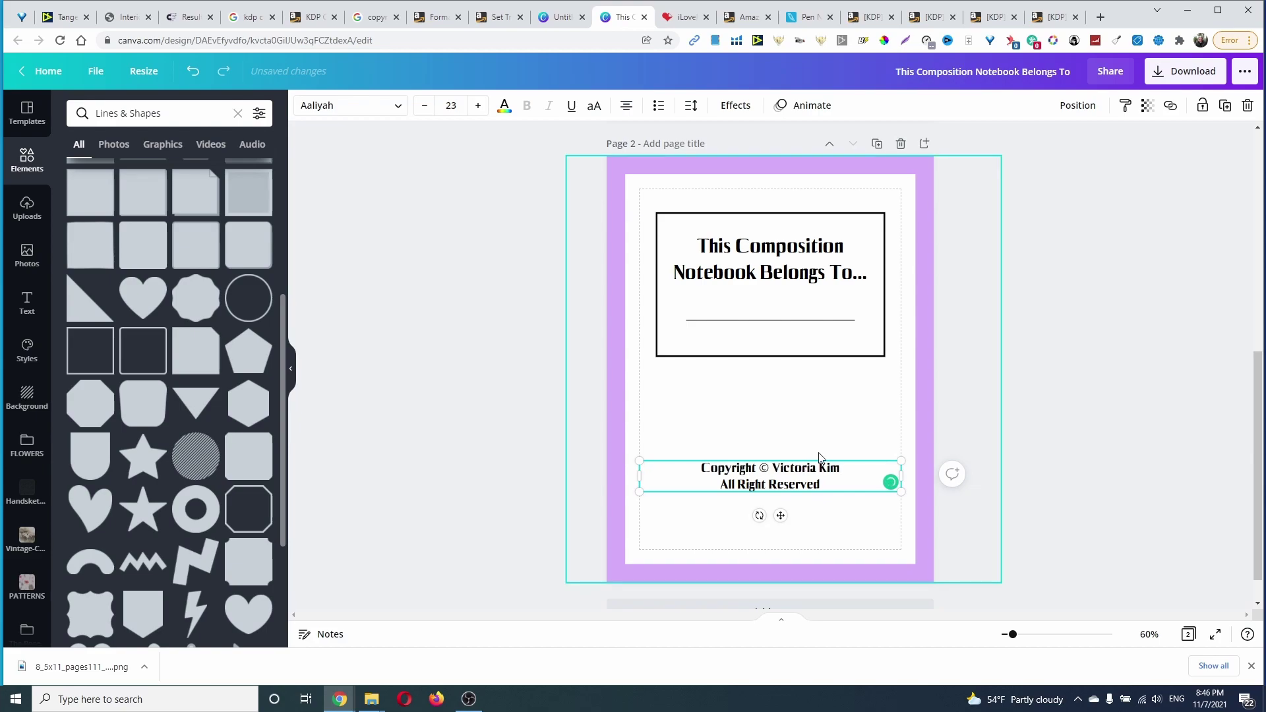
left_click_drag(804, 472, 803, 530)
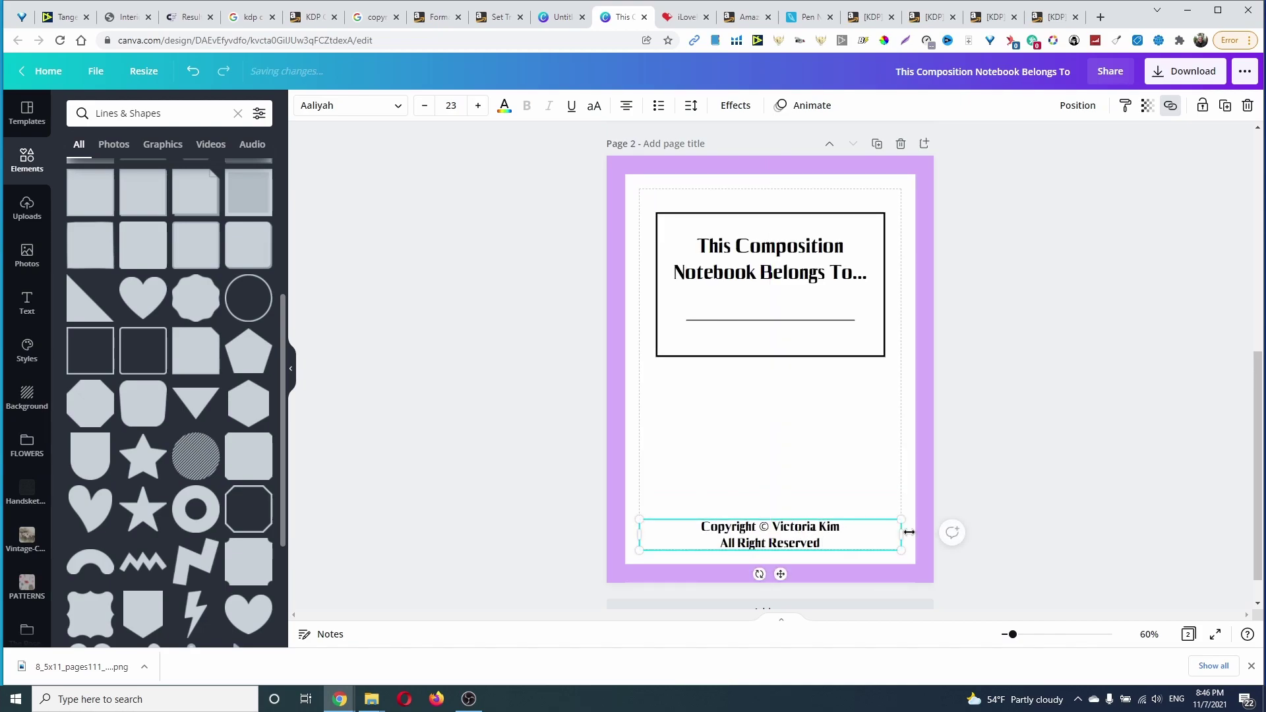
Narrow the copyright box, centre it horizontally and shrink the text two sizes
left_click_drag(907, 532, 819, 532)
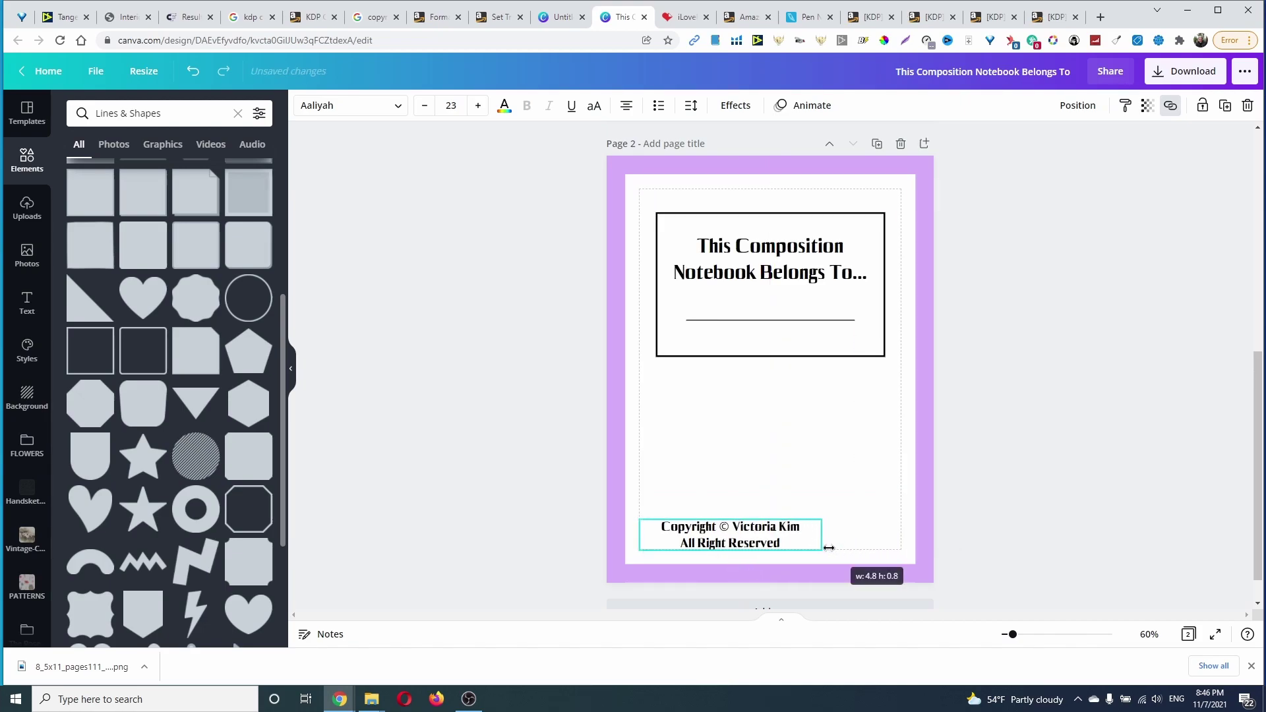
left_click(1077, 105)
left_click(1022, 225)
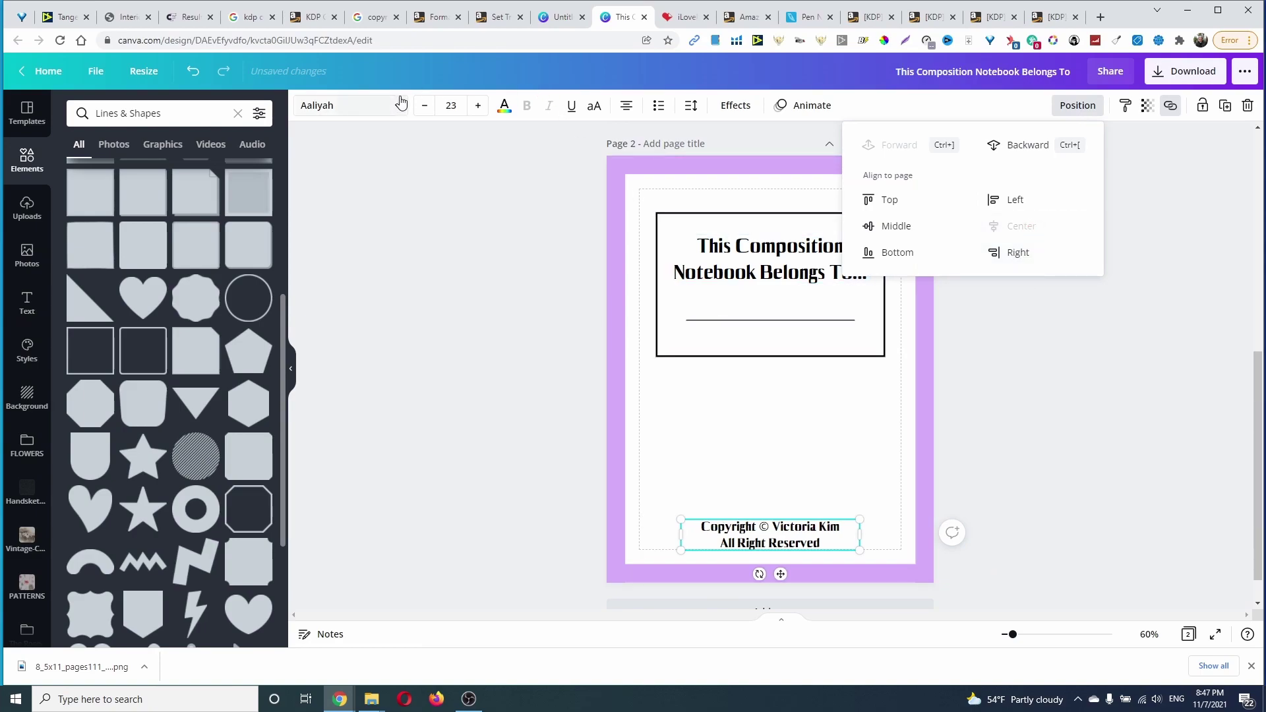
left_click(424, 112)
left_click(424, 114)
left_click(1023, 384)
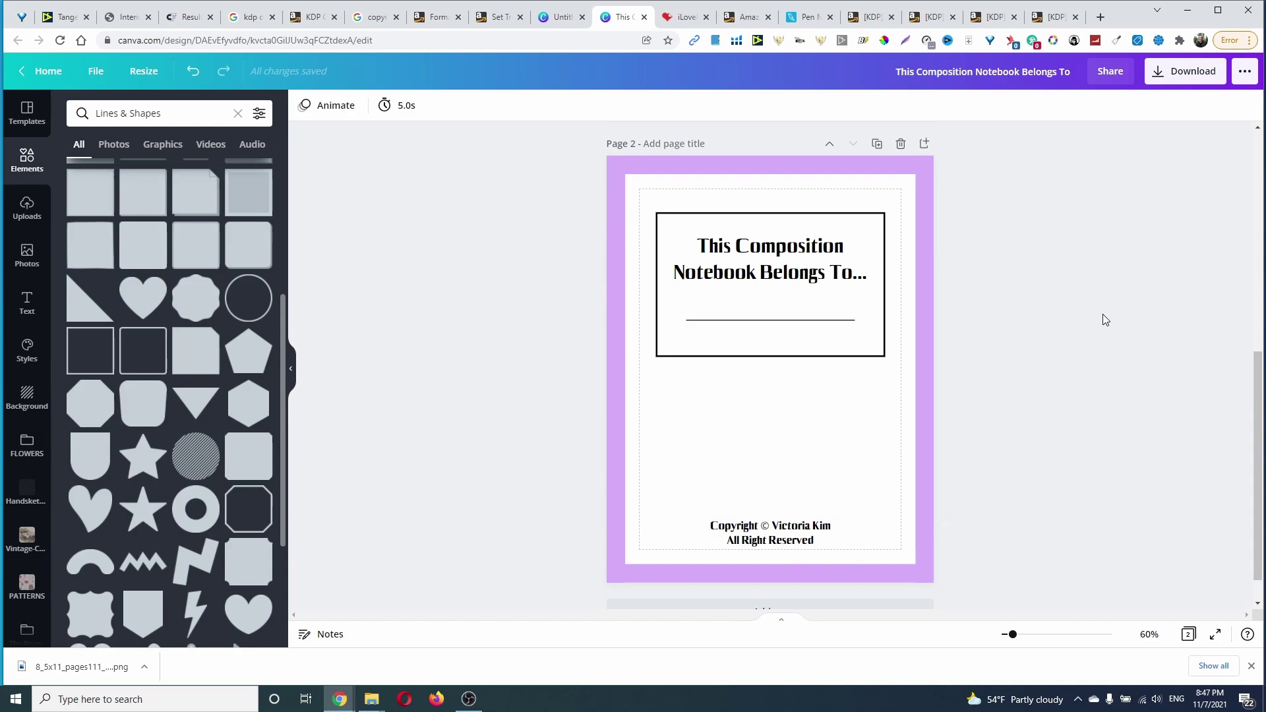
Delete the whole purple border group from around the page
left_click(989, 576)
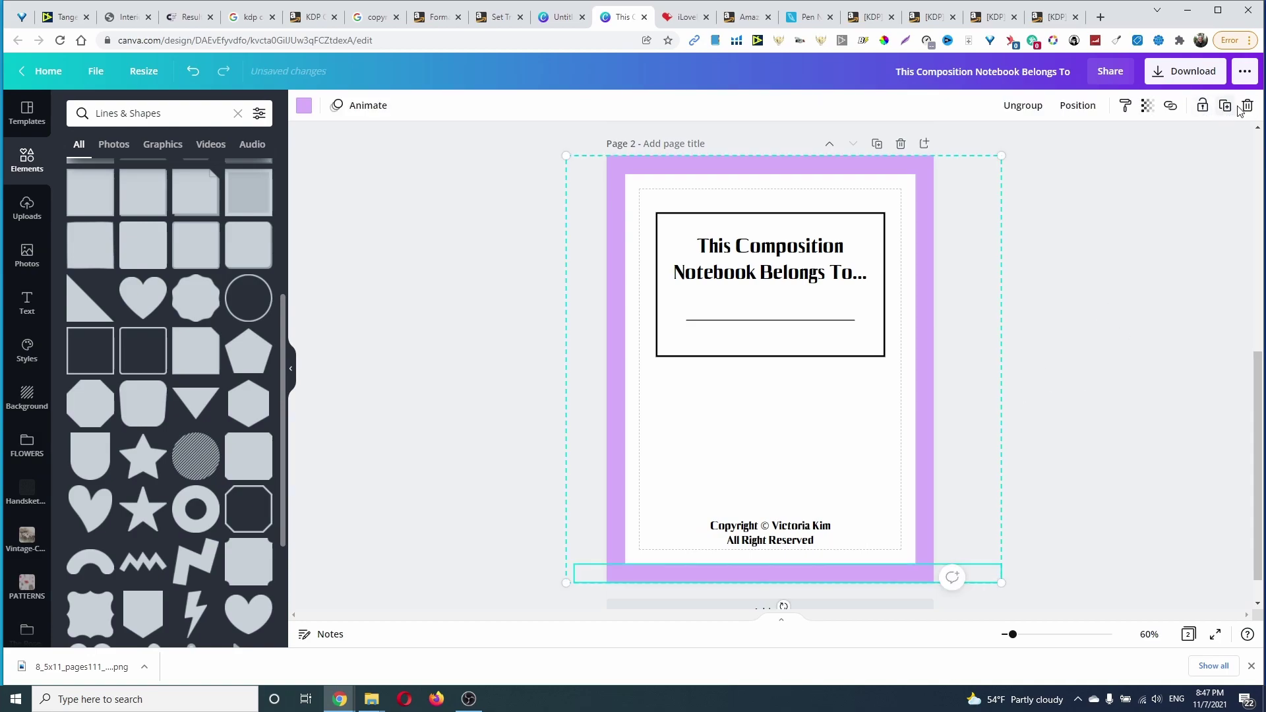
left_click(1247, 106)
left_click(1192, 167)
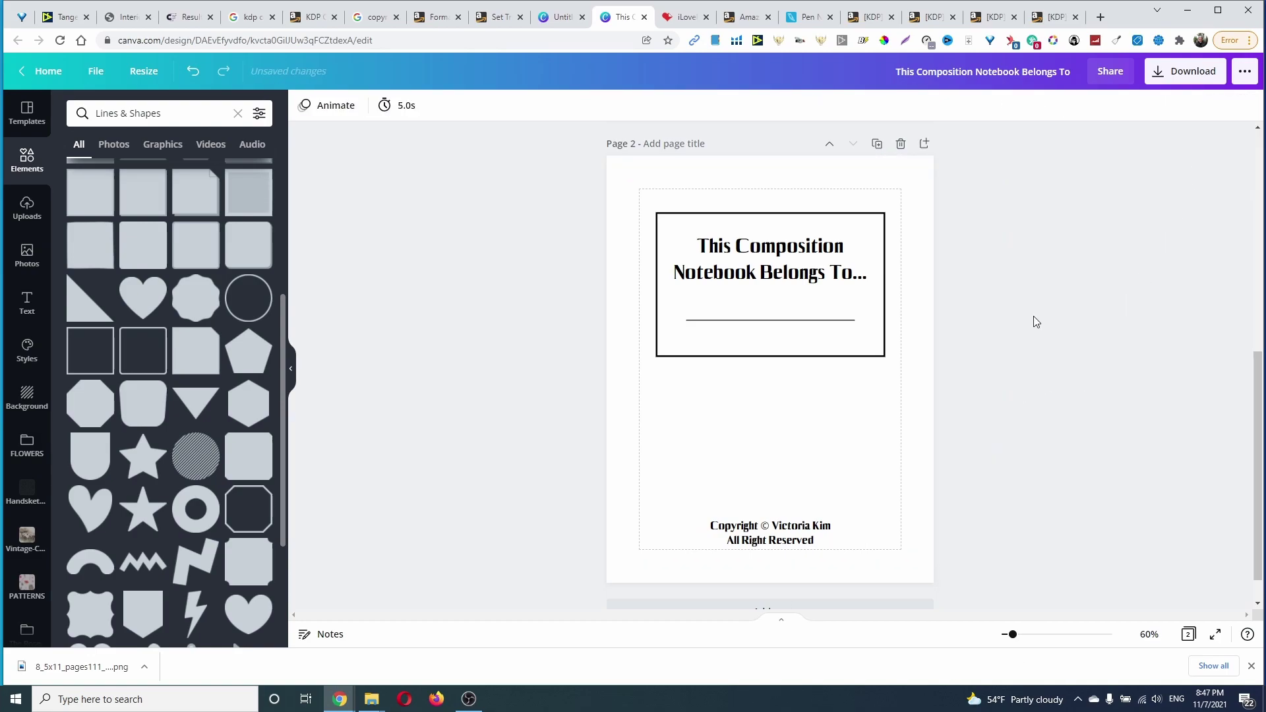
scroll(842, 159, "down", 1)
scroll(842, 158, "up", 1)
Download only page 1 as PDF Print and save it into the FOR UPLOAD folder
left_click(1186, 70)
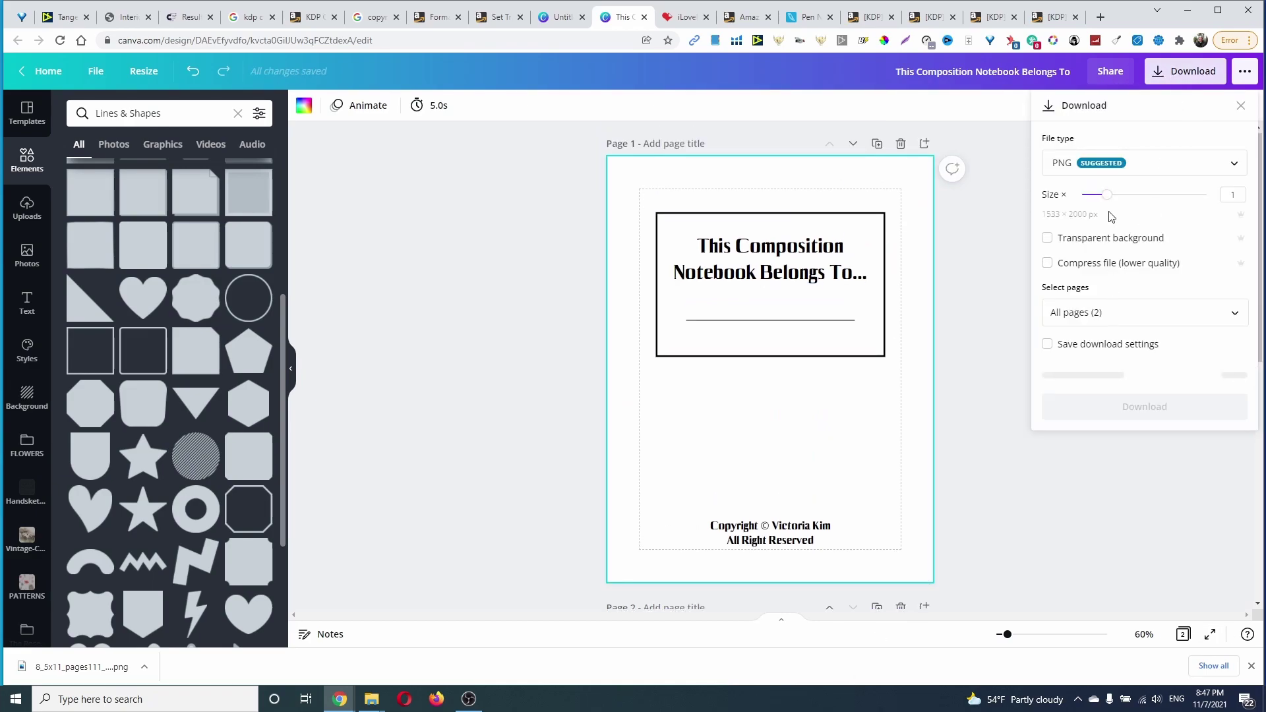
left_click(1133, 165)
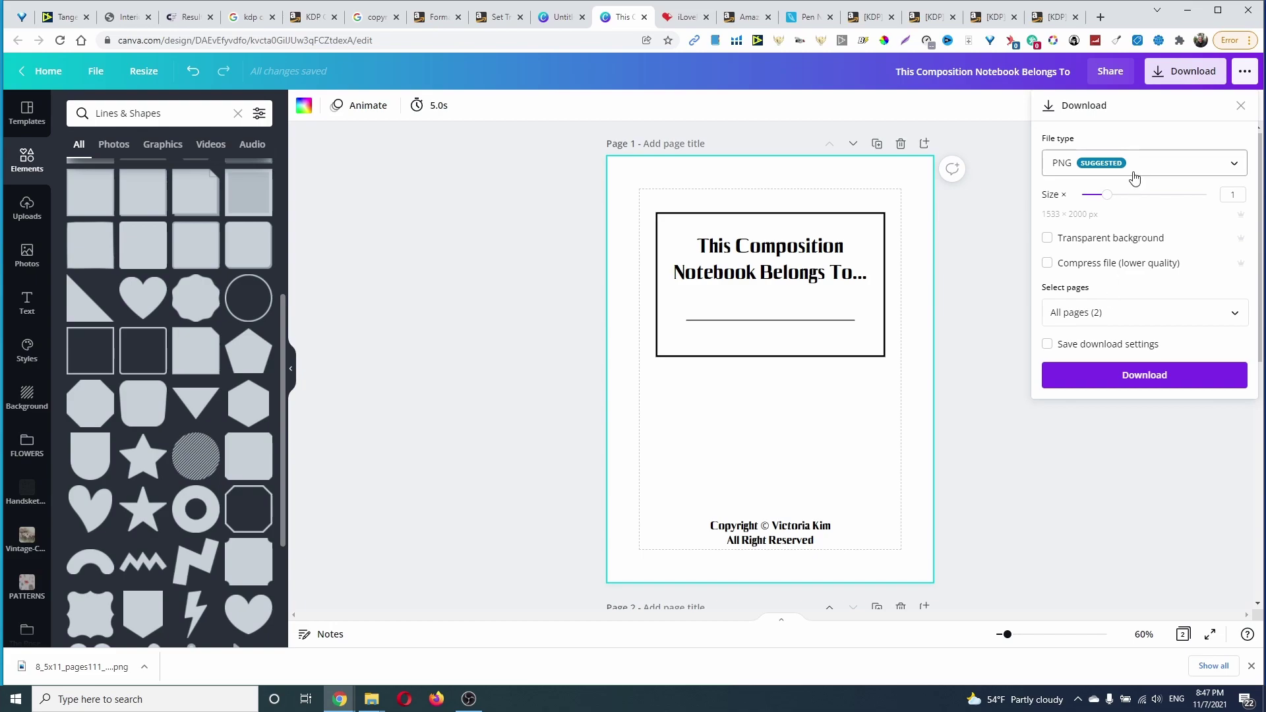
left_click(1133, 164)
left_click(1118, 282)
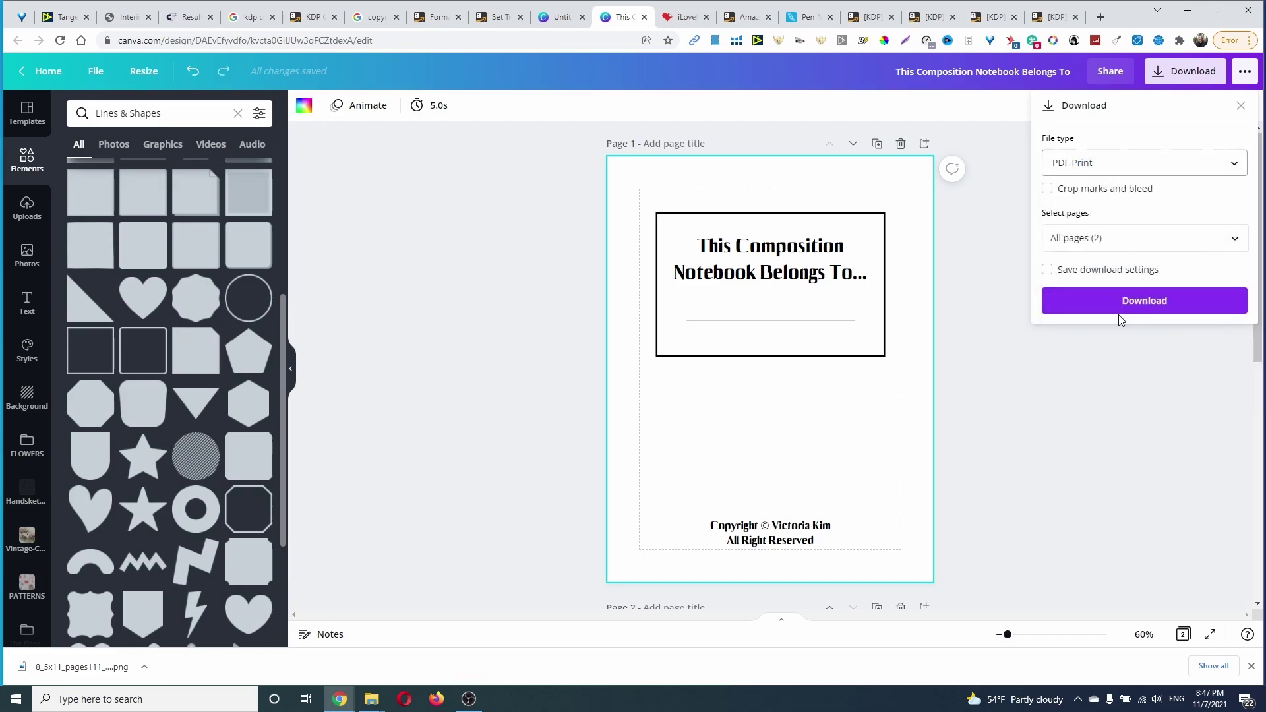
left_click(1132, 236)
left_click(1232, 275)
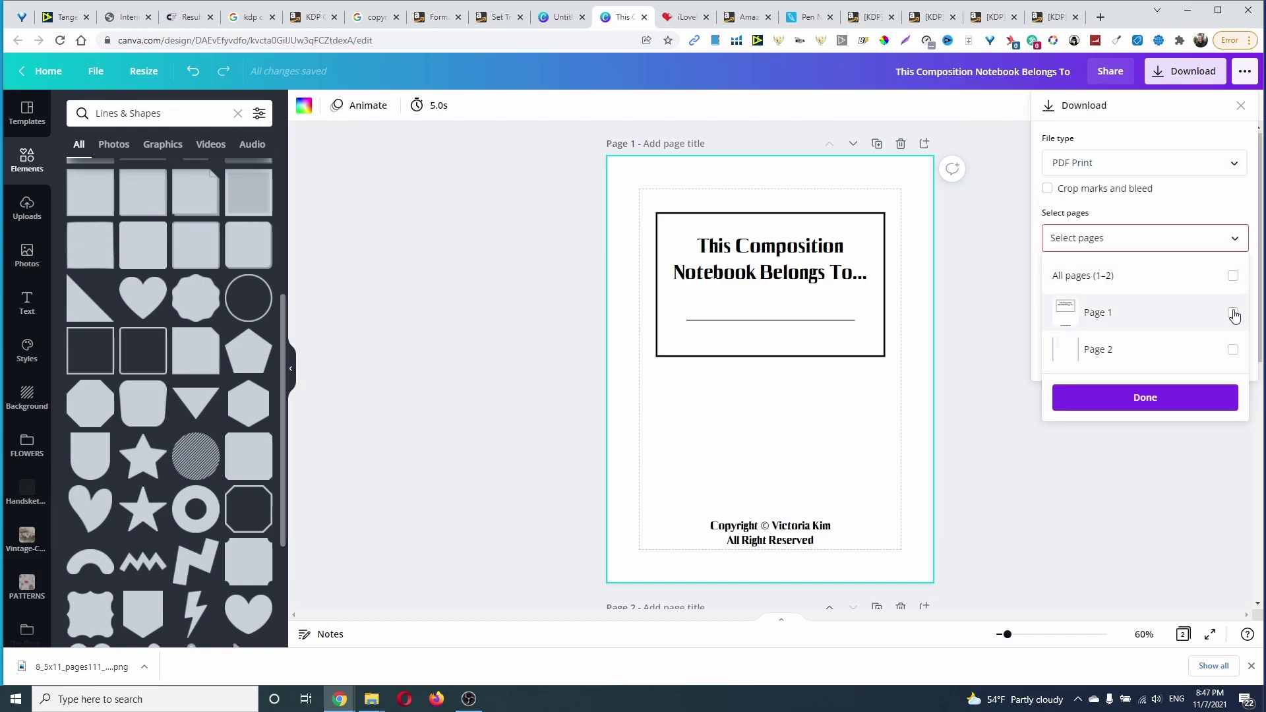
left_click(1233, 314)
left_click(1149, 400)
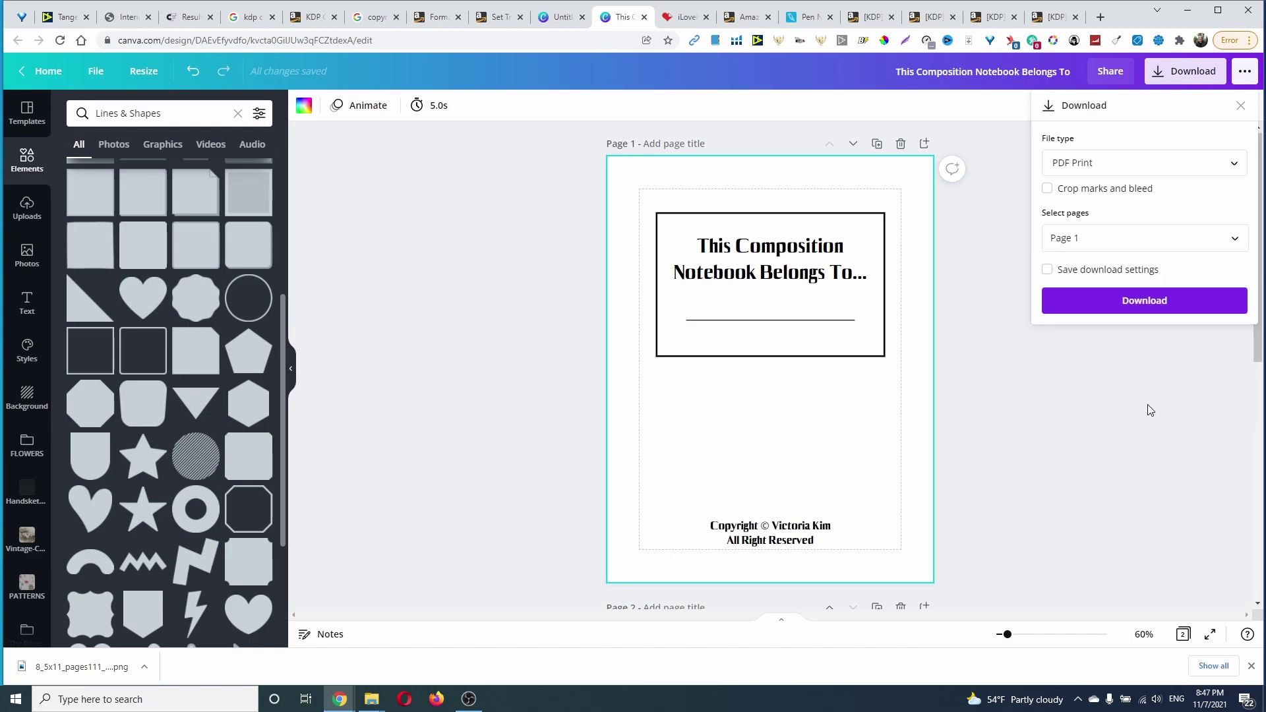
left_click(1131, 309)
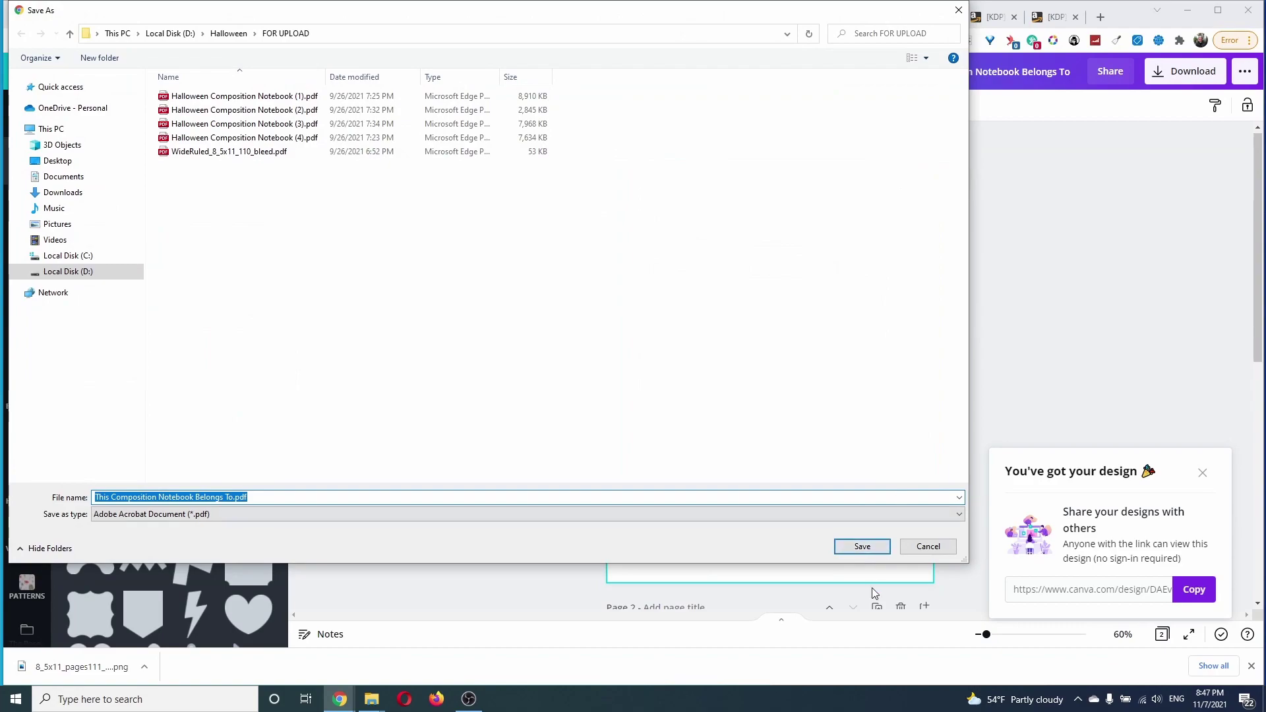
left_click(860, 546)
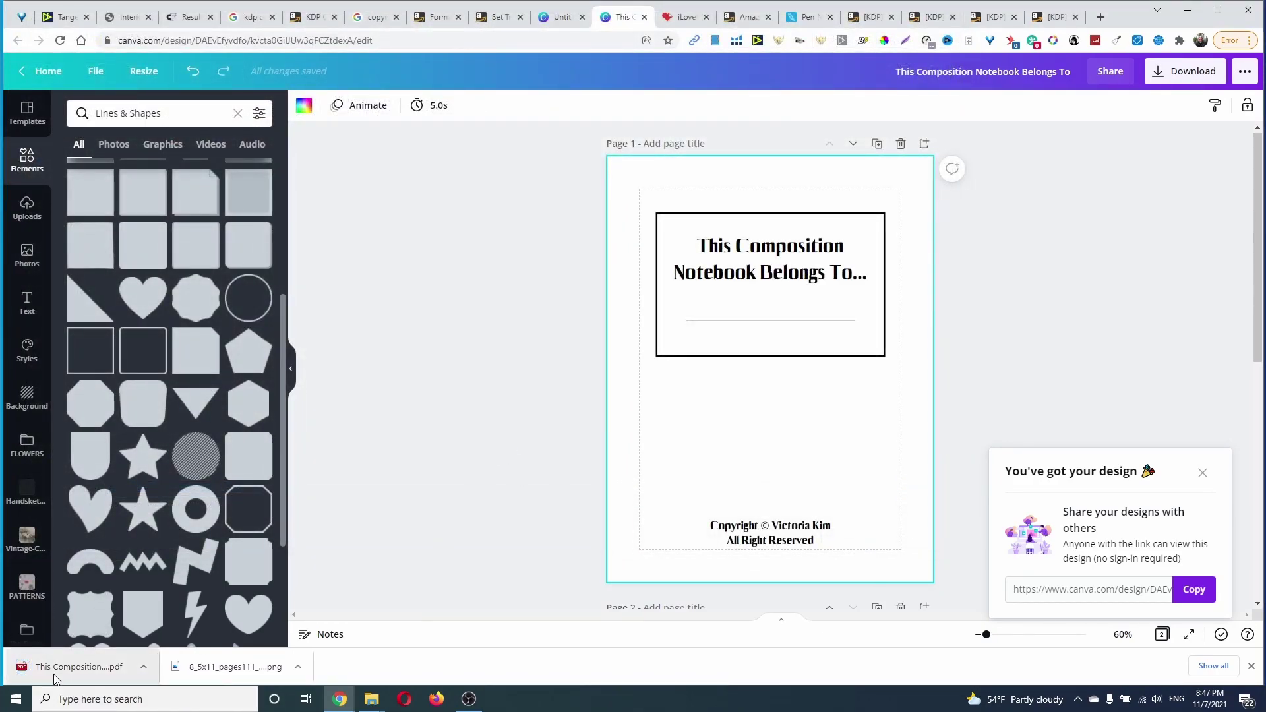
Switch to iLovePDF and start the Merge PDF tool
left_click(144, 667)
key("ctrl+Tab")
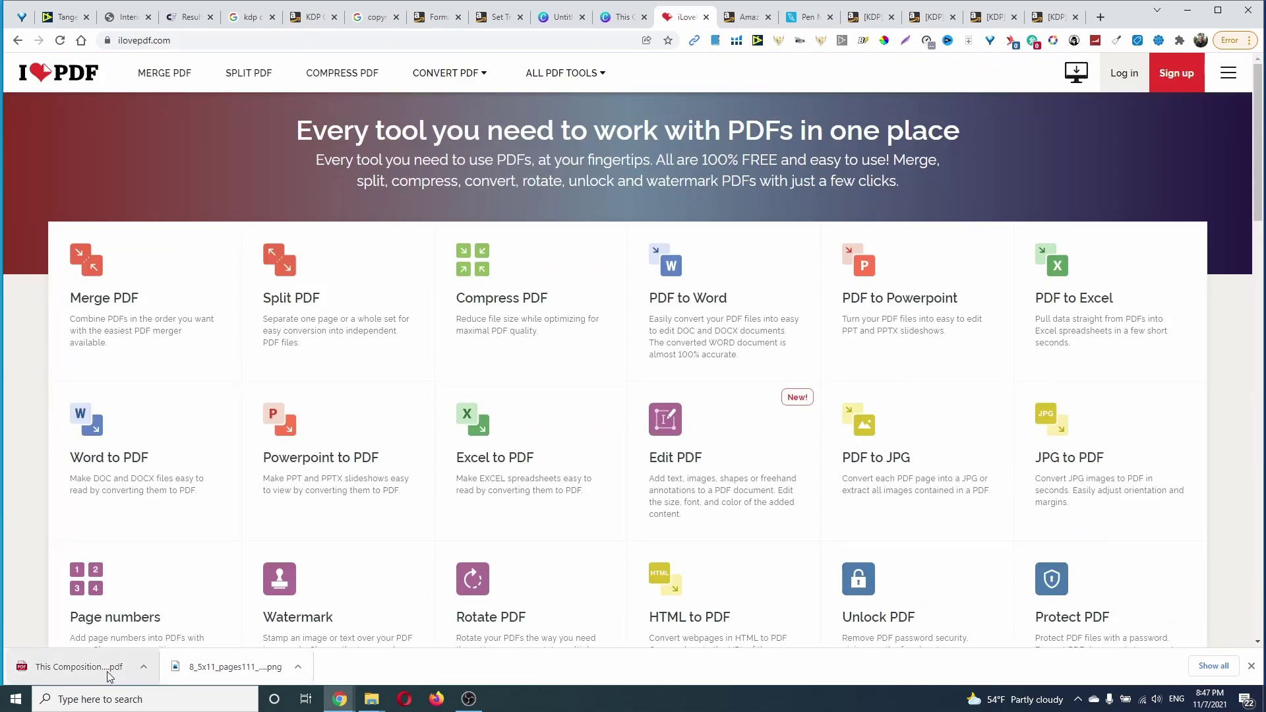
right_click(110, 676)
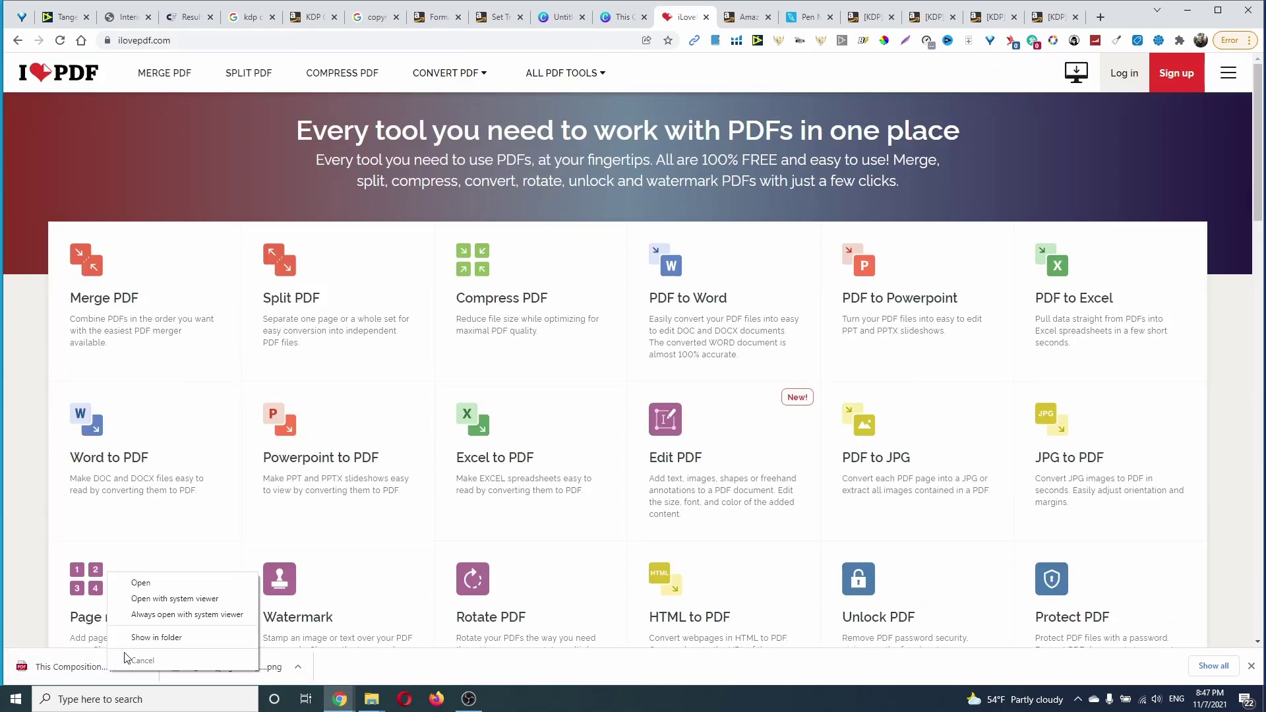
left_click(88, 282)
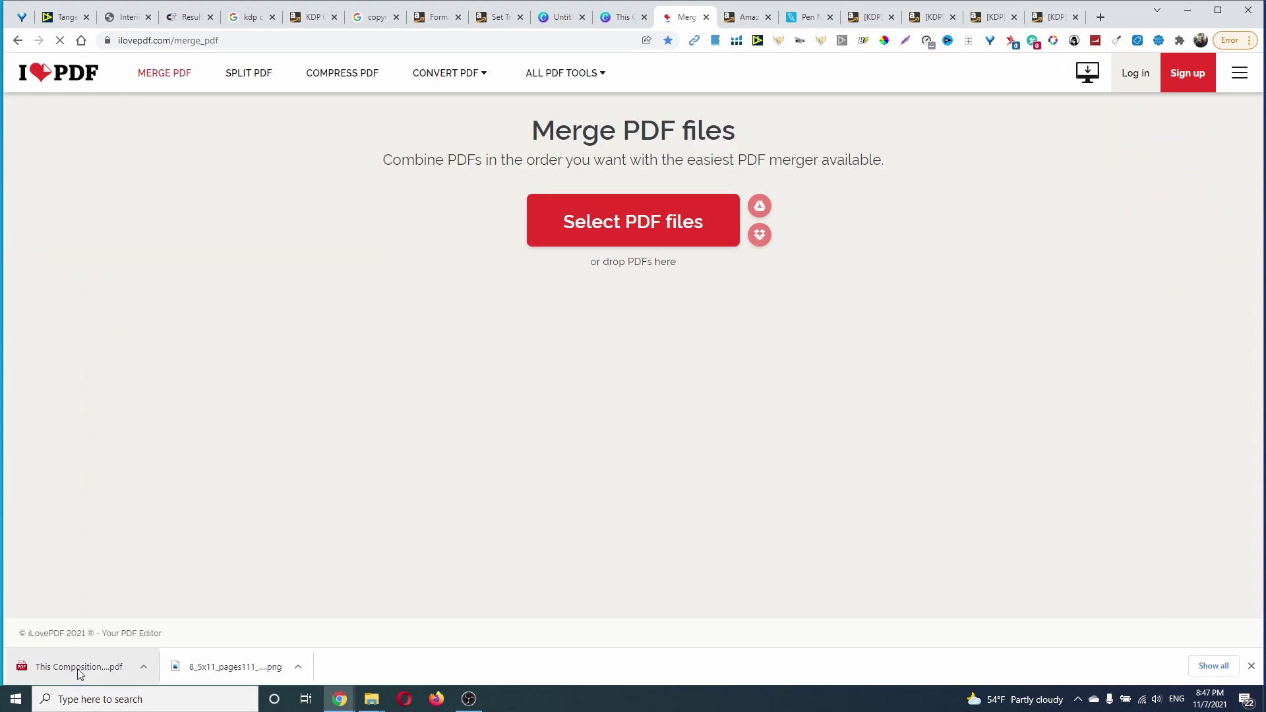
Drag the ownership page PDF and WideRuled_8_5x11_110_bleed.pdf from the folder into the merge
right_click(96, 667)
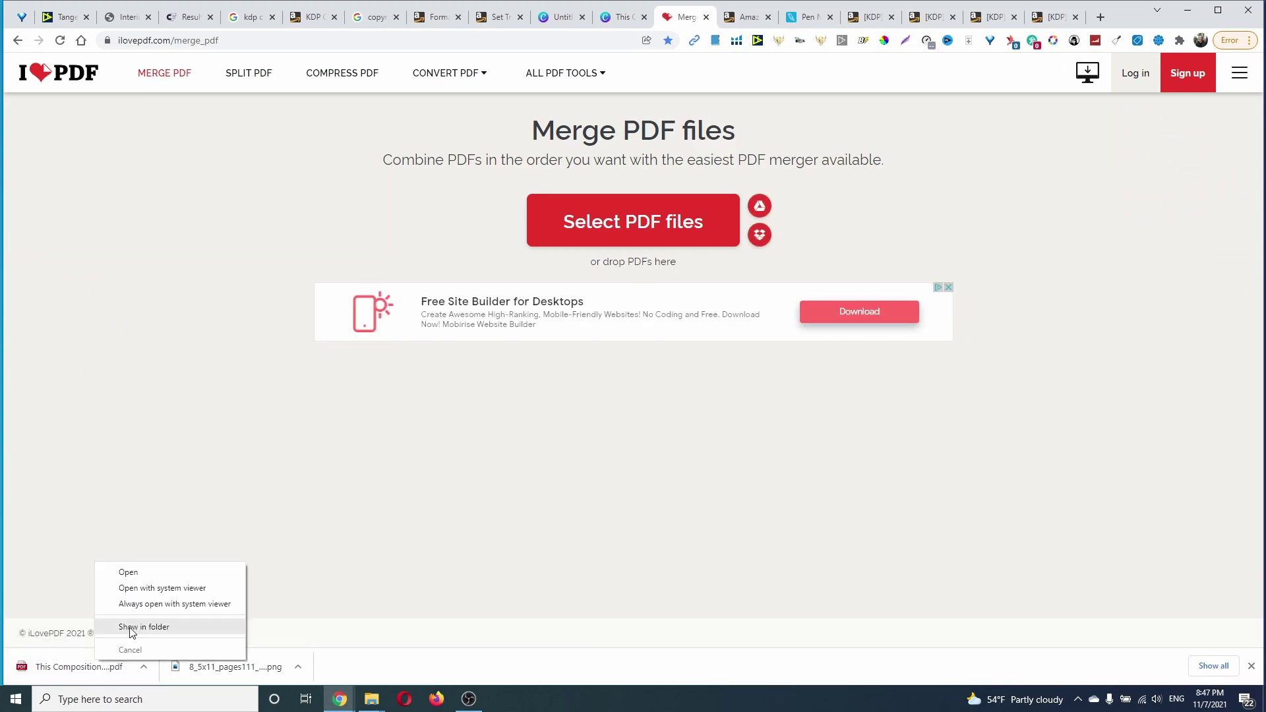
left_click(143, 627)
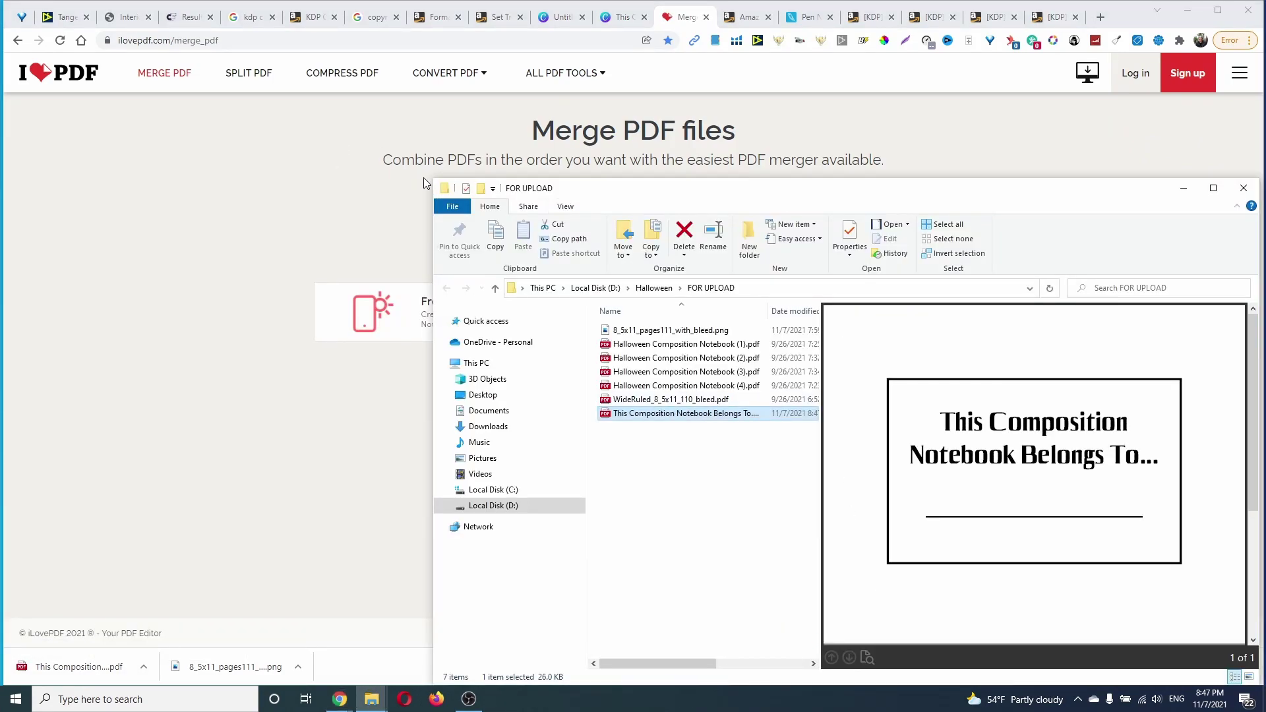
left_click_drag(432, 177, 590, 222)
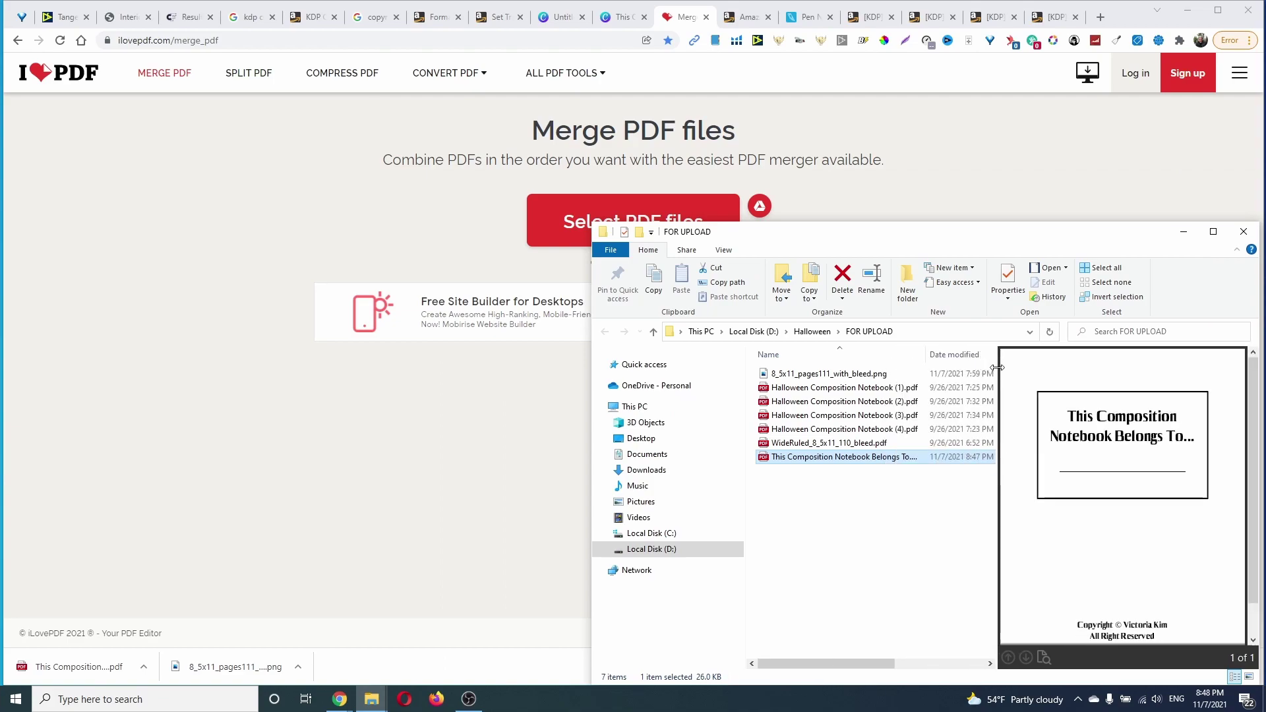
left_click_drag(842, 457, 431, 332)
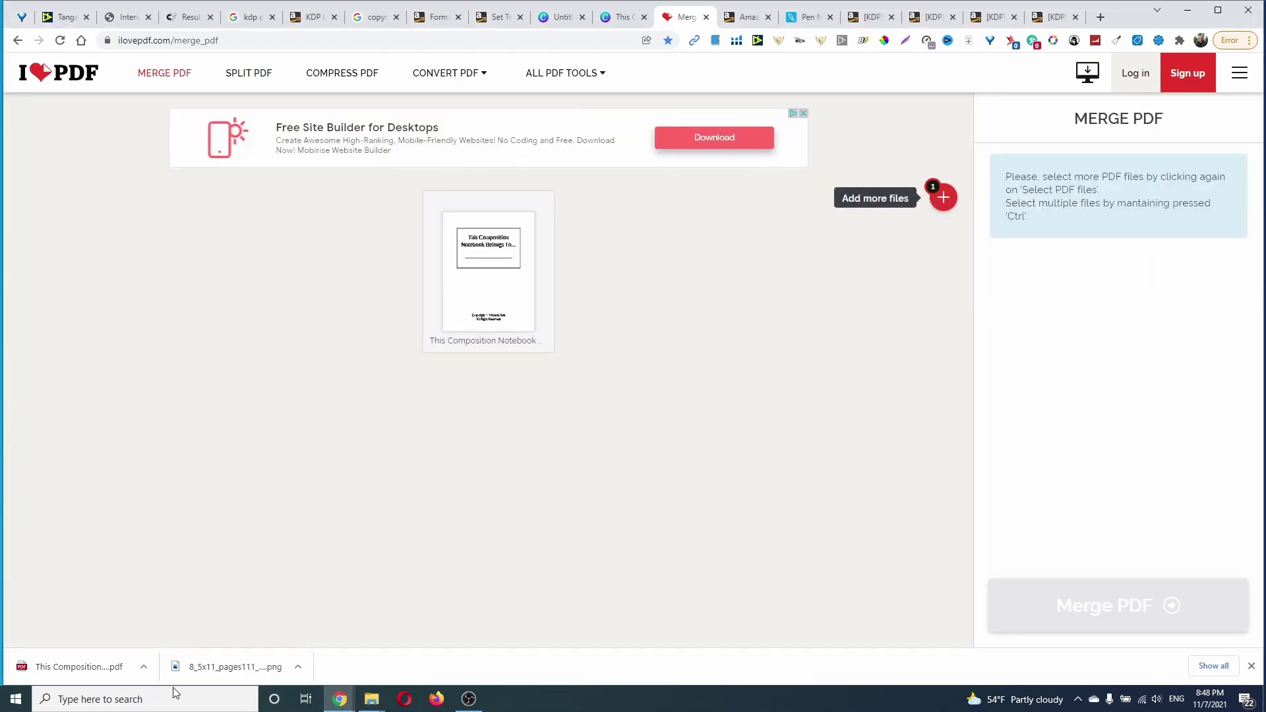
right_click(79, 681)
left_click(117, 644)
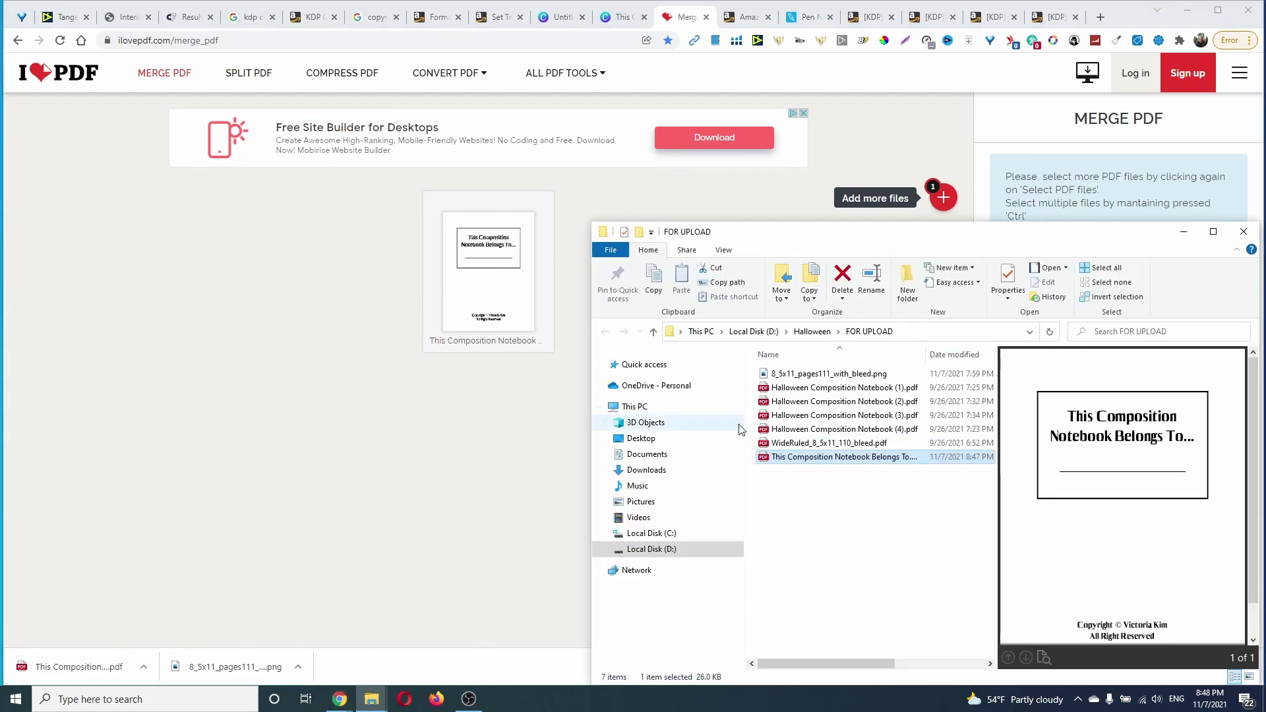
mouse_move(836, 445)
left_mouse_down()
mouse_move(731, 451)
mouse_move(551, 350)
left_mouse_up()
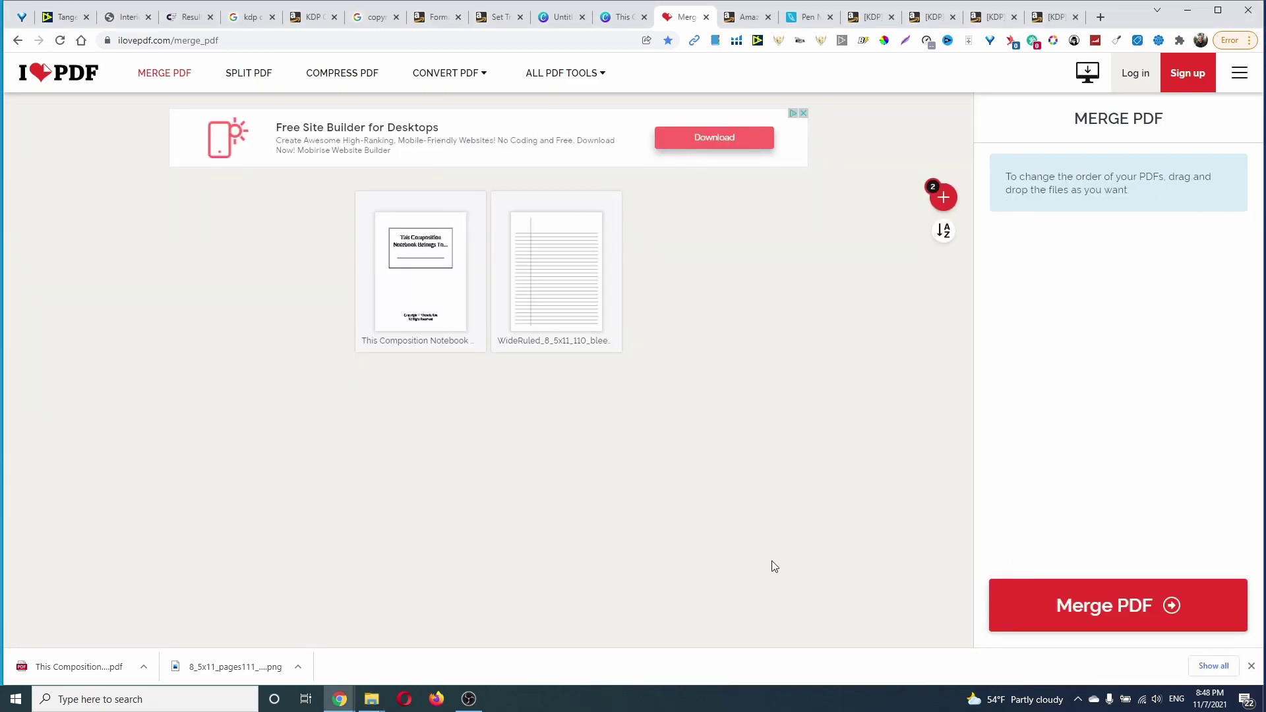
Merge the two PDFs, save the result into FOR UPLOAD and show it in the folder
left_click(1105, 608)
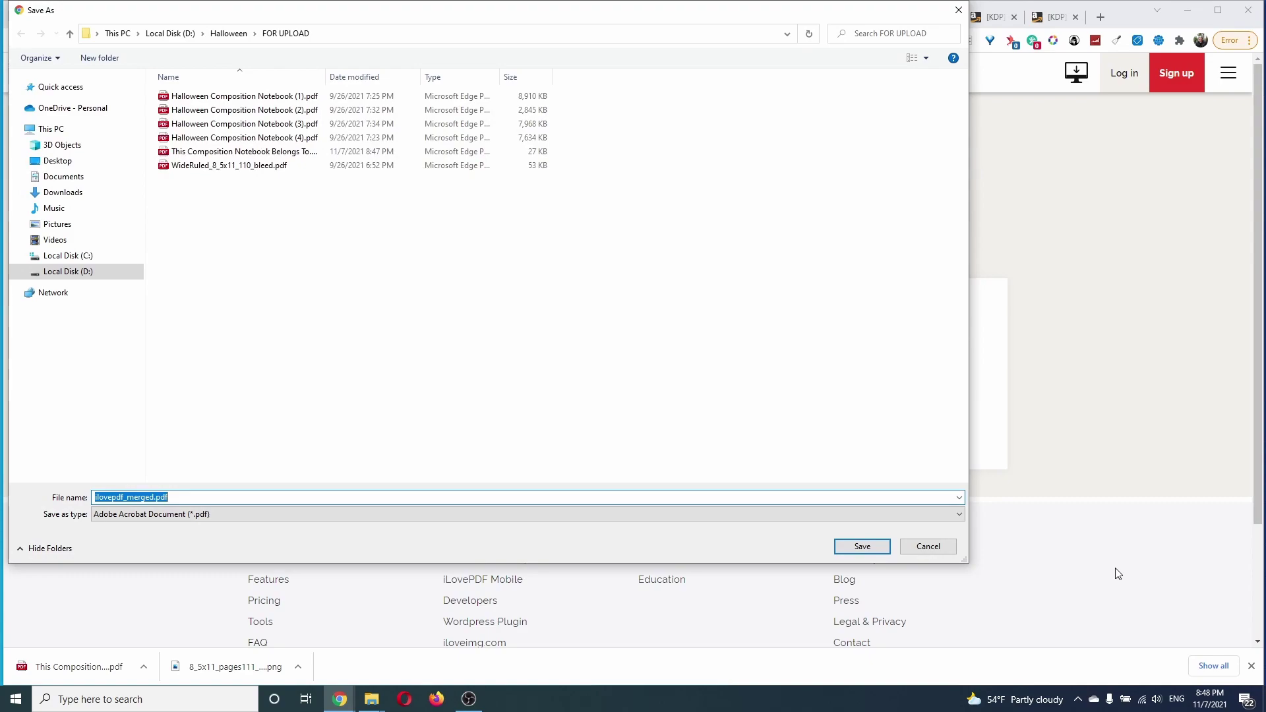
left_click(864, 546)
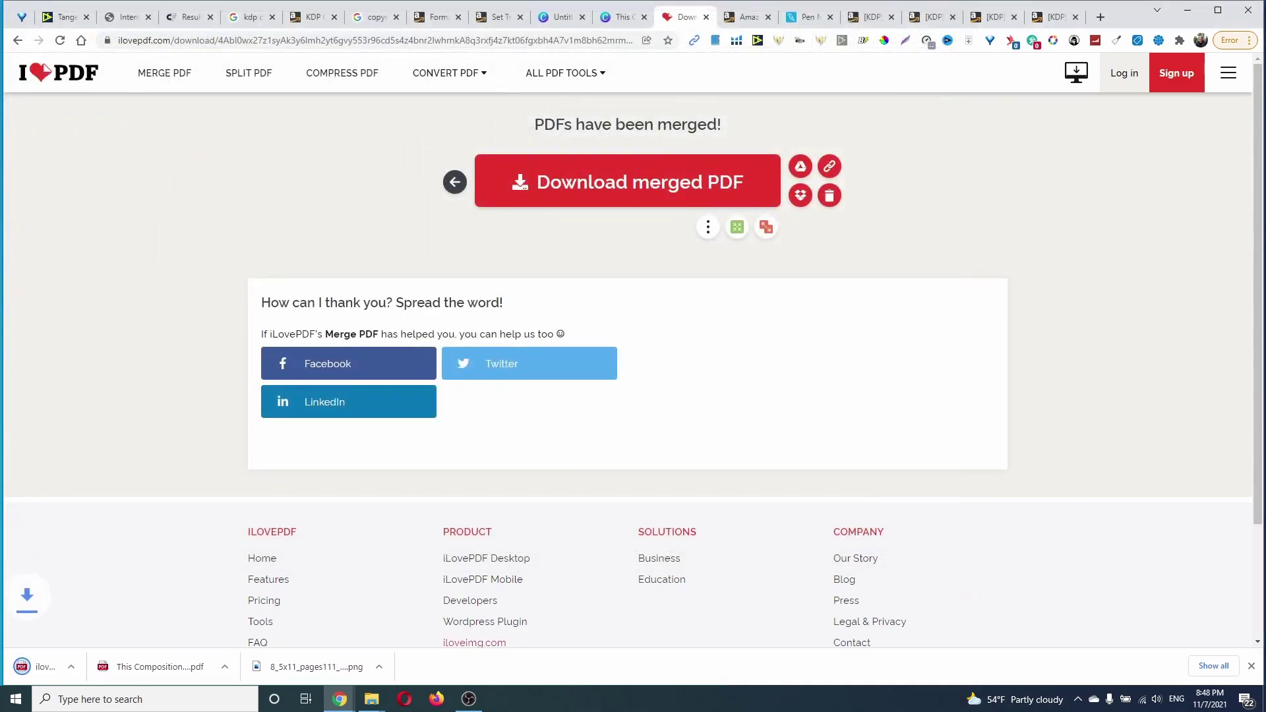
right_click(73, 678)
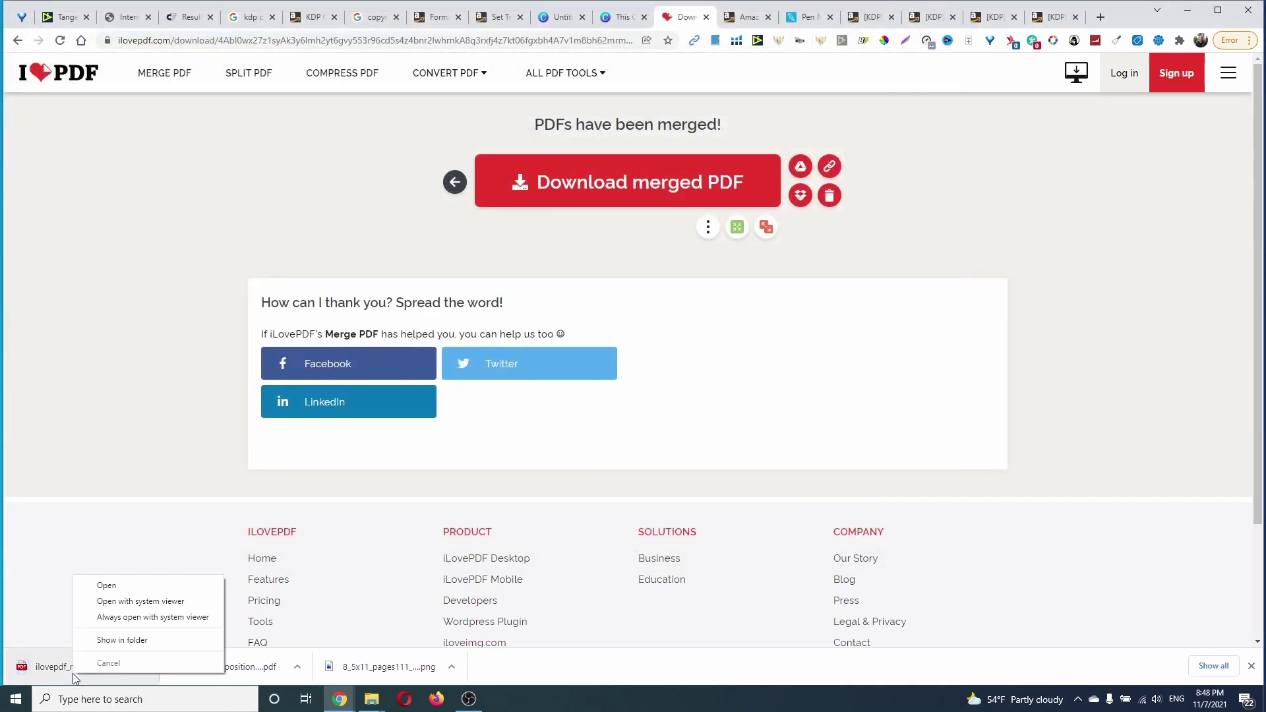
left_click(109, 639)
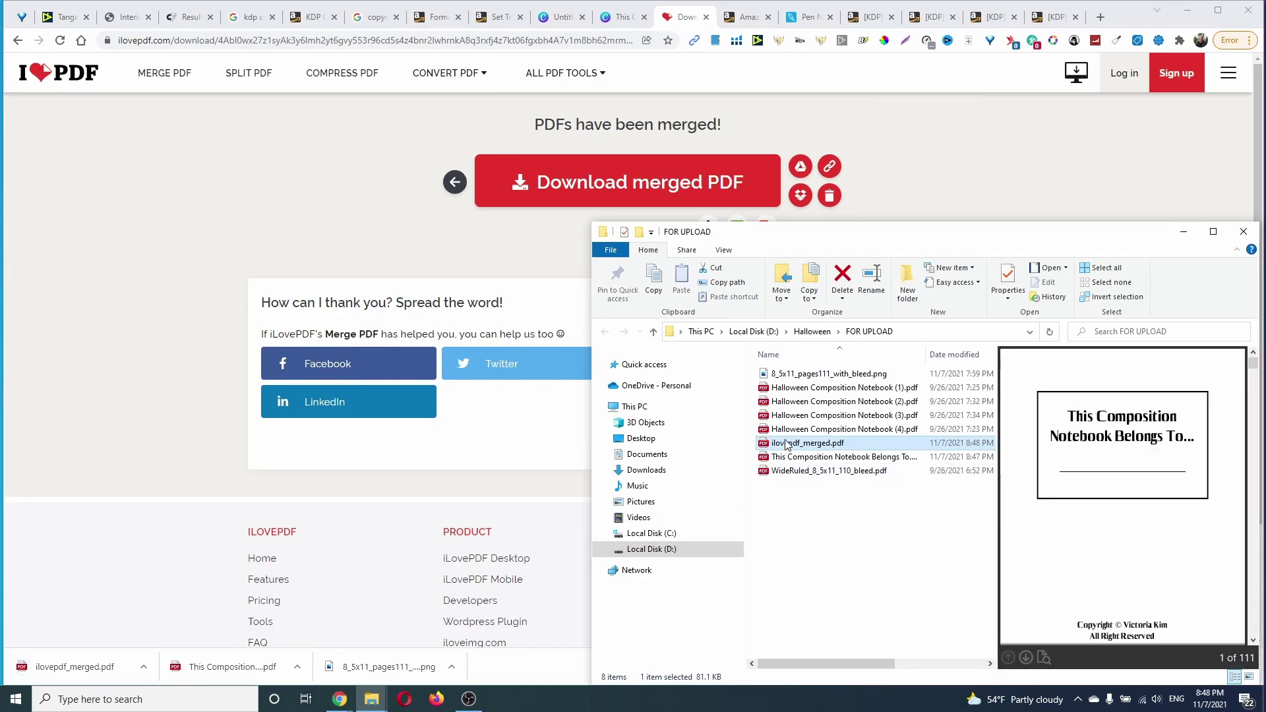
left_click(800, 475)
left_click(800, 471)
Copy the wide-ruled file's name and paste it onto the merged PDF
right_click(799, 470)
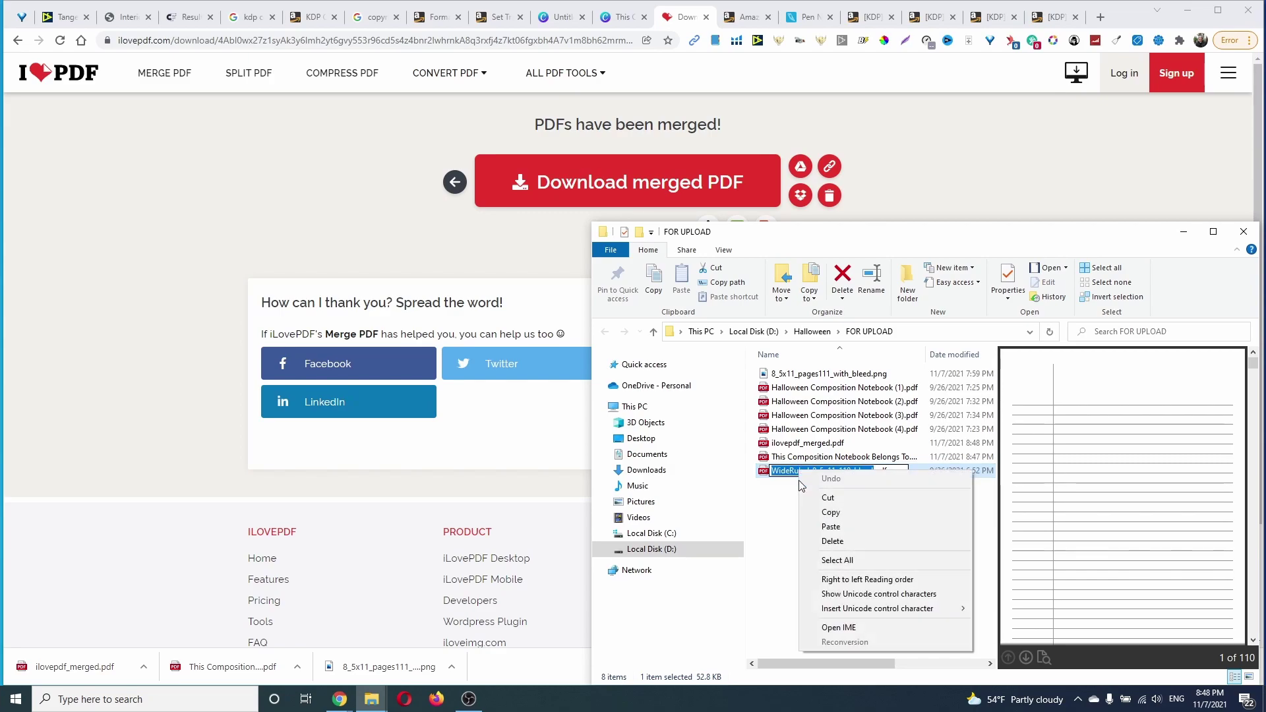
left_click(830, 512)
left_click(794, 447)
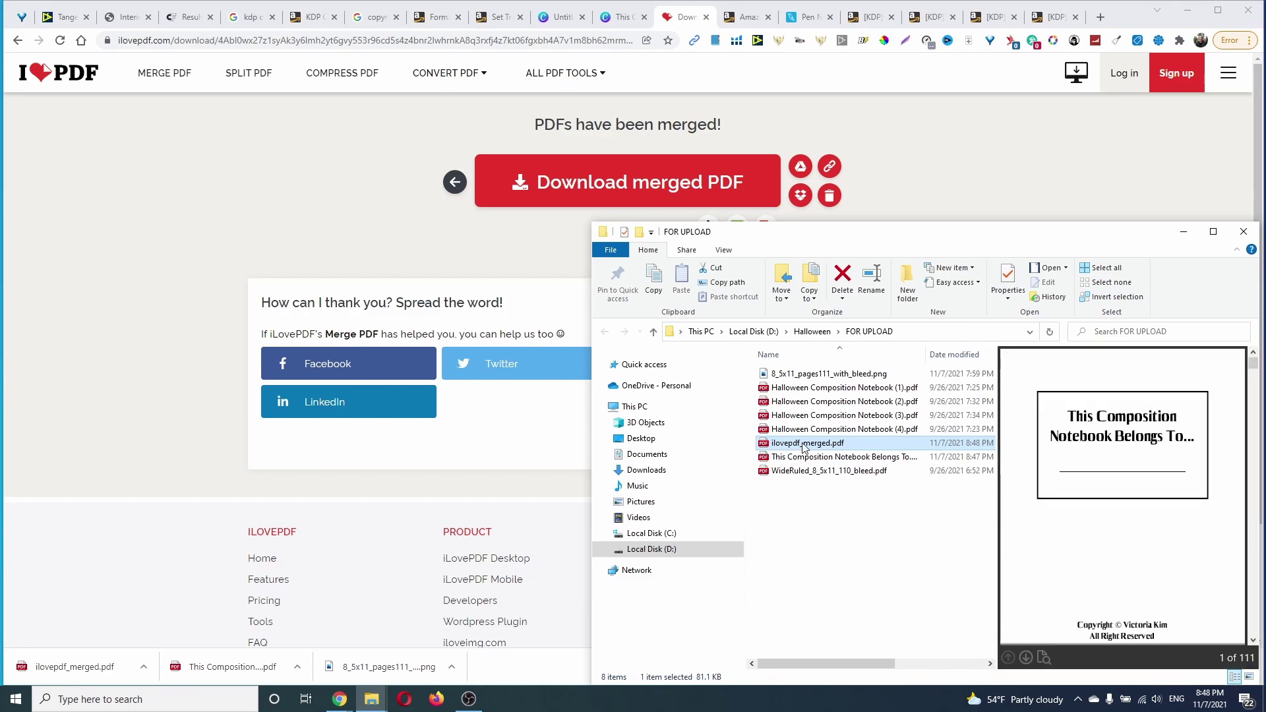
left_click(805, 447)
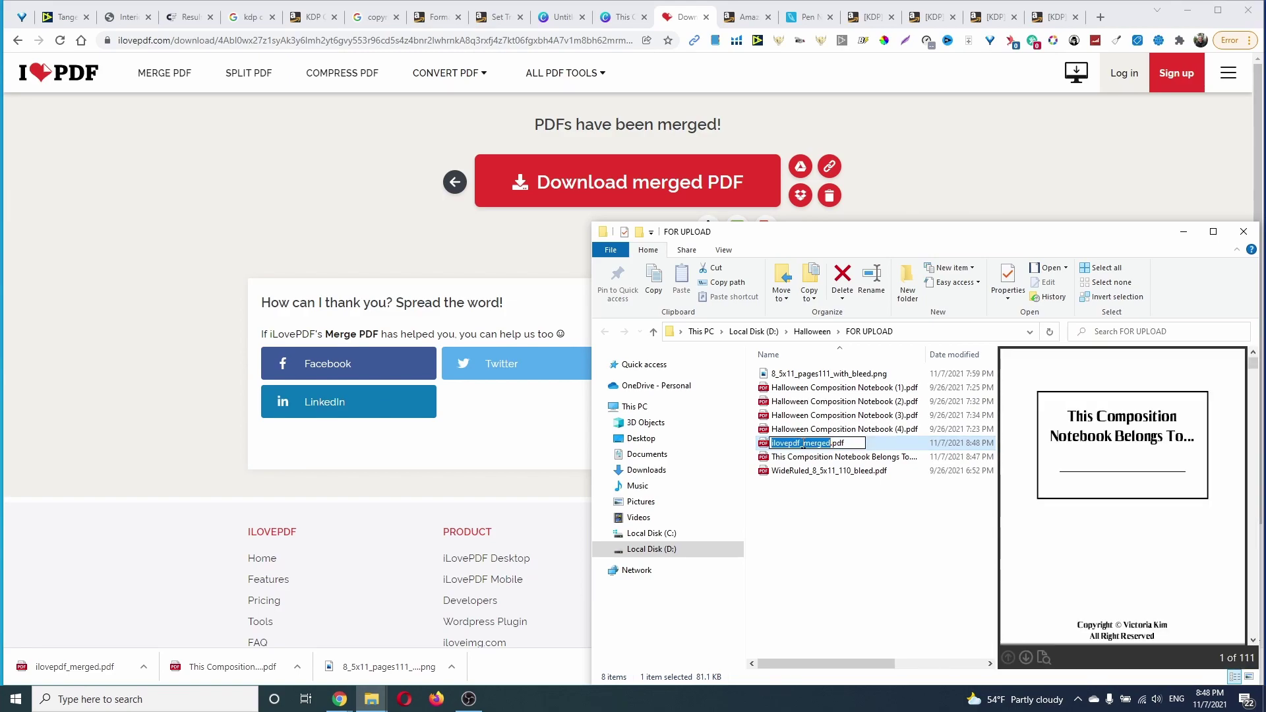
type("WideRuled_8_5x11_110_bleed")
Edit the name to 111-p-CN-WideRuled_8_5x11_bleed.pdf and confirm the rename
key("Left")
key("Left")
key("Left")
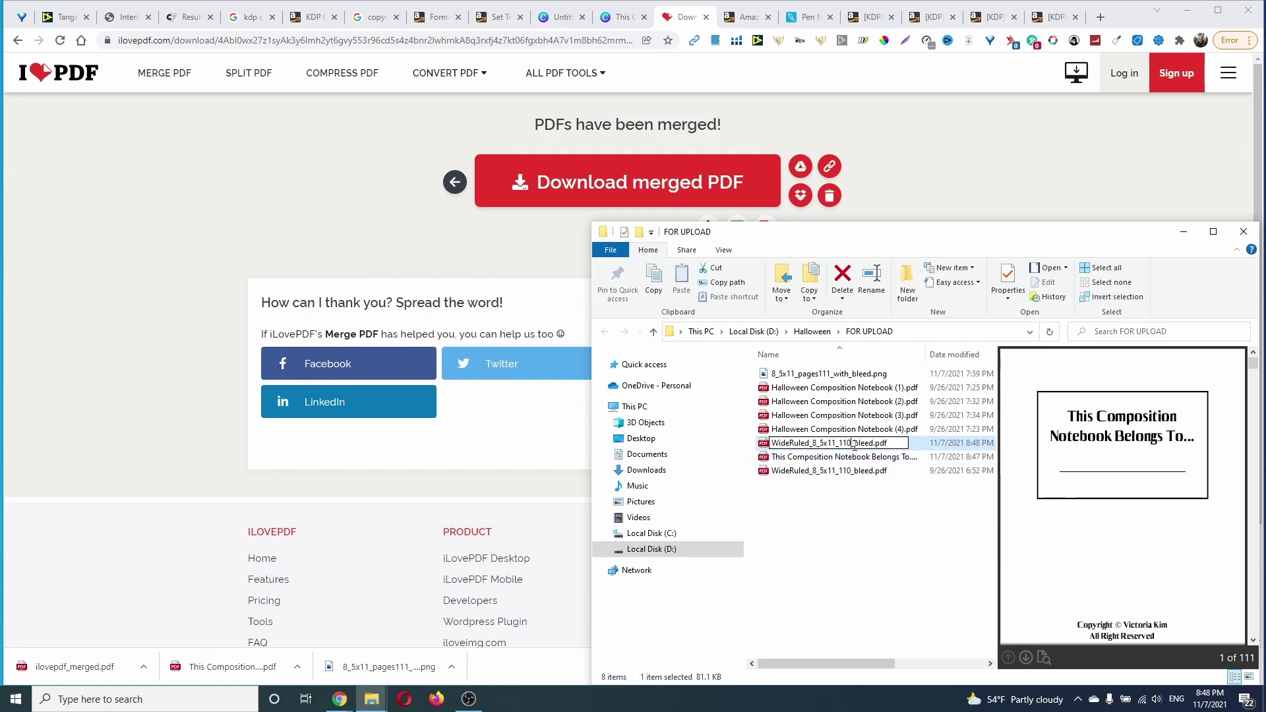
key("Right")
key("BackSpace")
key("BackSpace")
key("BackSpace")
key("BackSpace")
left_click(772, 442)
type("111")
type("-")
type("-")
key("BackSpace")
type("p")
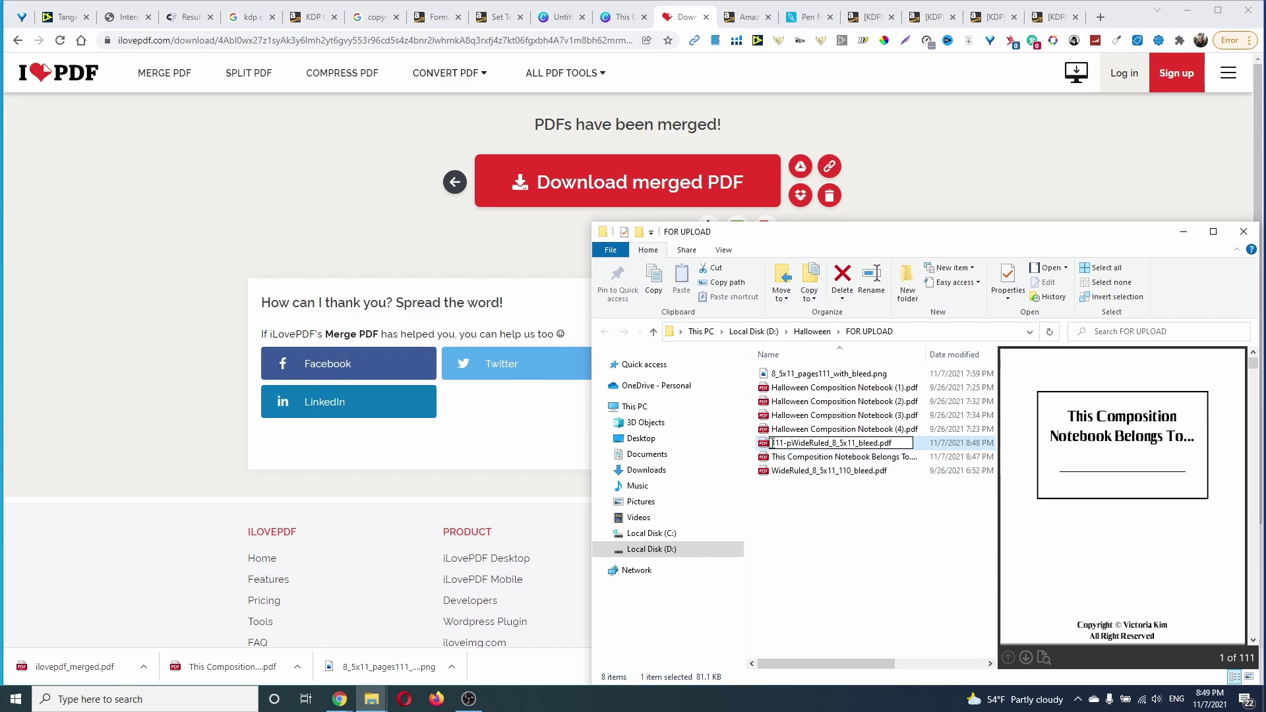
type("-")
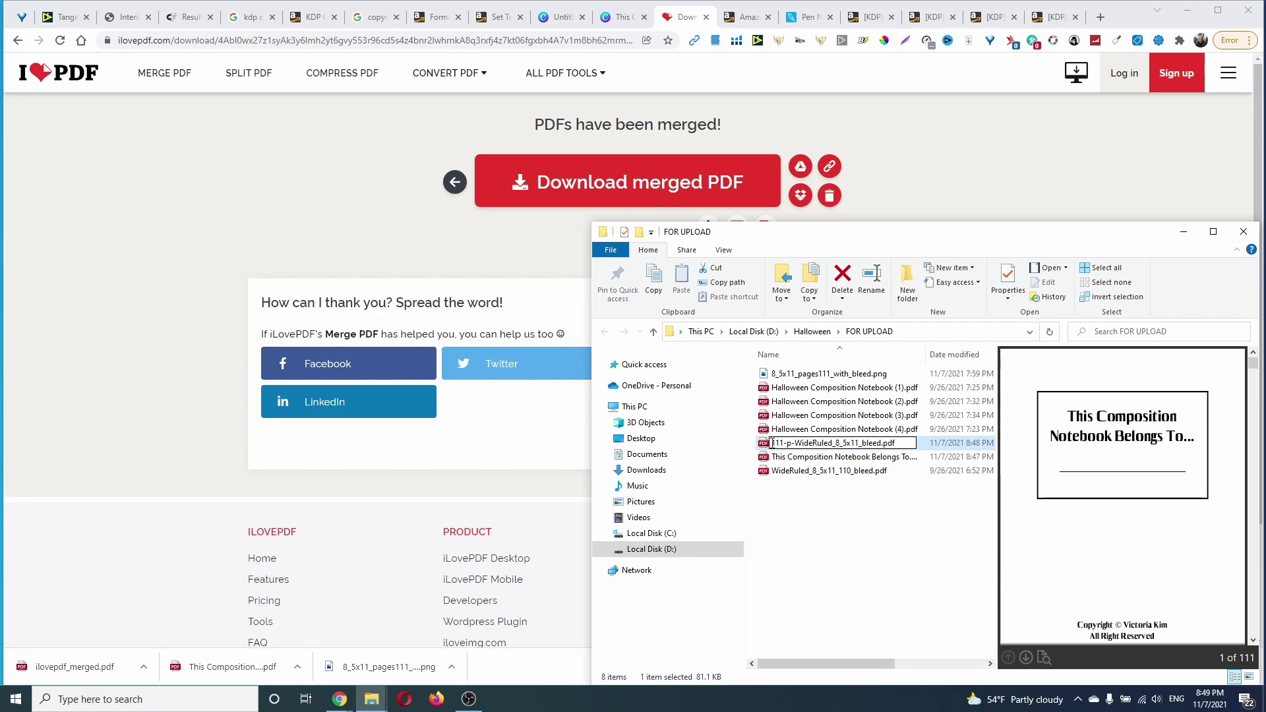
type("CN")
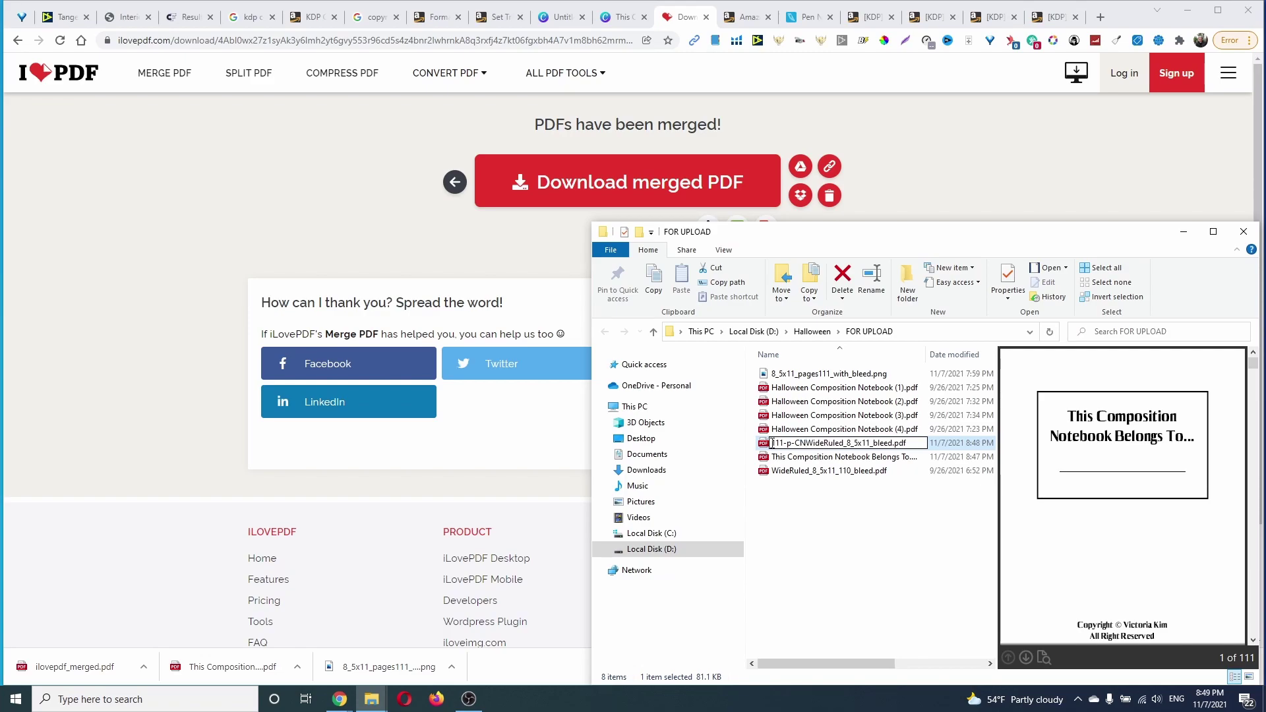
type("-")
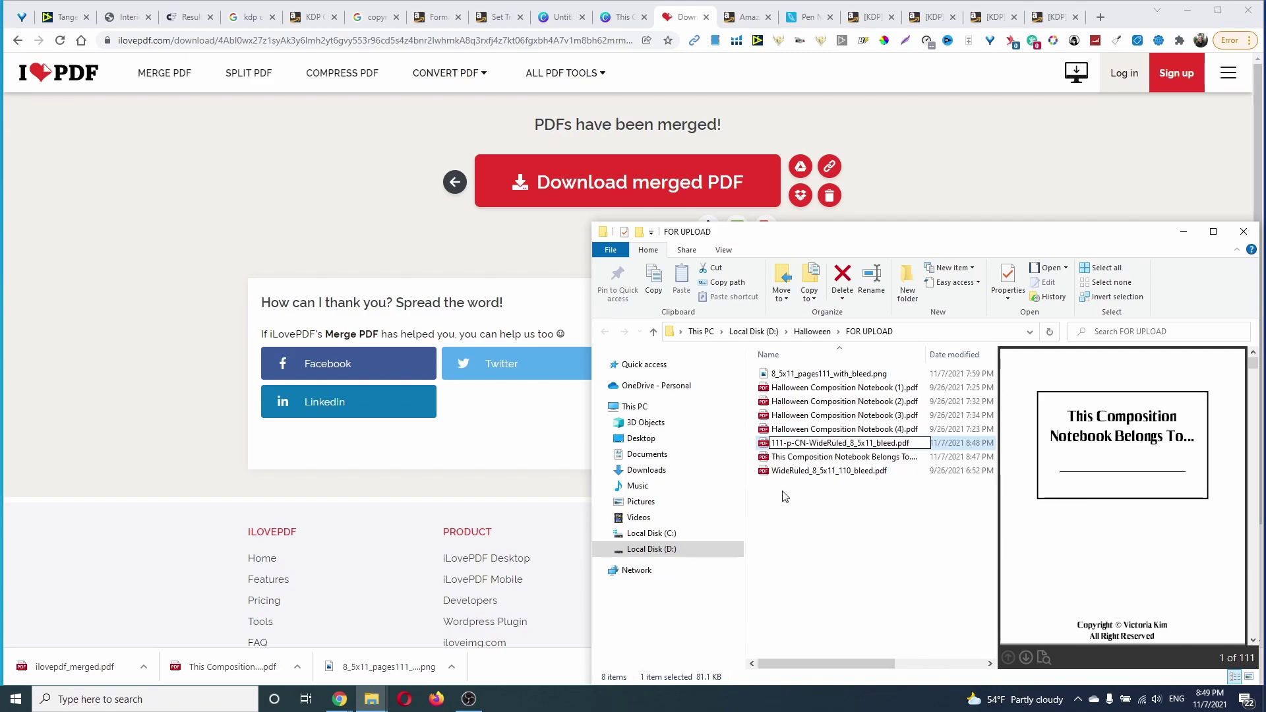
left_click(974, 540)
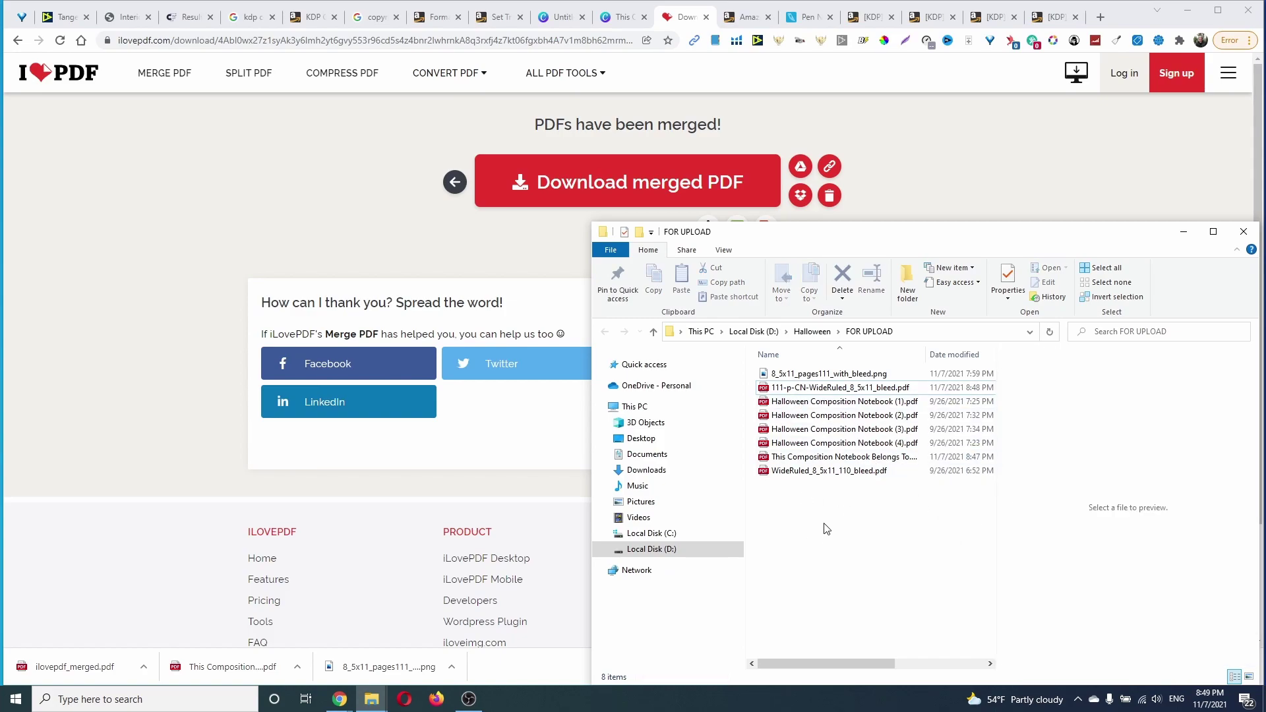
Create a new folder named INTERIOR inside FOR UPLOAD
right_click(852, 558)
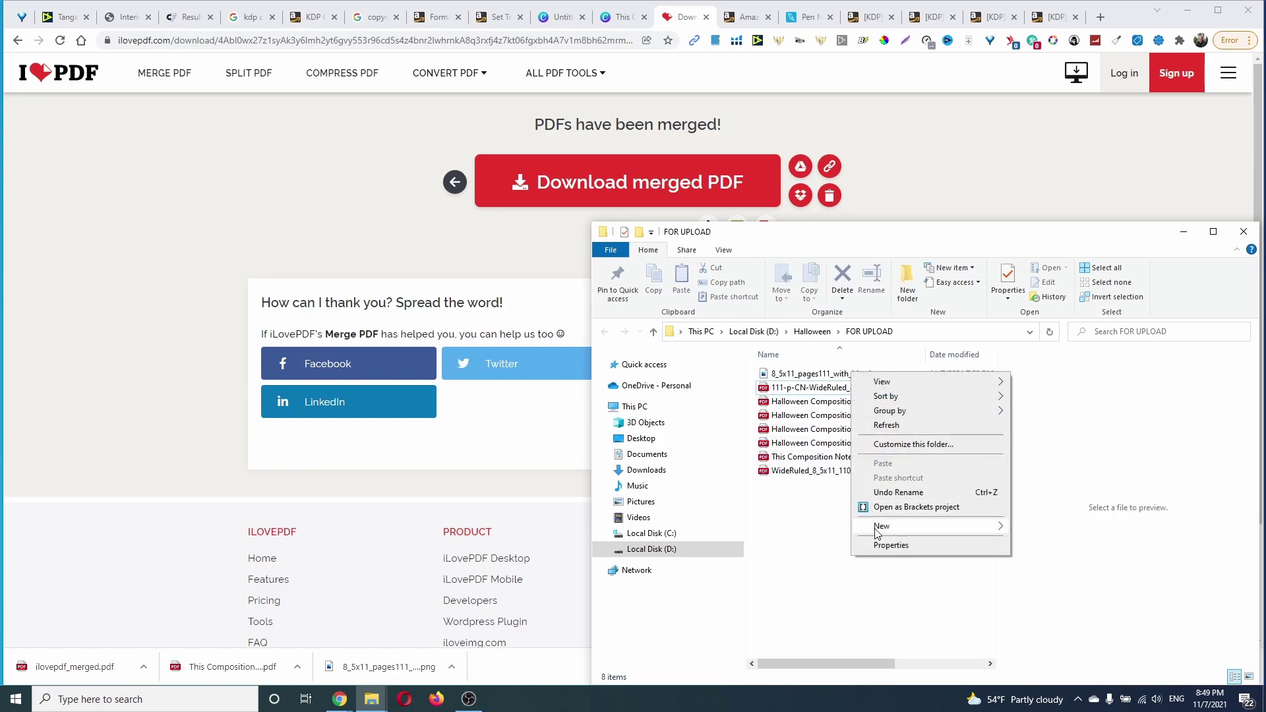
mouse_move(930, 526)
left_click(1077, 528)
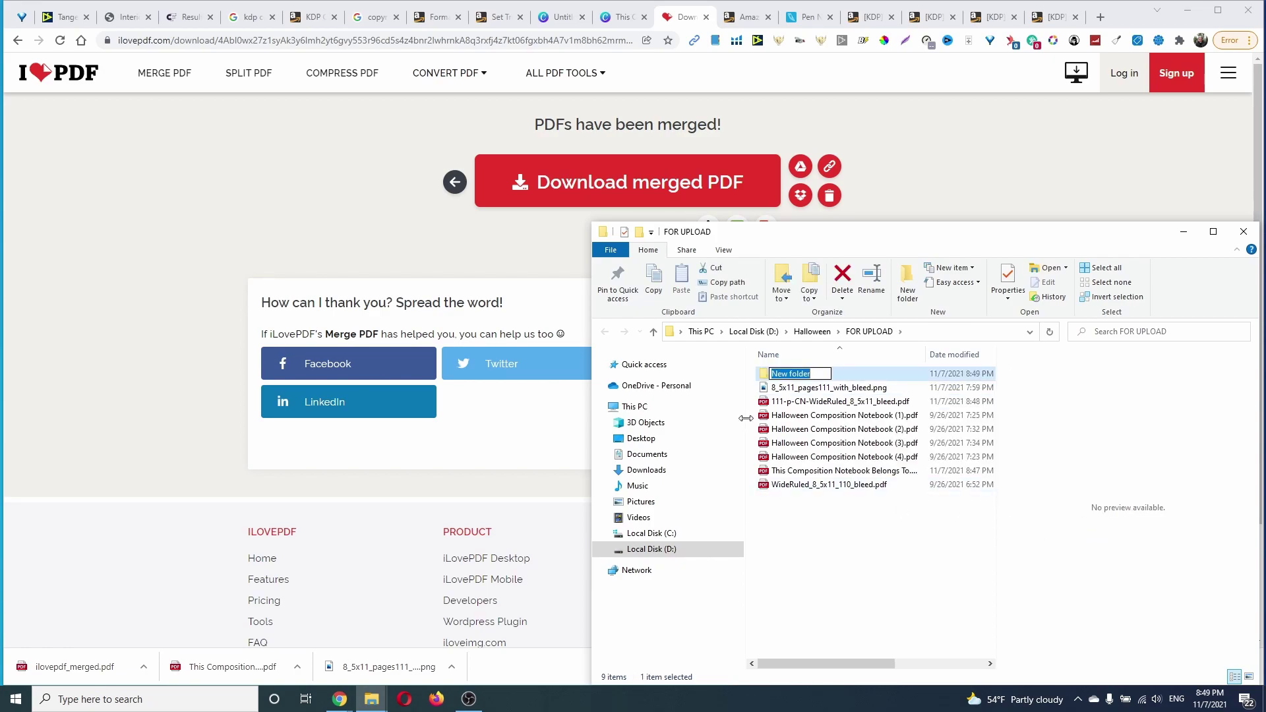
type("INT")
type("RIOR")
left_click(824, 520)
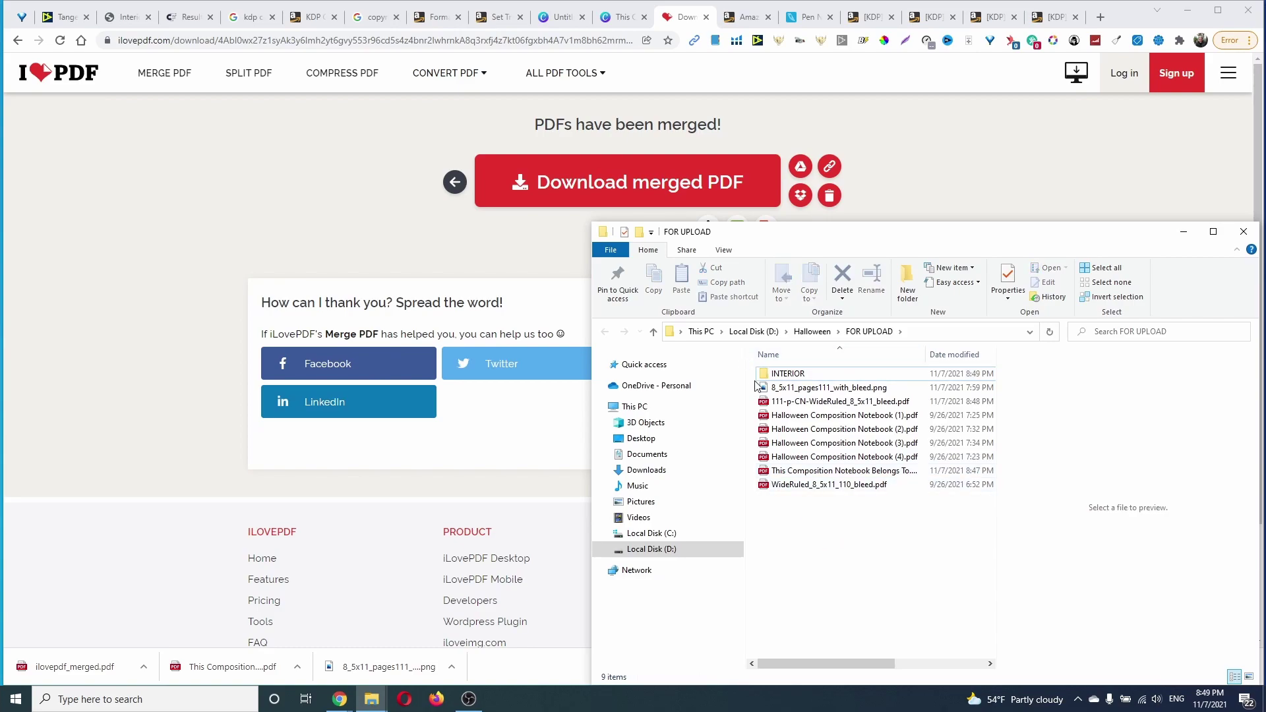
Move the PNG and older wide-ruled PDF into INTERIOR and delete the ownership page PDF
left_click_drag(794, 394, 788, 375)
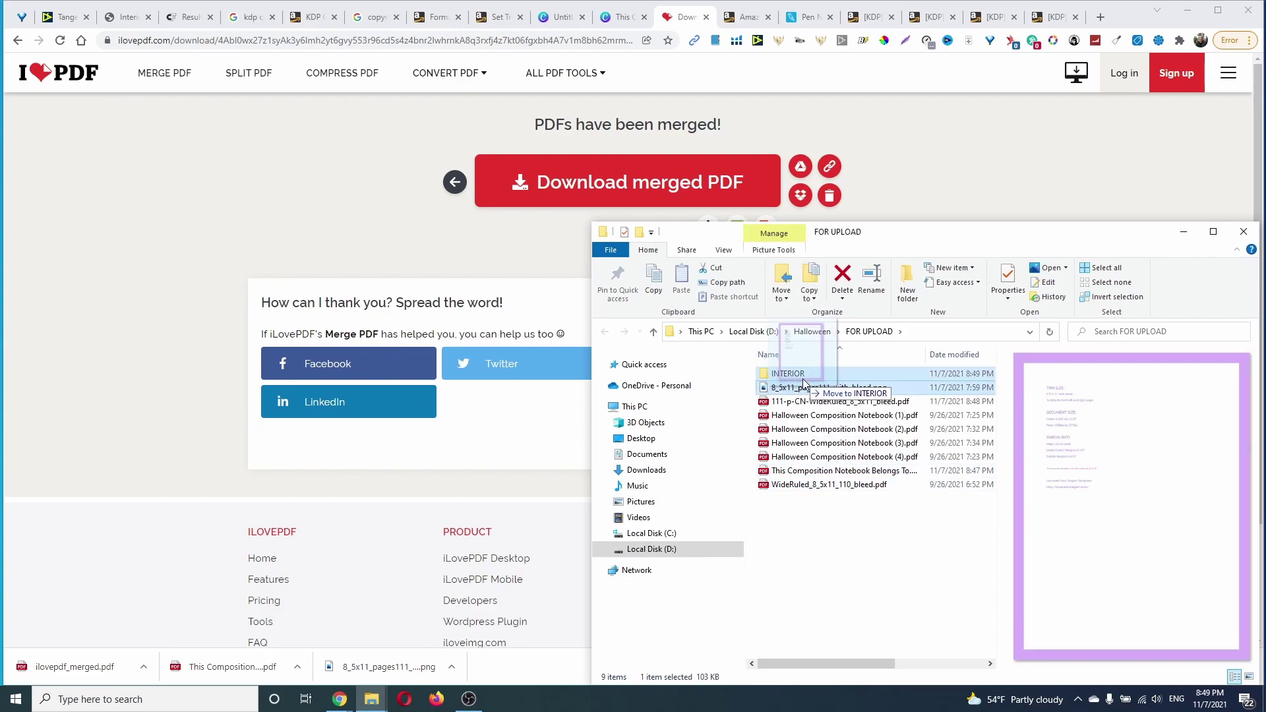
mouse_move(817, 473)
left_mouse_down()
mouse_move(856, 389)
mouse_move(787, 374)
left_mouse_up()
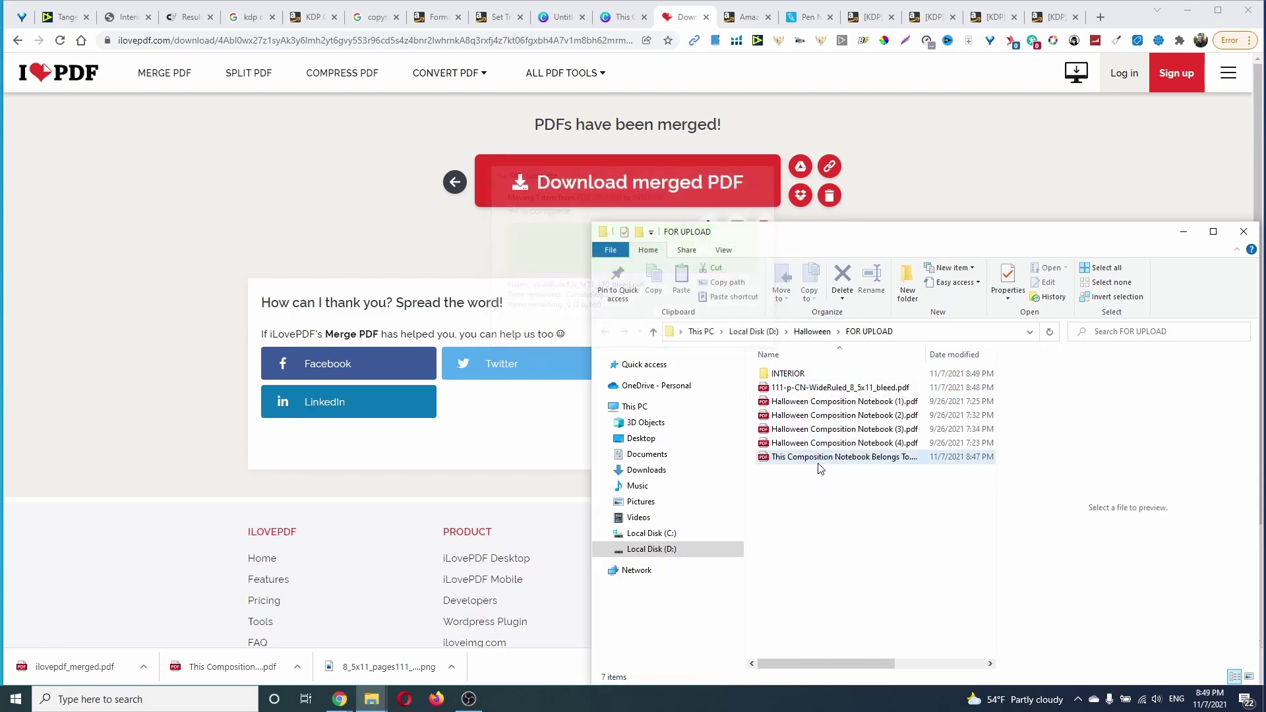
left_click_drag(821, 462, 914, 476)
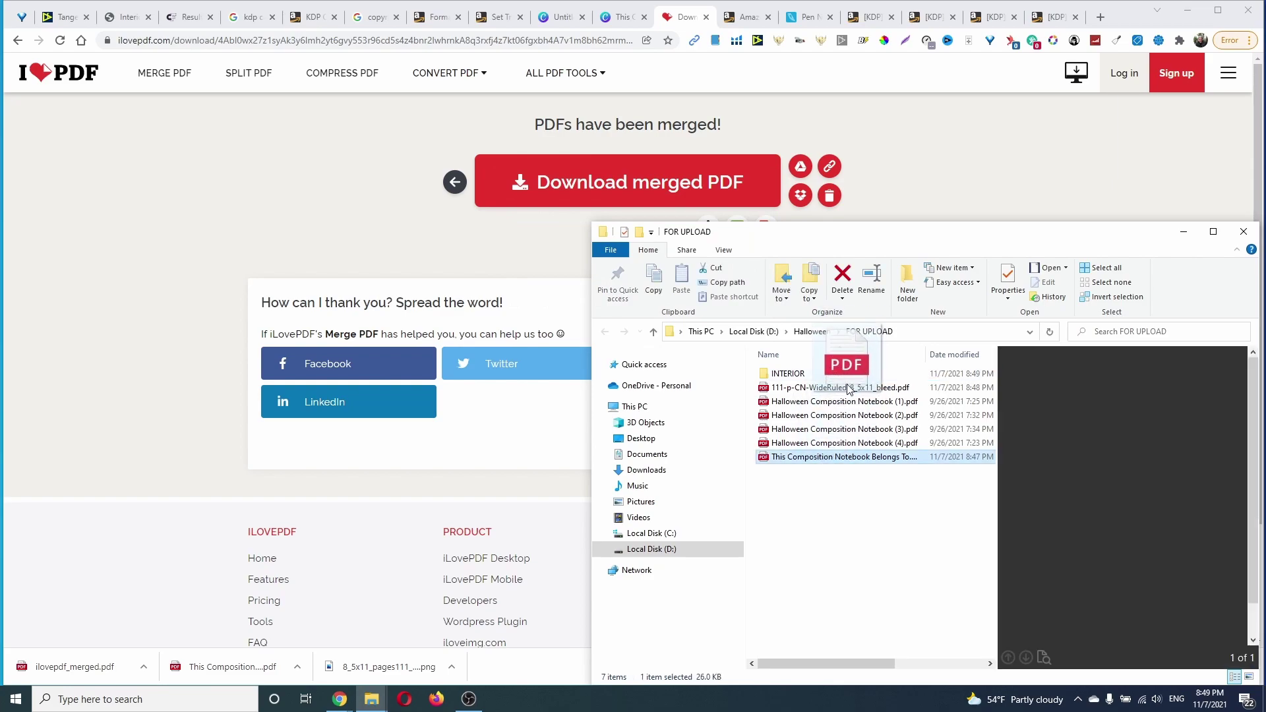
key("Delete")
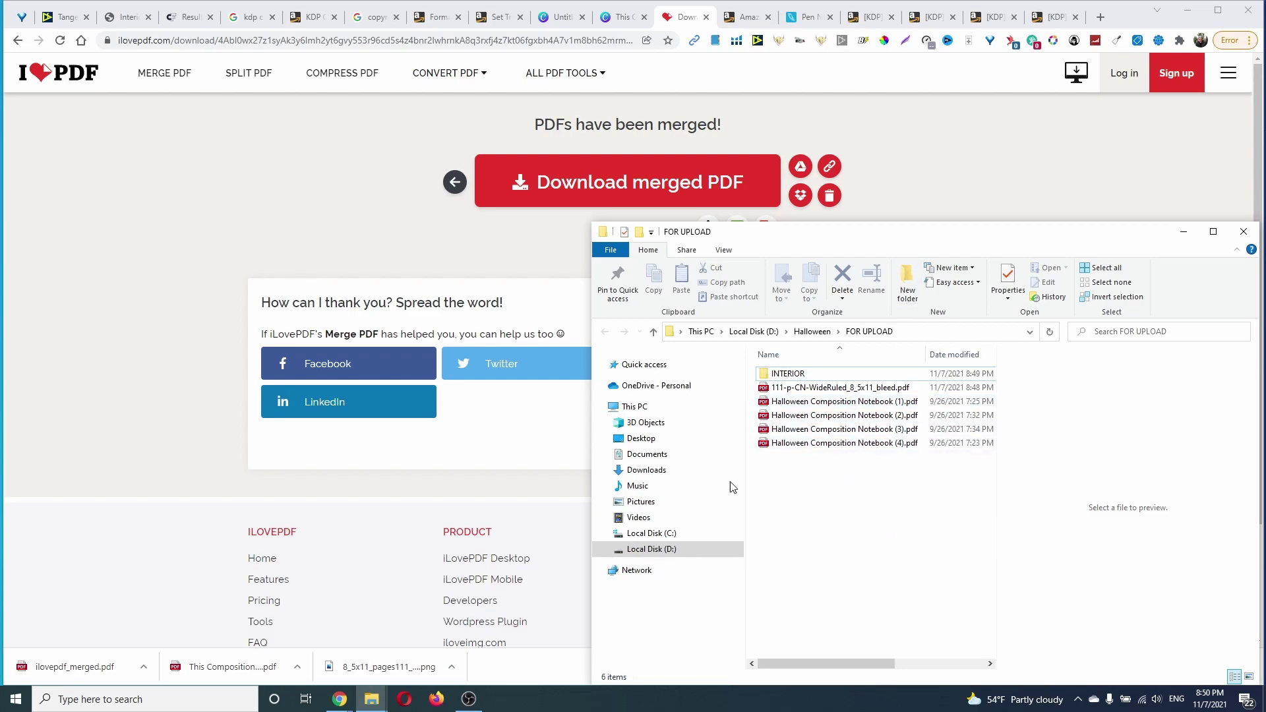
Start a new paperback from the KDP Bookshelf, then switch to the existing Composition Notebook draft
left_click(737, 19)
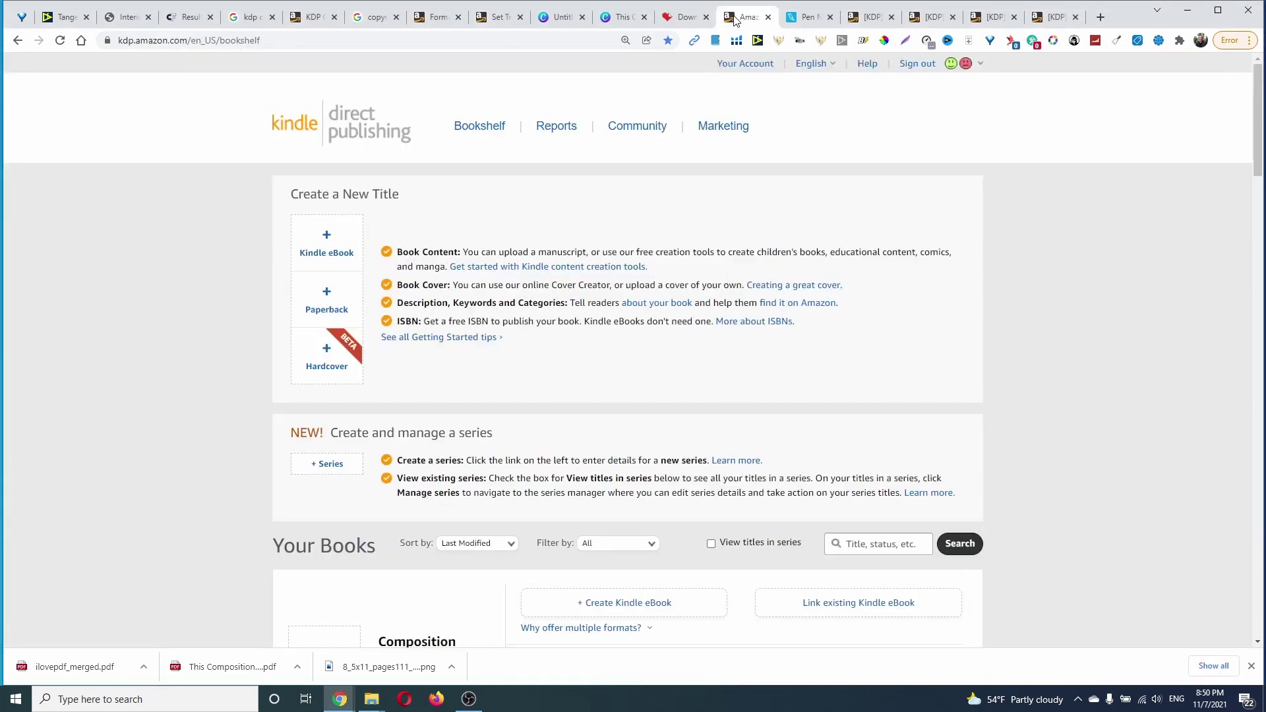
left_click(323, 294)
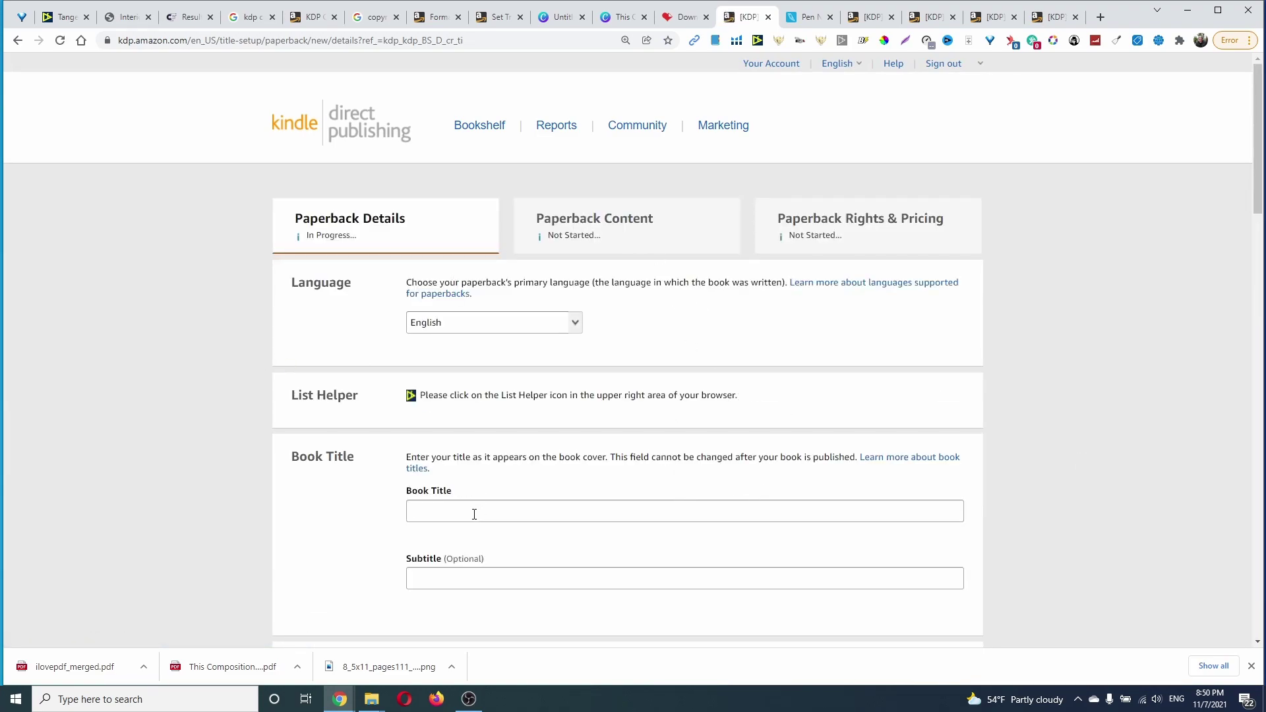
scroll(473, 513, "down", 2)
left_click(520, 444)
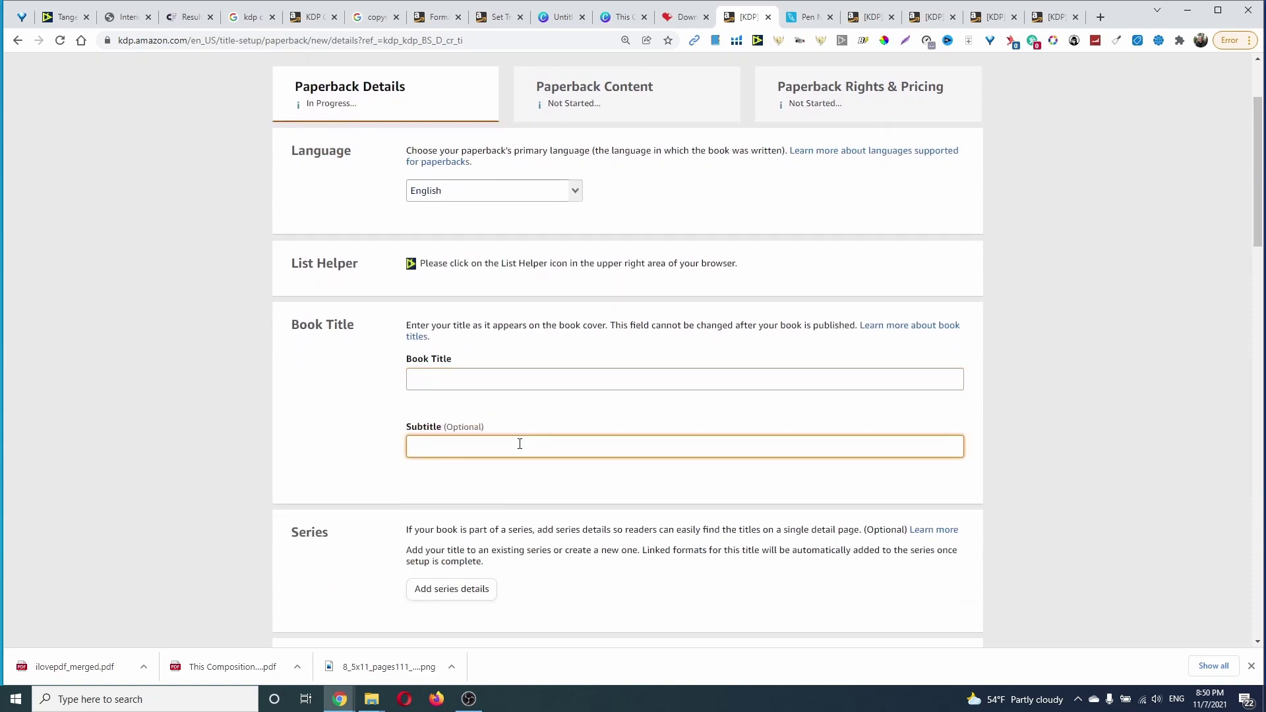
scroll(520, 445, "down", 2)
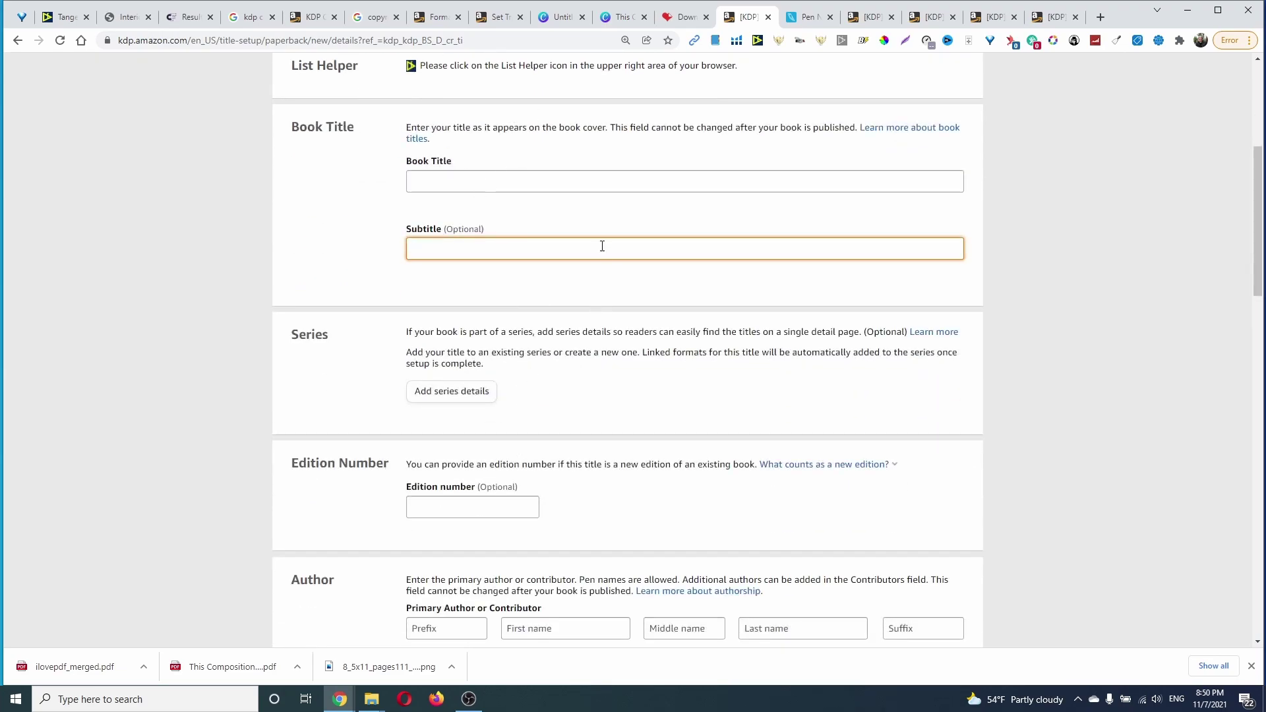
scroll(582, 392, "down", 3)
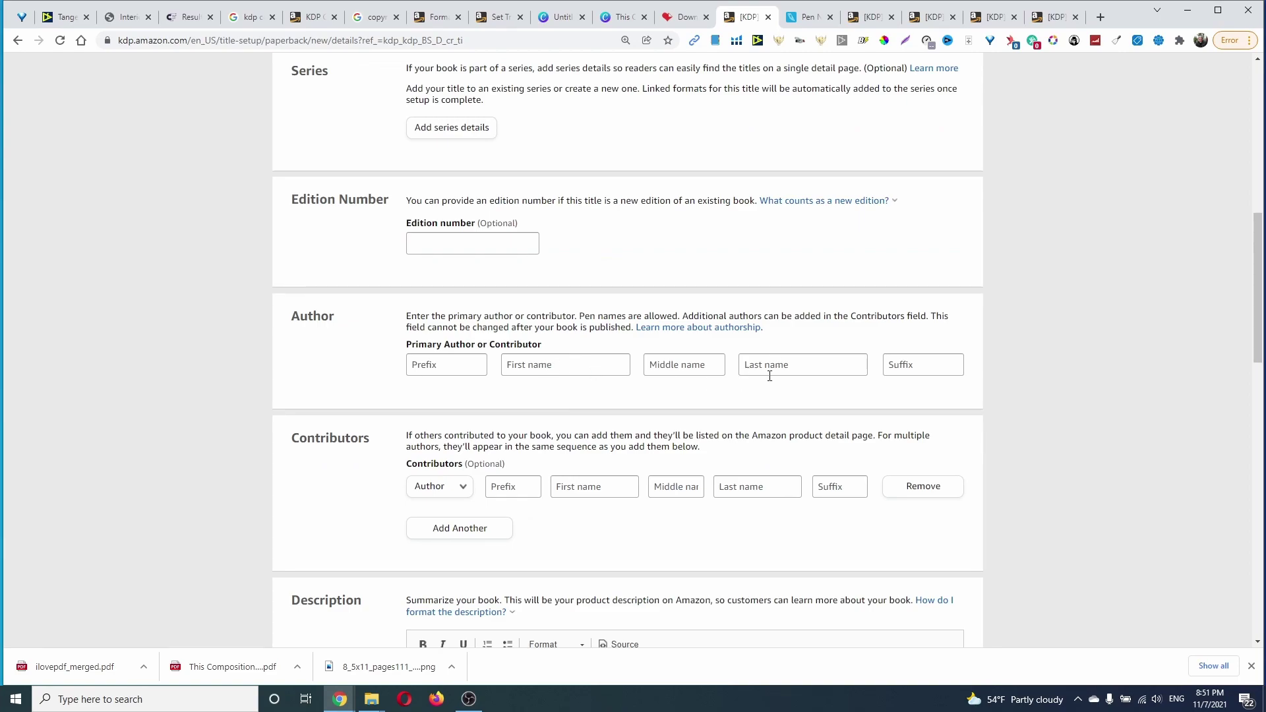
scroll(758, 394, "down", 2)
scroll(706, 446, "down", 3)
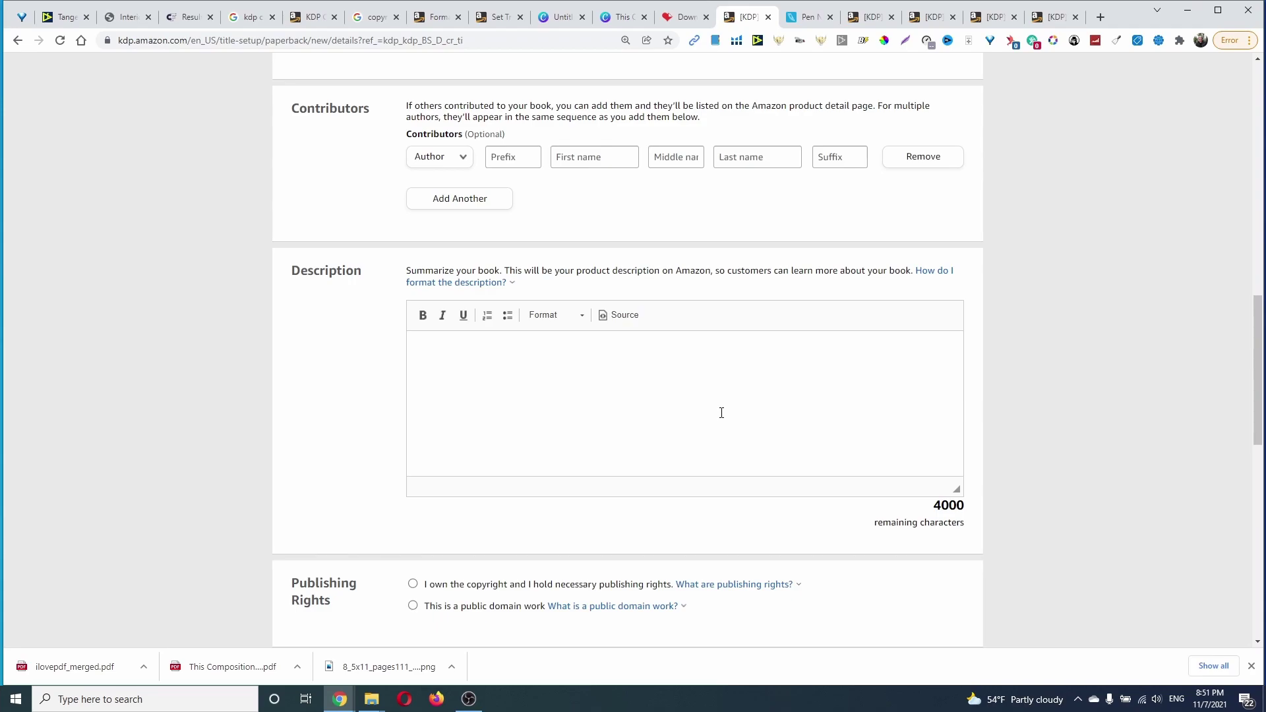
scroll(722, 413, "down", 1)
scroll(673, 420, "down", 3)
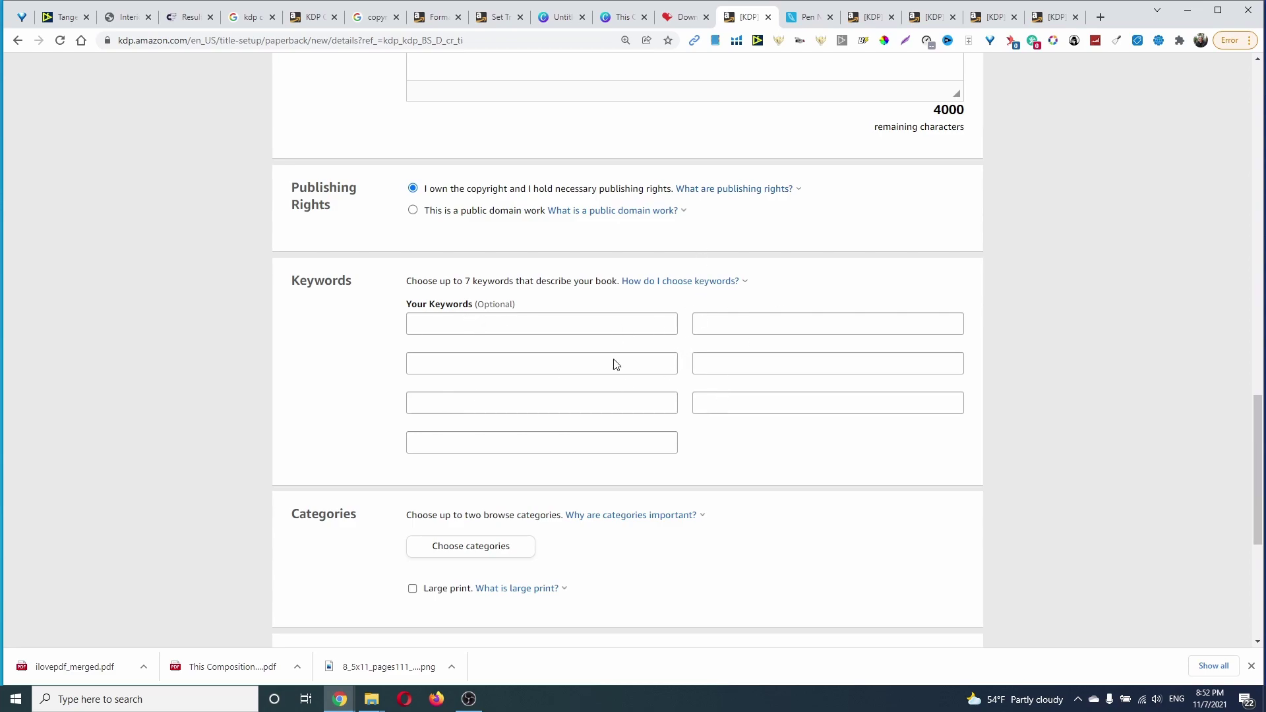
scroll(698, 391, "down", 2)
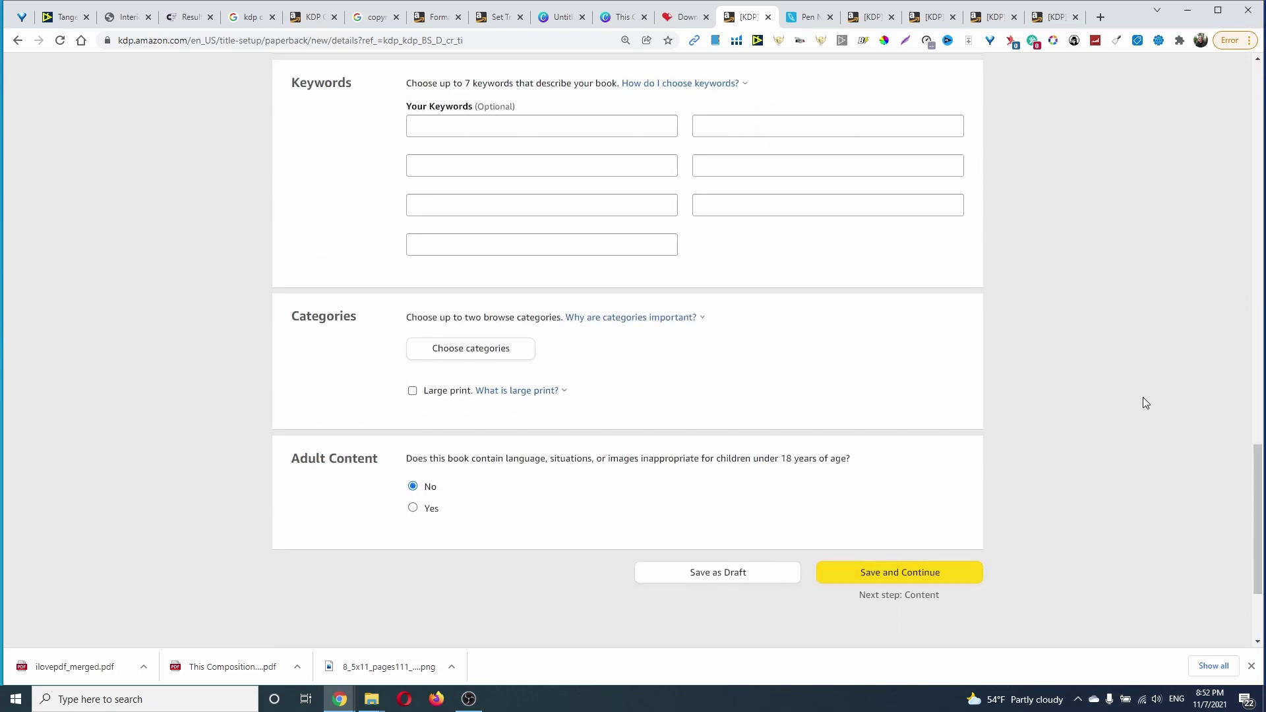
scroll(1108, 337, "up", 2)
scroll(1044, 396, "up", 5)
scroll(925, 311, "up", 3)
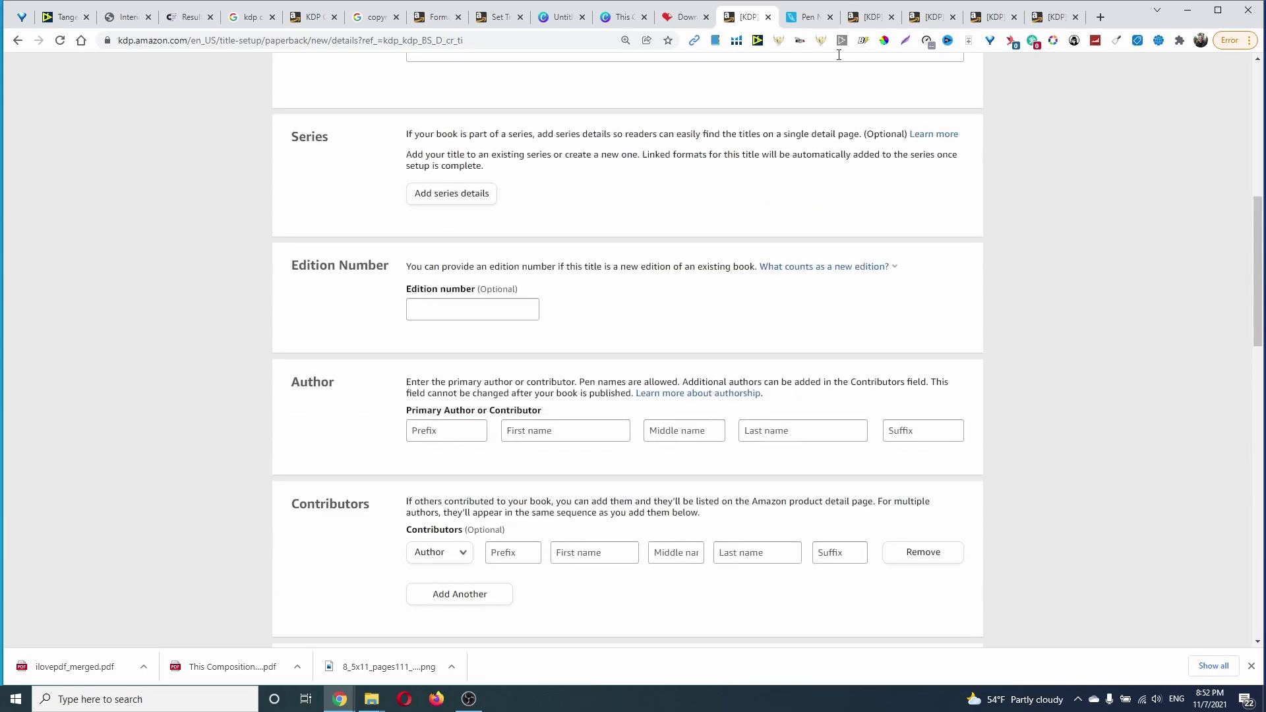
left_click(871, 17)
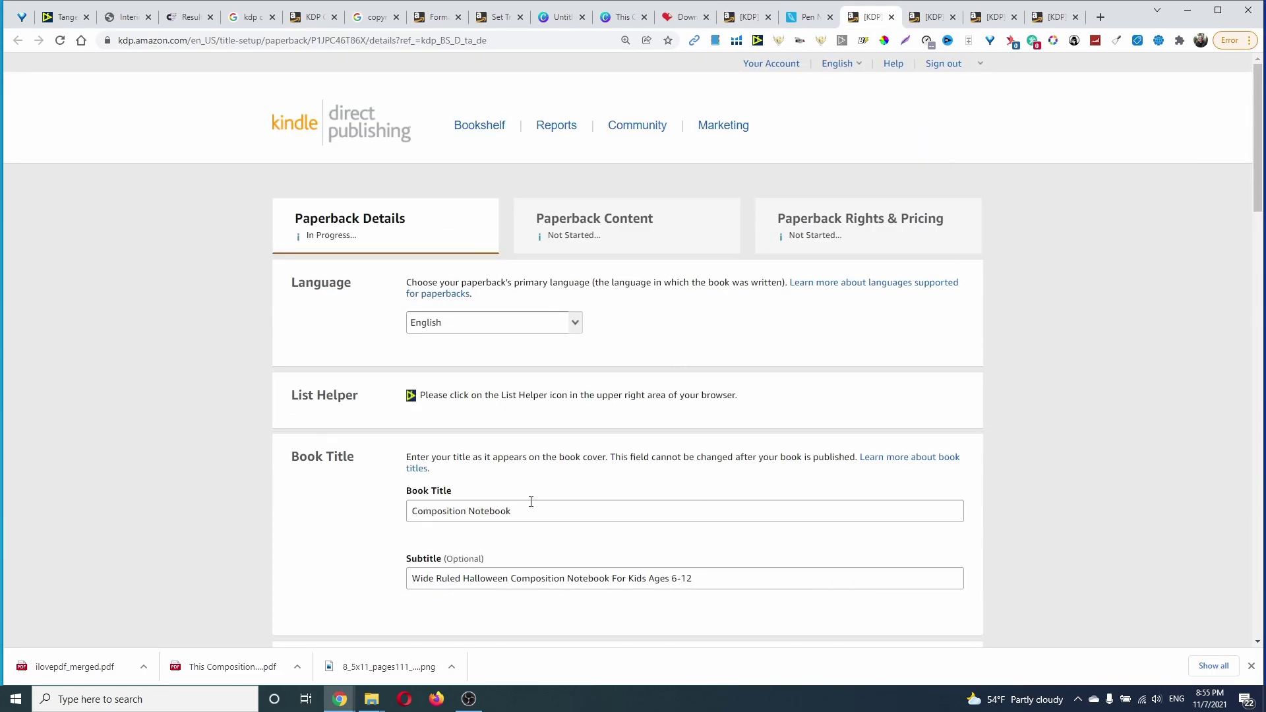
scroll(642, 441, "down", 1)
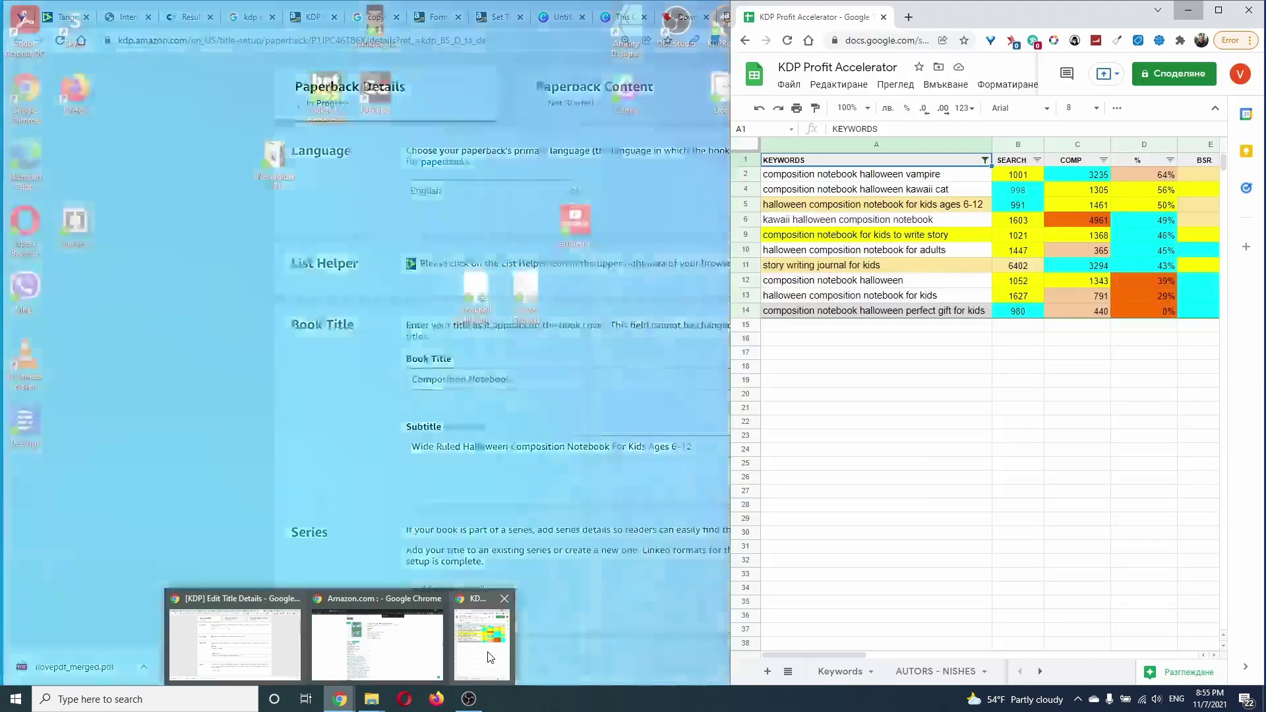
Close the Amazon research window and bring the KDP paperback details page back up
mouse_move(340, 699)
left_click(380, 633)
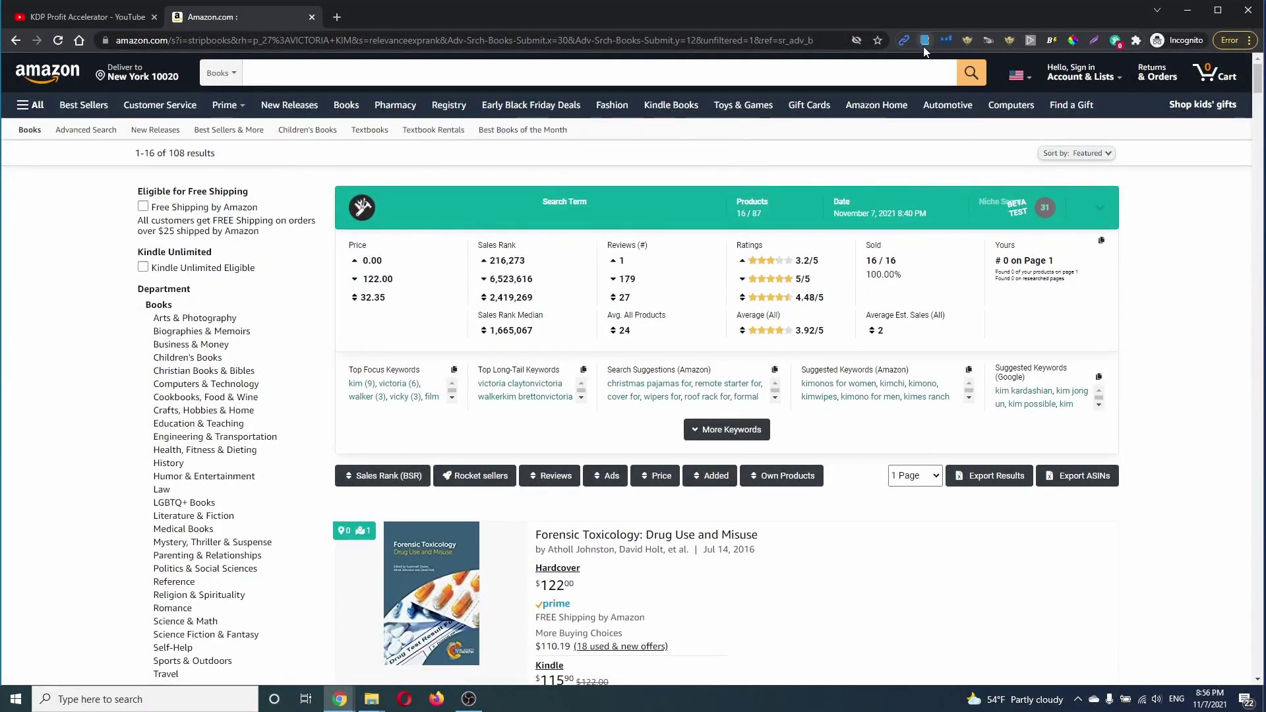
left_click(925, 41)
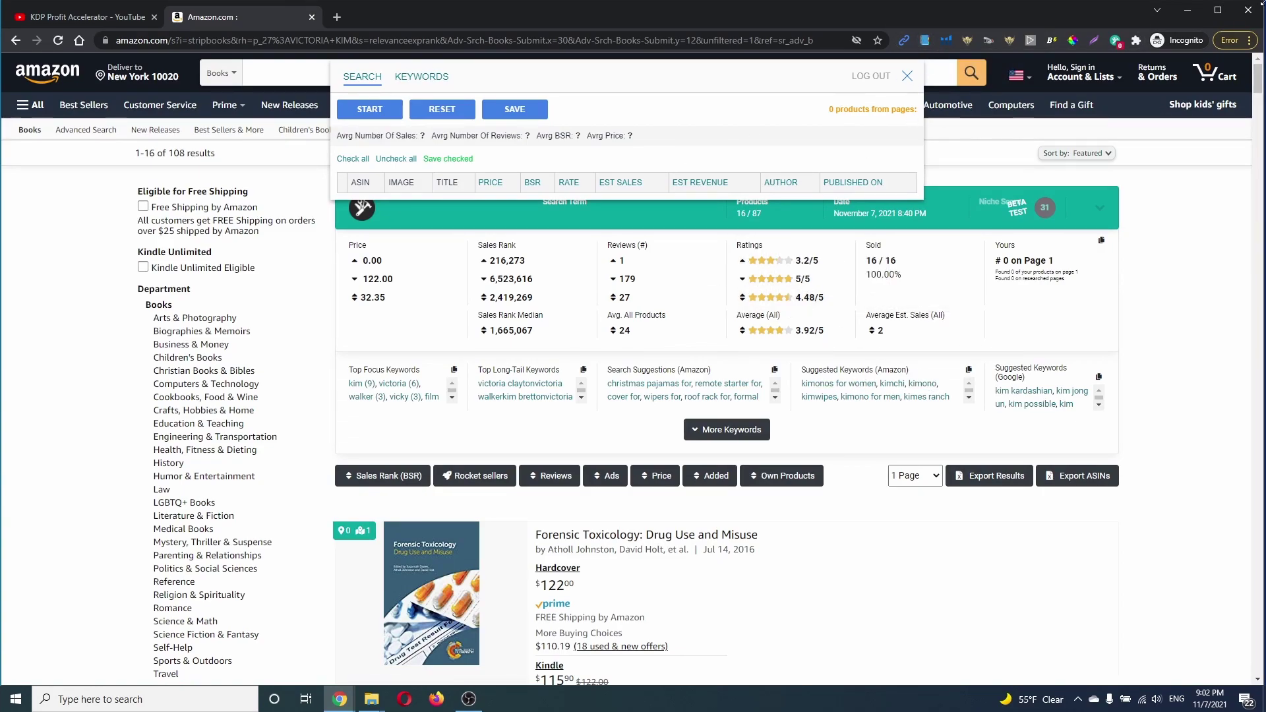
left_click(1187, 10)
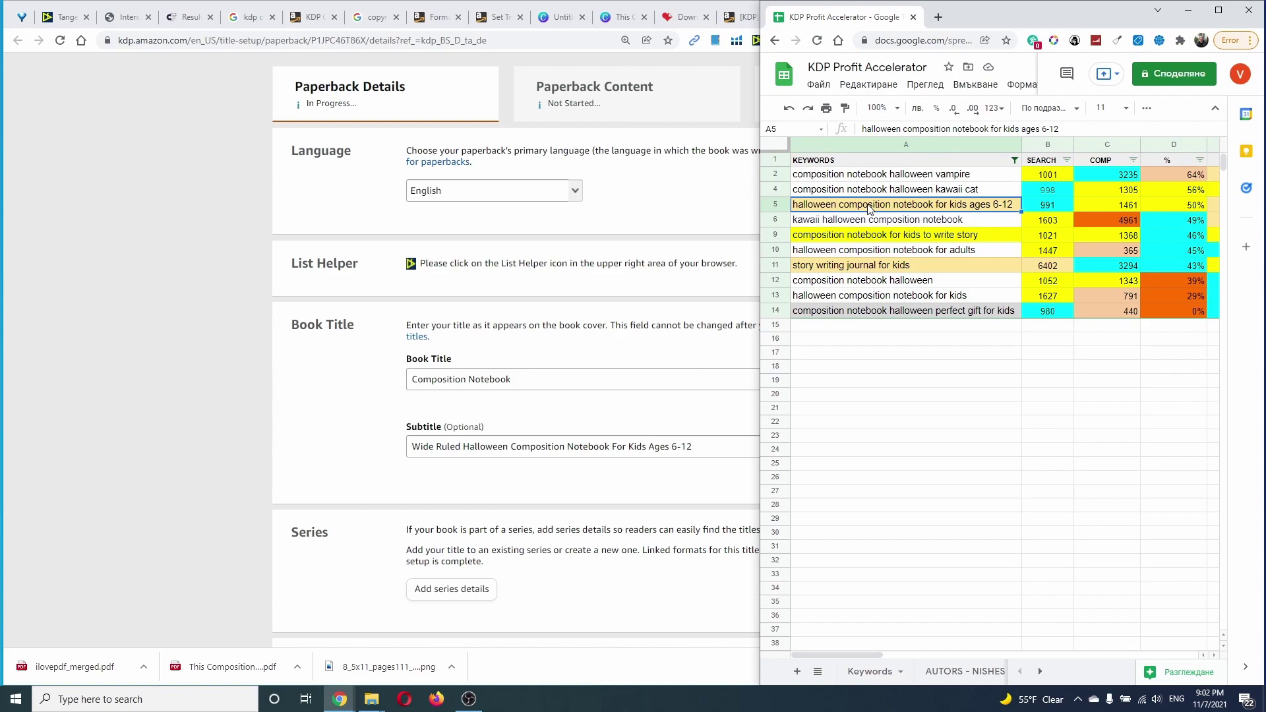
left_click(634, 444)
scroll(633, 445, "down", 2)
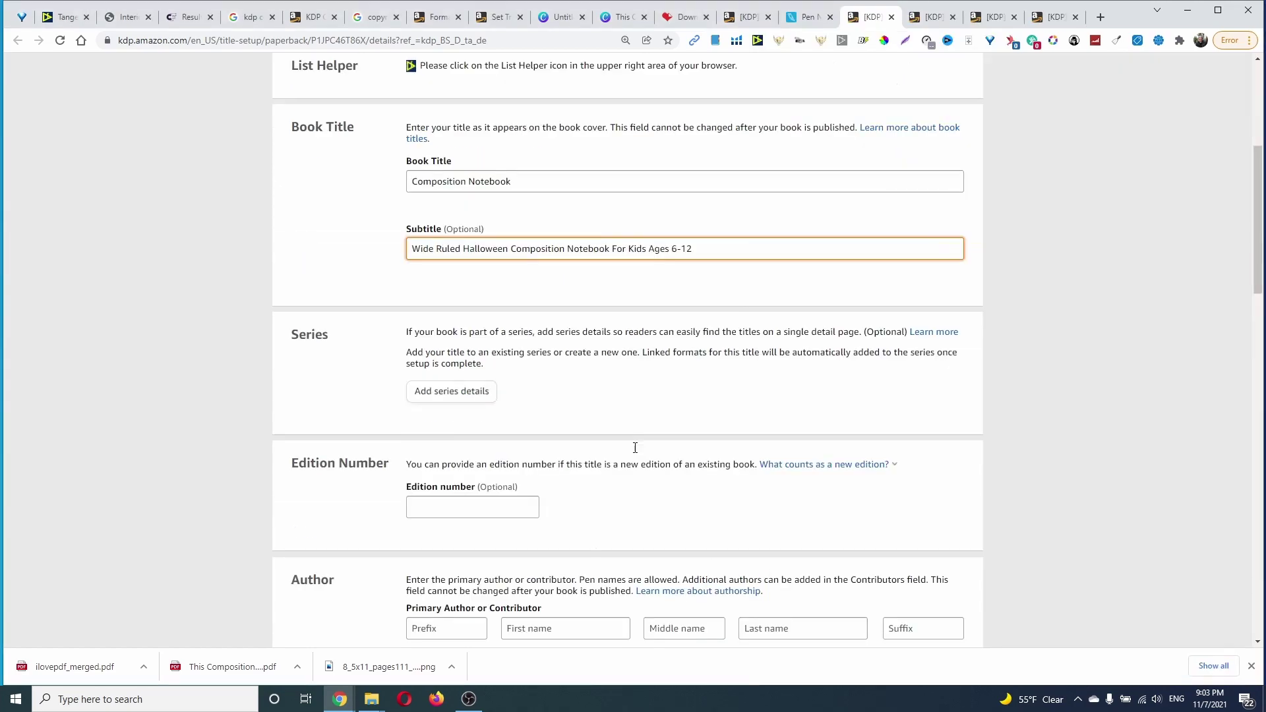
scroll(634, 453, "down", 2)
scroll(633, 452, "down", 1)
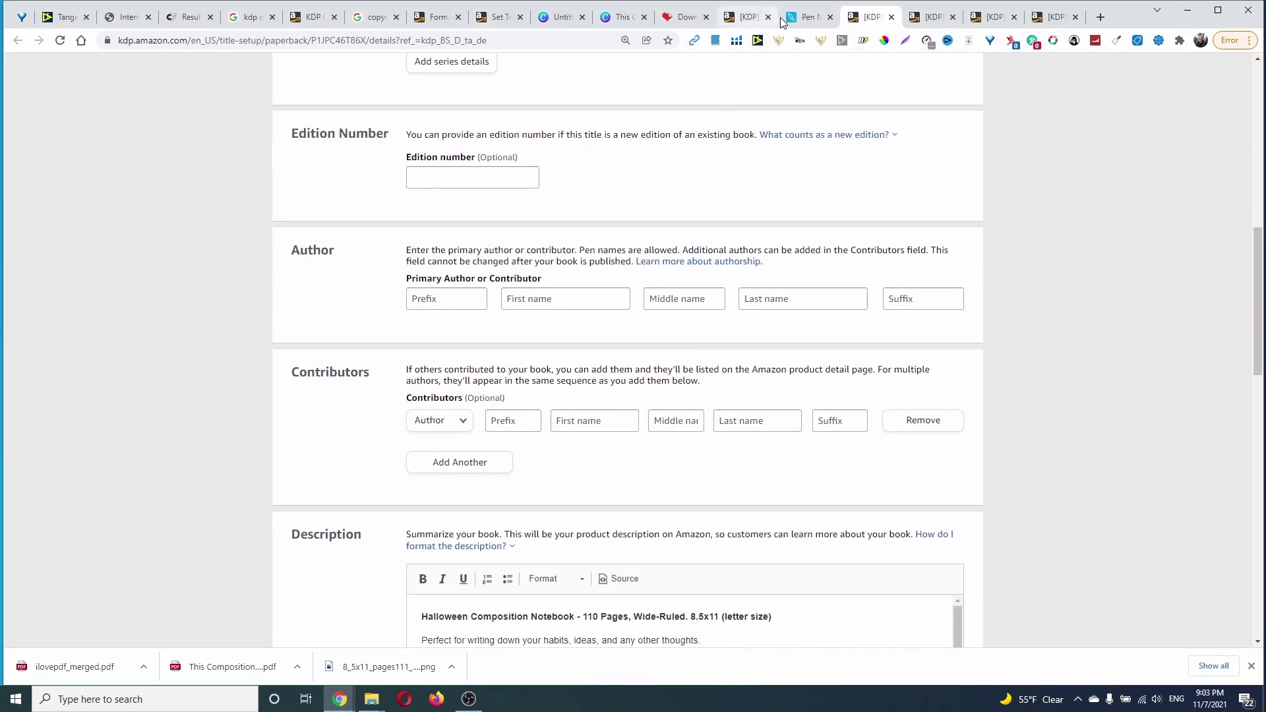
left_click(623, 19)
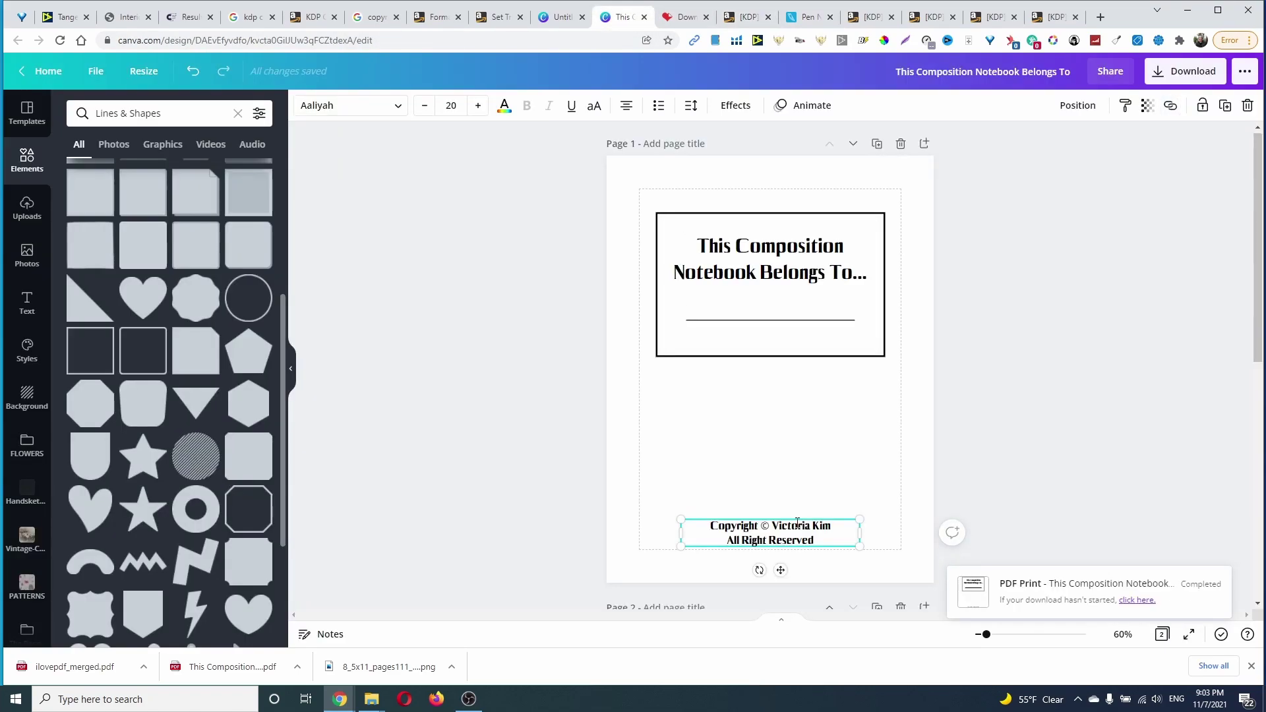
left_click_drag(770, 526, 837, 522)
key("super+c")
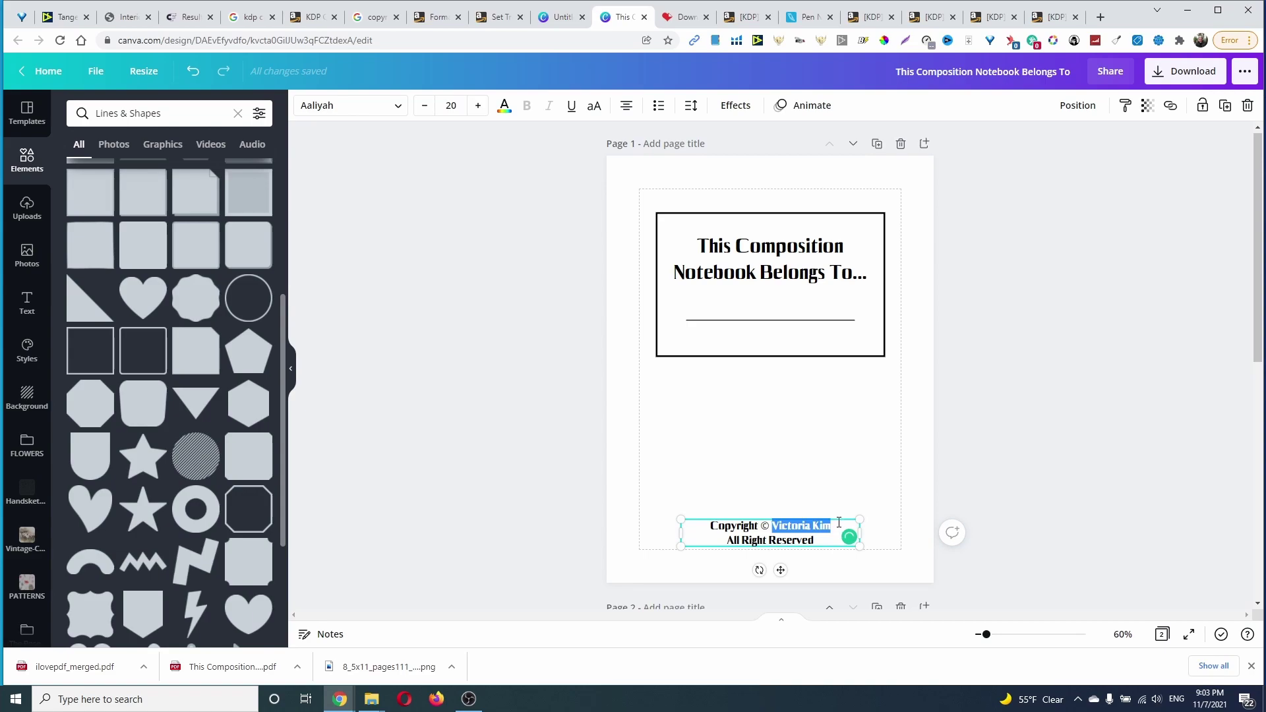
left_click(870, 17)
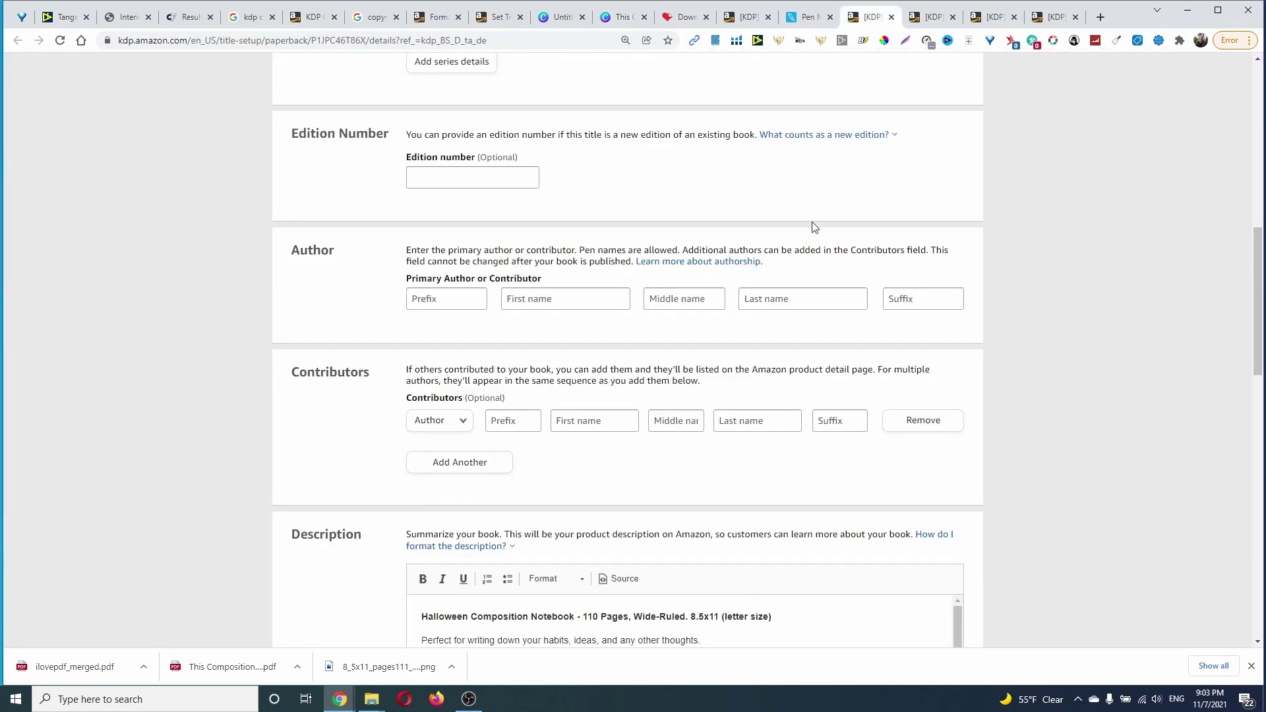
left_click(562, 298)
right_click(562, 298)
left_click(610, 397)
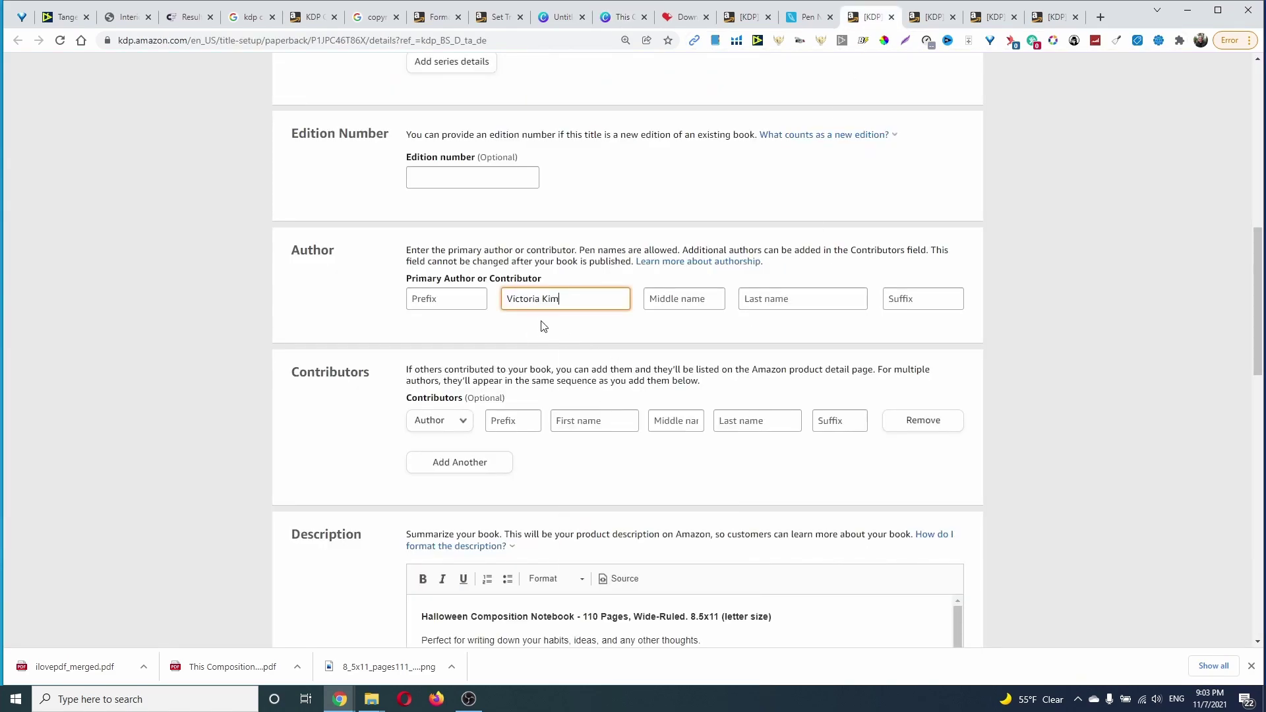
double_click(557, 301)
key("ctrl+x")
left_click(745, 296)
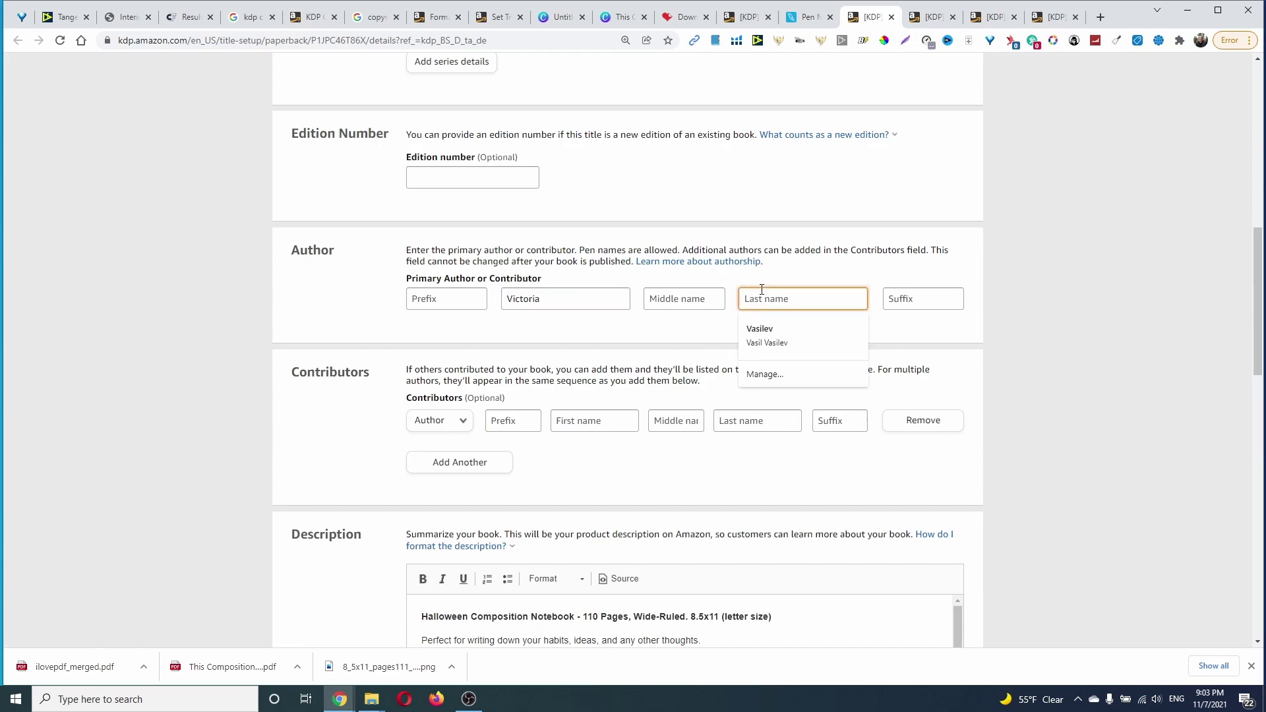
type("Bell")
Paste Kim as the author's last name on the other three paperback drafts
left_click(931, 17)
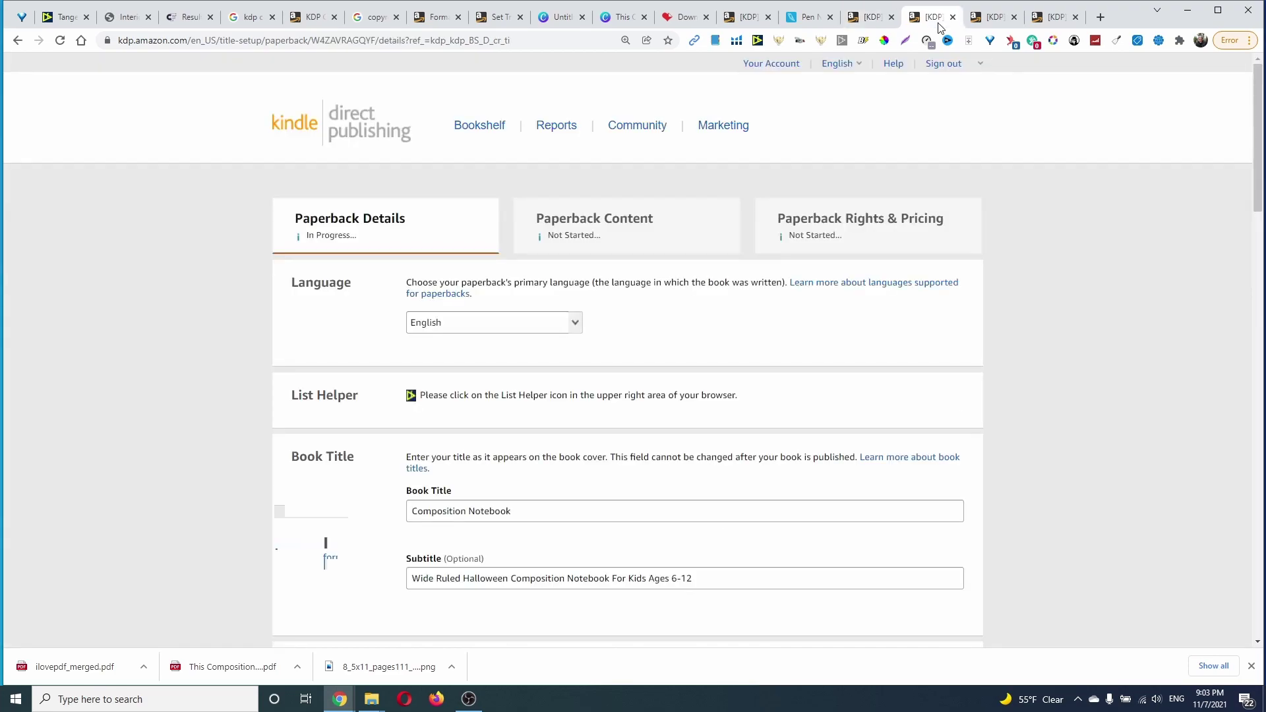
scroll(505, 562, "down", 2)
scroll(505, 562, "down", 3)
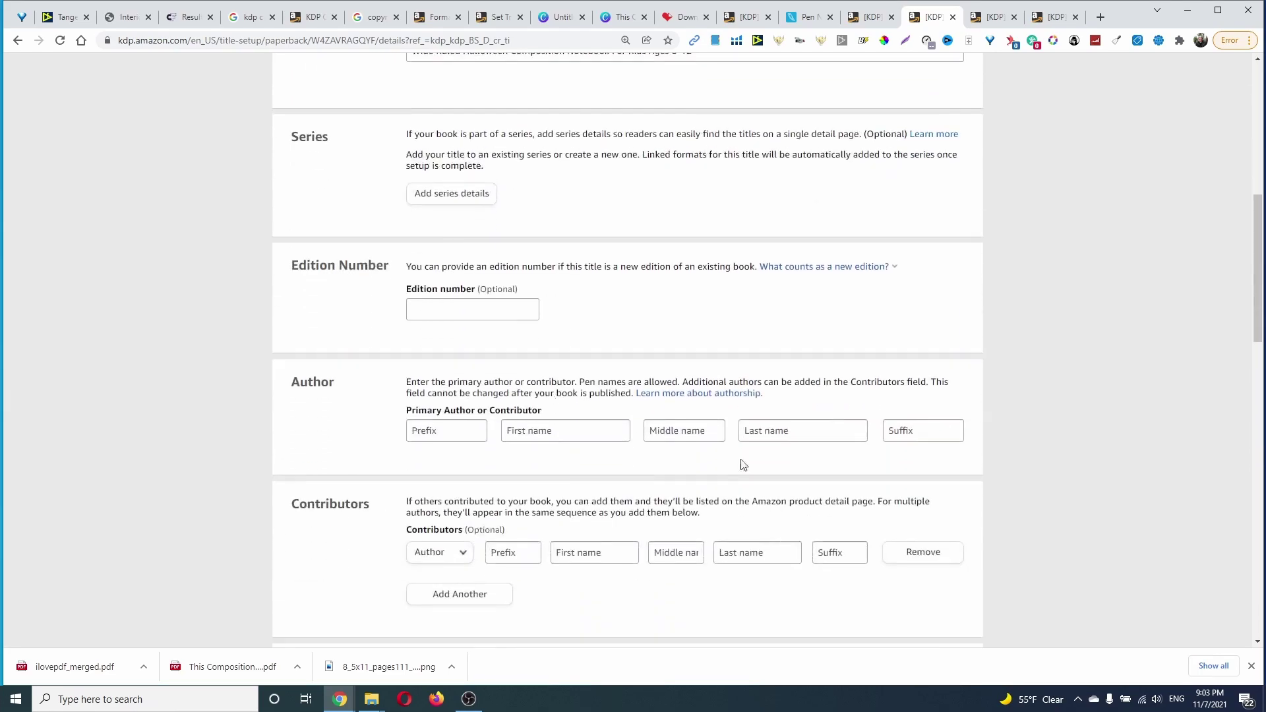
right_click(777, 435)
left_click(860, 255)
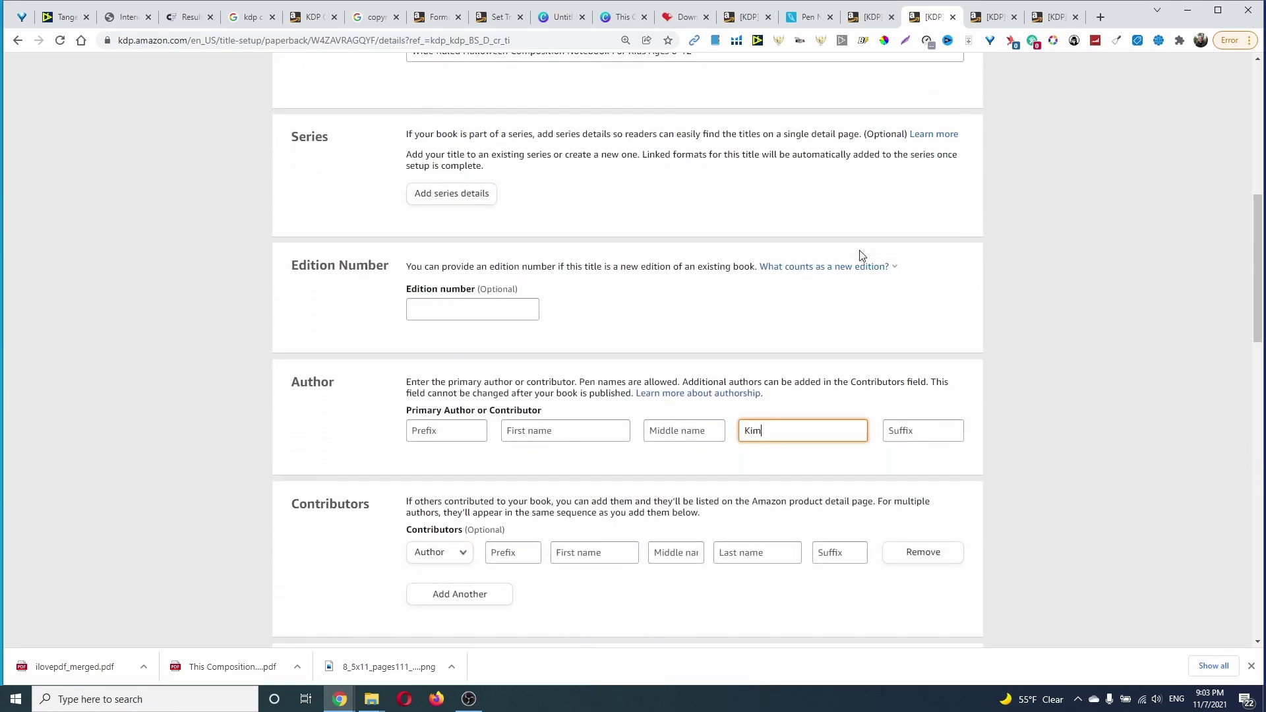
left_click(989, 17)
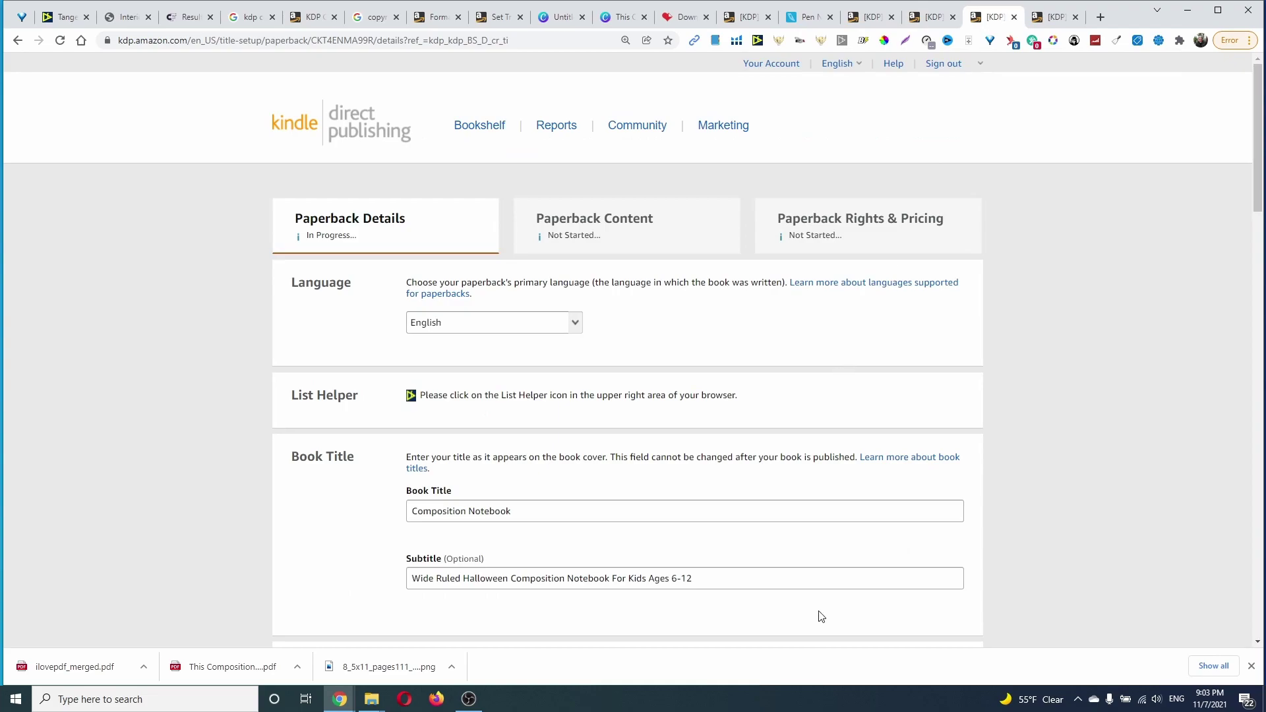
scroll(846, 386, "down", 5)
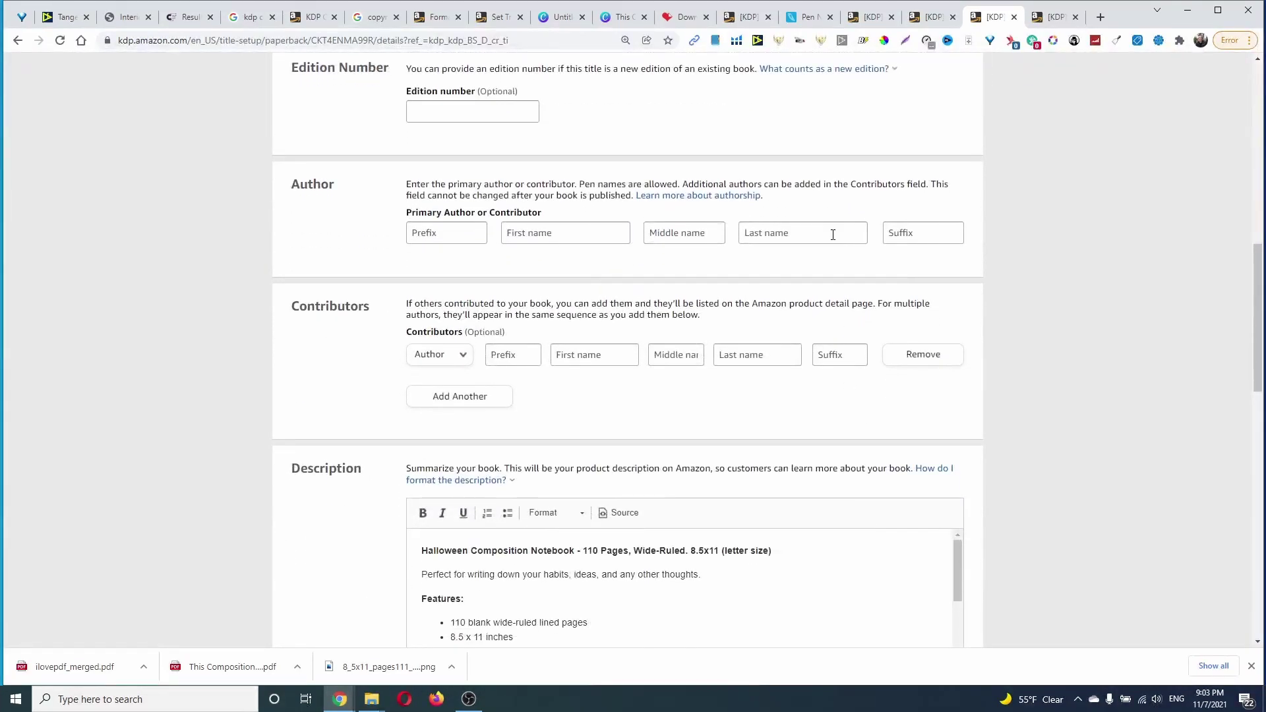
right_click(832, 234)
left_click(889, 337)
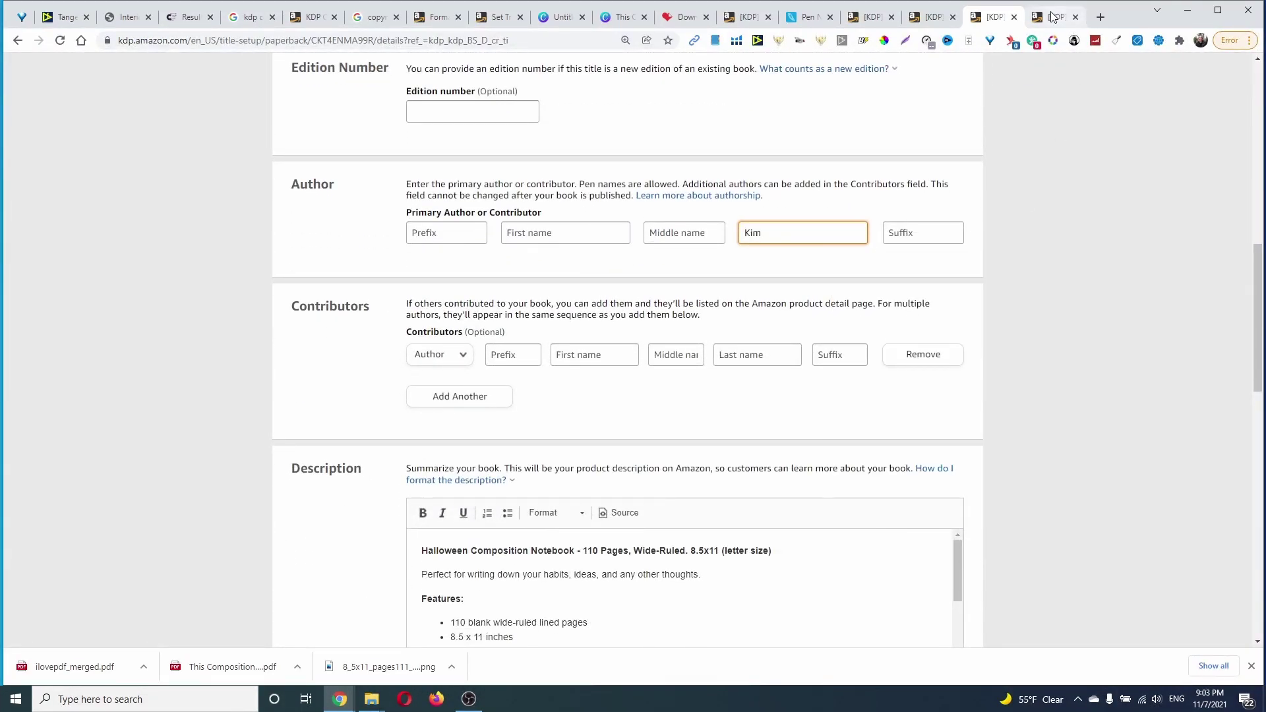
left_click(1054, 17)
scroll(818, 359, "down", 5)
scroll(814, 297, "down", 2)
left_click(799, 299)
right_click(800, 299)
left_click(832, 401)
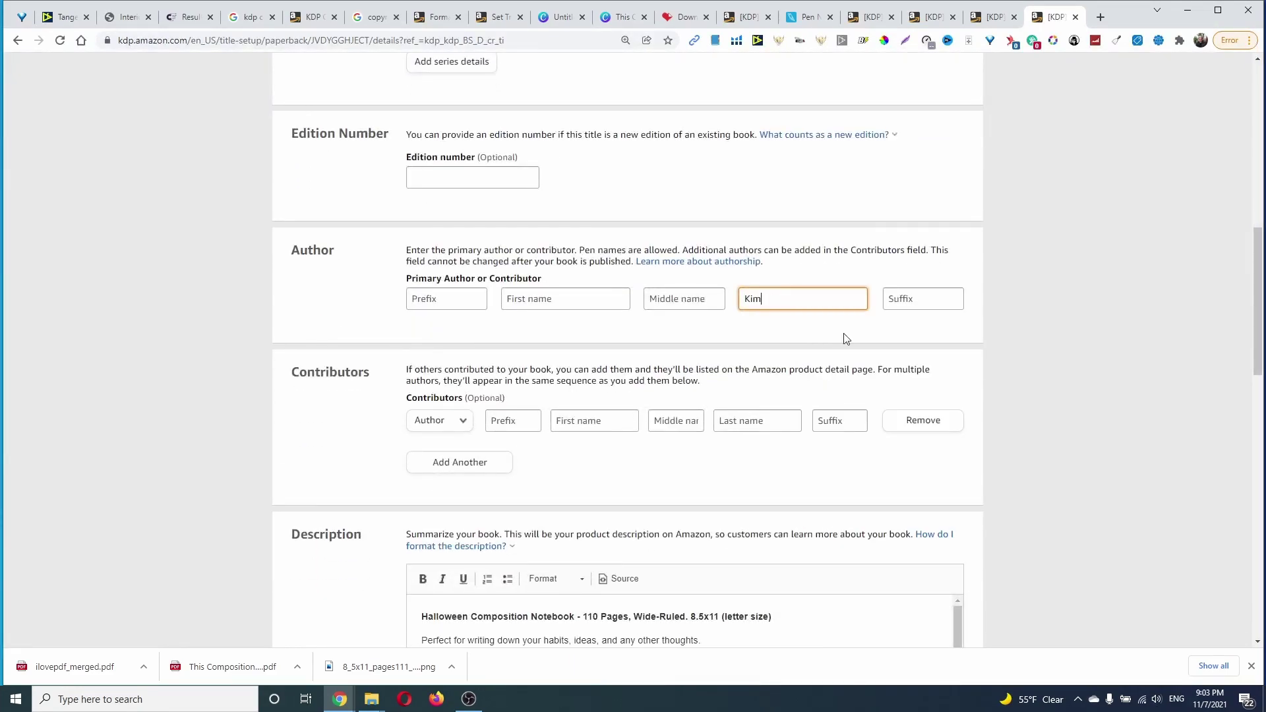
Copy Victoria from the first draft and paste it as first name on the other three drafts
left_click(873, 25)
double_click(536, 300)
key("super+c")
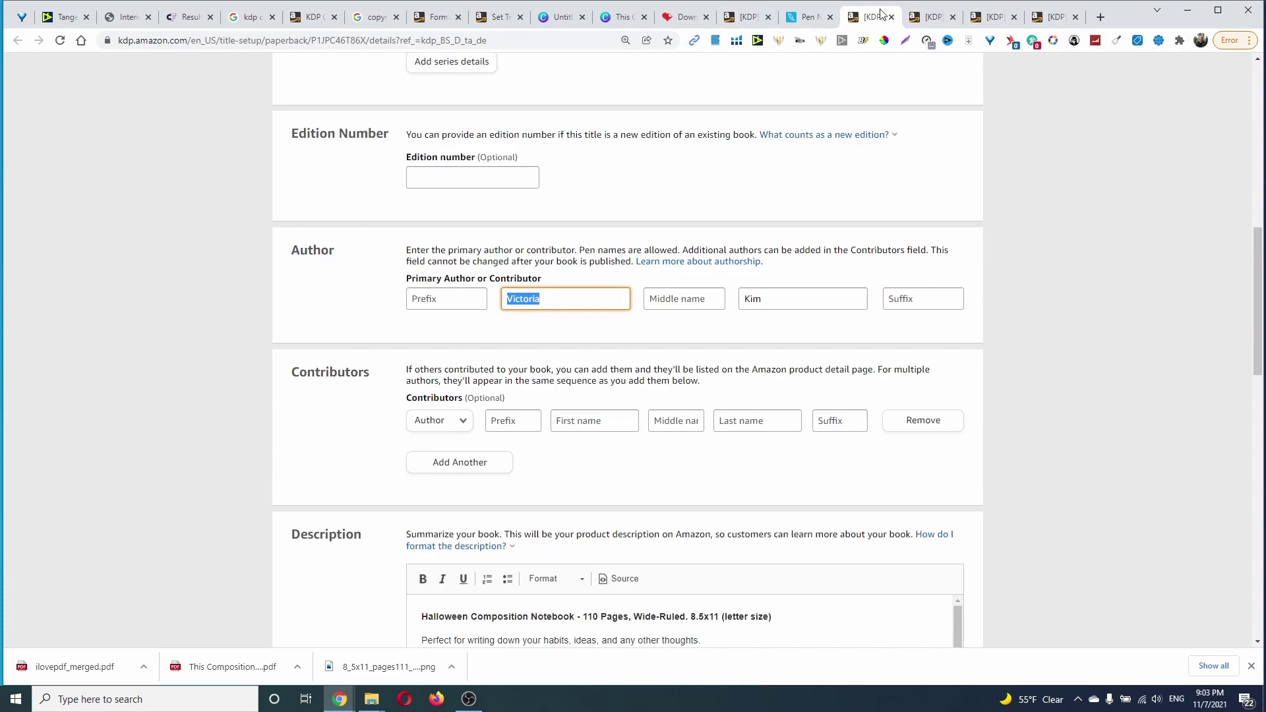
left_click(924, 16)
scroll(627, 502, "down", 3)
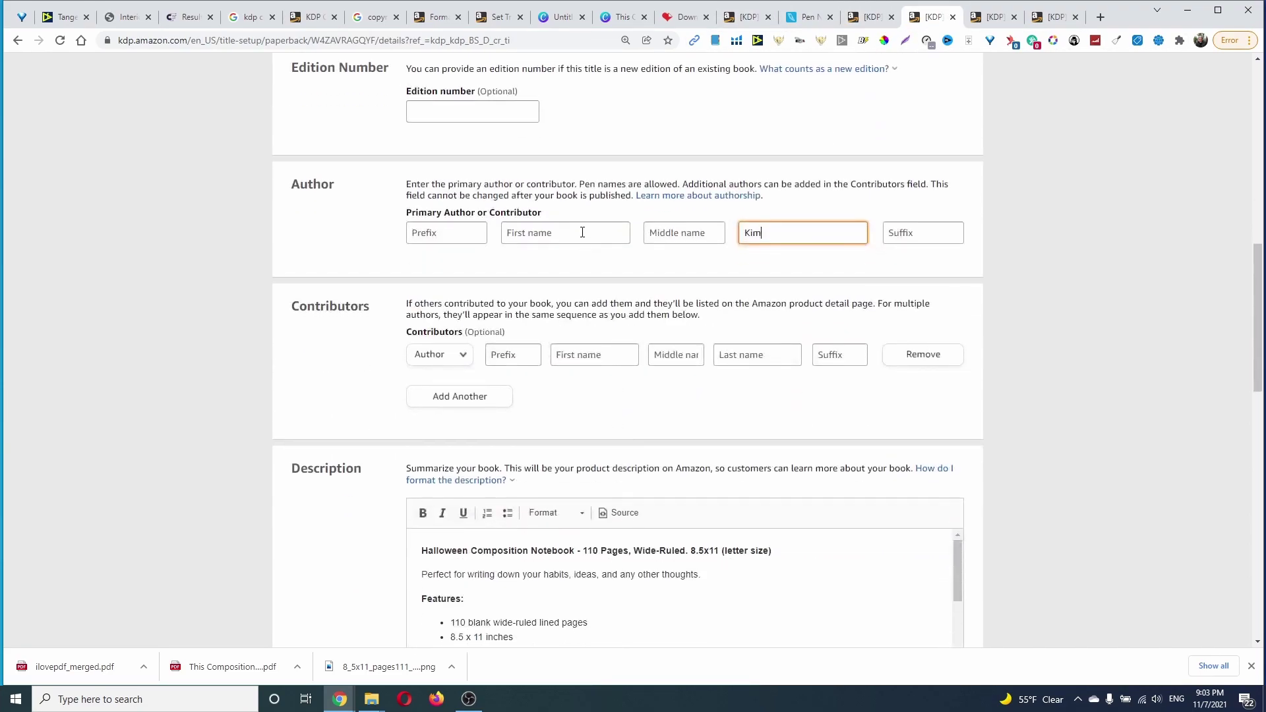
right_click(583, 241)
left_click(636, 334)
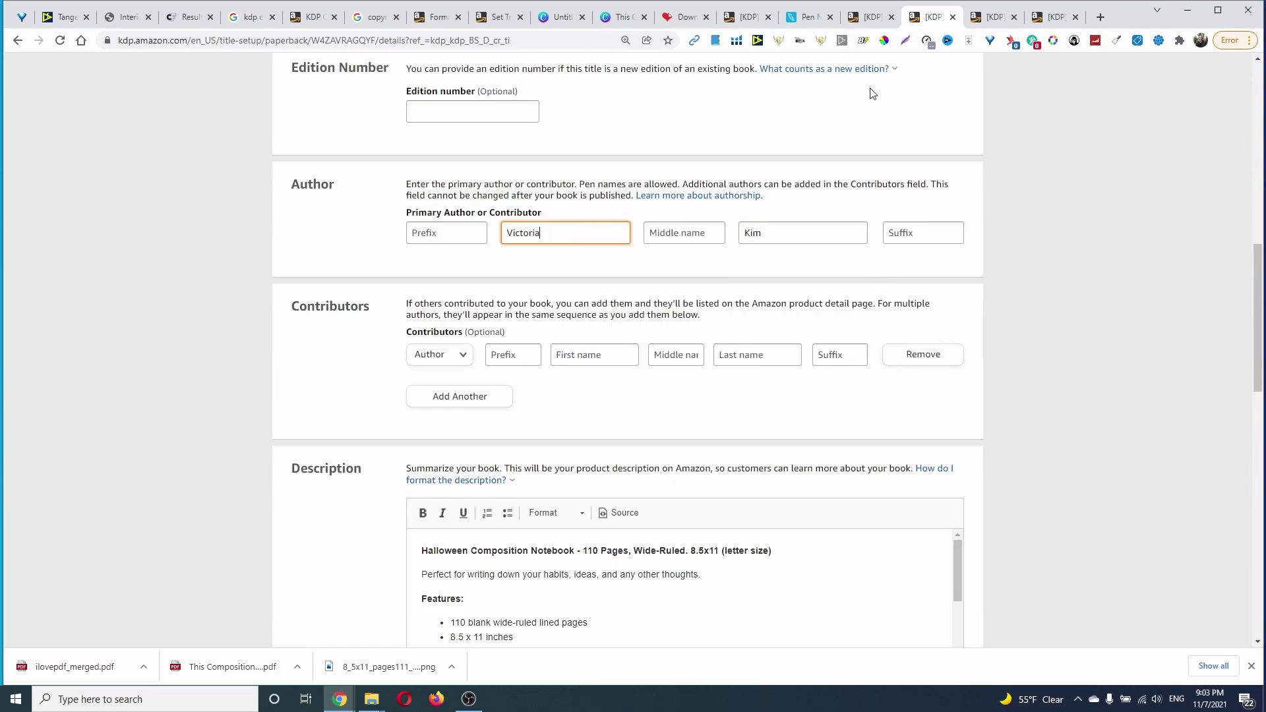
left_click(989, 17)
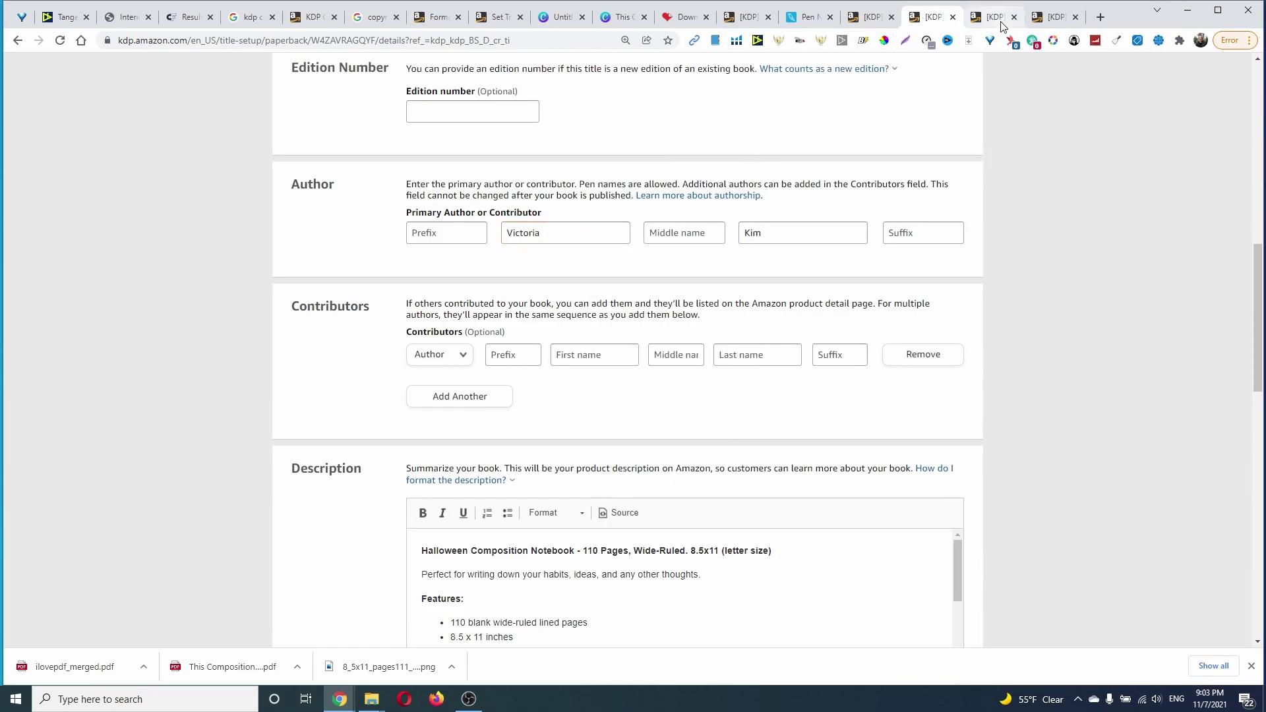
right_click(581, 233)
left_click(617, 331)
left_click(1054, 24)
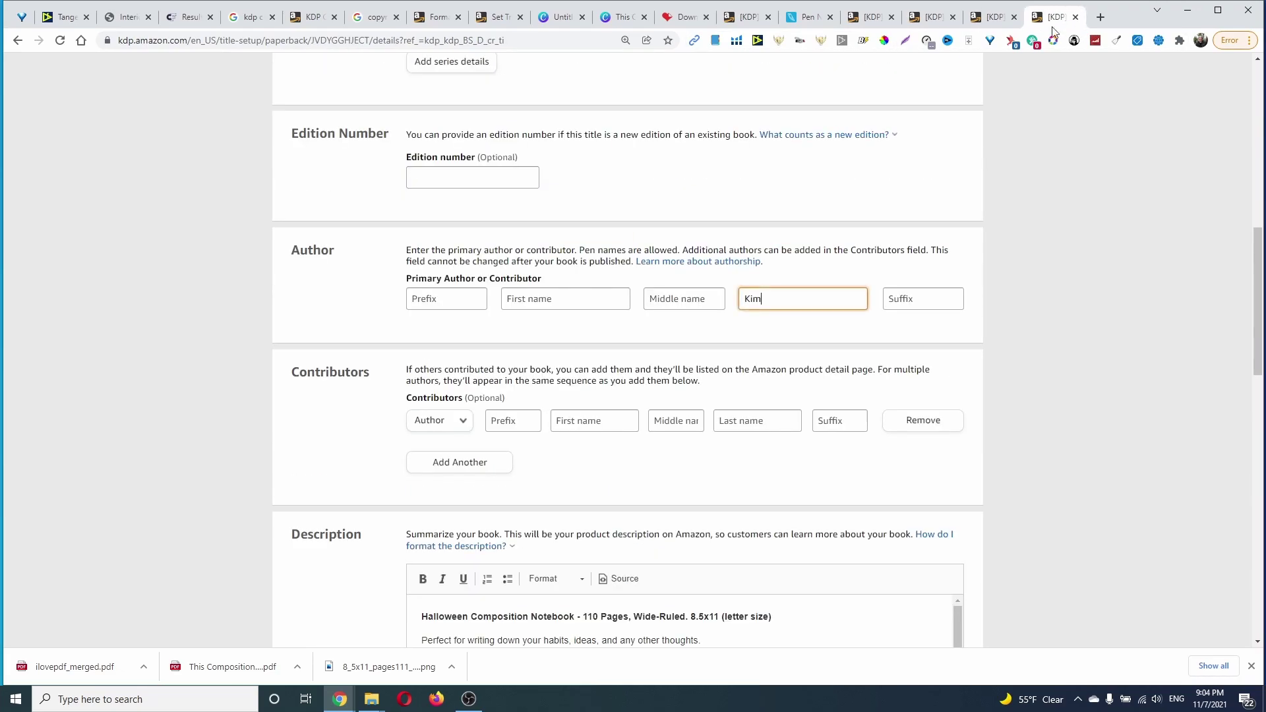
left_click(586, 297)
right_click(594, 300)
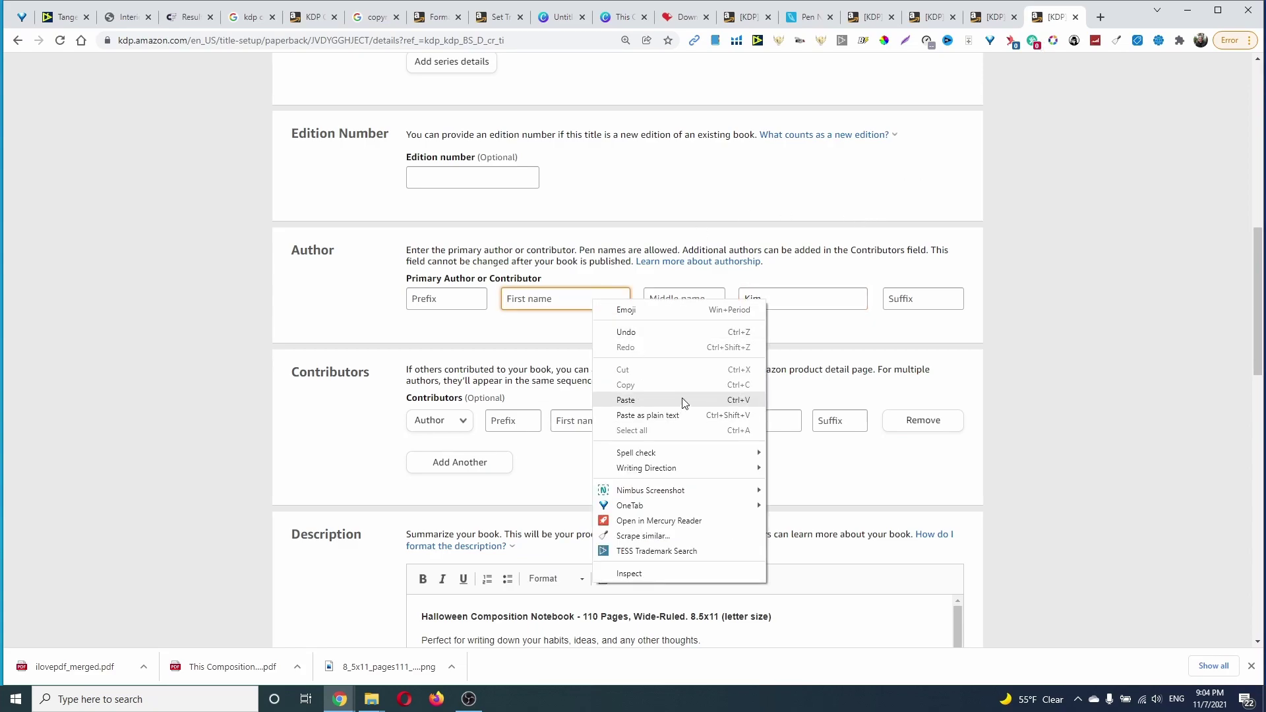
left_click(681, 398)
left_click(1125, 319)
scroll(1149, 408, "down", 2)
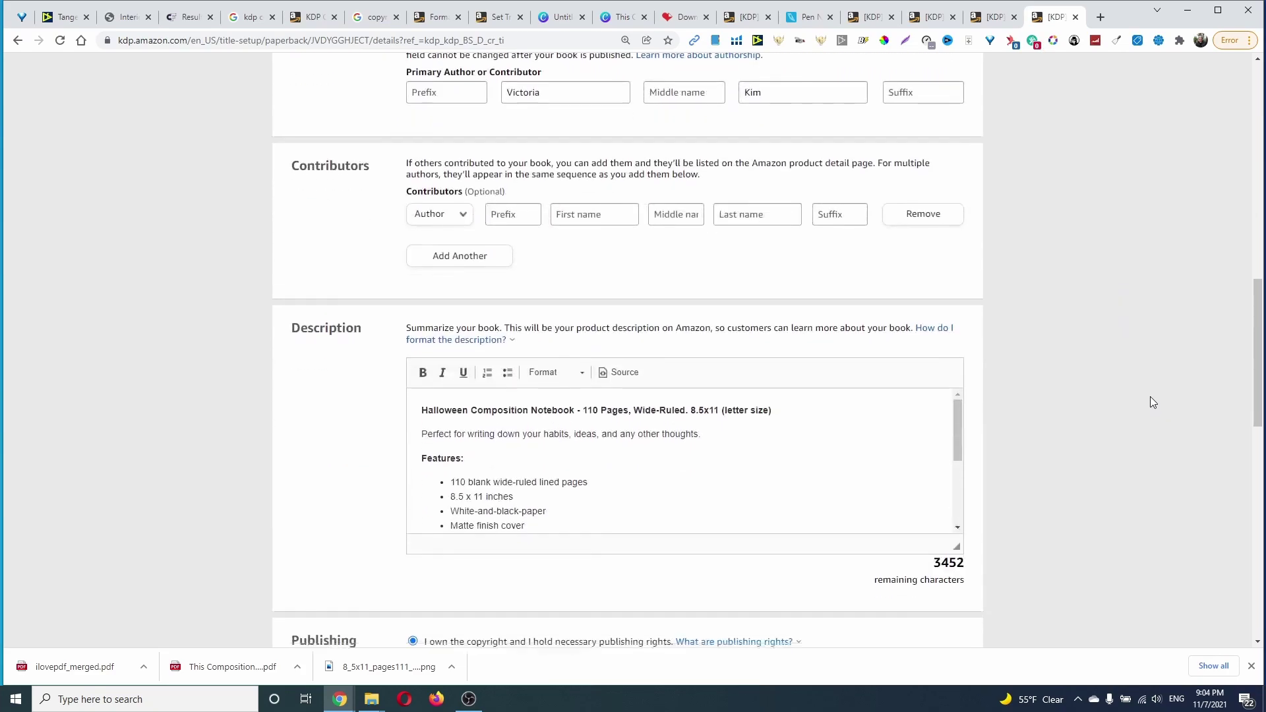
scroll(1149, 401, "down", 2)
scroll(1143, 404, "up", 1)
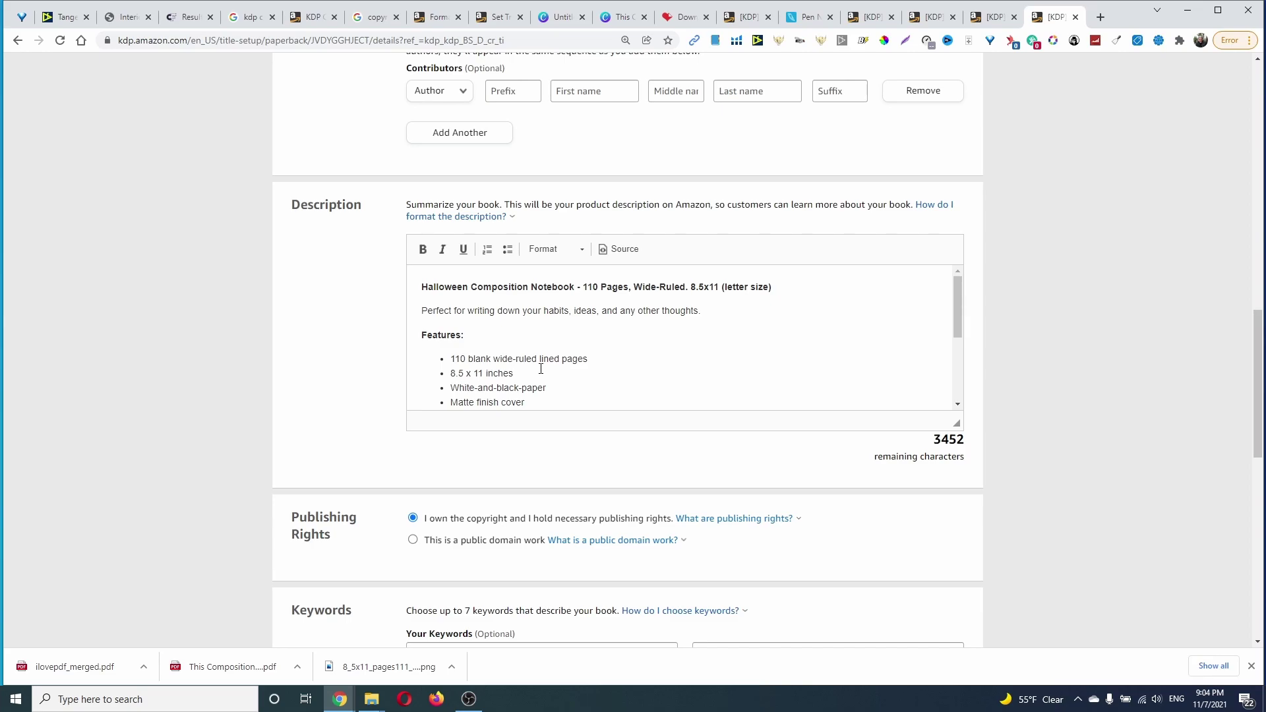
scroll(624, 326, "down", 1)
scroll(624, 331, "up", 1)
scroll(807, 319, "down", 1)
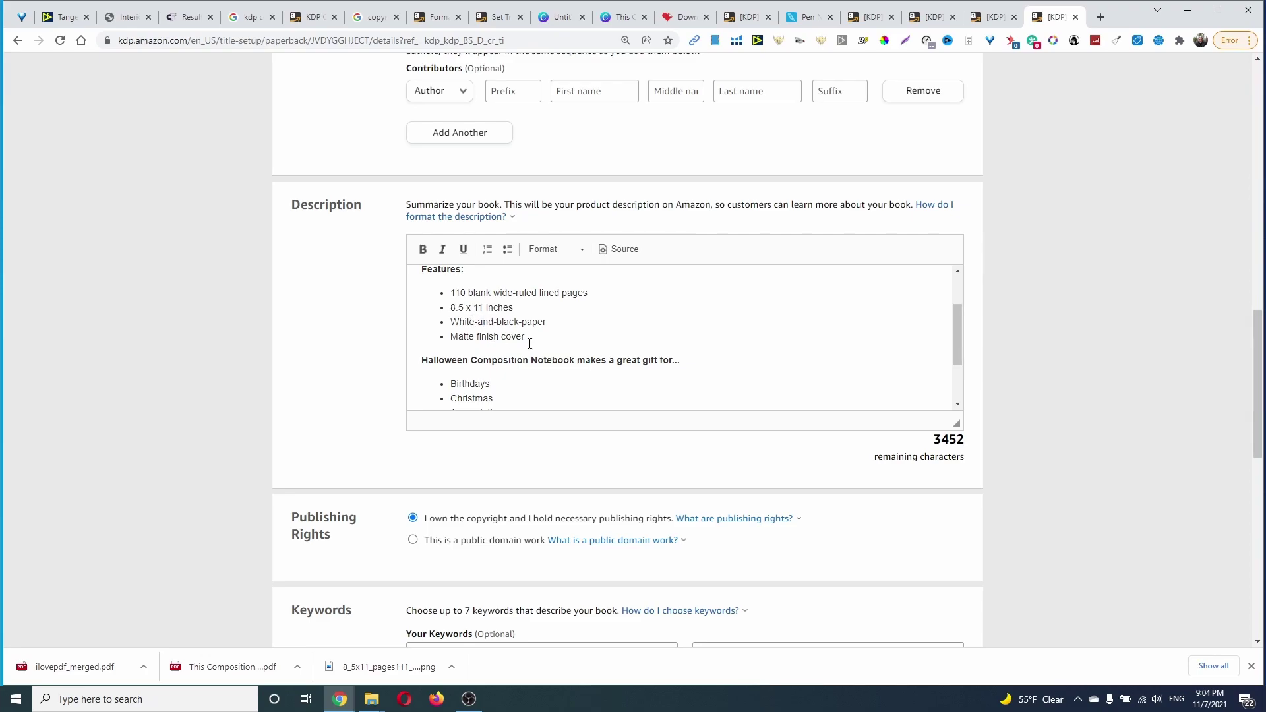
scroll(674, 325, "down", 1)
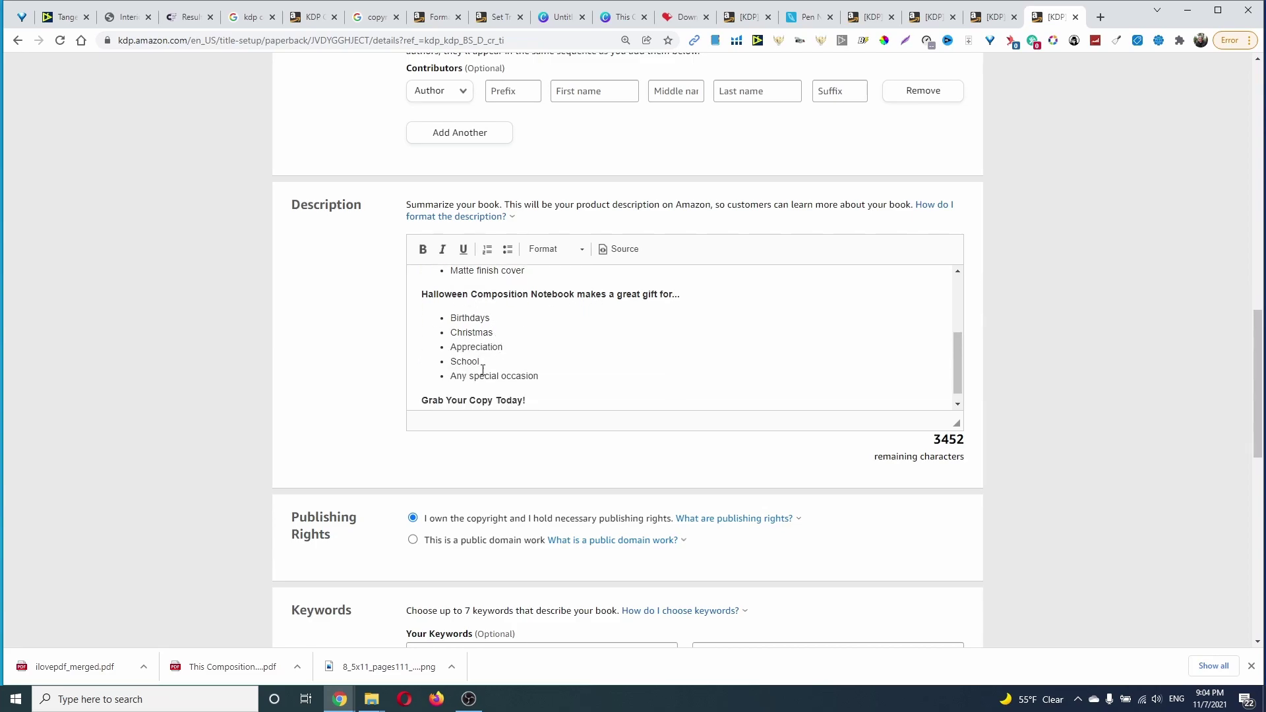
scroll(636, 358, "down", 1)
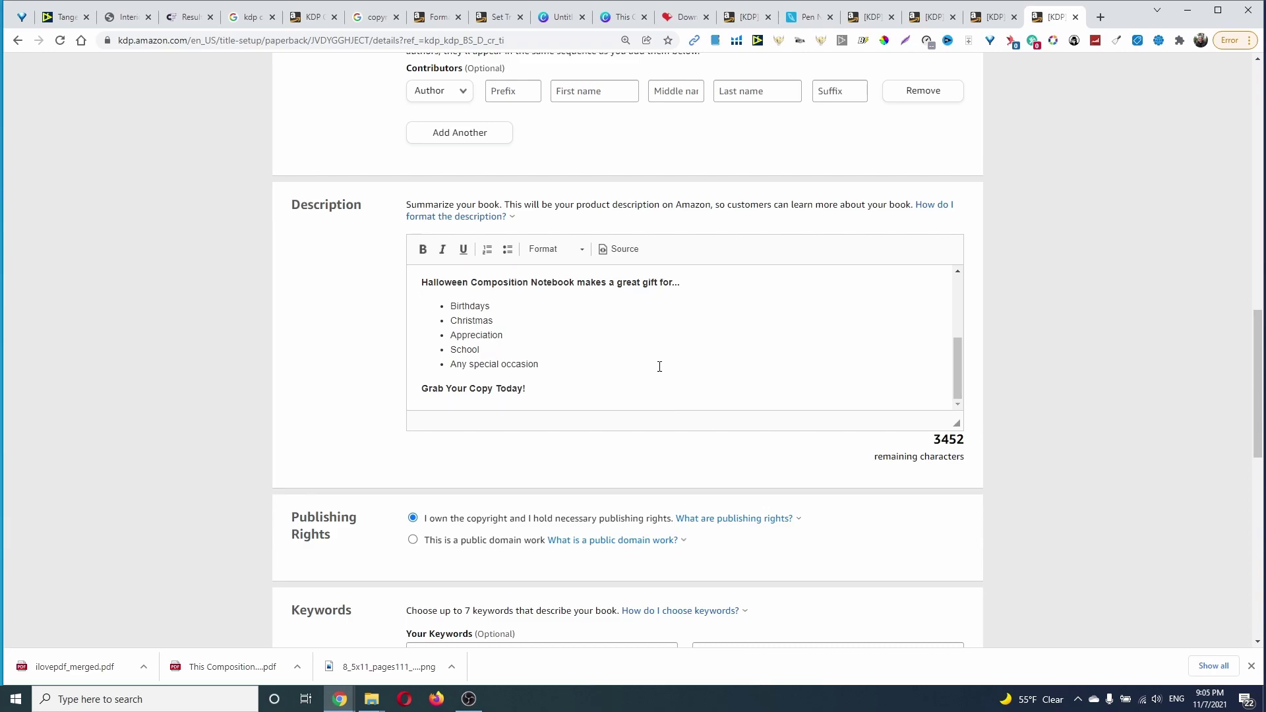
scroll(732, 427, "down", 3)
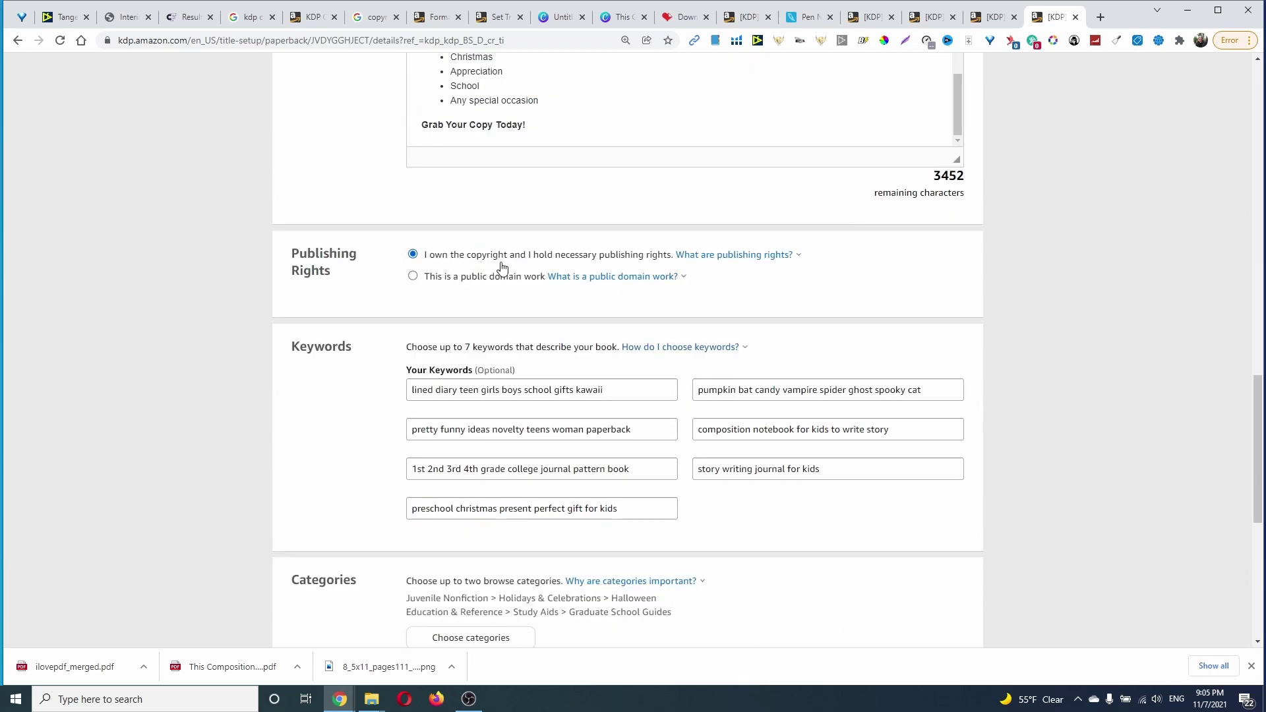
scroll(703, 277, "down", 1)
scroll(690, 399, "down", 1)
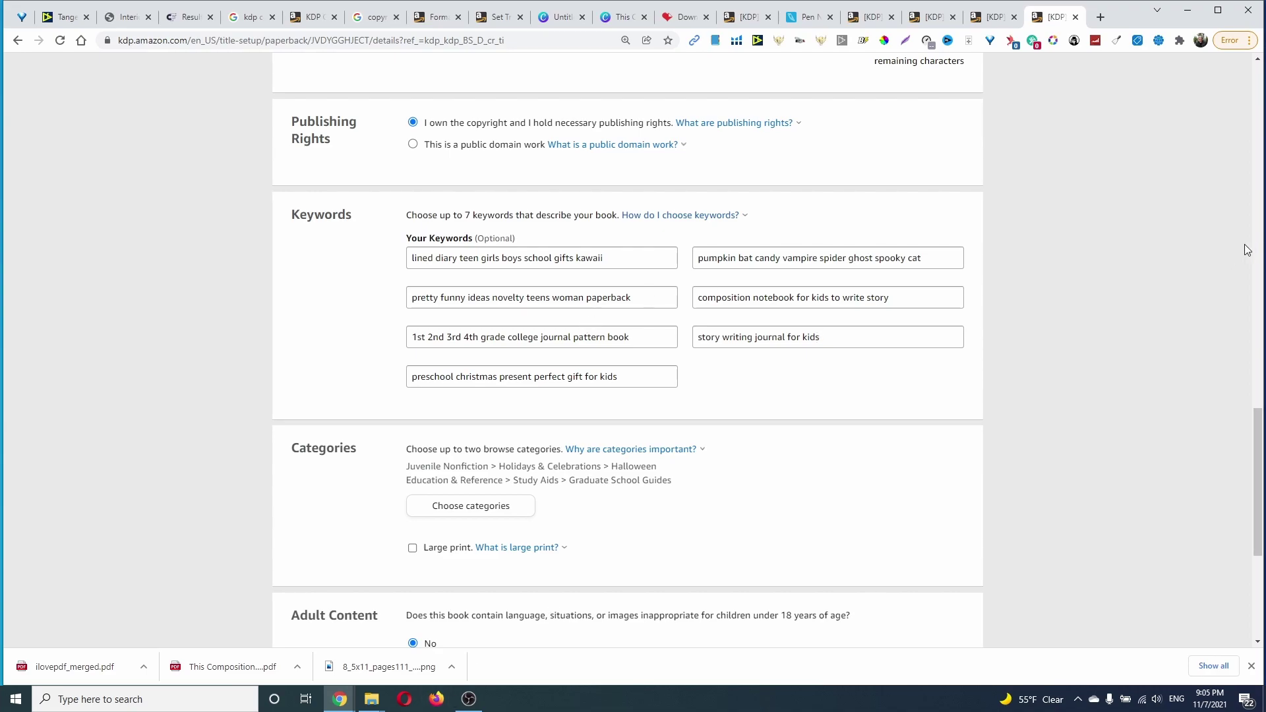
left_click_drag(1262, 248, 776, 373)
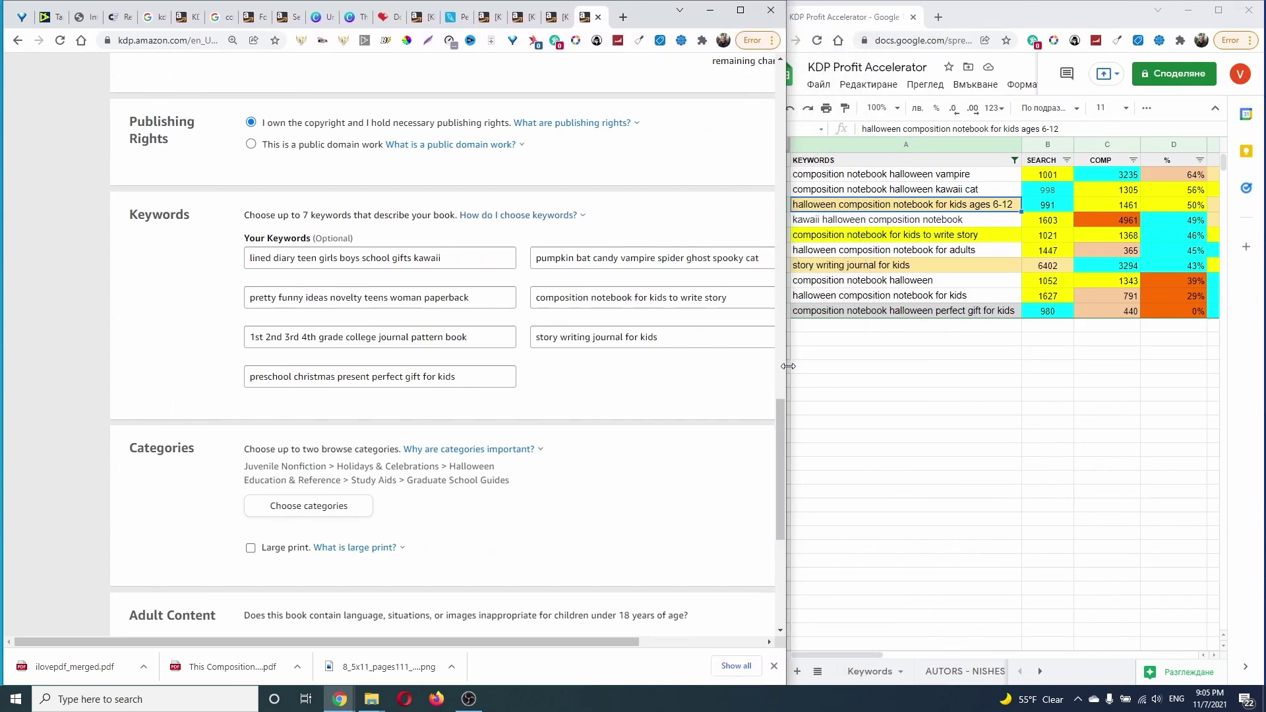
left_click_drag(776, 374, 792, 367)
left_click(925, 238)
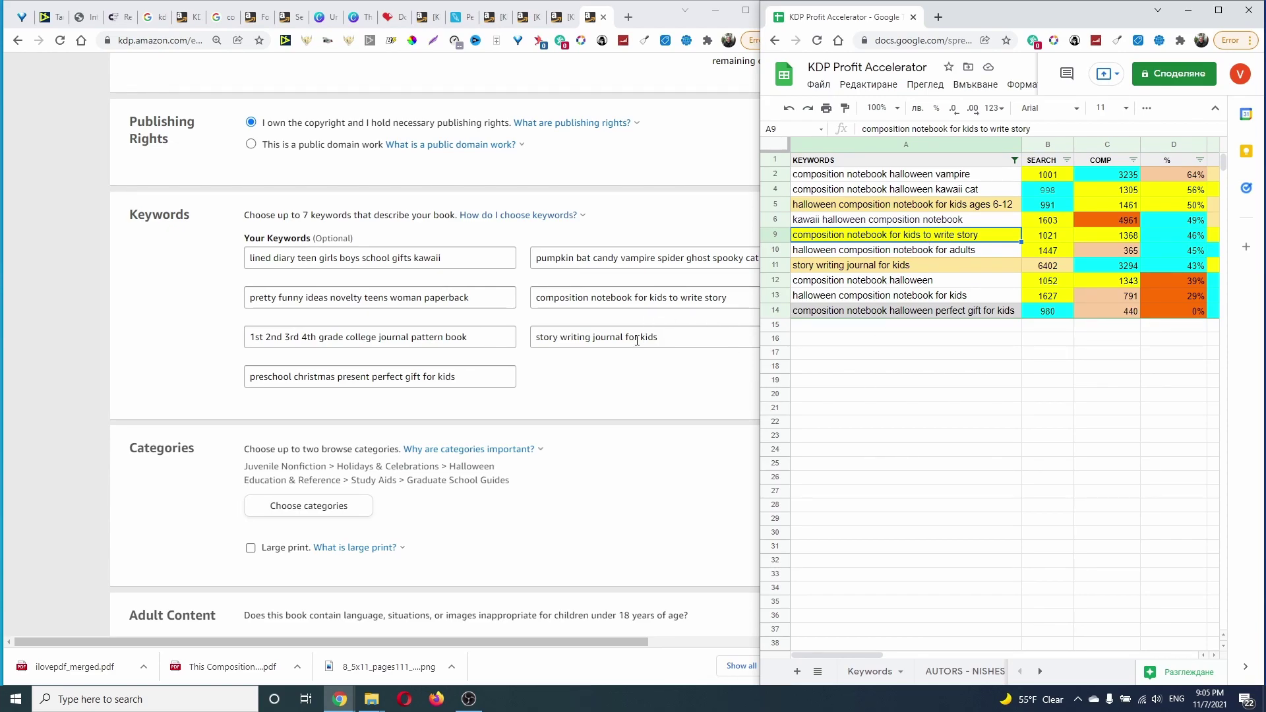
left_click(908, 264)
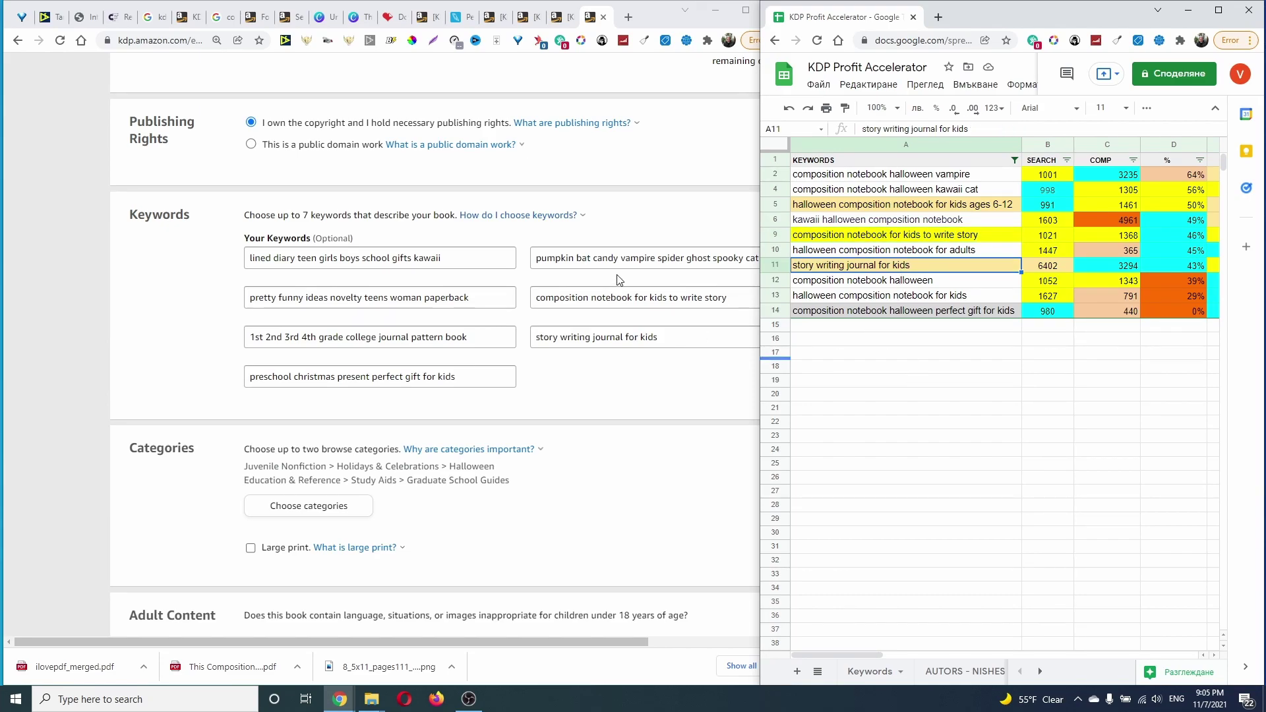
left_click(620, 264)
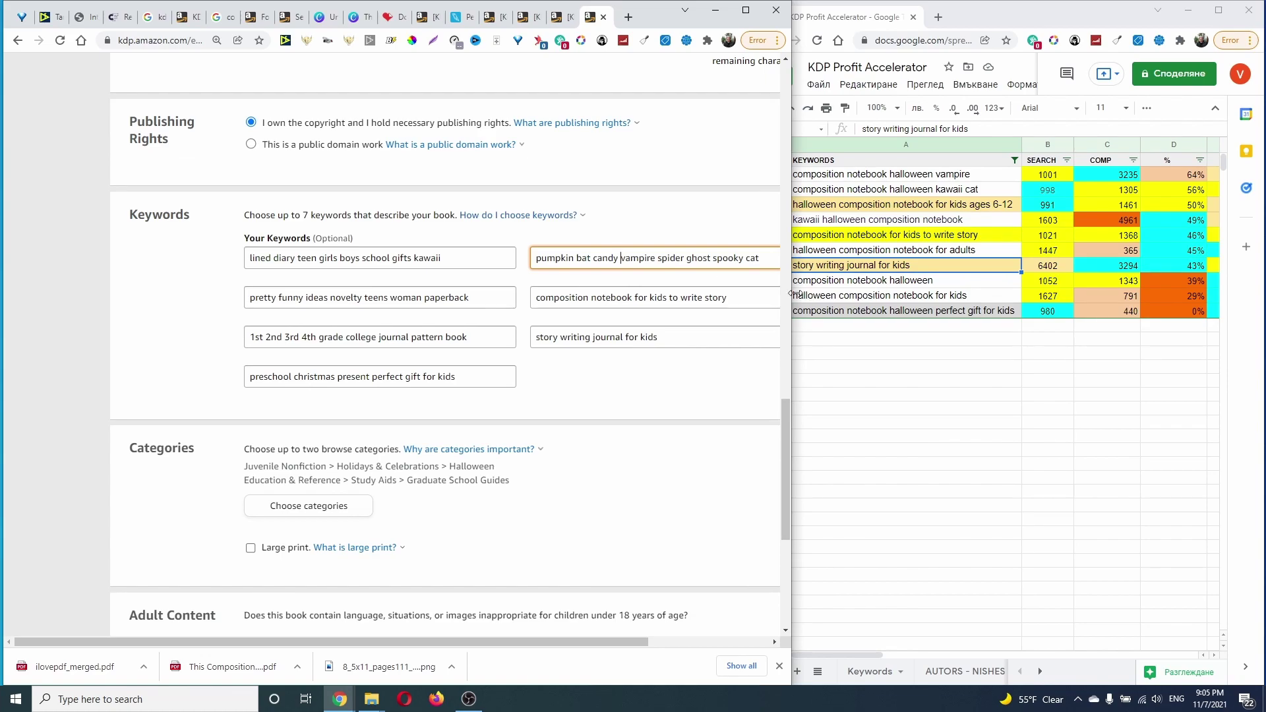
key("super+Up")
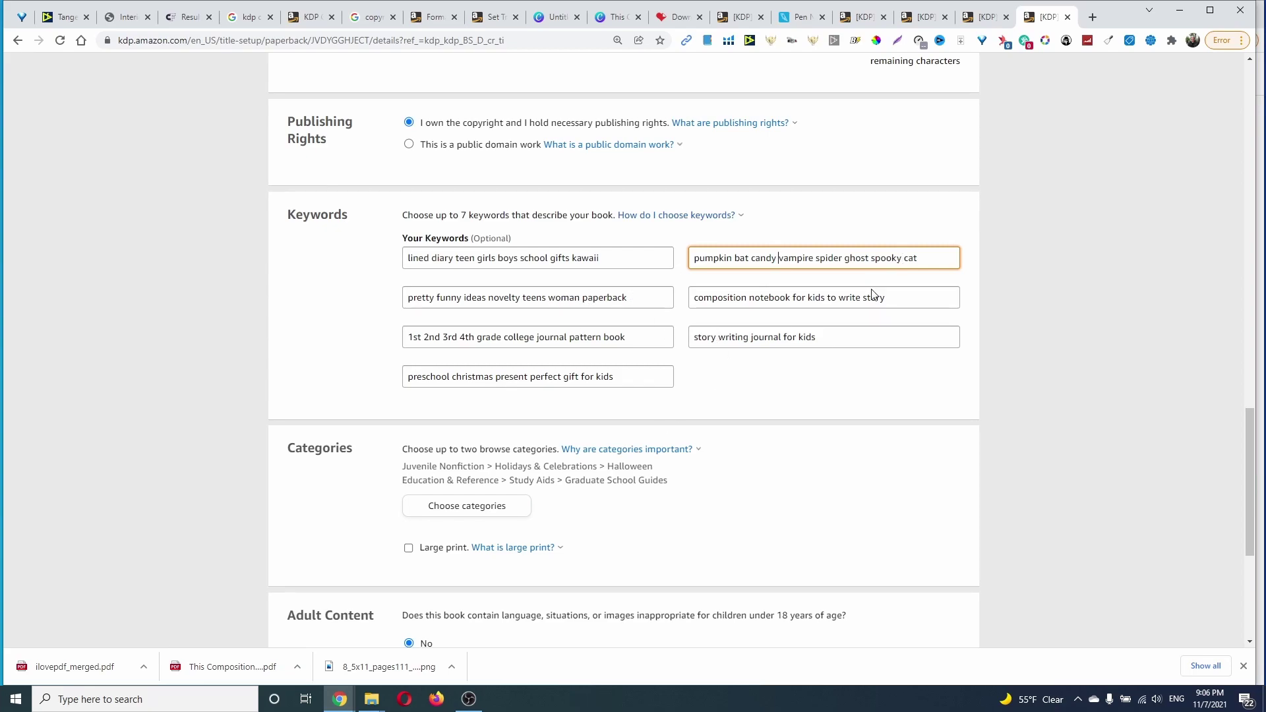
scroll(328, 353, "down", 2)
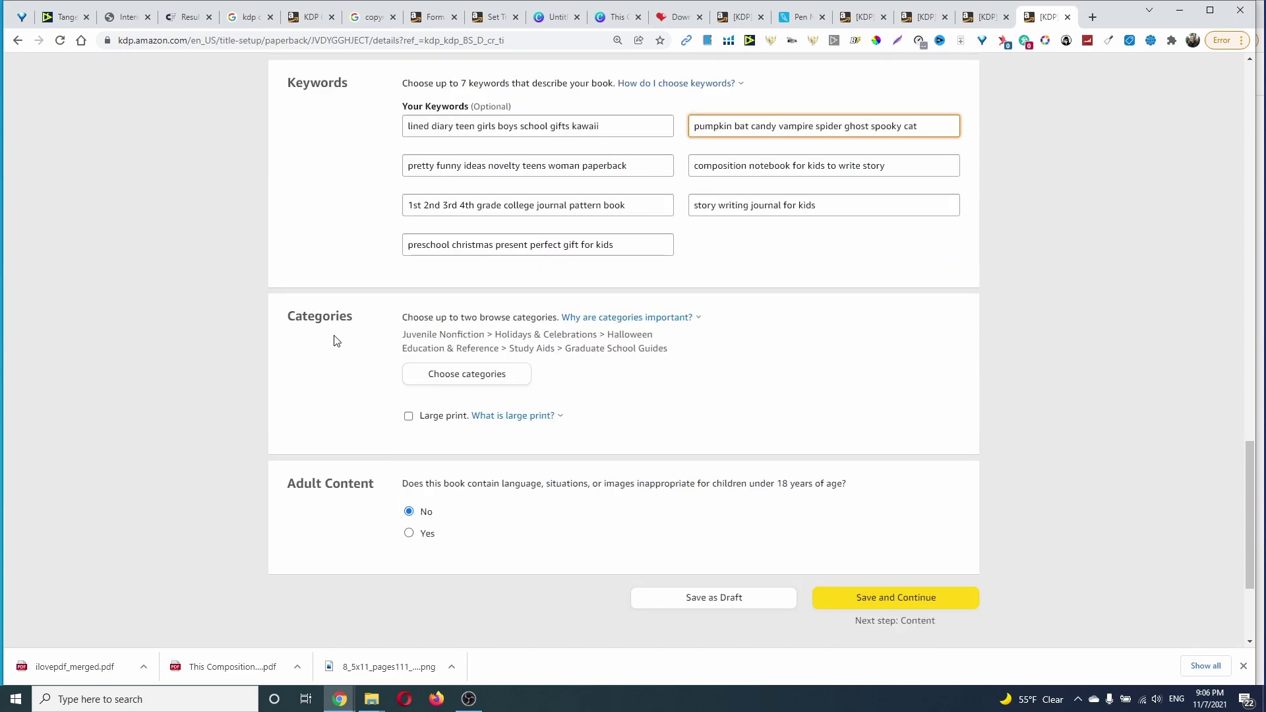
Point out the Halloween category, then save the Composition Notebook details and continue
left_click_drag(606, 335, 676, 336)
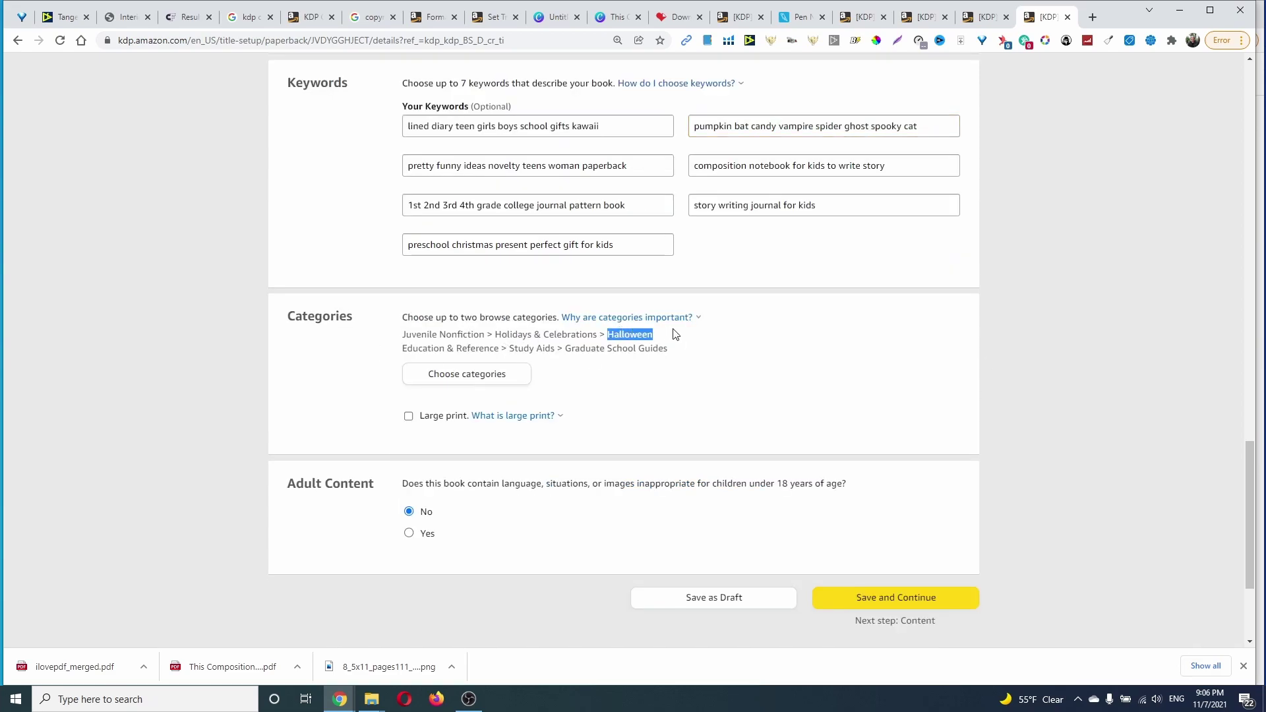
left_click(817, 347)
scroll(826, 396, "down", 2)
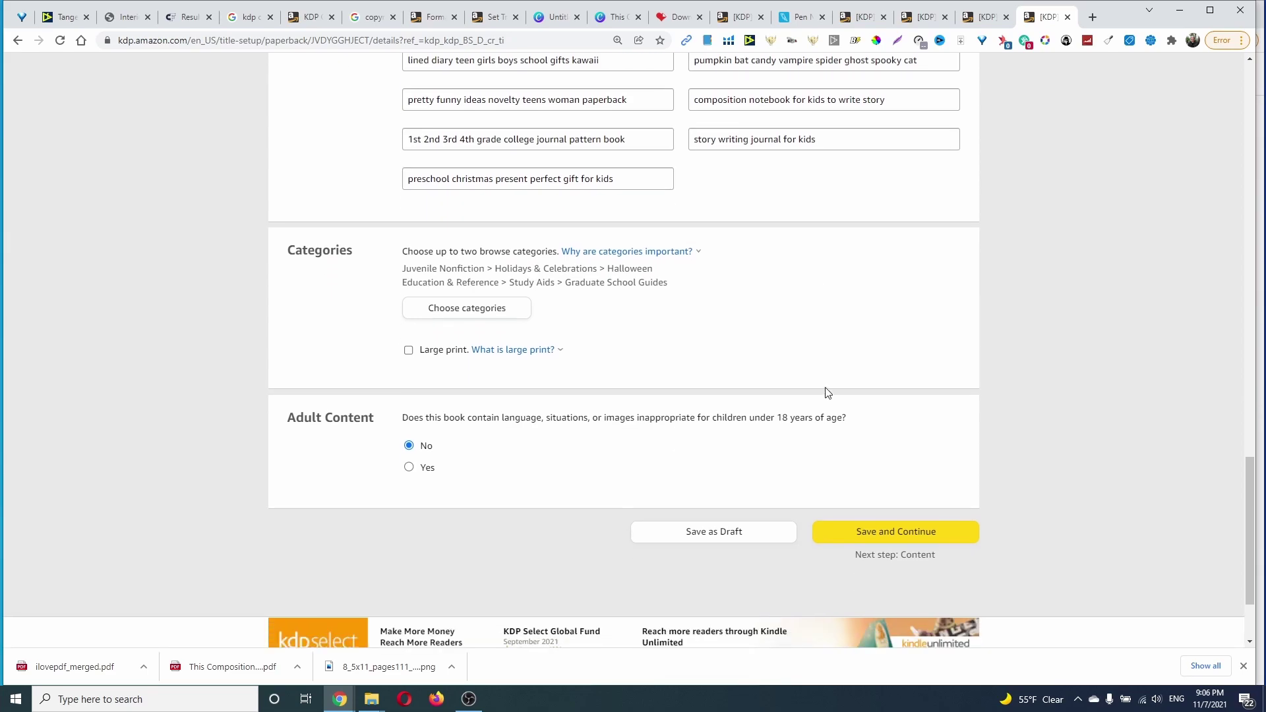
left_click(902, 541)
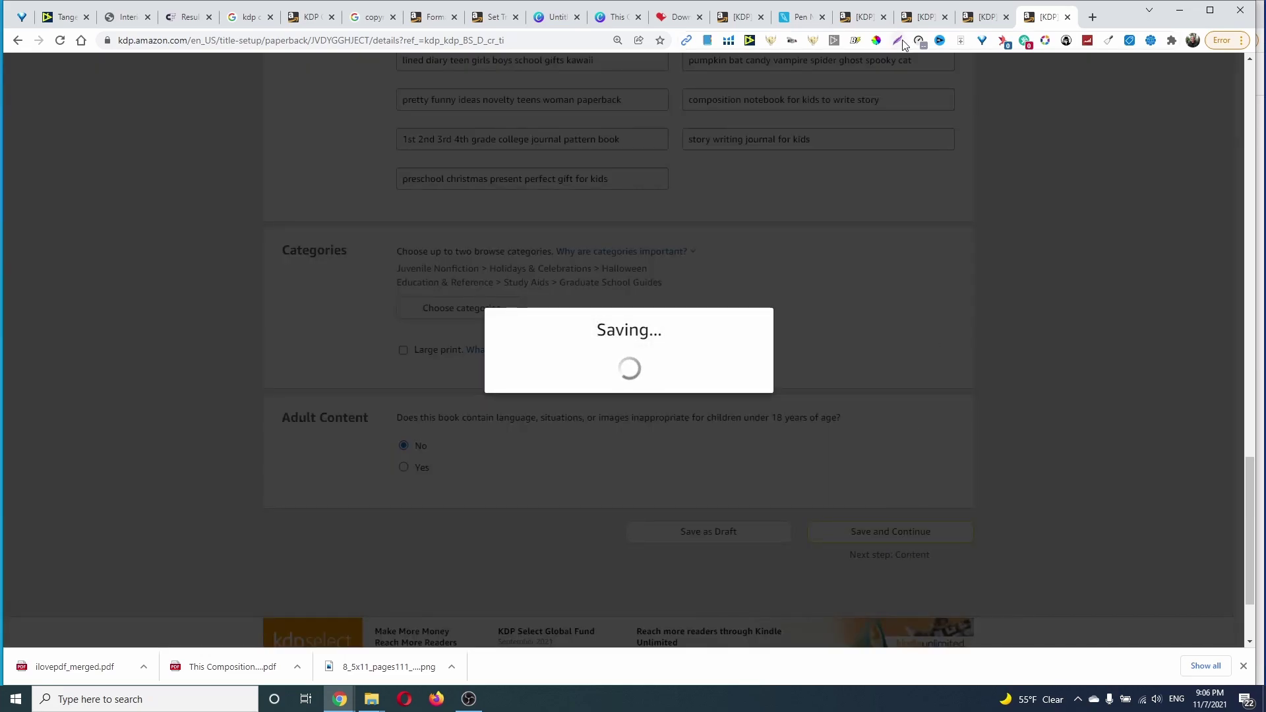
Save the details of the three other notebook drafts and return to the first one's Content step
left_click(993, 25)
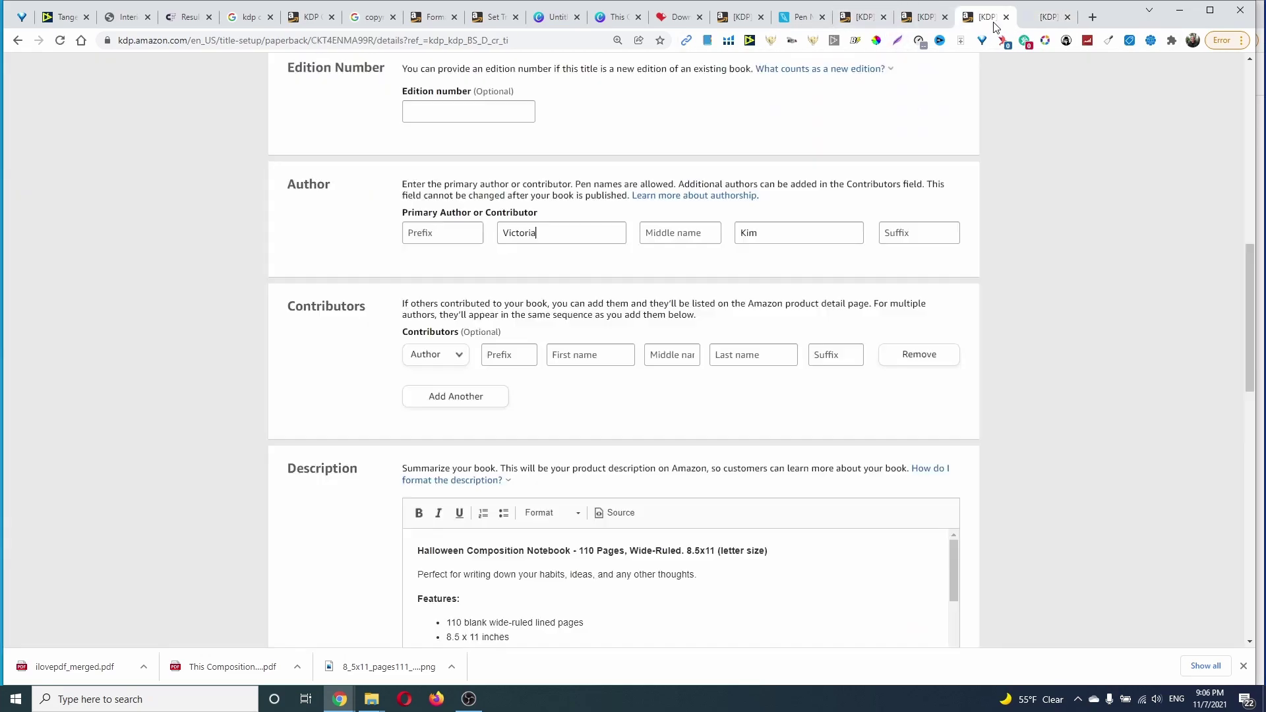
scroll(994, 333, "down", 2)
scroll(1029, 352, "down", 6)
scroll(1025, 377, "down", 3)
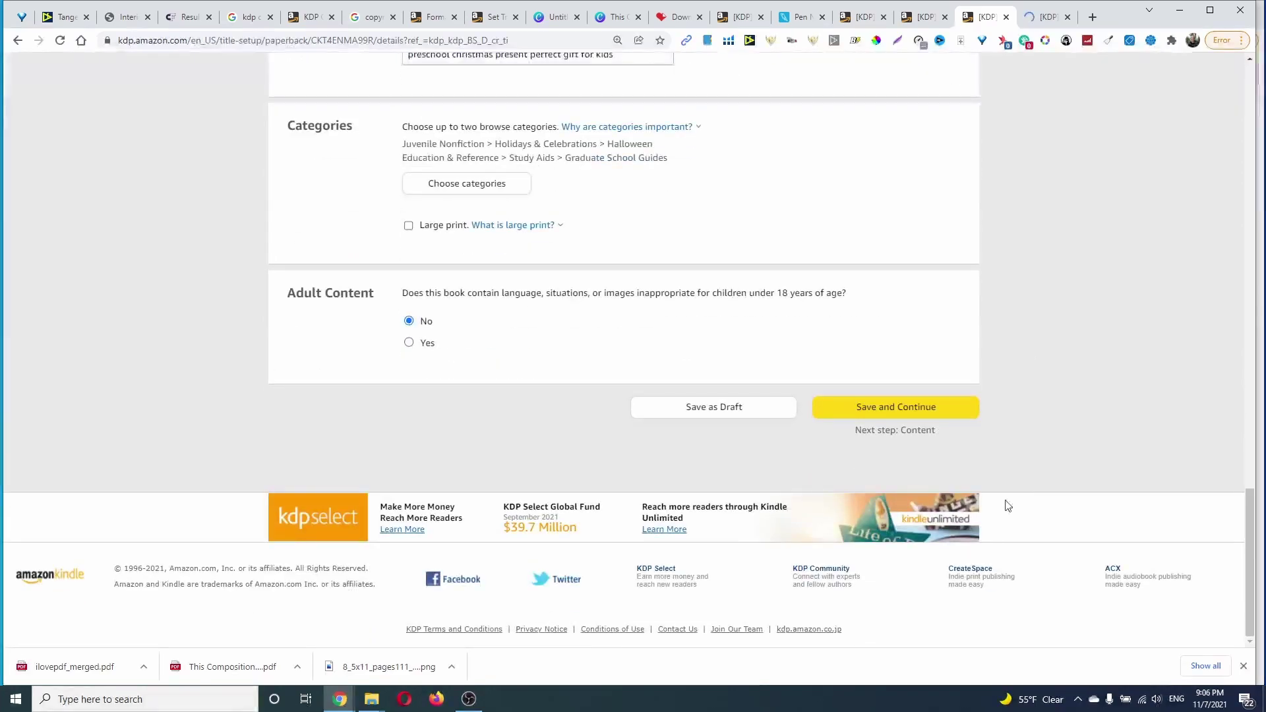
left_click(950, 406)
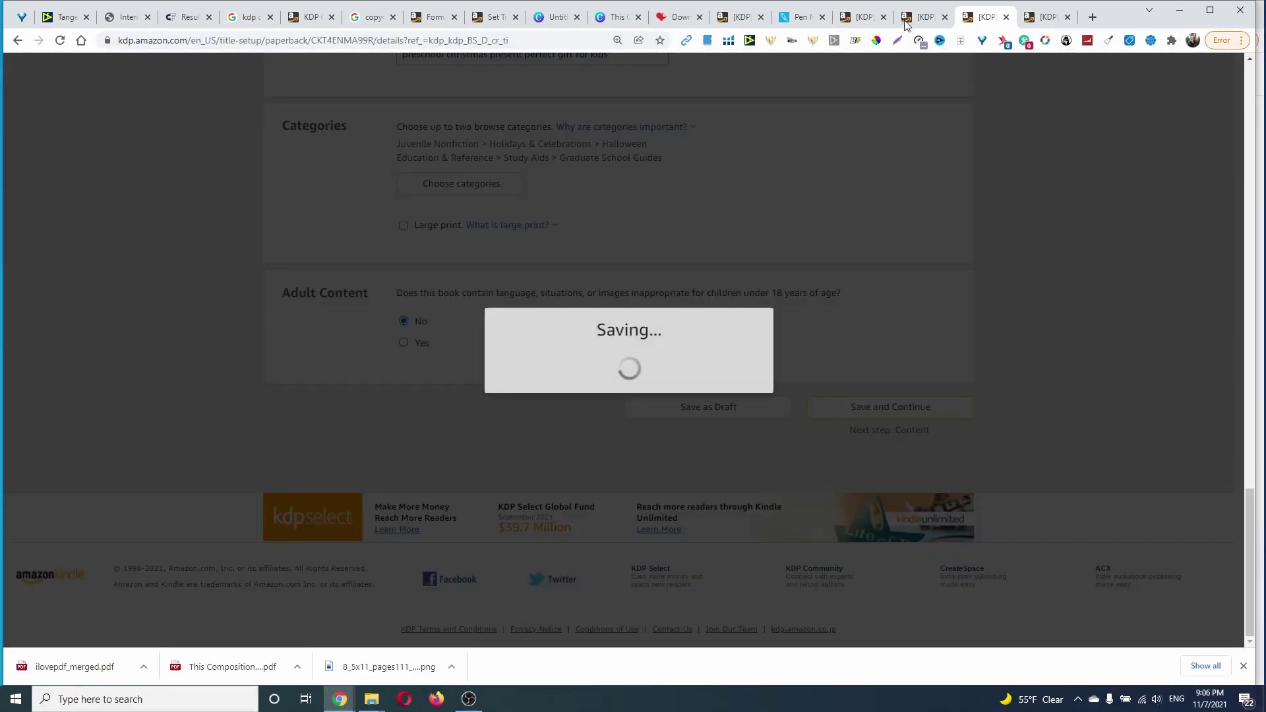
left_click(907, 23)
scroll(1039, 359, "down", 5)
scroll(1039, 359, "down", 3)
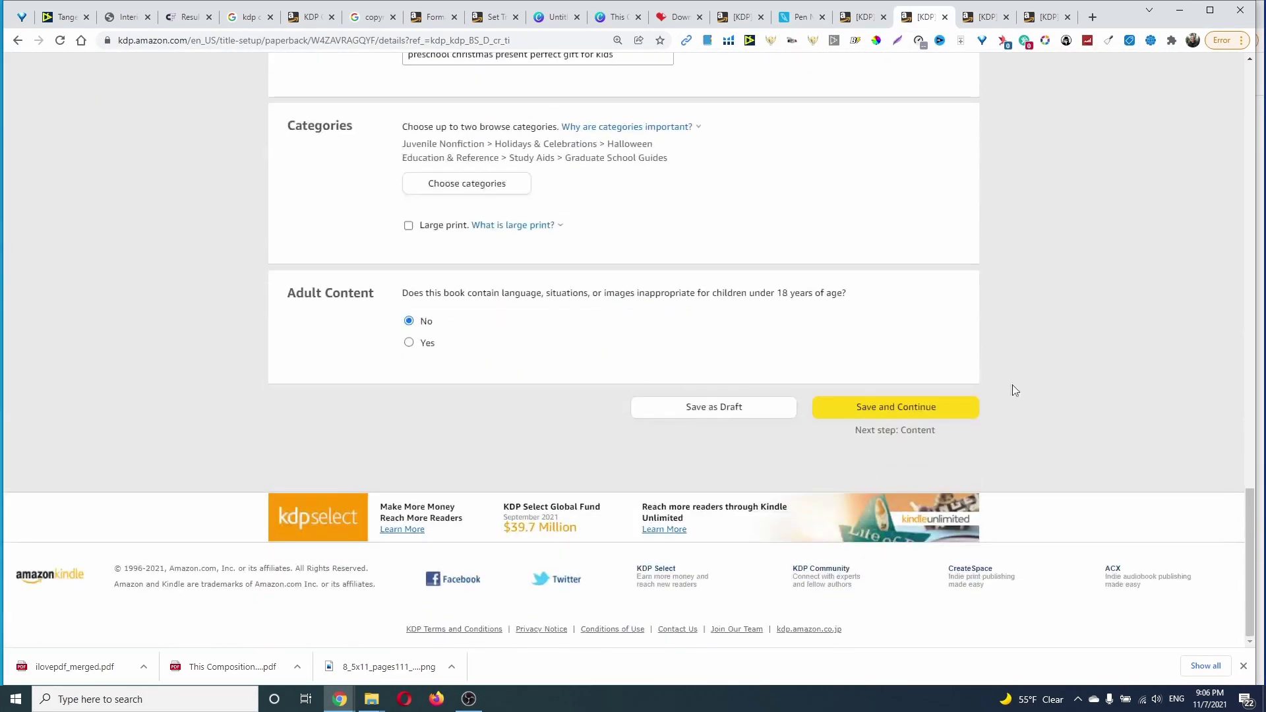
left_click(927, 406)
left_click(870, 22)
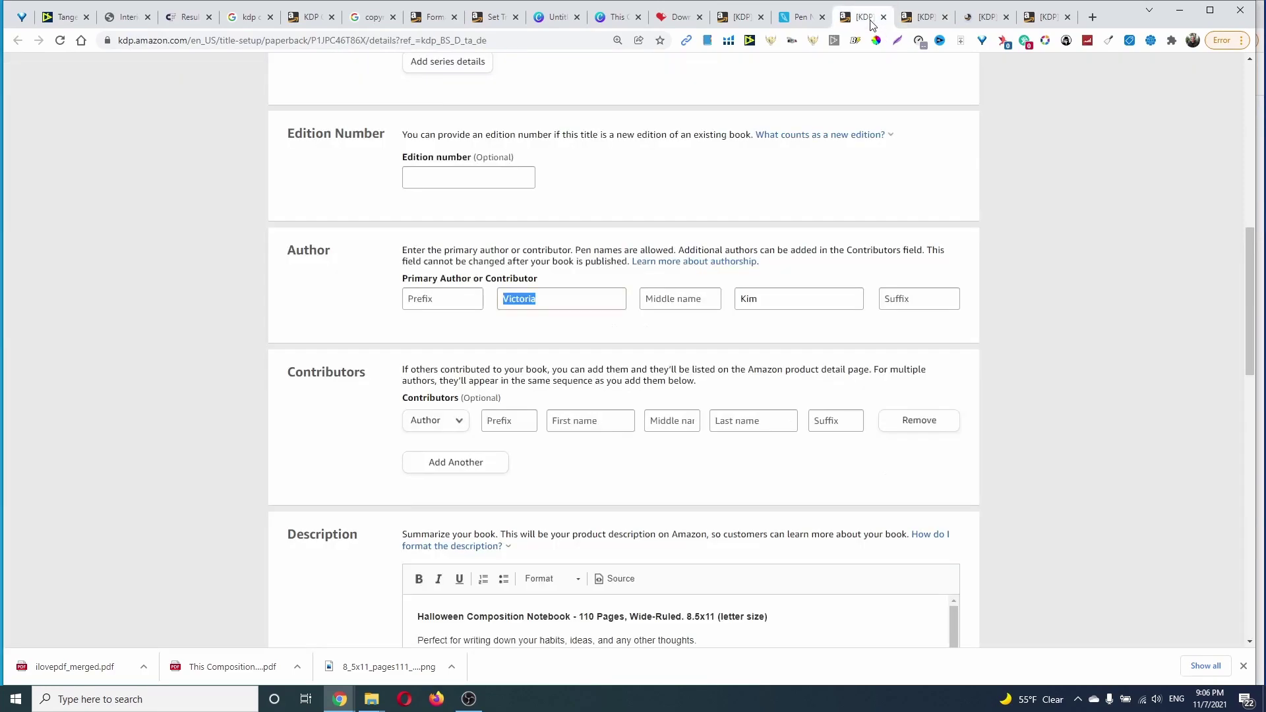
scroll(997, 429, "down", 3)
scroll(990, 458, "down", 5)
scroll(950, 416, "down", 3)
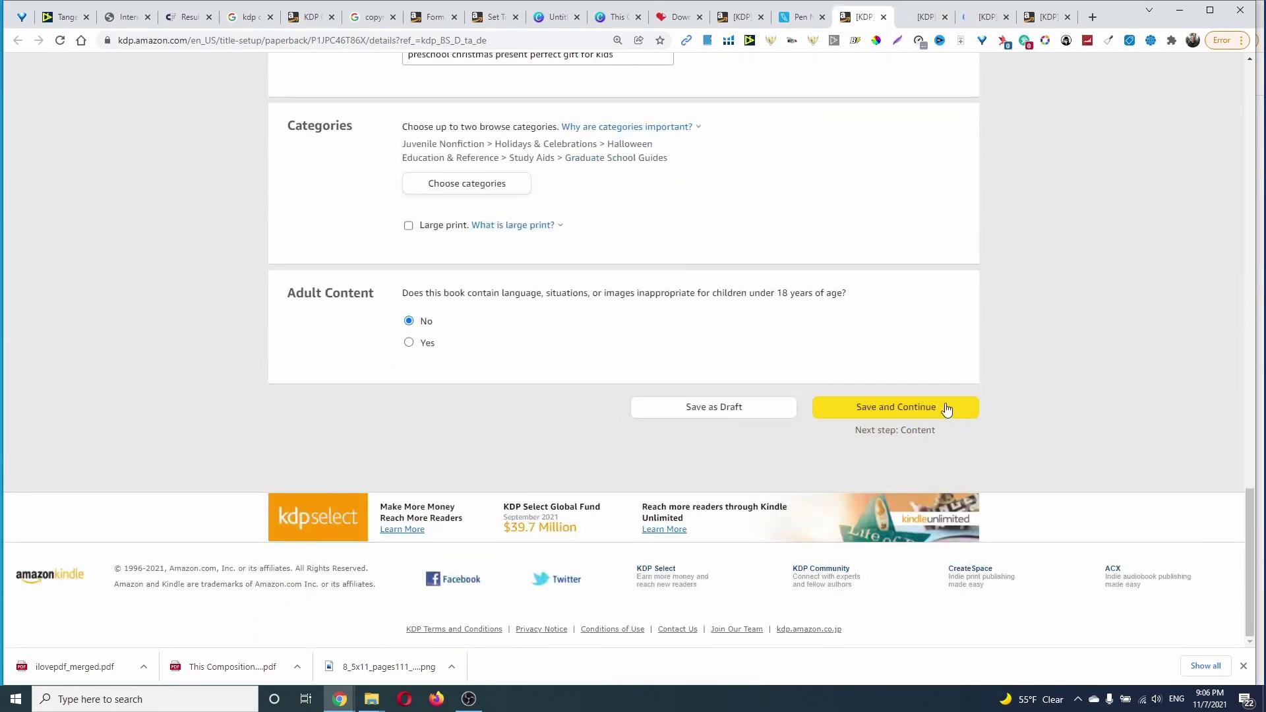
left_click(930, 407)
left_click(1049, 17)
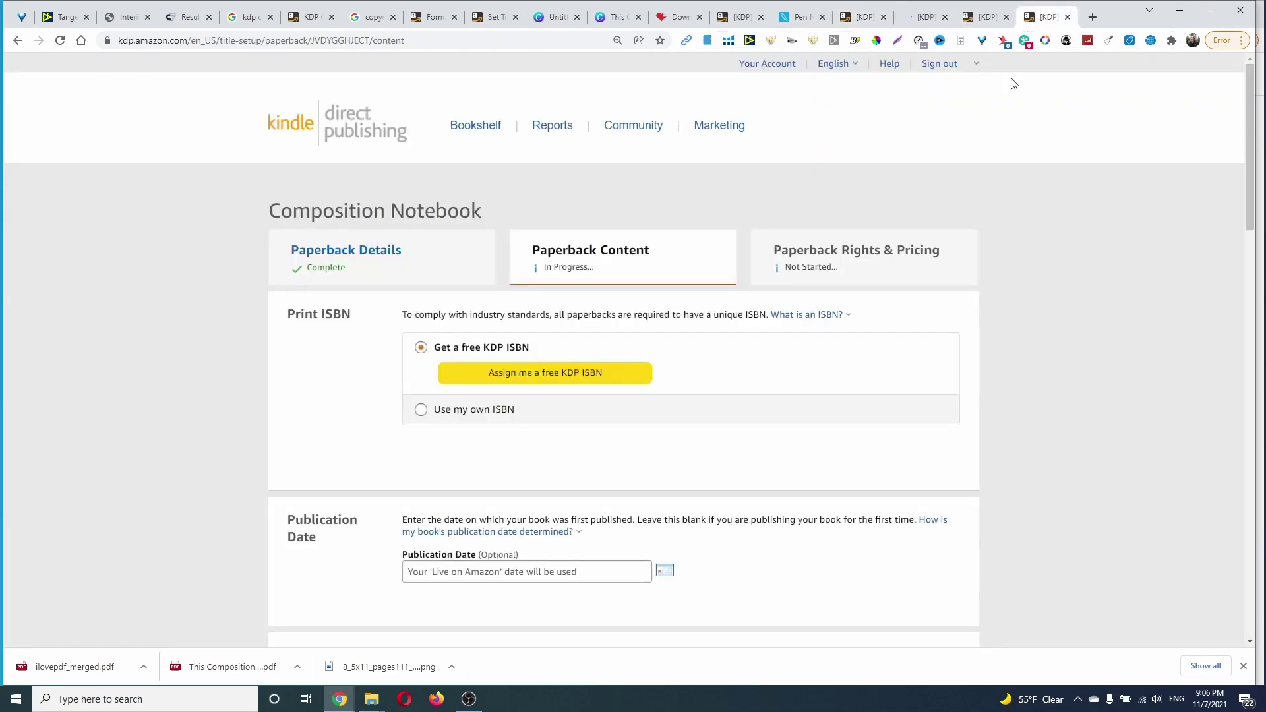
Assign a free ISBN, set 8.5 x 11 in with bleed, and upload Halloween Composition Notebook (1).pdf as cover
left_click(587, 381)
left_click(994, 386)
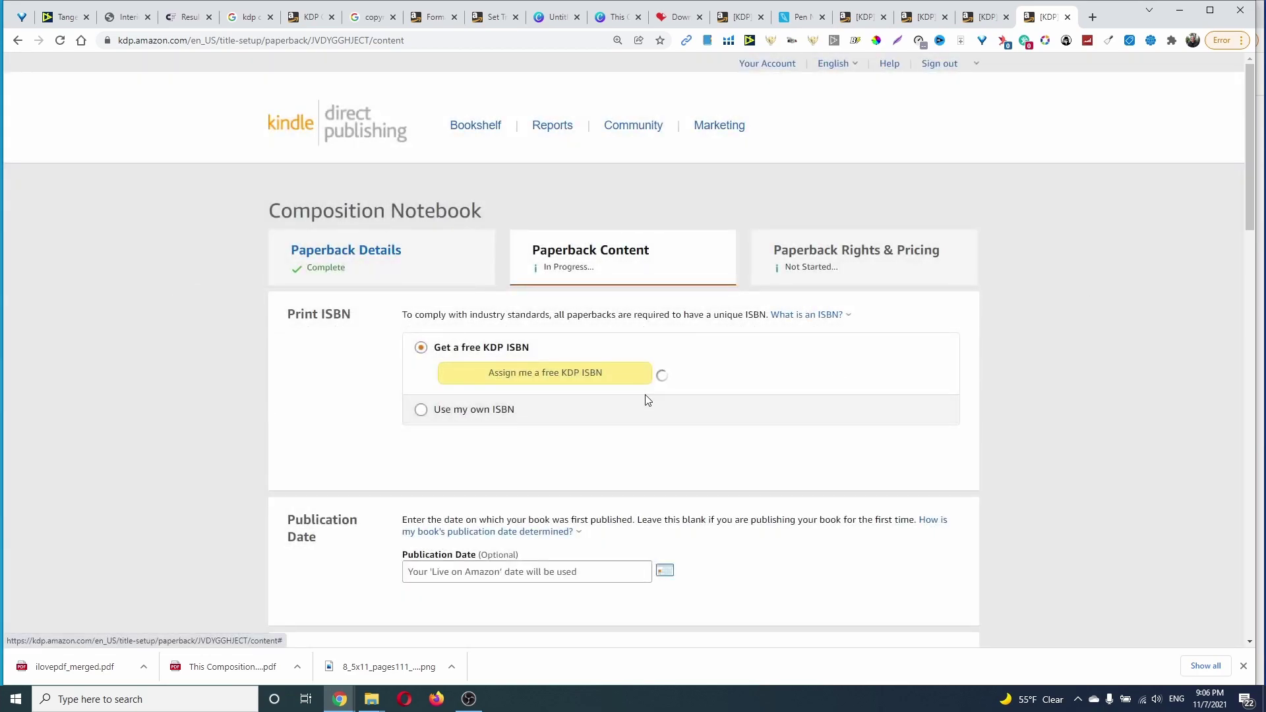
scroll(800, 376, "down", 2)
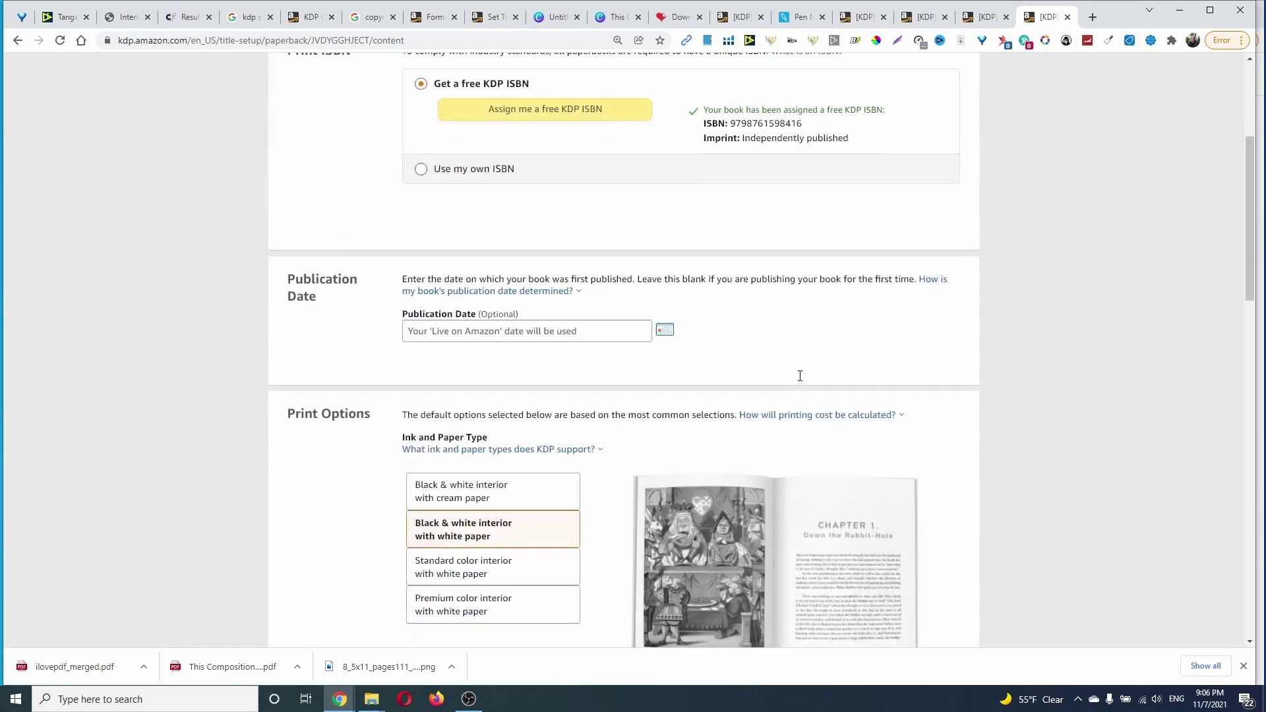
scroll(799, 377, "down", 2)
scroll(800, 376, "down", 1)
scroll(800, 376, "down", 3)
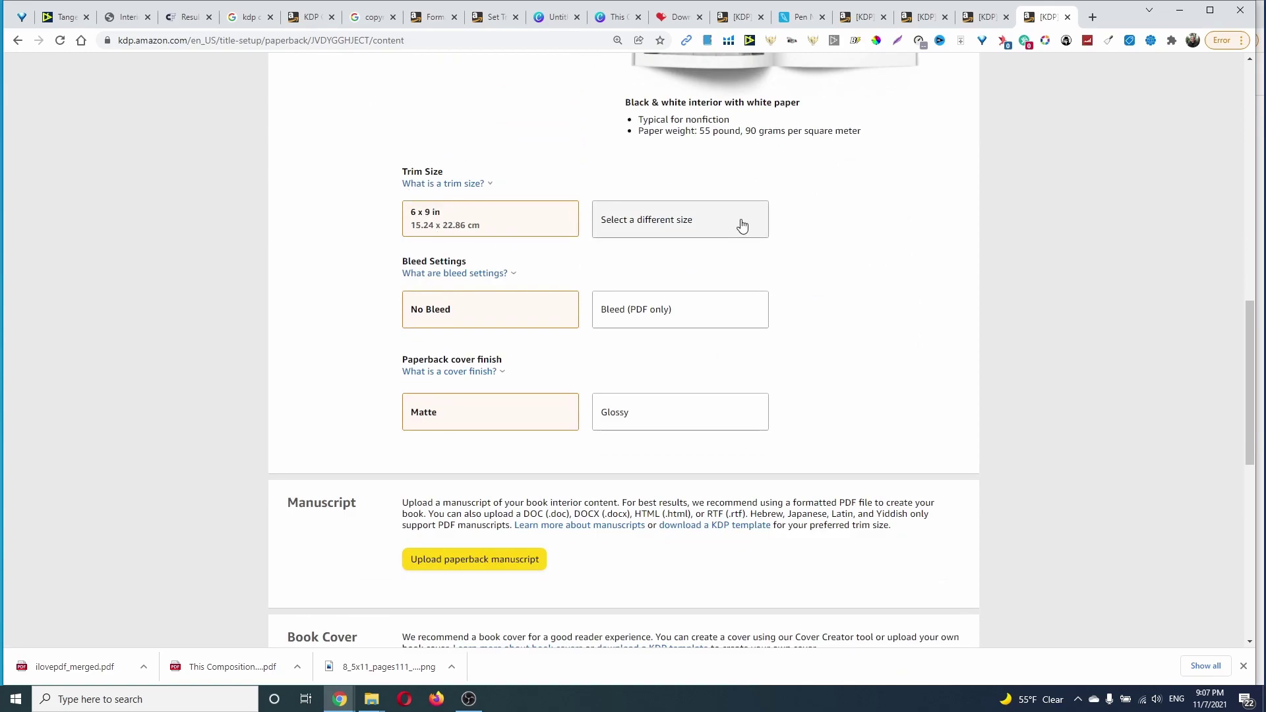
left_click(683, 225)
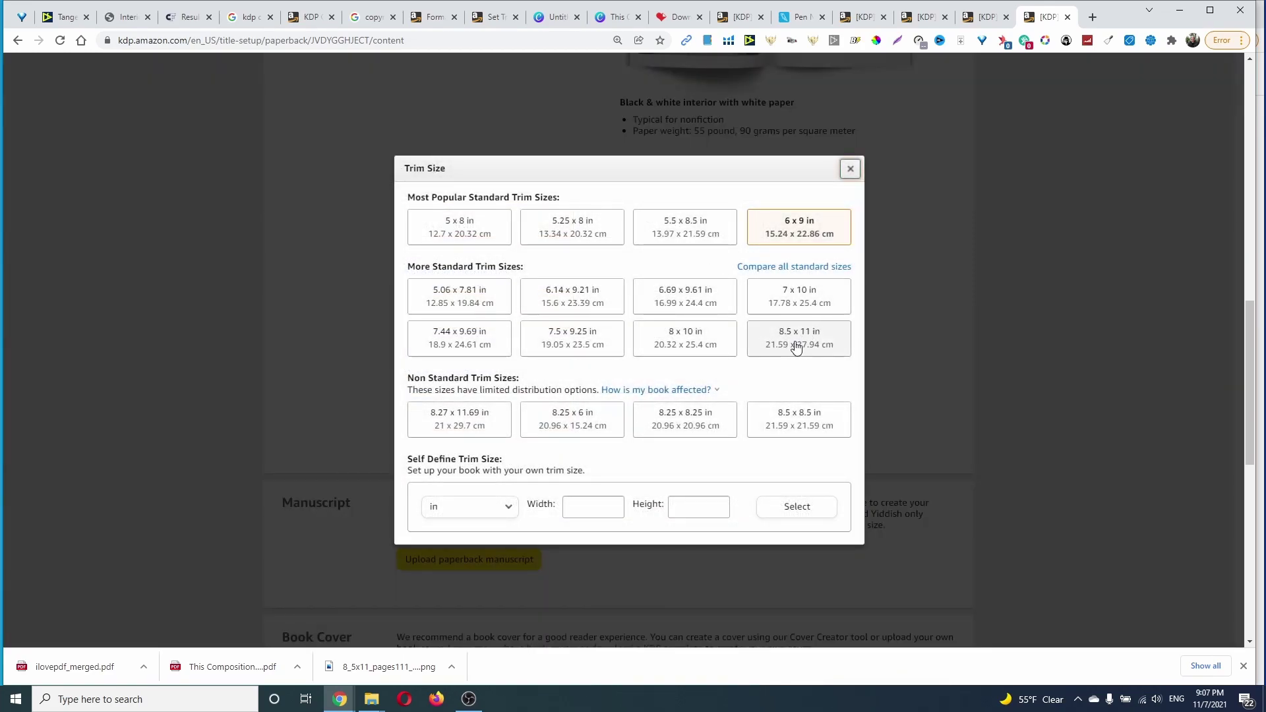
left_click(796, 344)
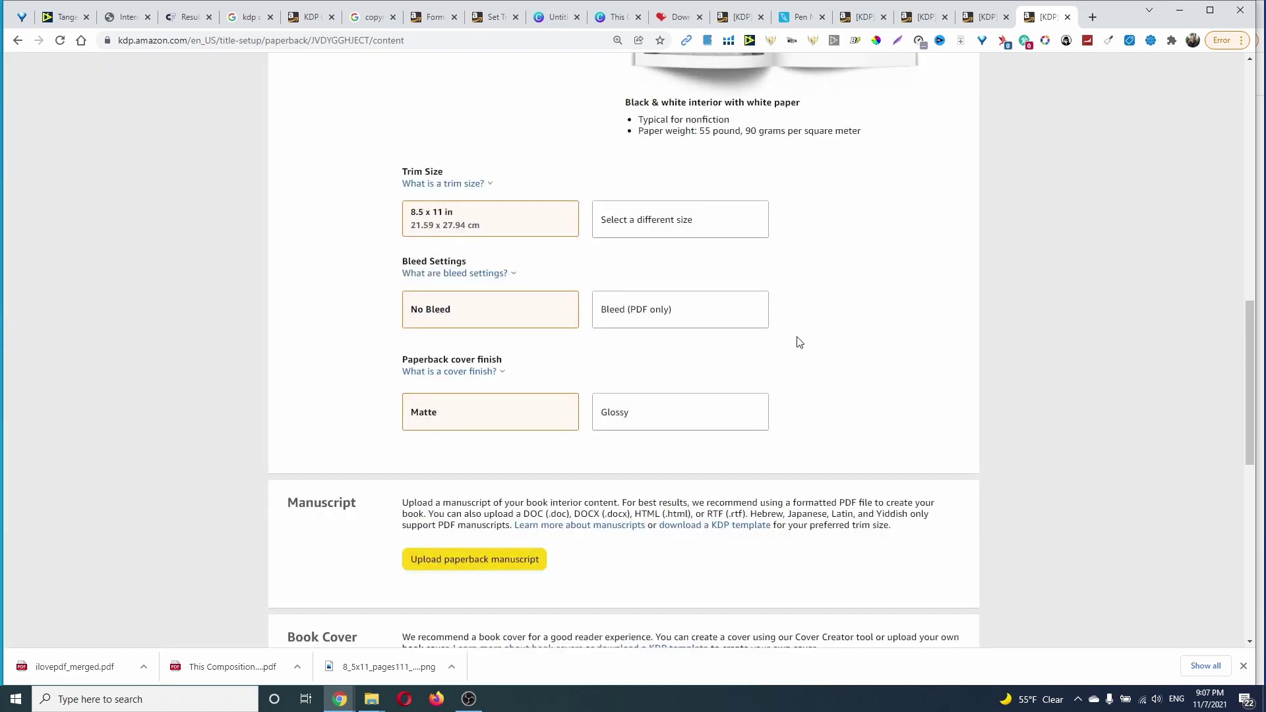
left_click(667, 316)
scroll(757, 481, "down", 3)
scroll(758, 481, "down", 1)
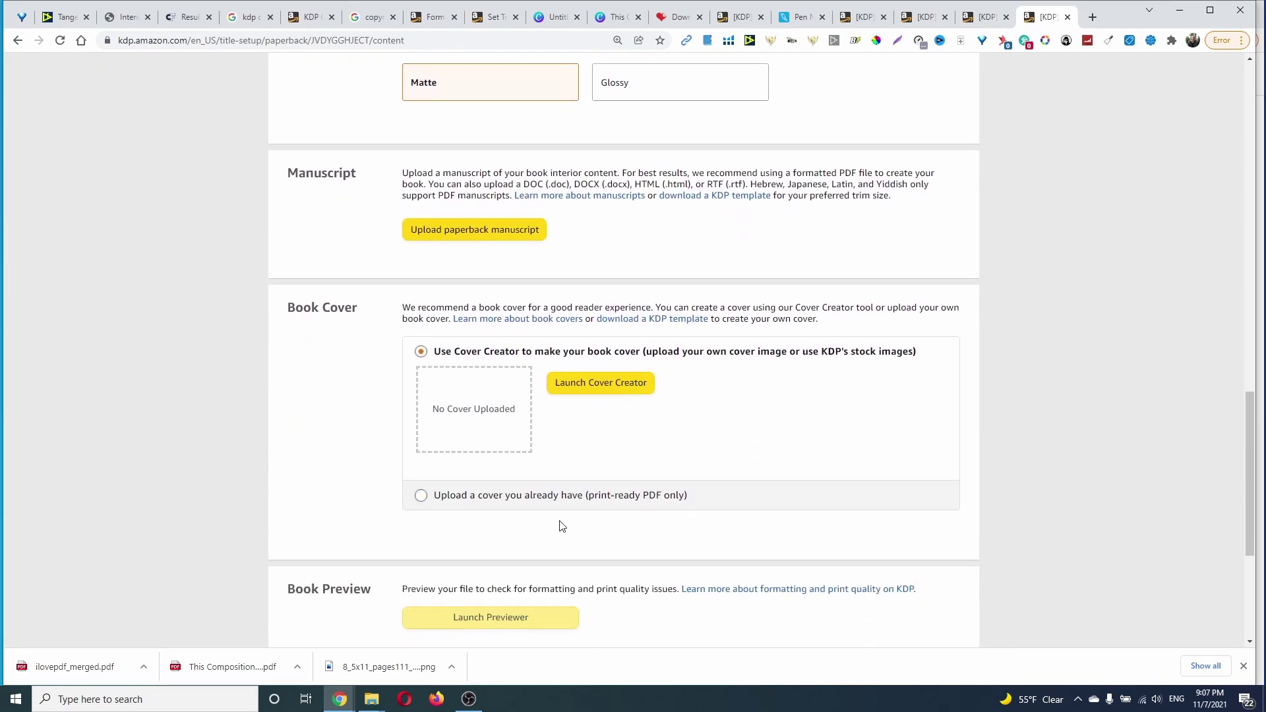
left_click(549, 498)
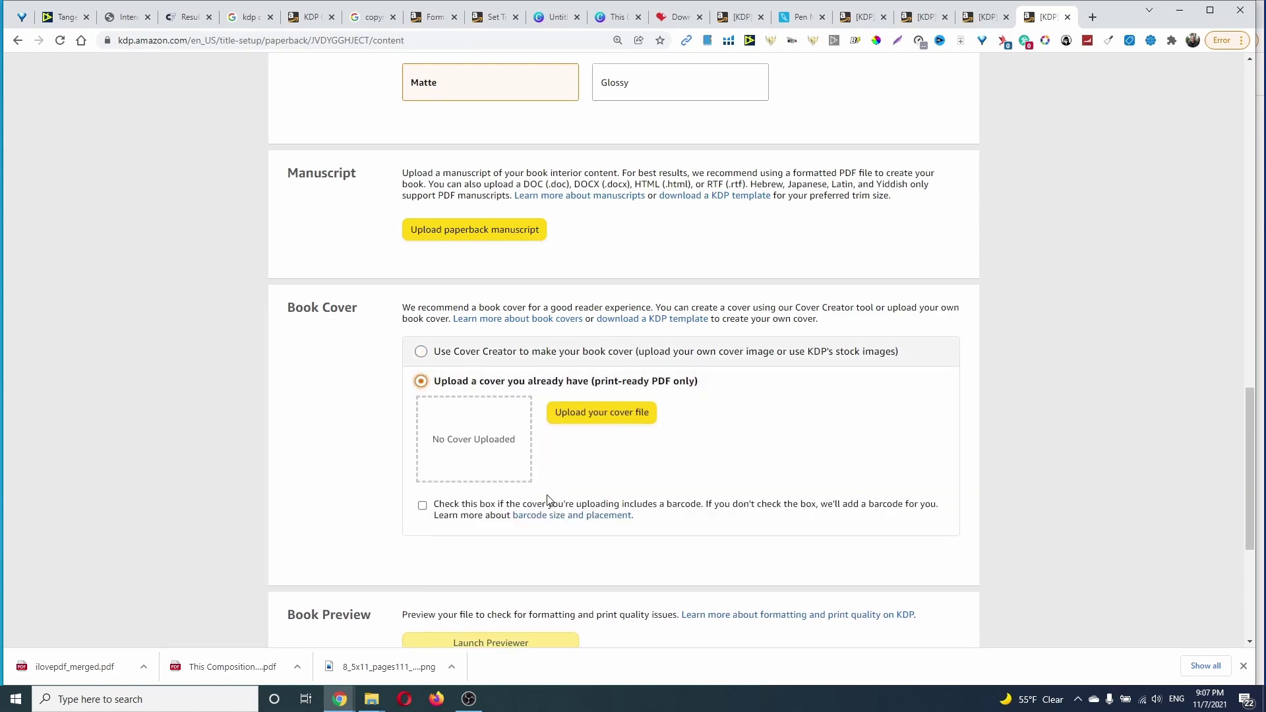
left_click(624, 416)
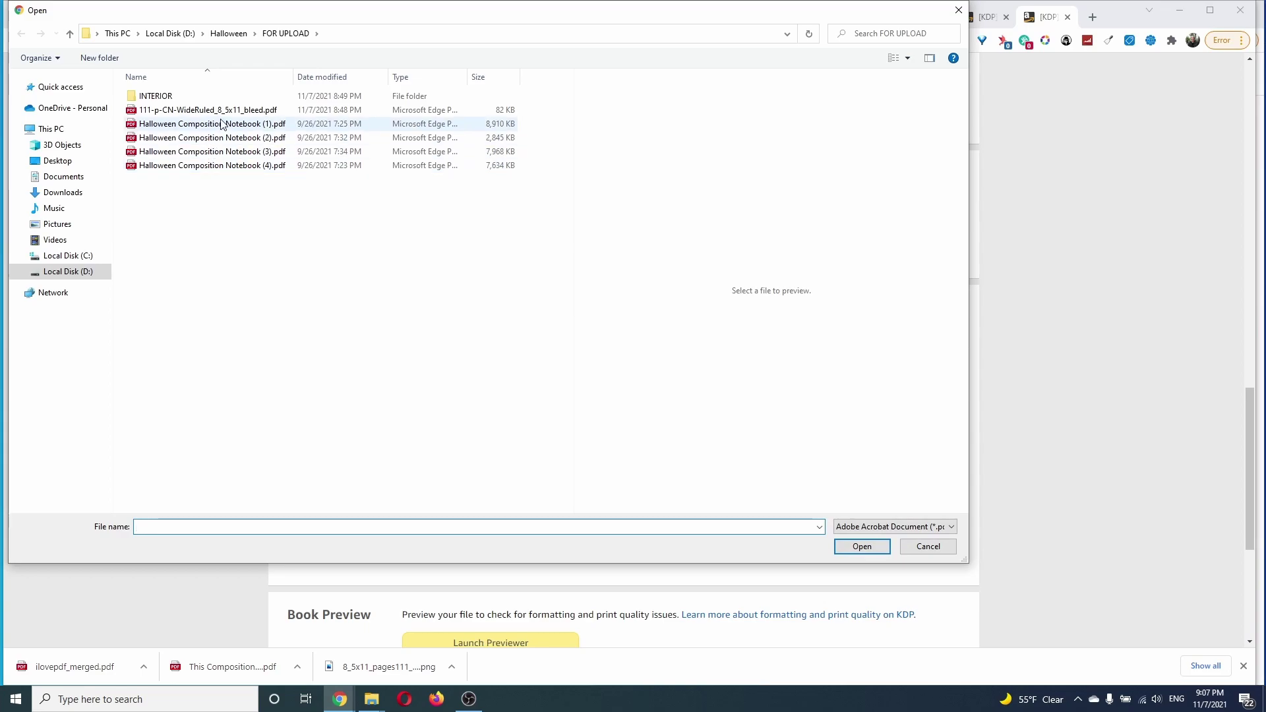
left_click(221, 126)
double_click(221, 126)
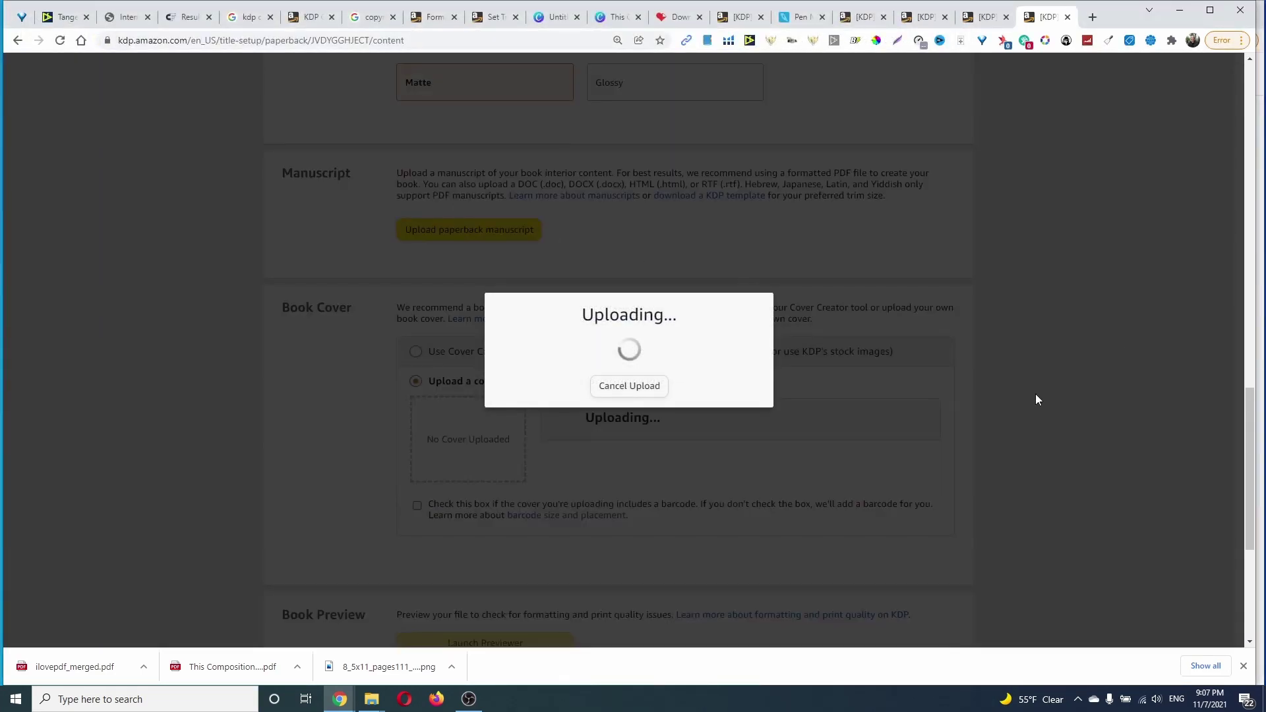
On the second draft, assign a free ISBN, set 8.5 x 11 in with bleed, and upload its cover PDF
left_click(982, 17)
left_click(532, 378)
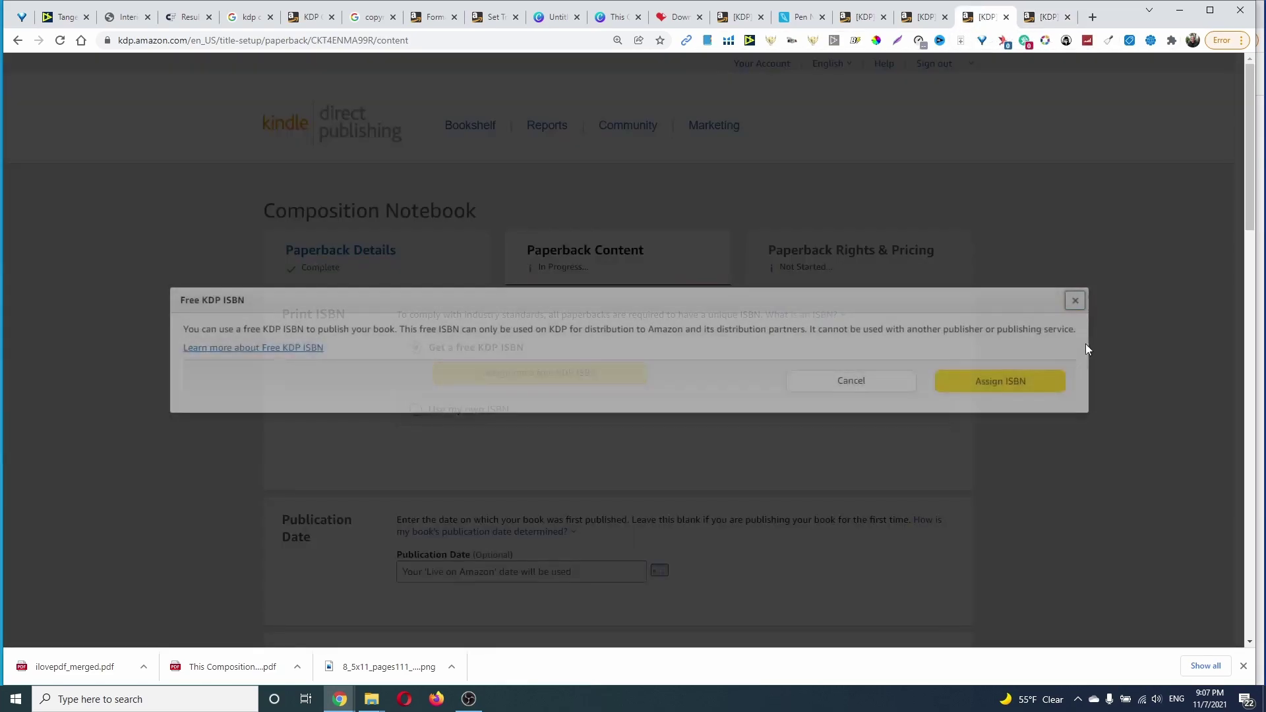
left_click(1054, 383)
scroll(881, 341, "down", 5)
scroll(881, 342, "down", 2)
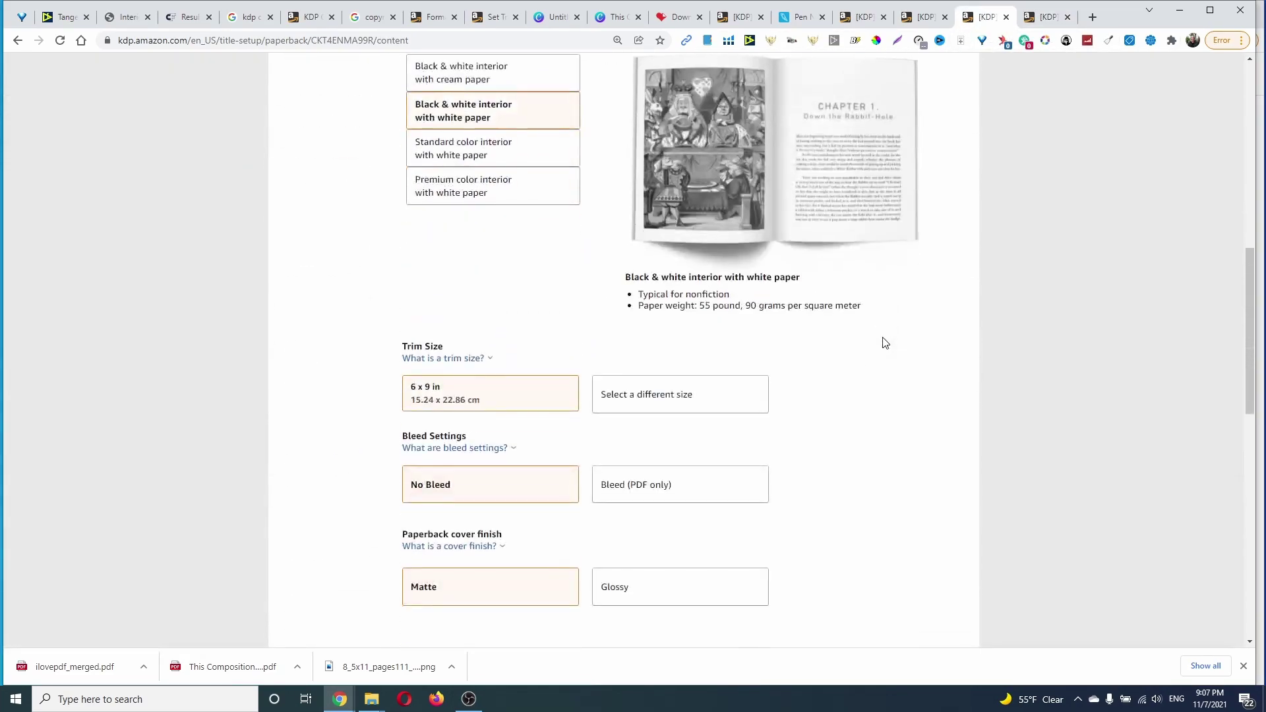
scroll(739, 243, "down", 2)
left_click(681, 205)
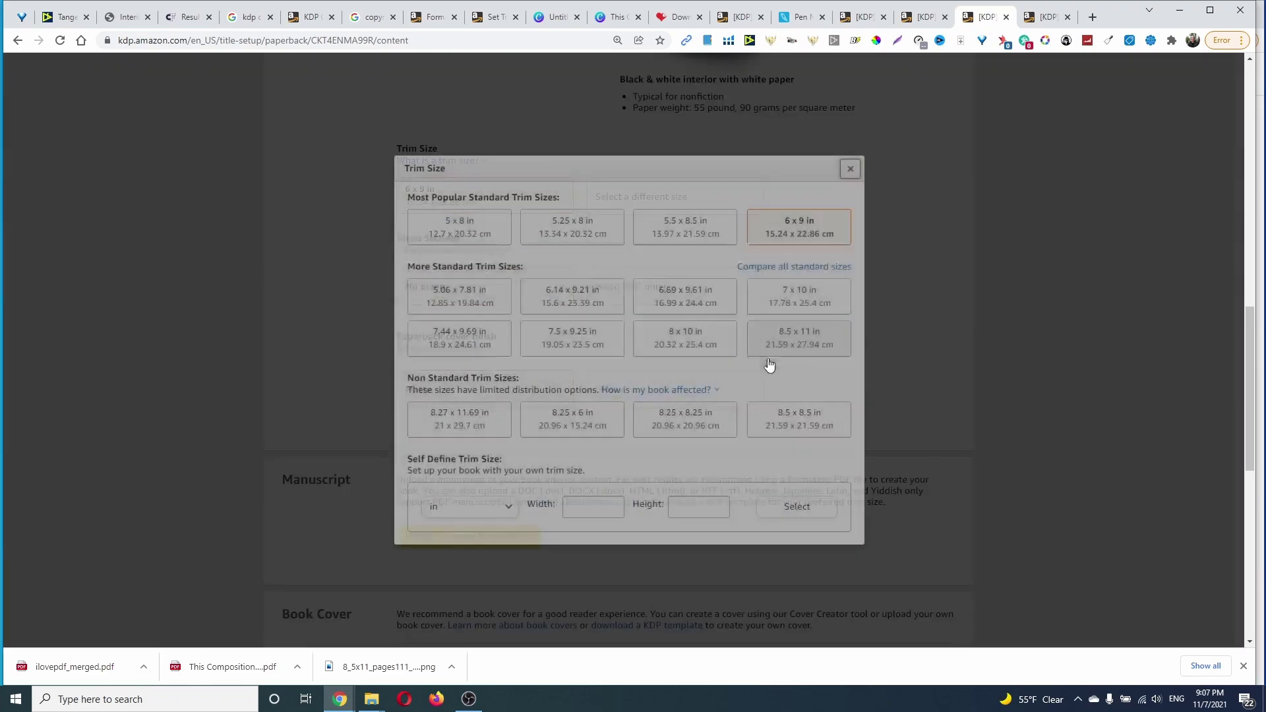
left_click(806, 347)
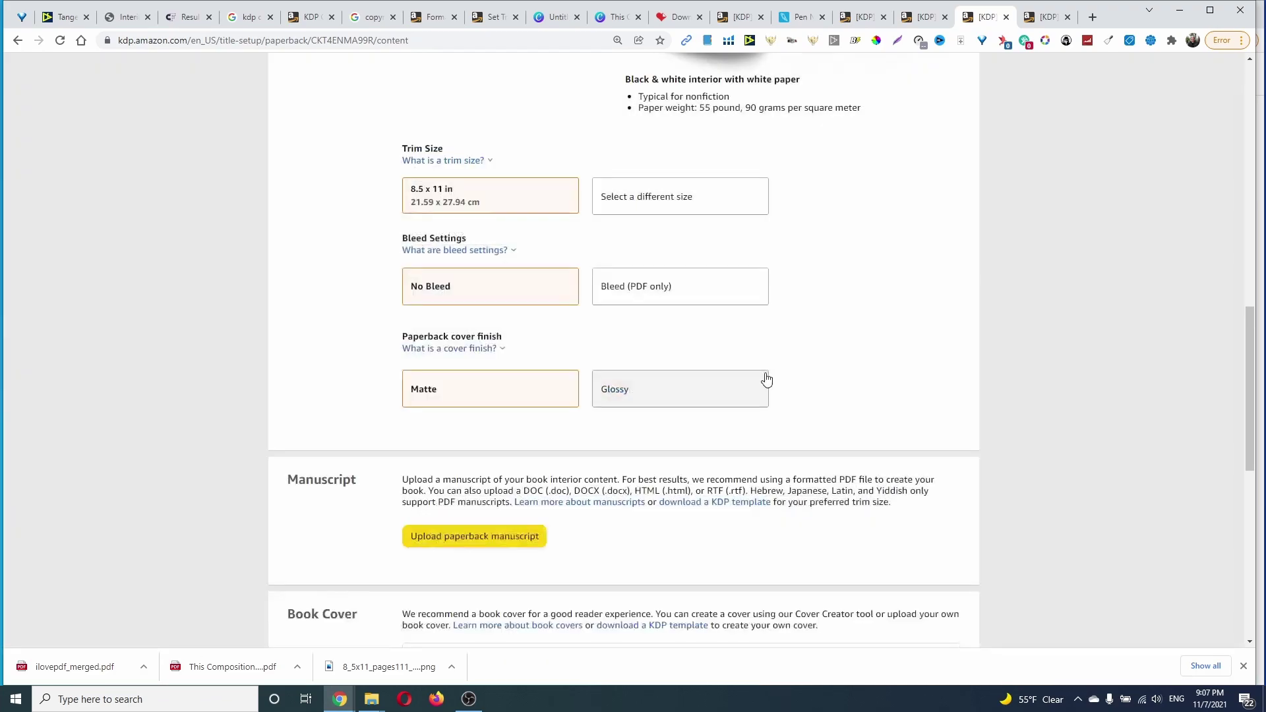
left_click(692, 295)
scroll(703, 308, "down", 1)
scroll(702, 309, "down", 3)
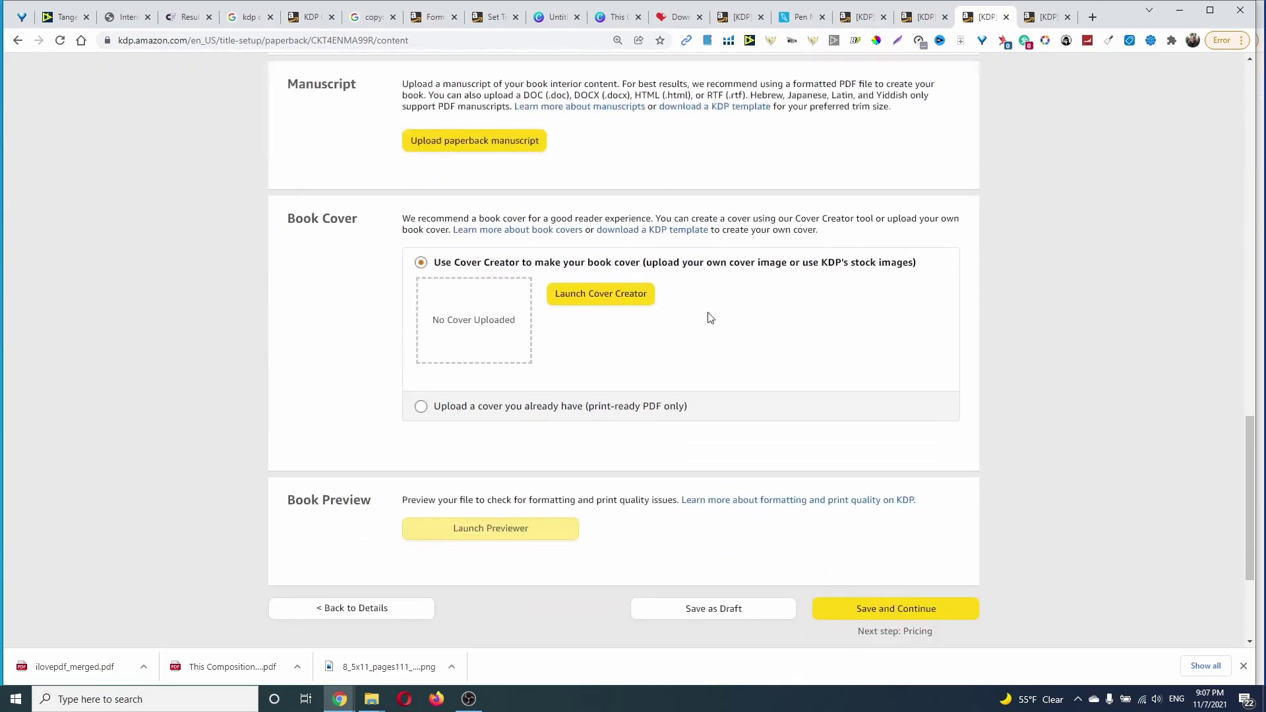
left_click(524, 410)
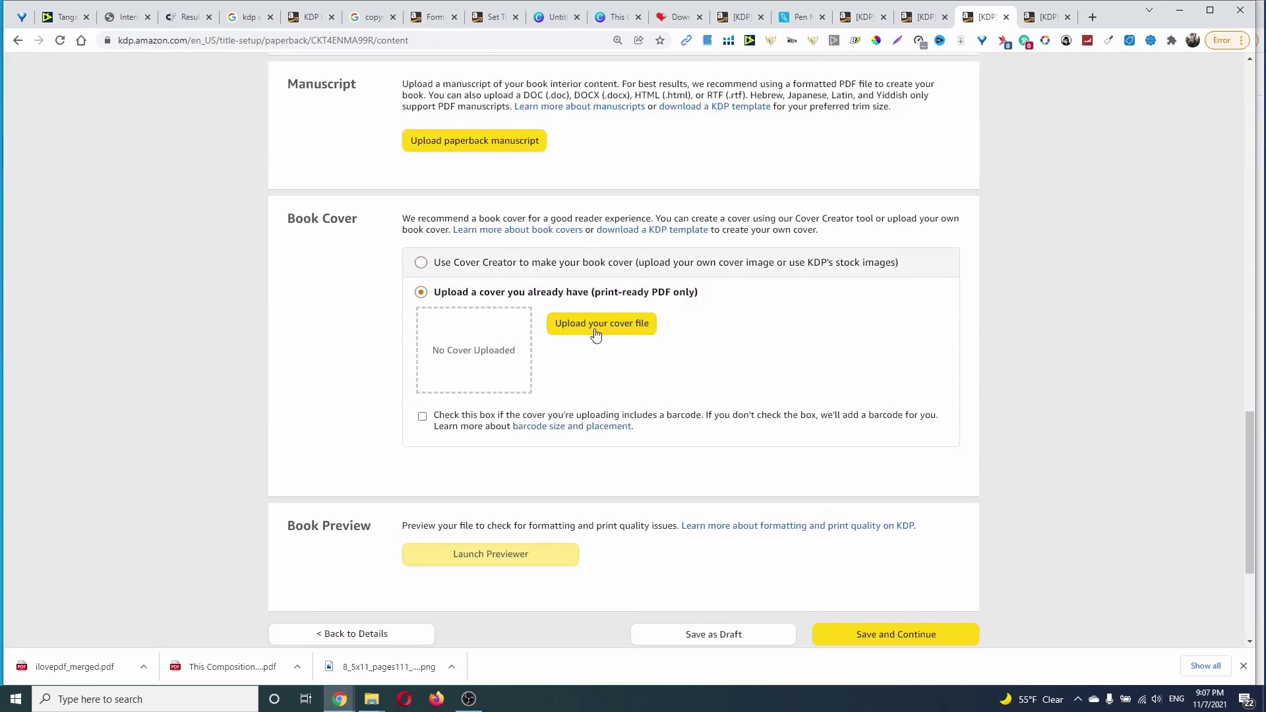
left_click(594, 328)
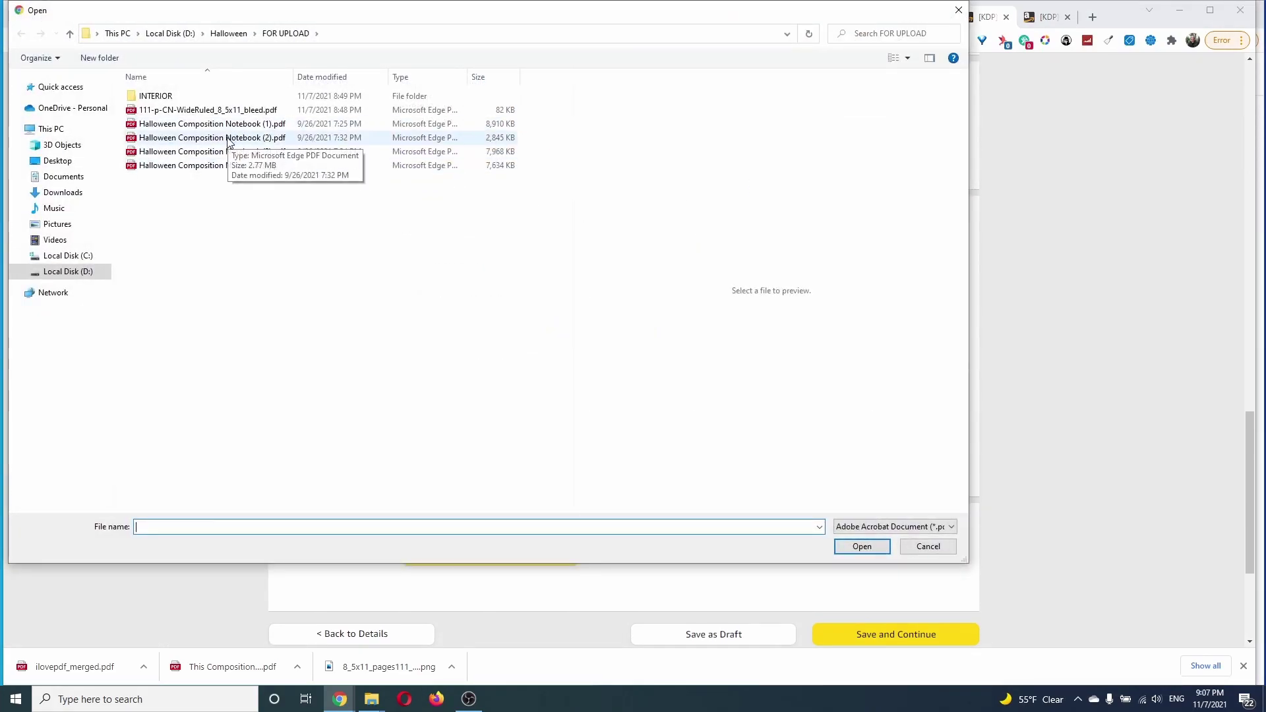
double_click(228, 137)
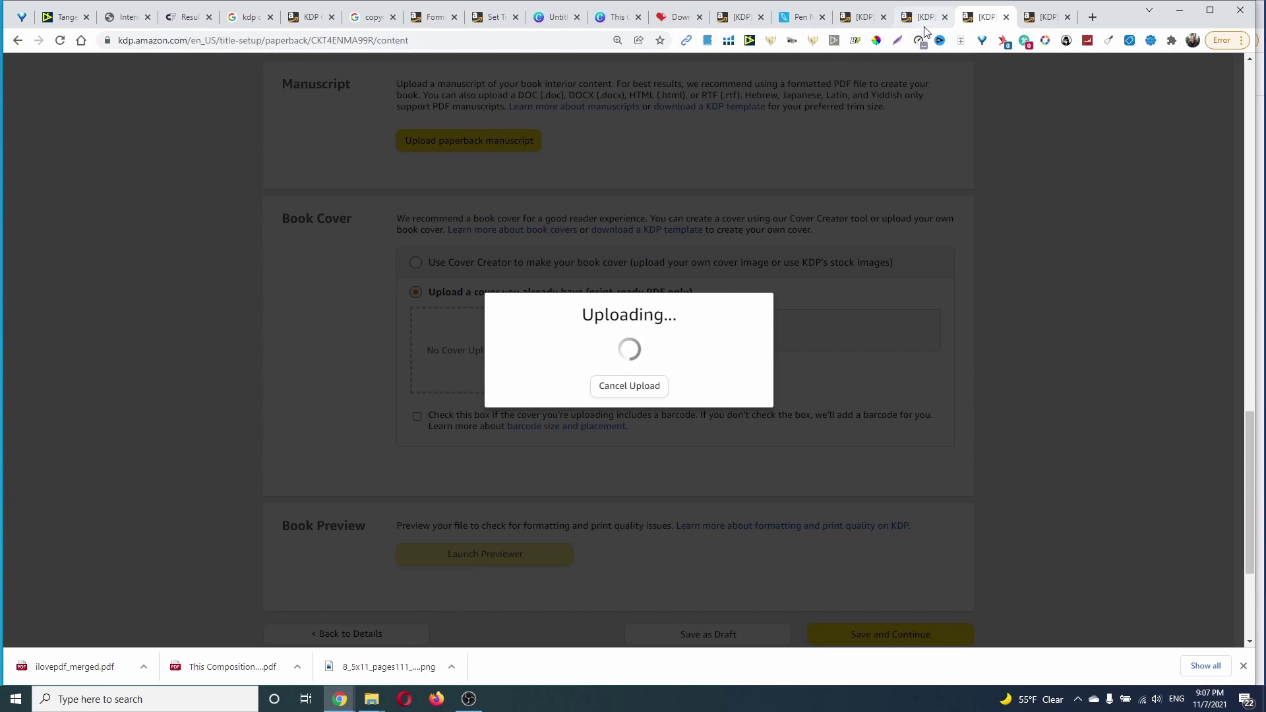
On the third draft, assign a free ISBN, set 8.5 x 11 in with bleed, and upload Halloween Composition Notebook (3).pdf
left_click(924, 16)
scroll(717, 352, "down", 1)
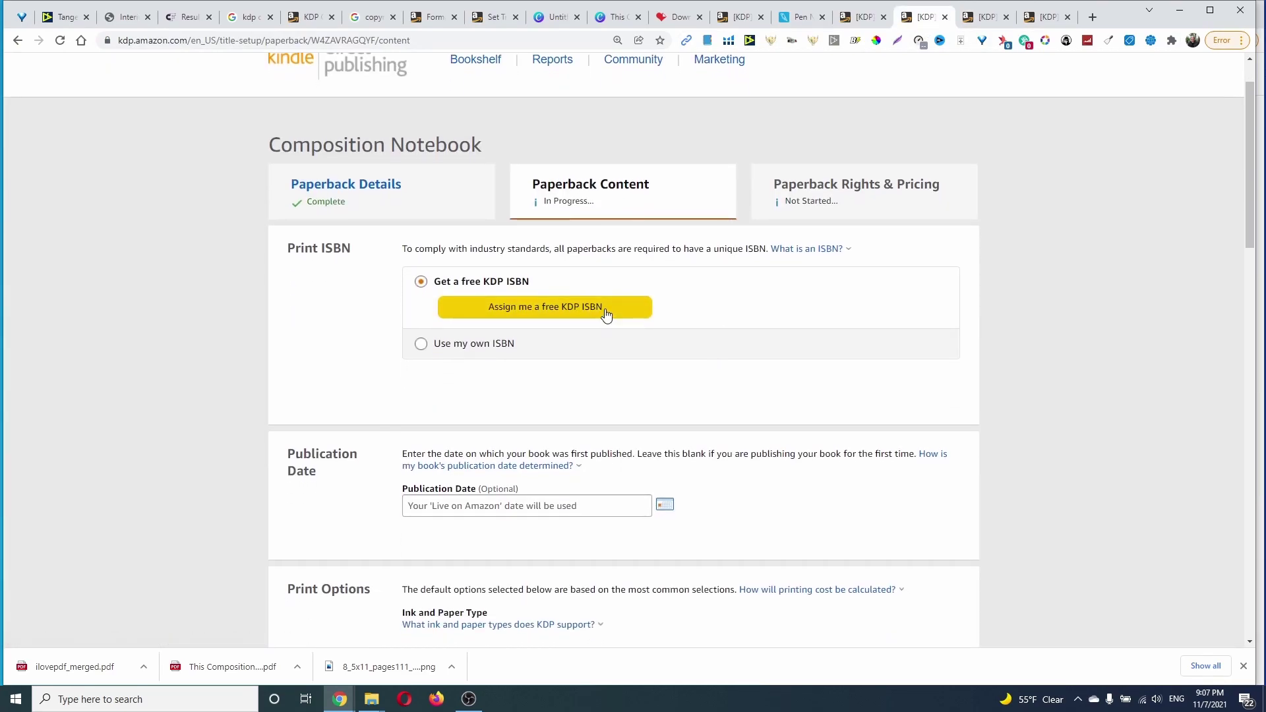
left_click(603, 312)
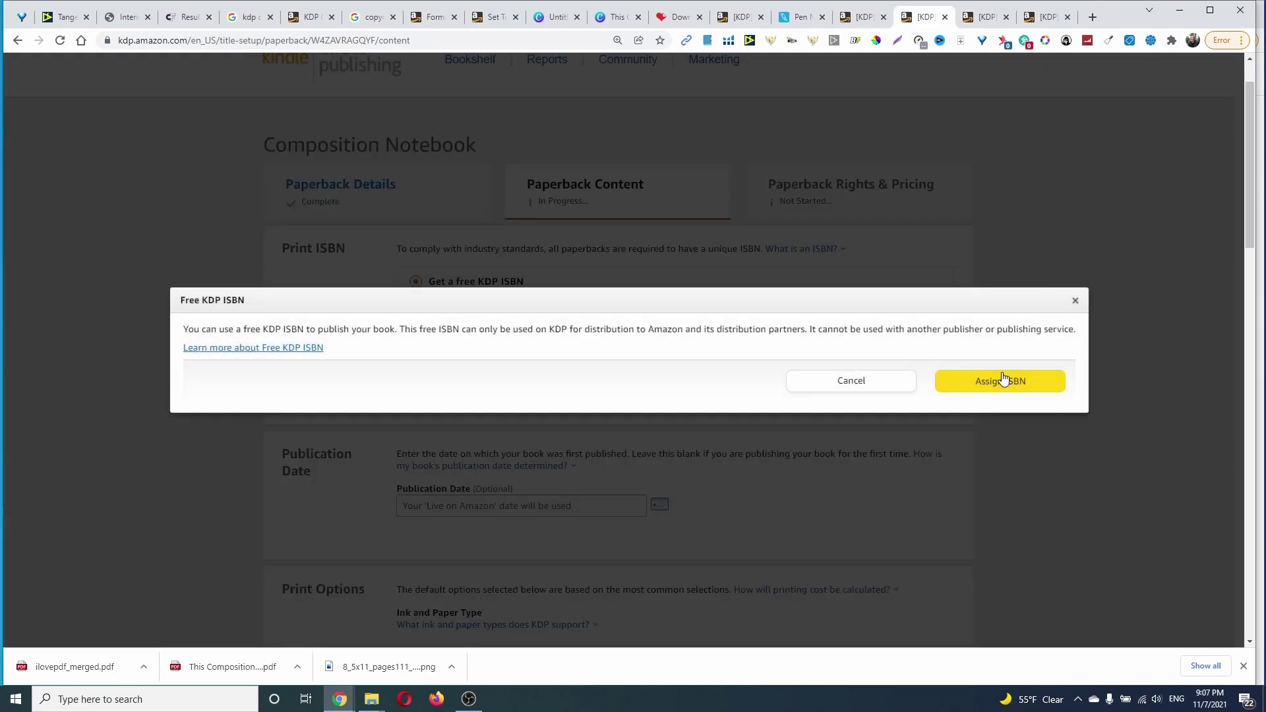
left_click(1001, 378)
scroll(962, 397, "down", 5)
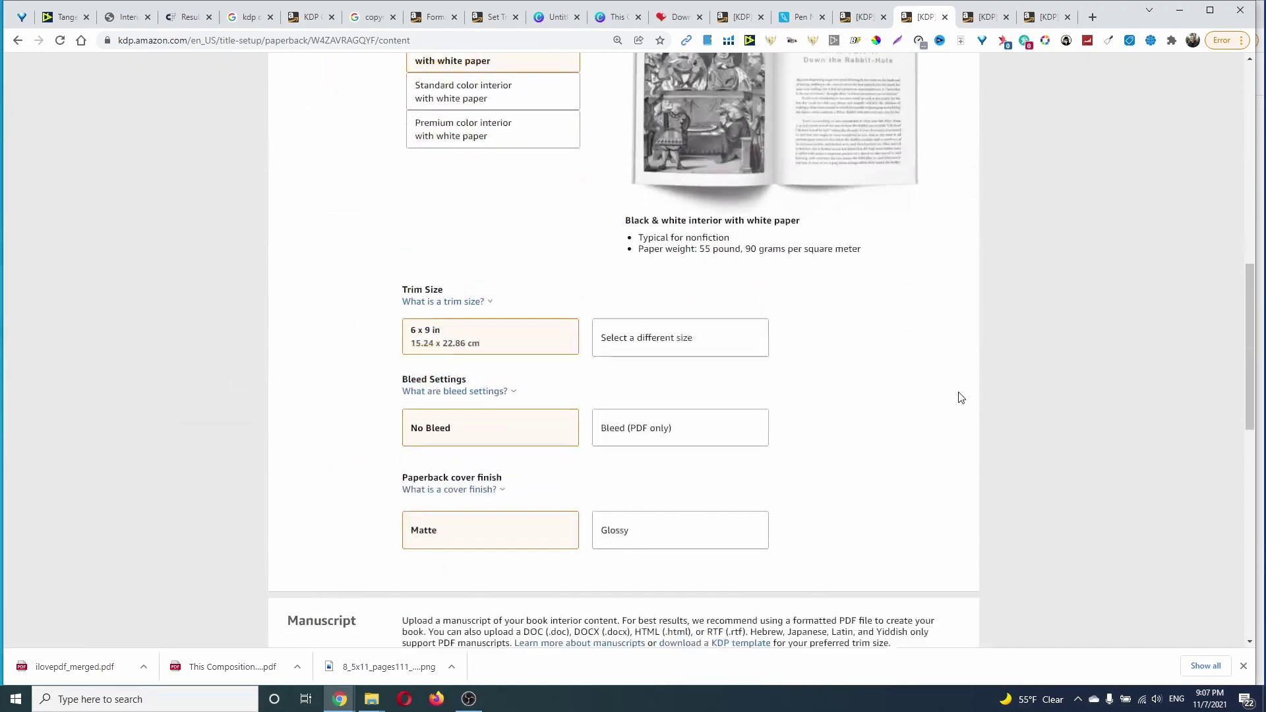
left_click(768, 337)
left_click(801, 335)
scroll(775, 303, "down", 2)
scroll(775, 303, "up", 2)
scroll(550, 212, "down", 3)
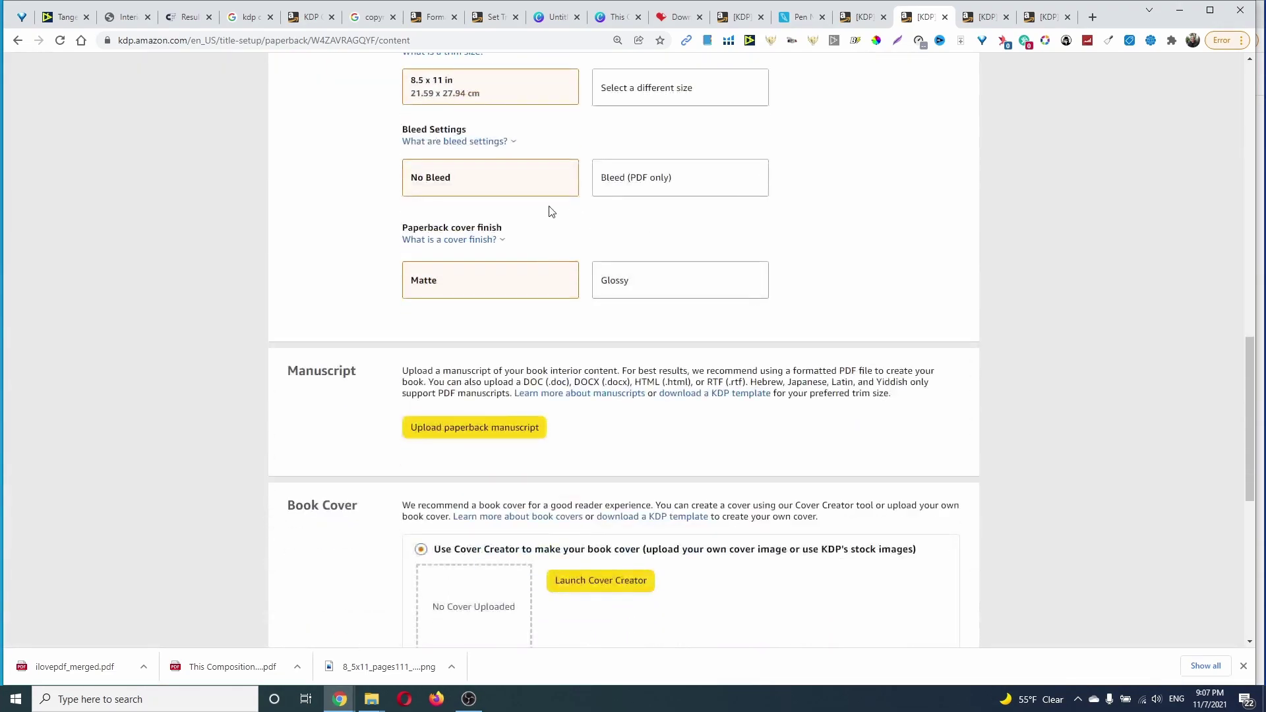
left_click(653, 187)
scroll(475, 504, "down", 2)
left_click(475, 505)
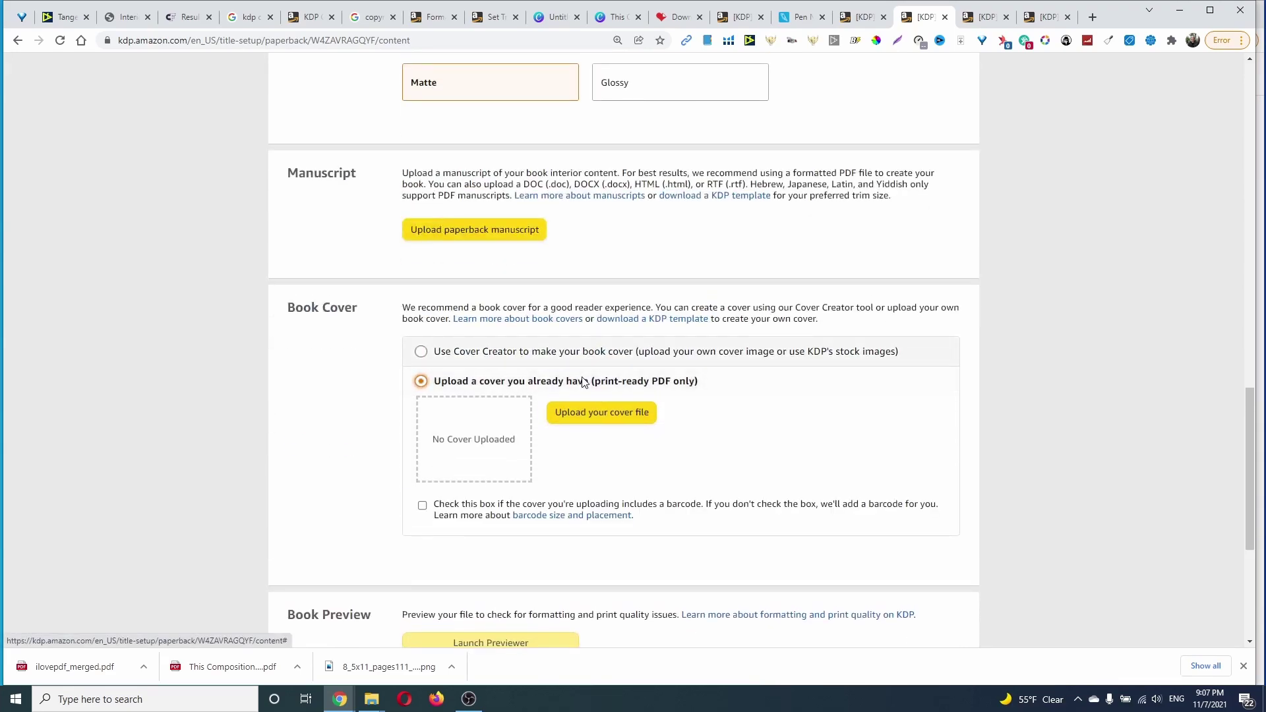
left_click(599, 422)
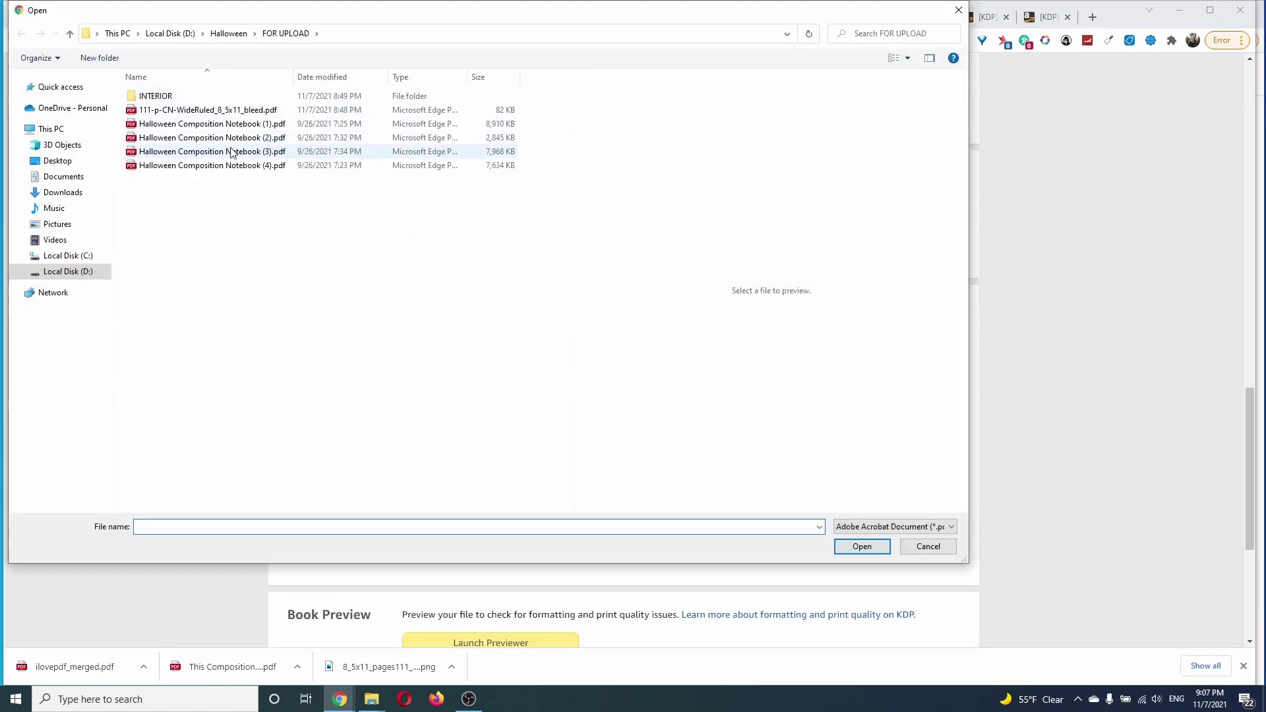
double_click(230, 151)
On the fourth draft, assign a free ISBN, set 8.5 x 11 in, and upload Halloween Composition Notebook (4).pdf
left_click(866, 18)
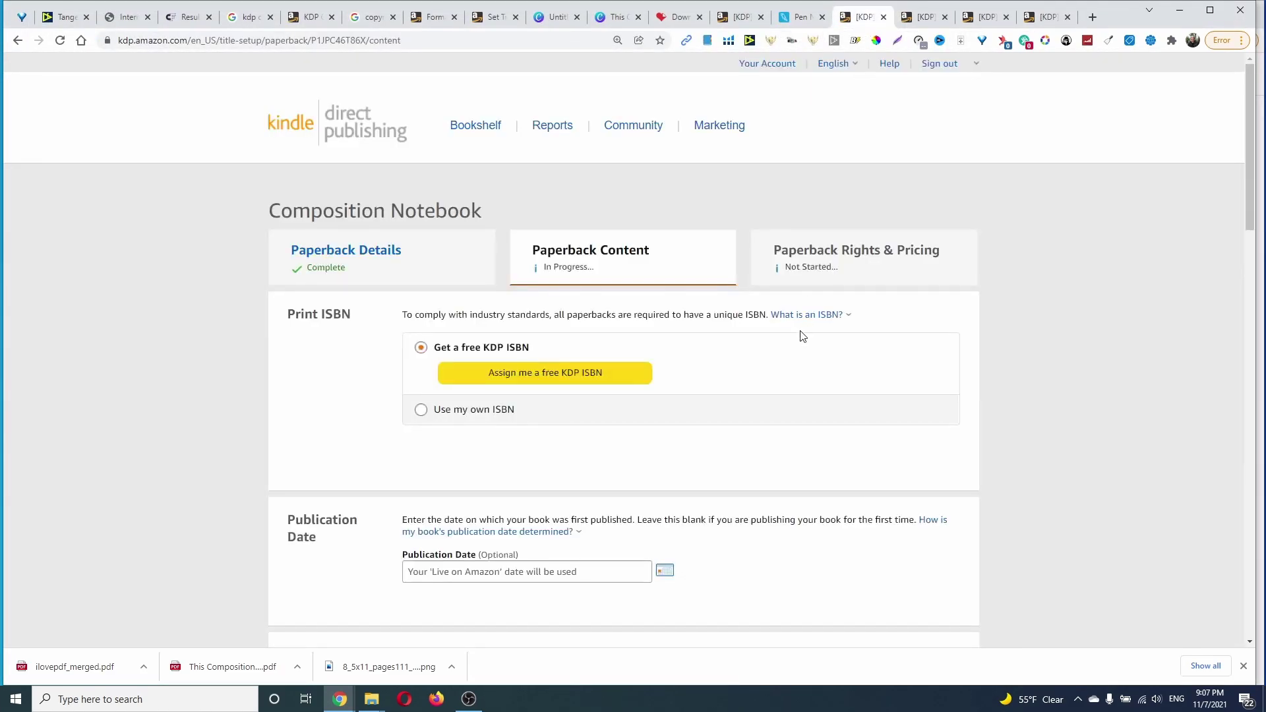
left_click(617, 378)
left_click(1006, 381)
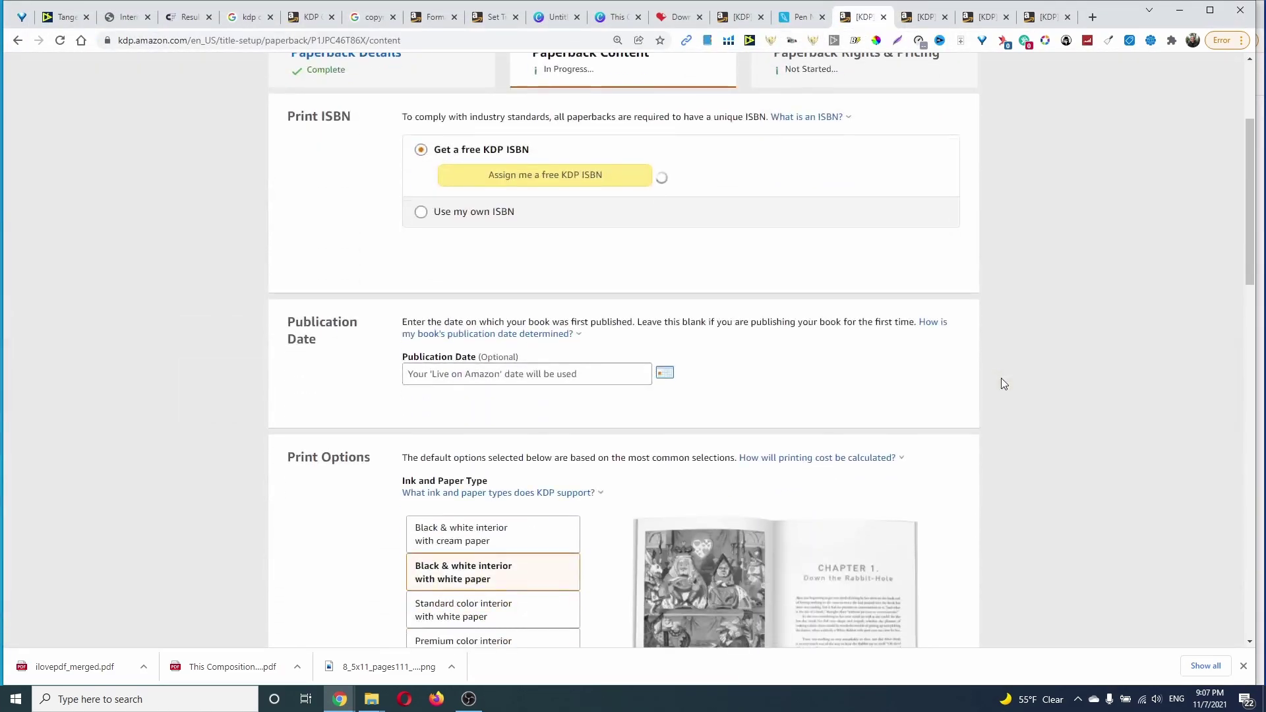
scroll(989, 384, "down", 5)
left_click(732, 271)
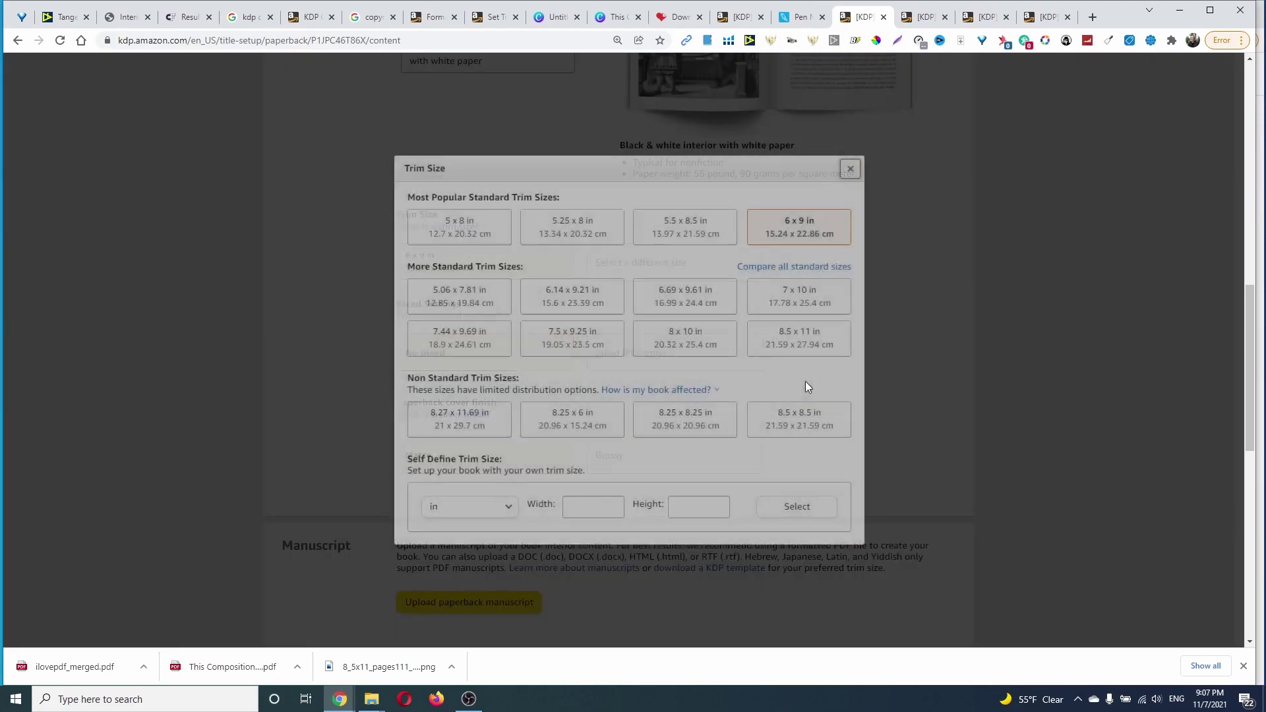
left_click(817, 339)
scroll(709, 323, "down", 2)
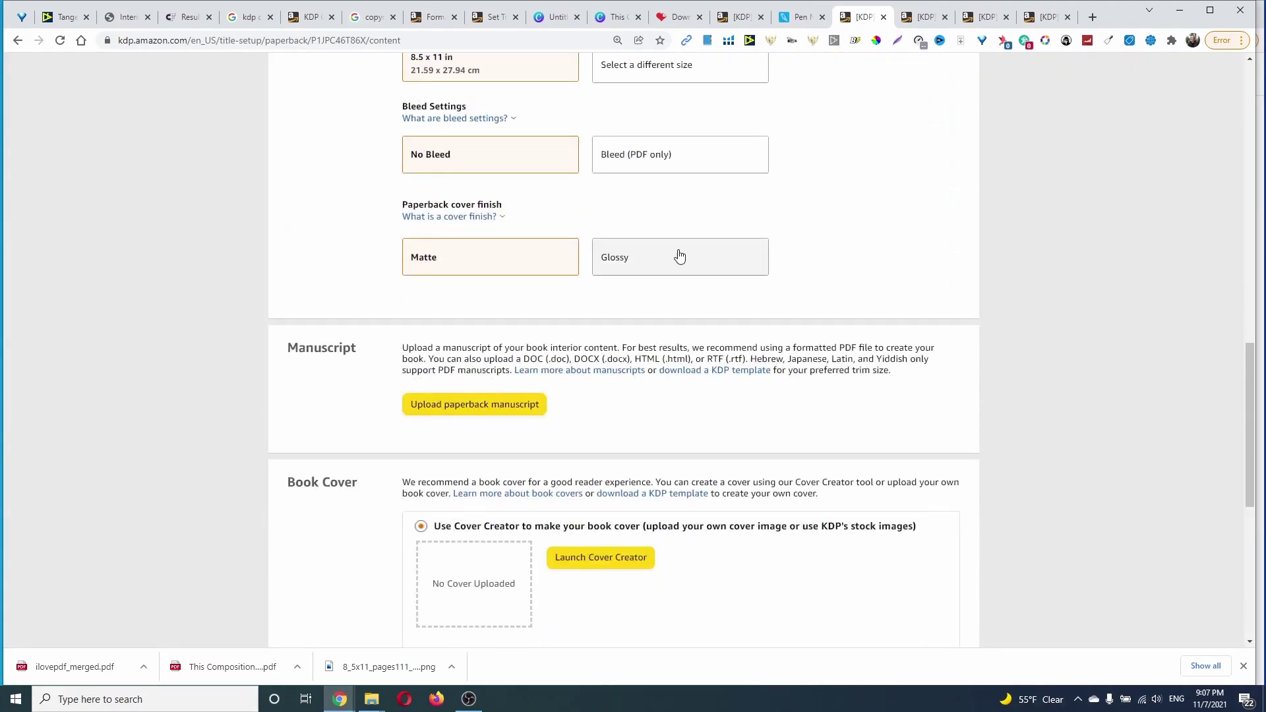
scroll(563, 423, "down", 2)
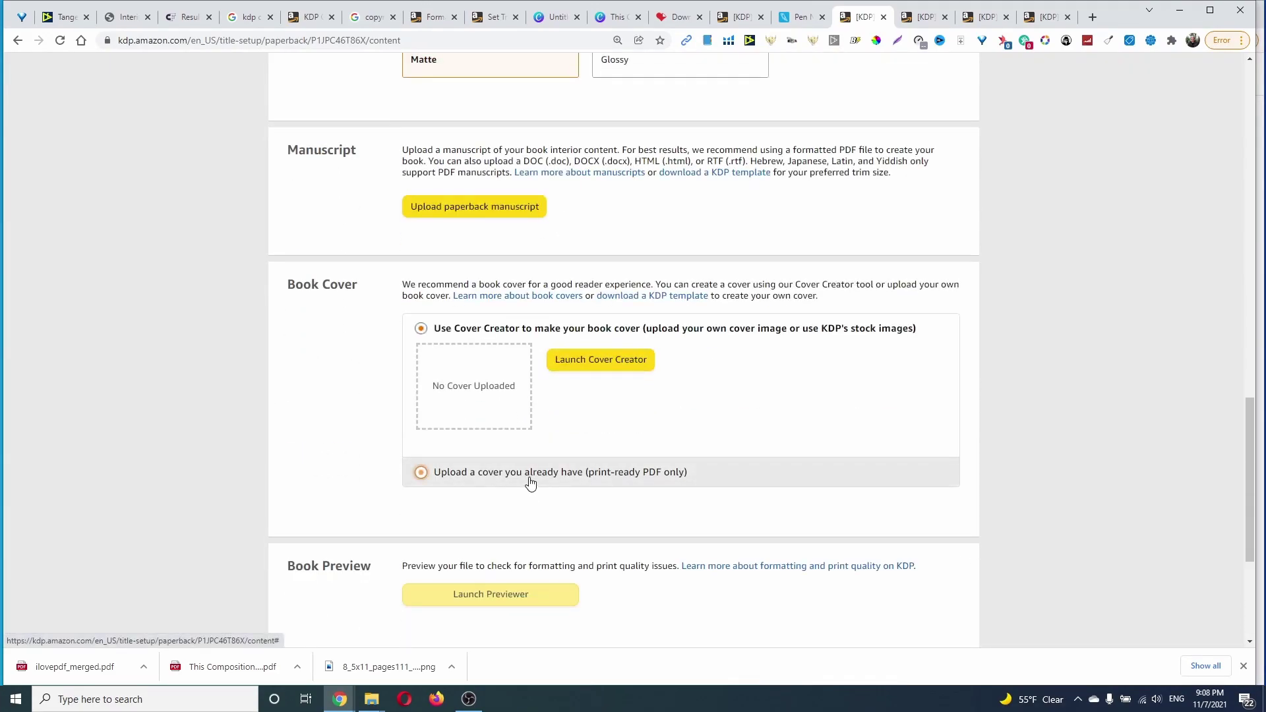
left_click(528, 479)
left_click(608, 393)
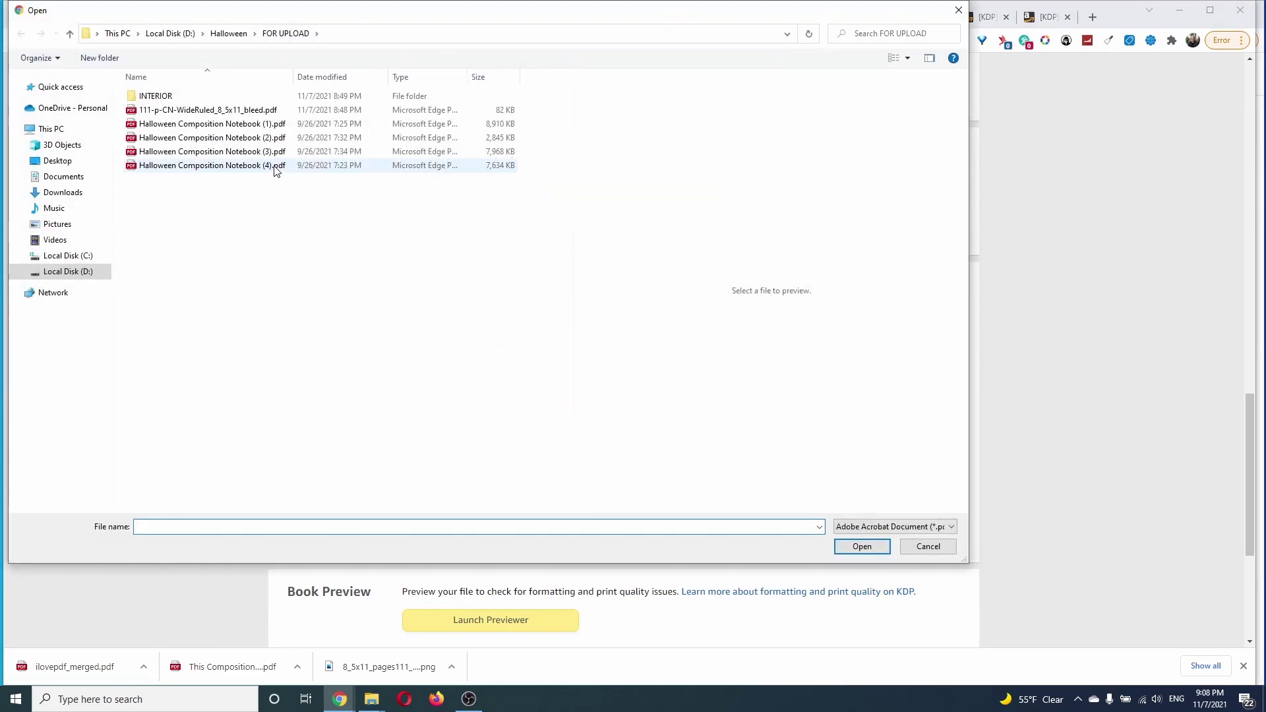
double_click(252, 165)
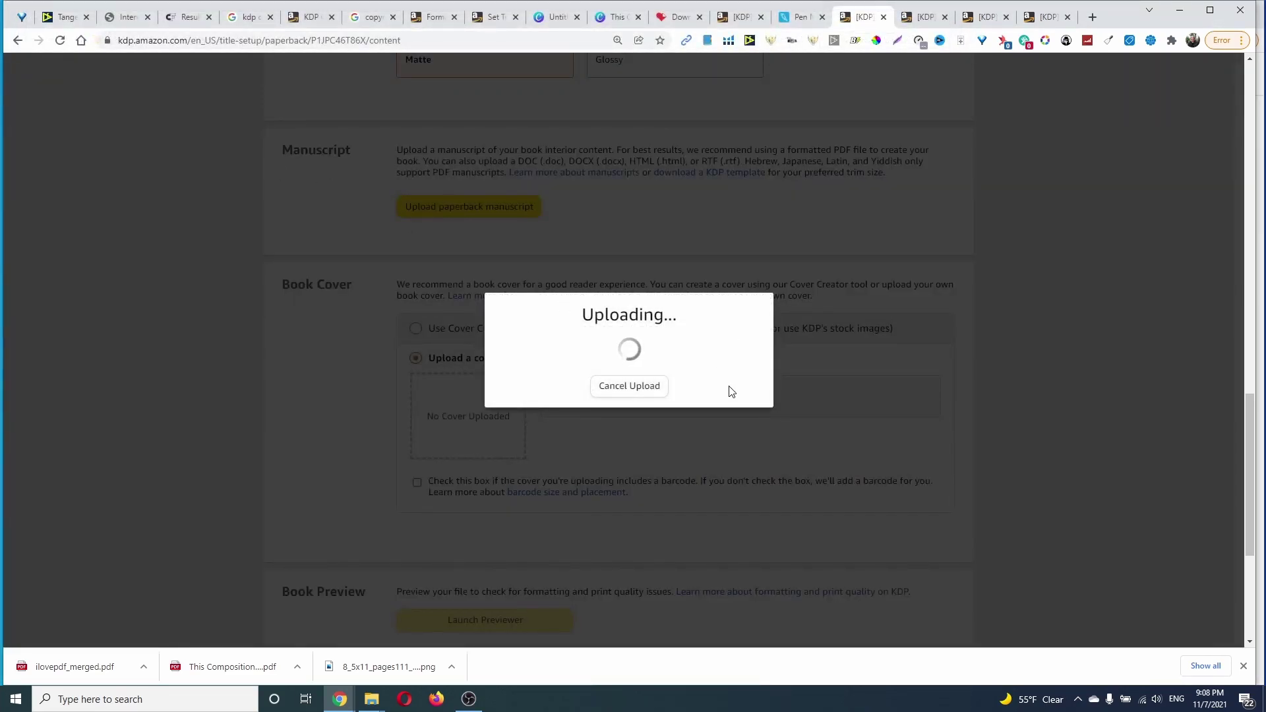
Upload 111-p-CN-WideRuled_8.5x11_bleed.pdf as the last draft's paperback manuscript
left_click(1040, 16)
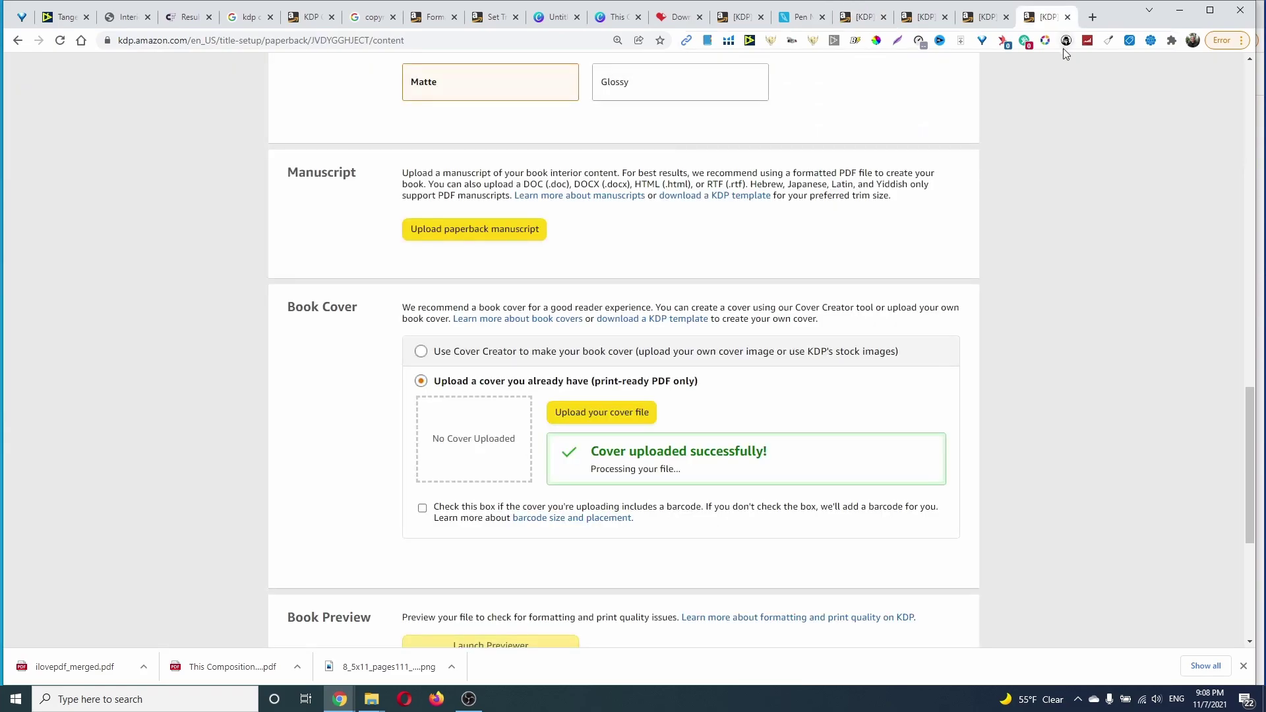
left_click(484, 232)
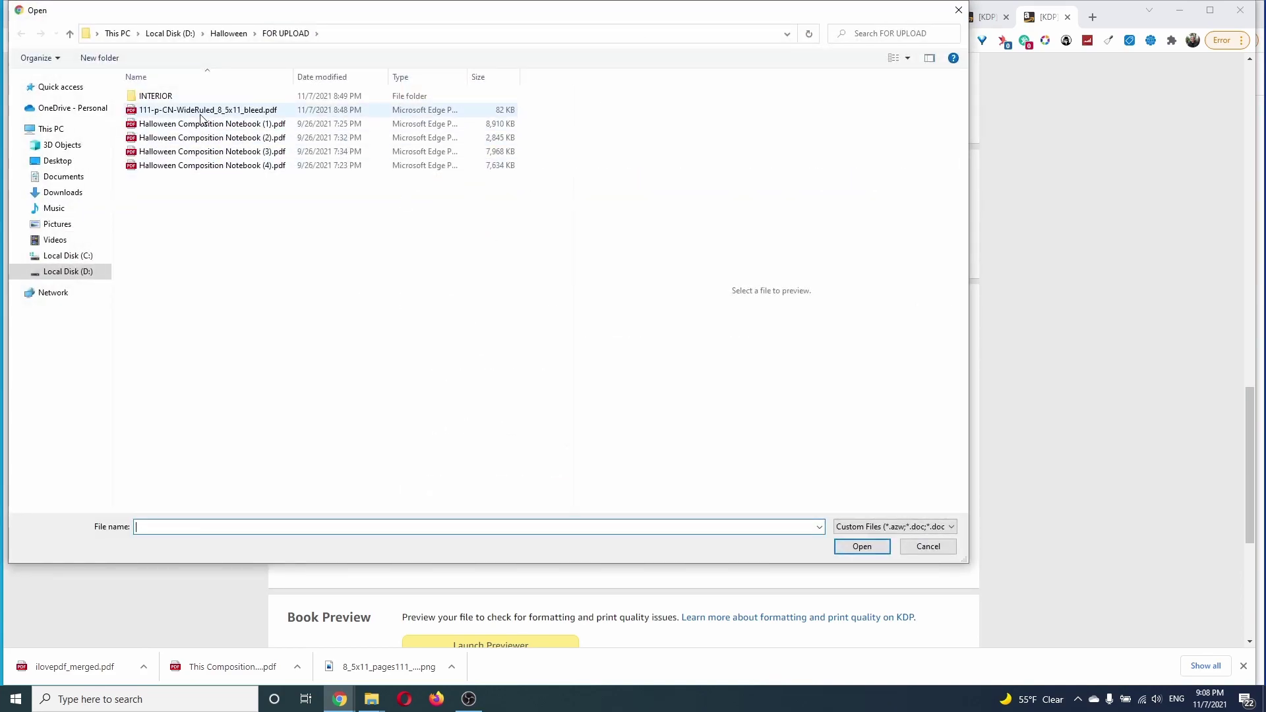
left_click(201, 111)
double_click(200, 111)
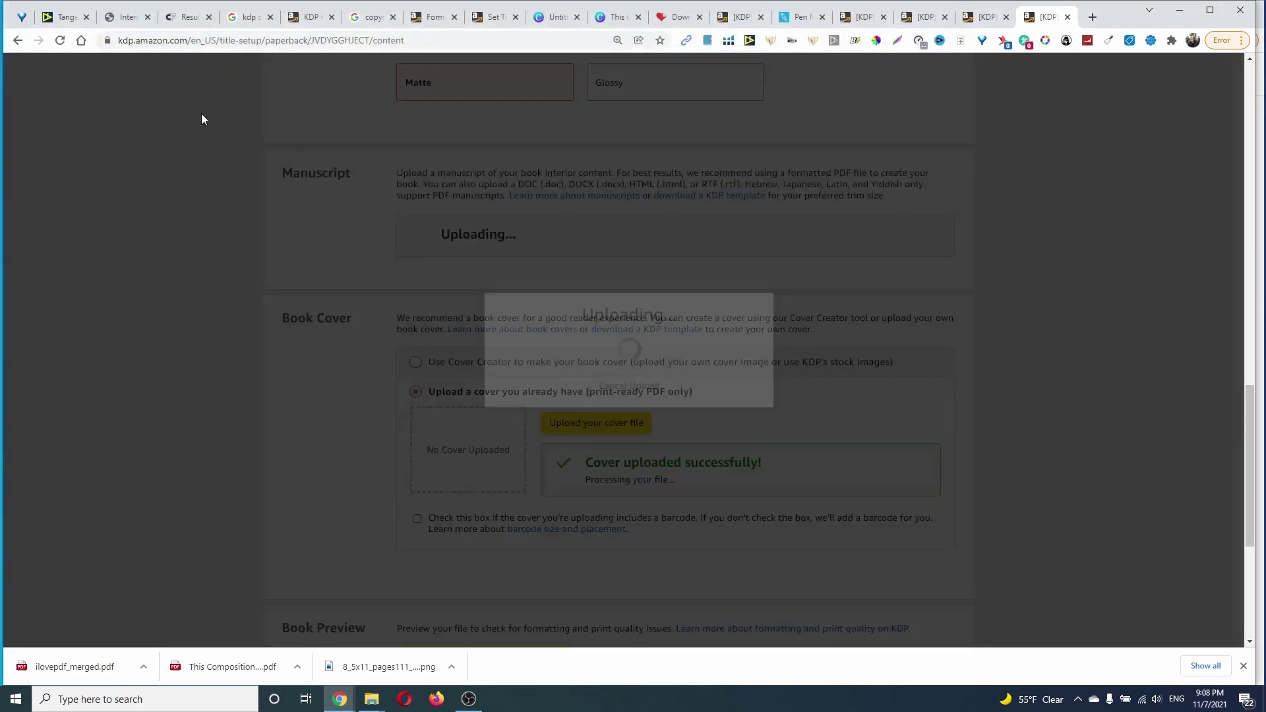
Upload the same wide-ruled interior PDF as manuscript on two more drafts, then check the remaining tabs
left_click(985, 17)
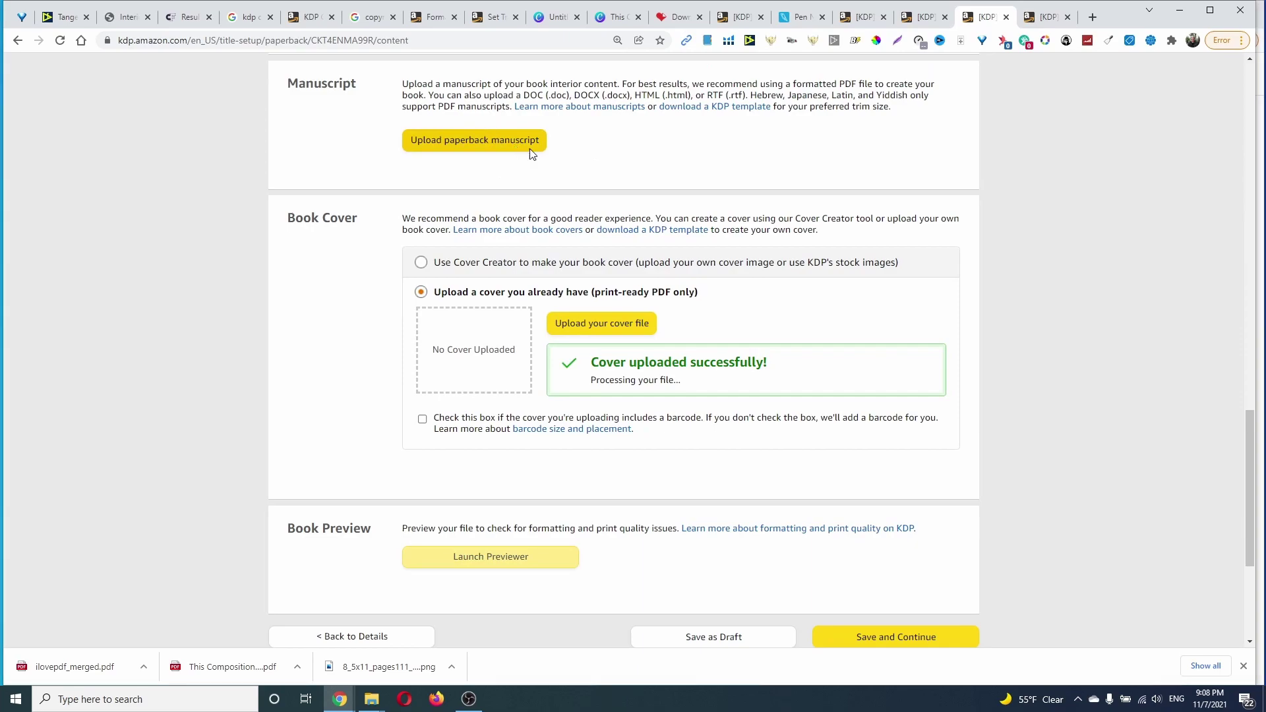
left_click(261, 109)
double_click(261, 112)
left_click(926, 16)
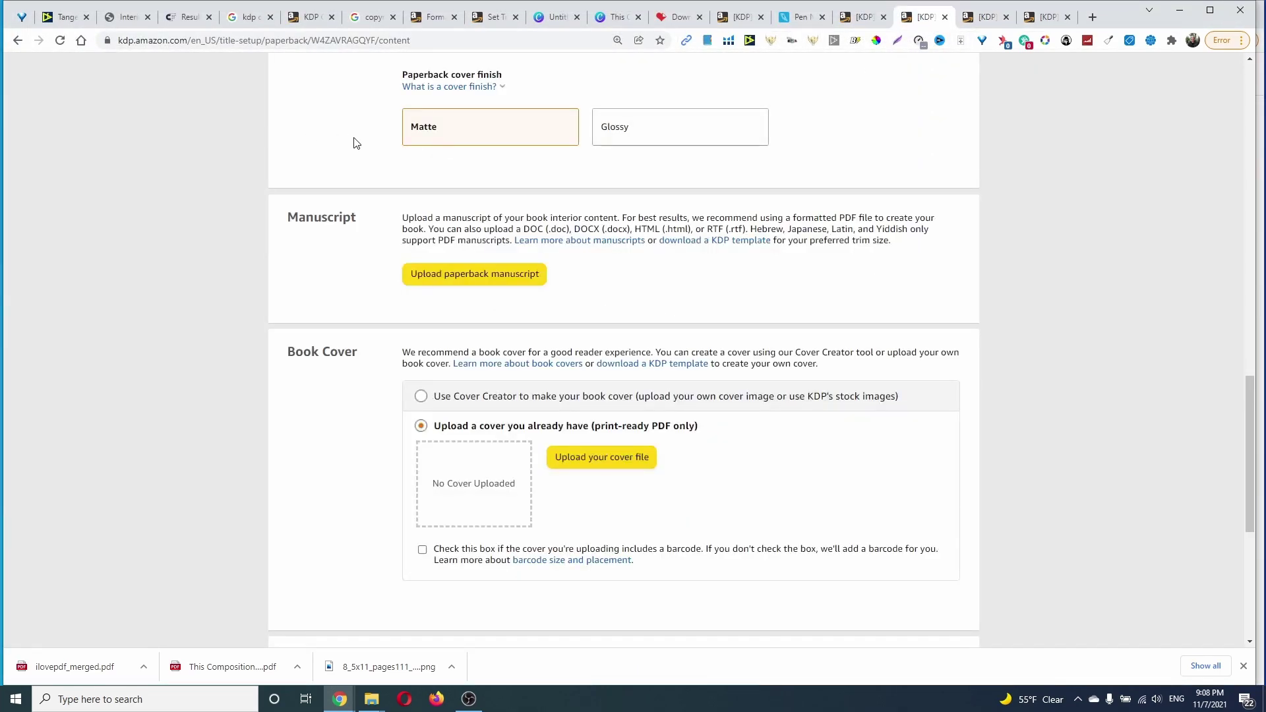
left_click(486, 274)
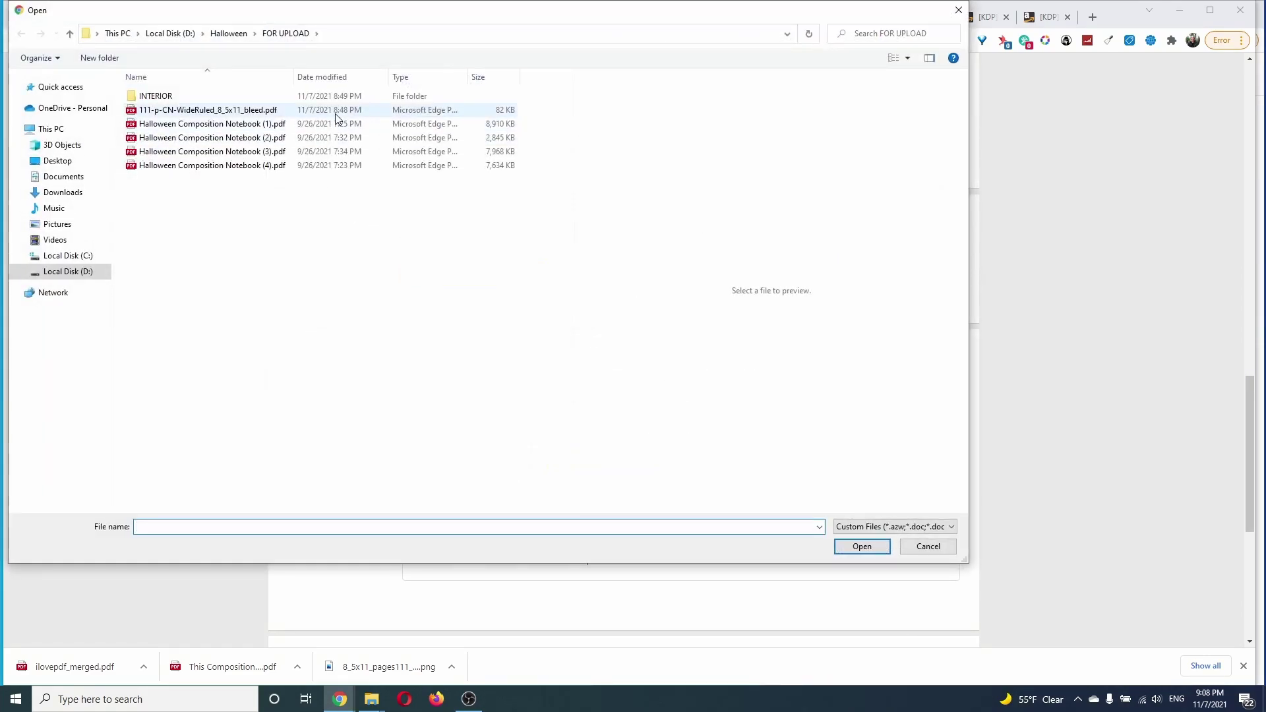
left_click(339, 112)
double_click(339, 110)
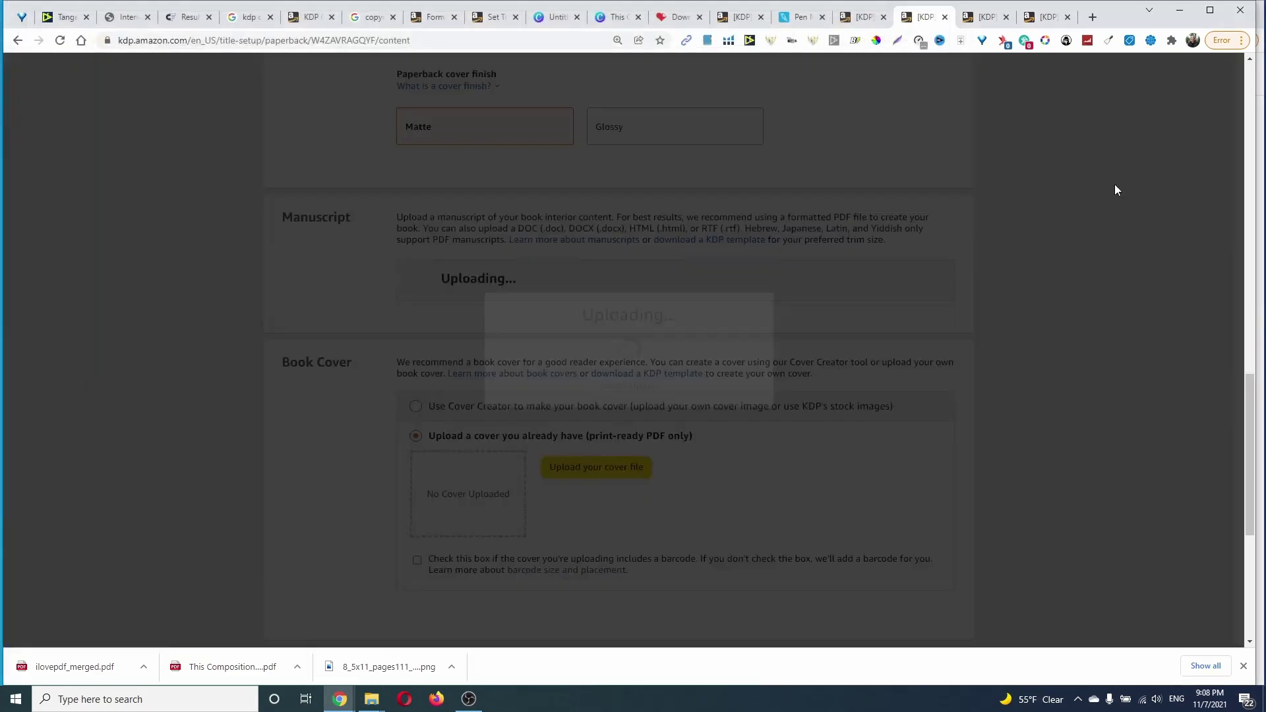
left_click(863, 17)
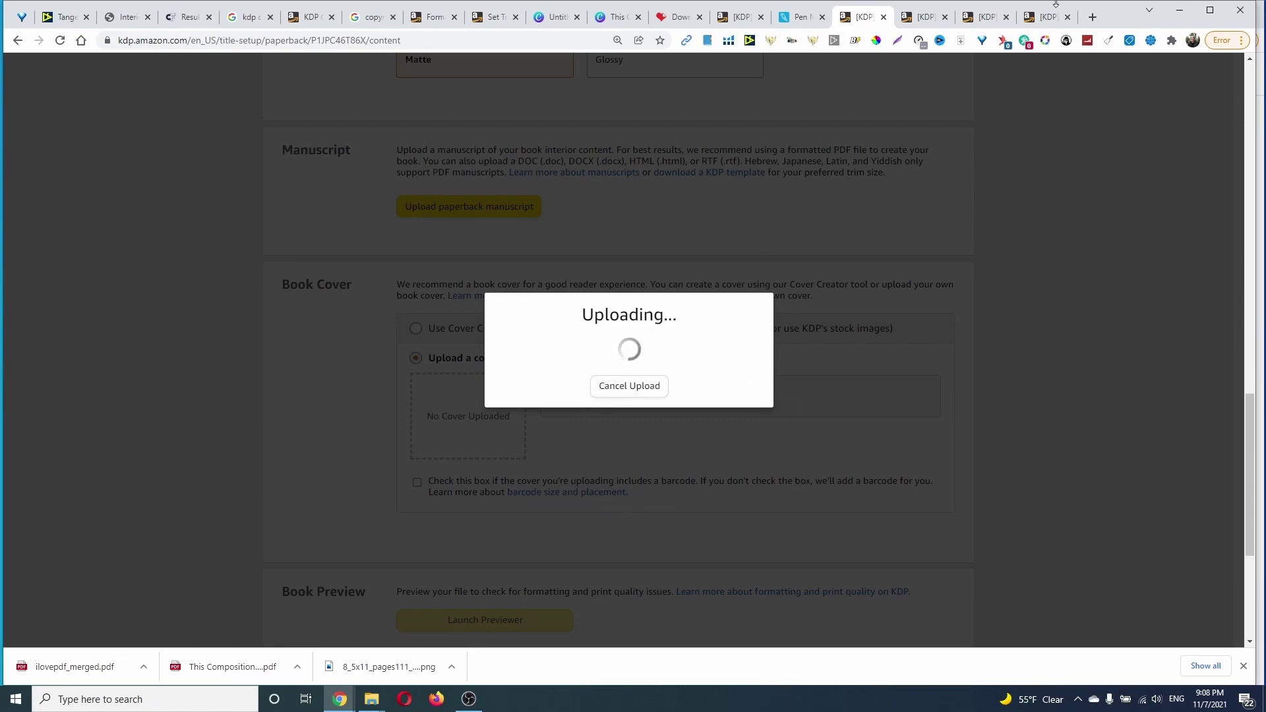
left_click(1043, 21)
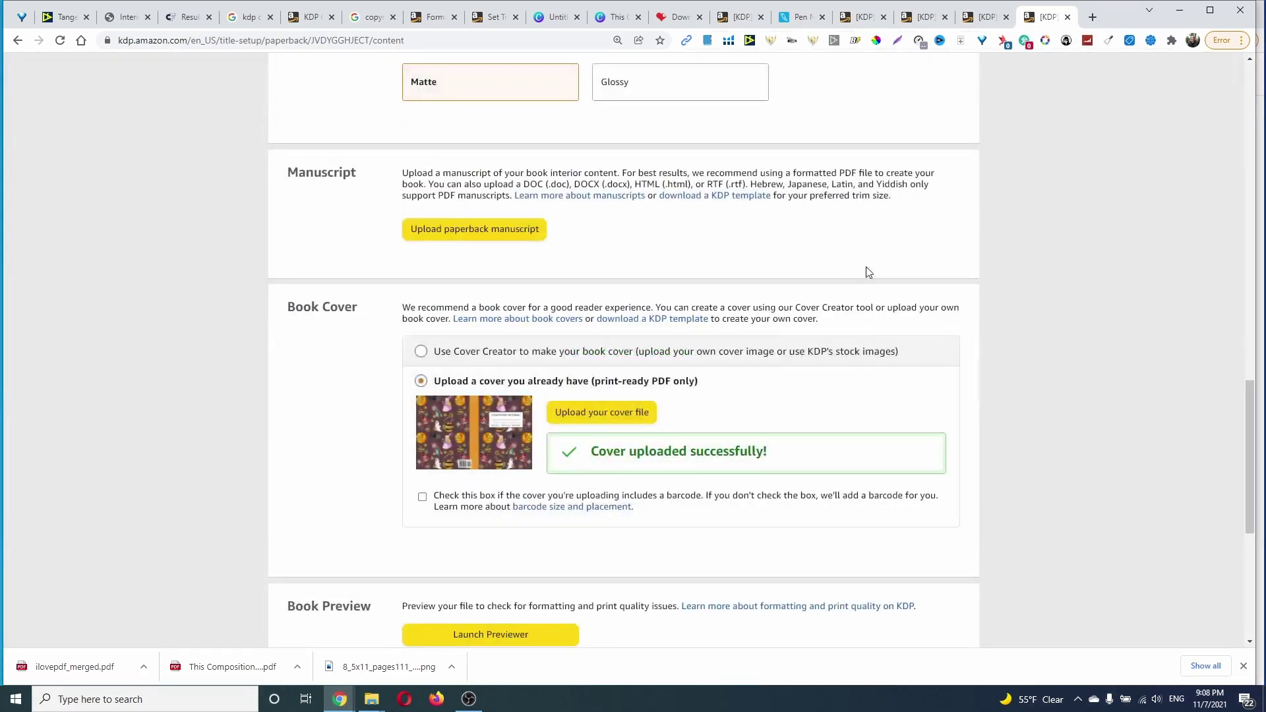
scroll(851, 282, "down", 2)
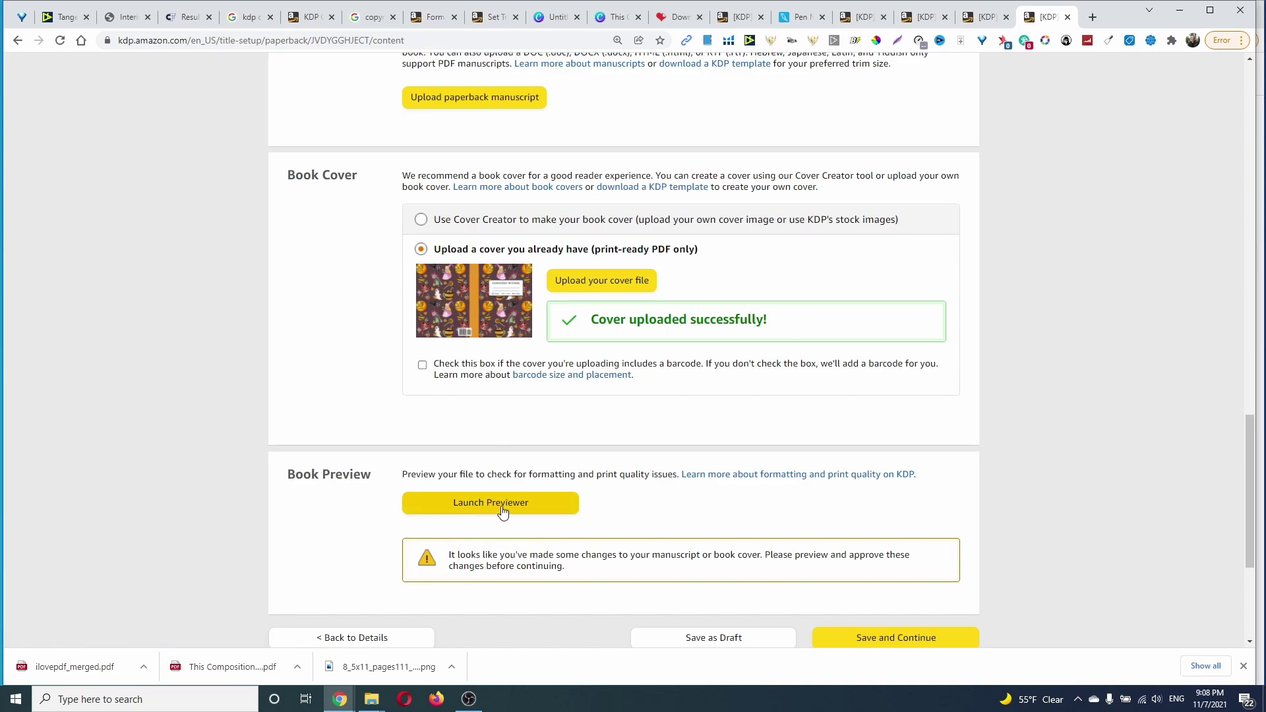
scroll(872, 588, "down", 1)
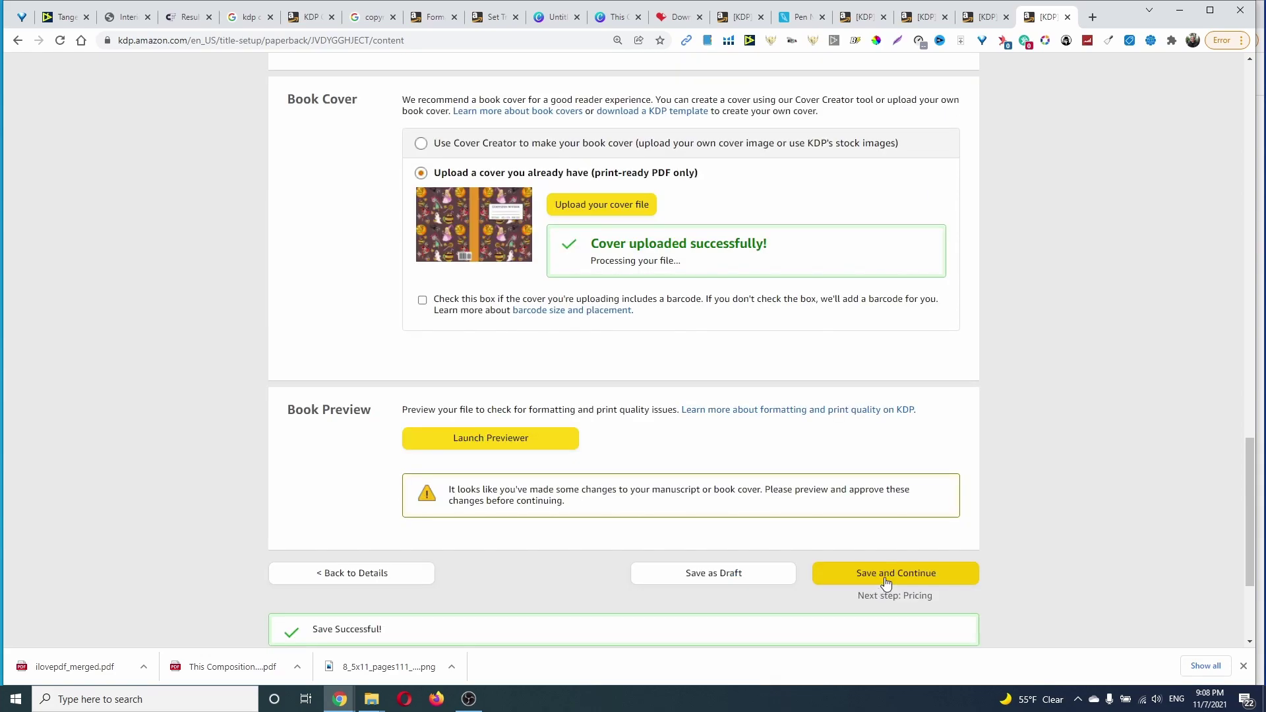
Launch the Print Previewer so KDP prepares this notebook's files
left_click(886, 584)
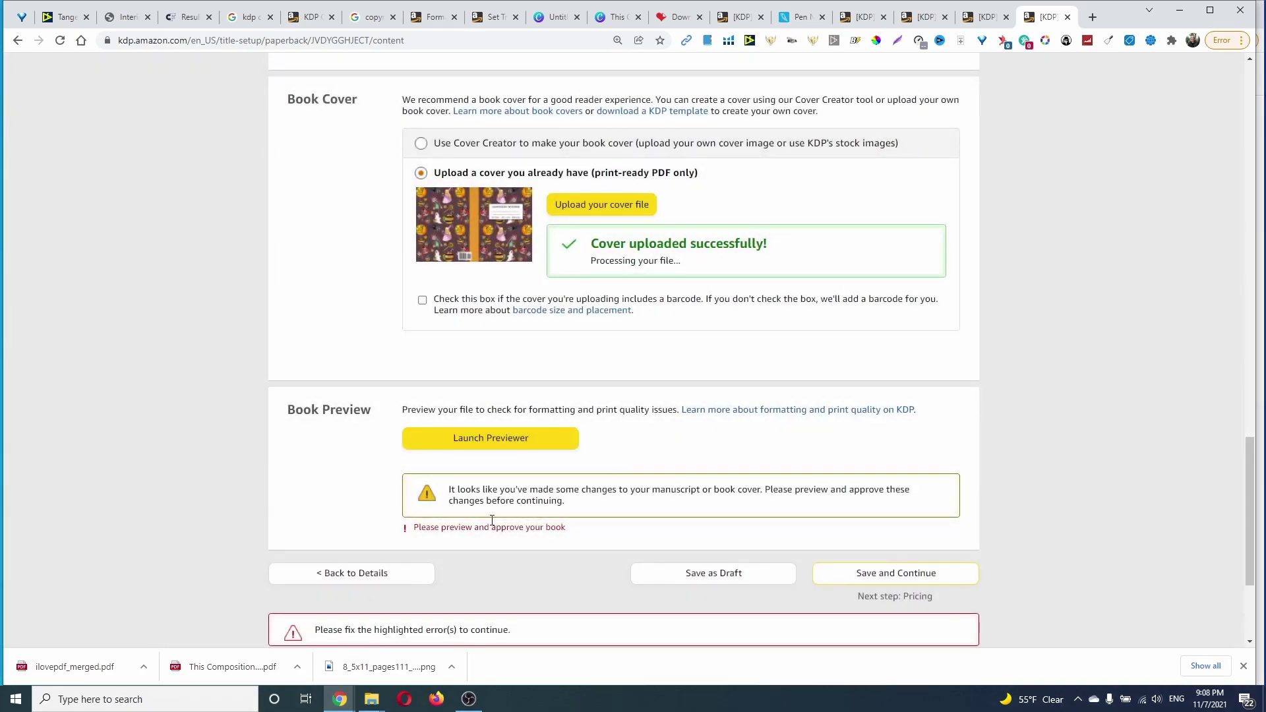
left_click(492, 440)
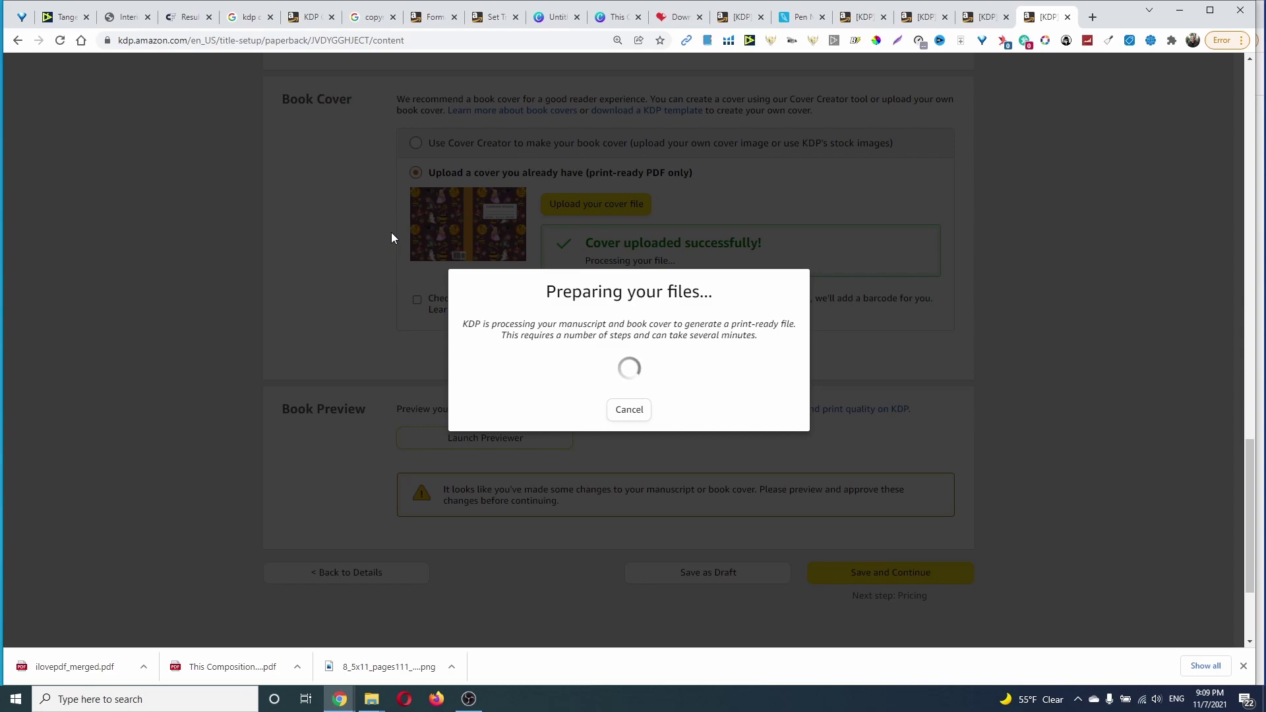
Launch the Print Previewer on two more notebook drafts
key("ctrl+shift+Tab")
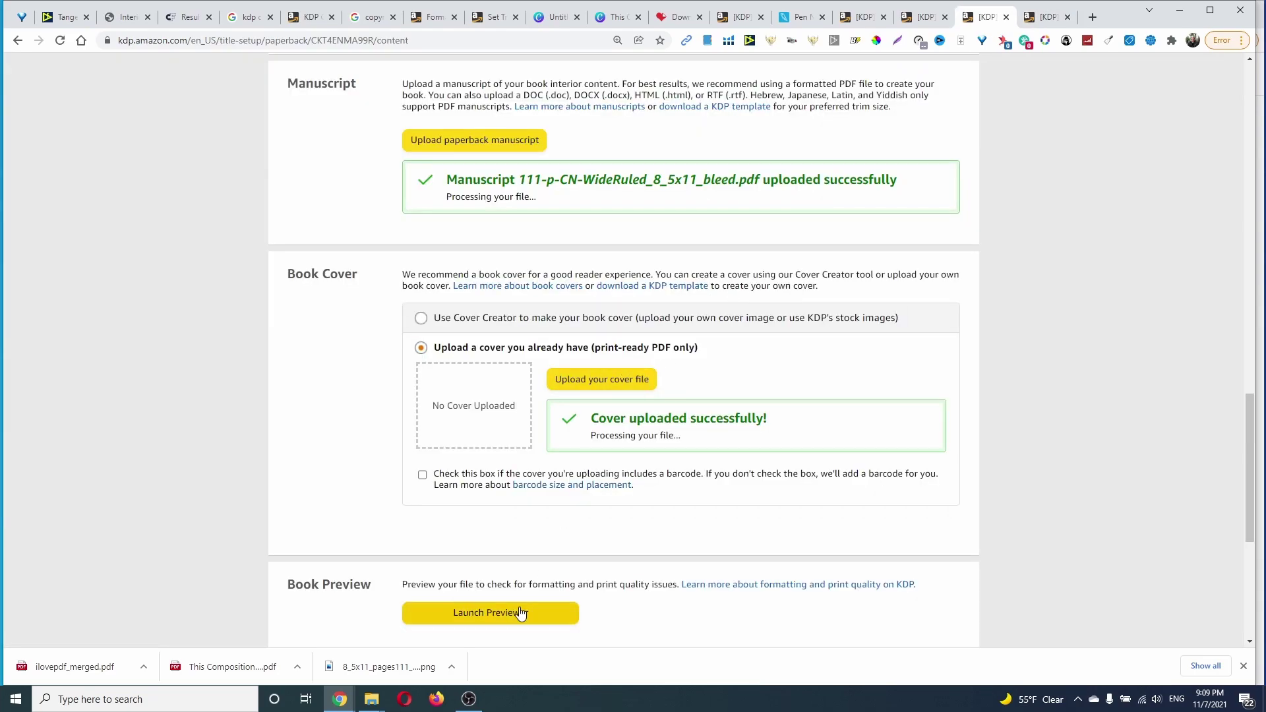
left_click(522, 620)
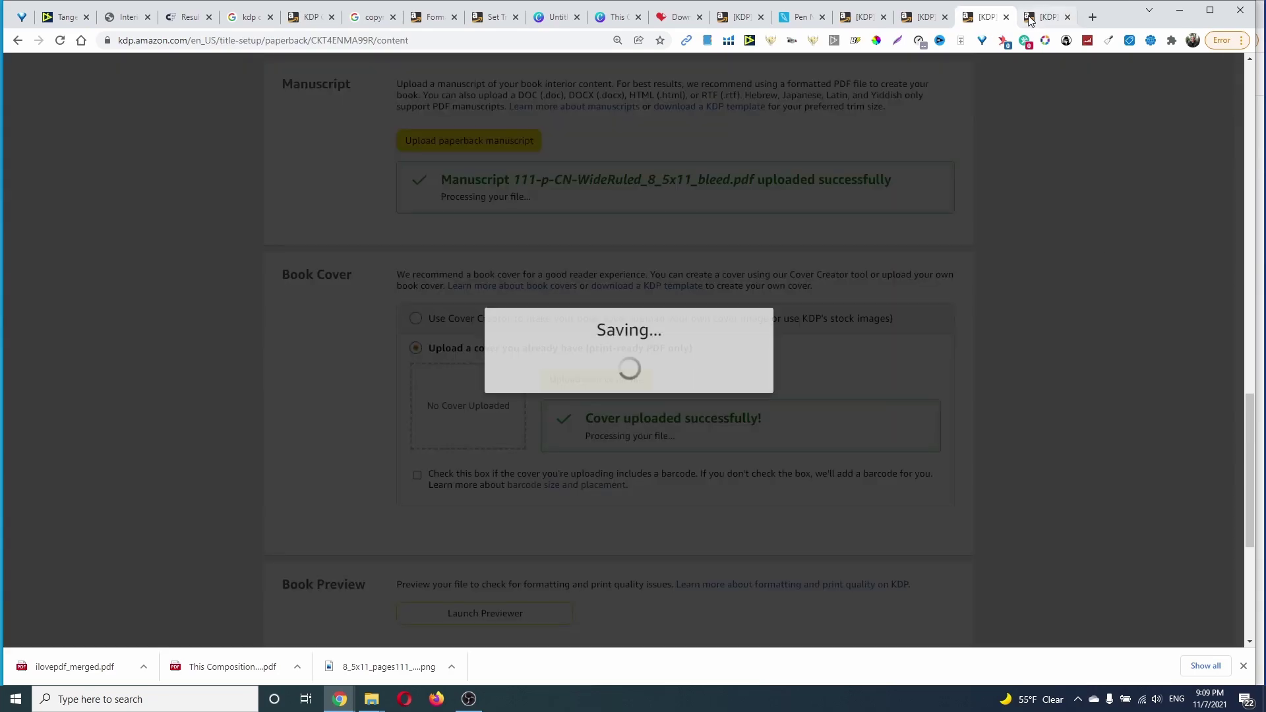
left_click(923, 17)
scroll(633, 499, "down", 2)
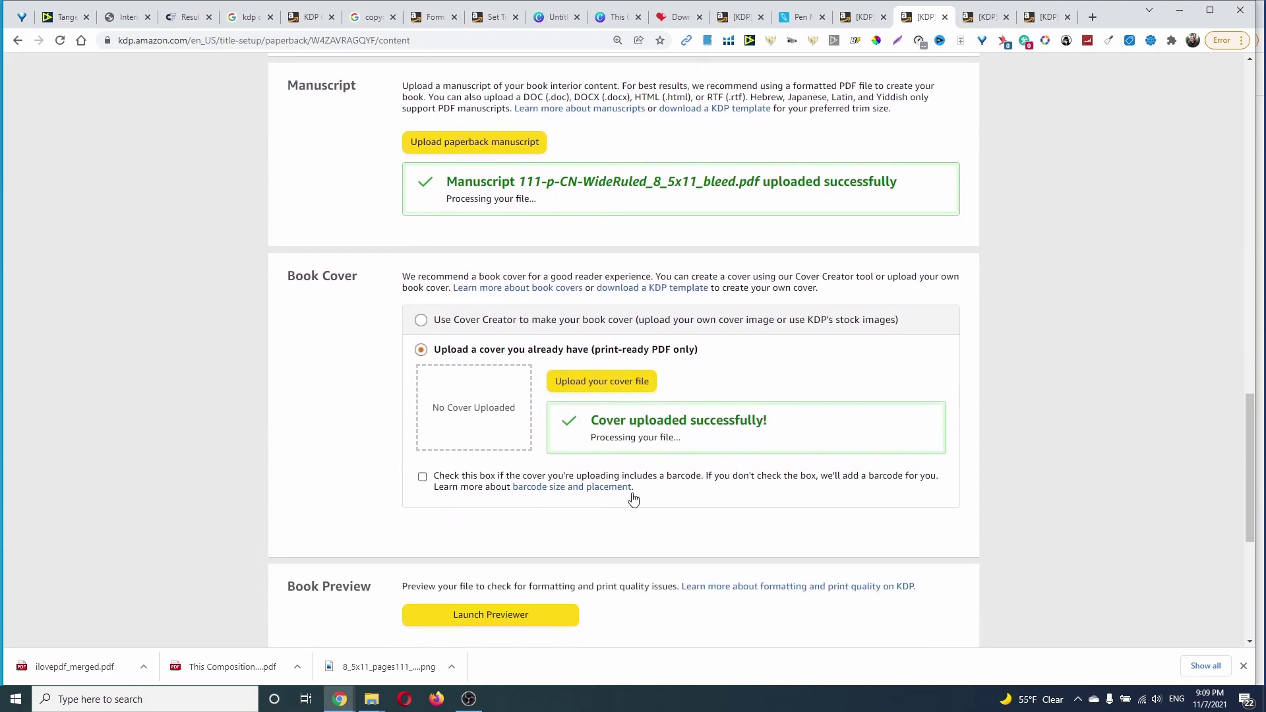
left_click(466, 616)
Upload 111-p-CN-WideRuled_8_5x11_bleed.pdf as the third notebook's manuscript
left_click(861, 19)
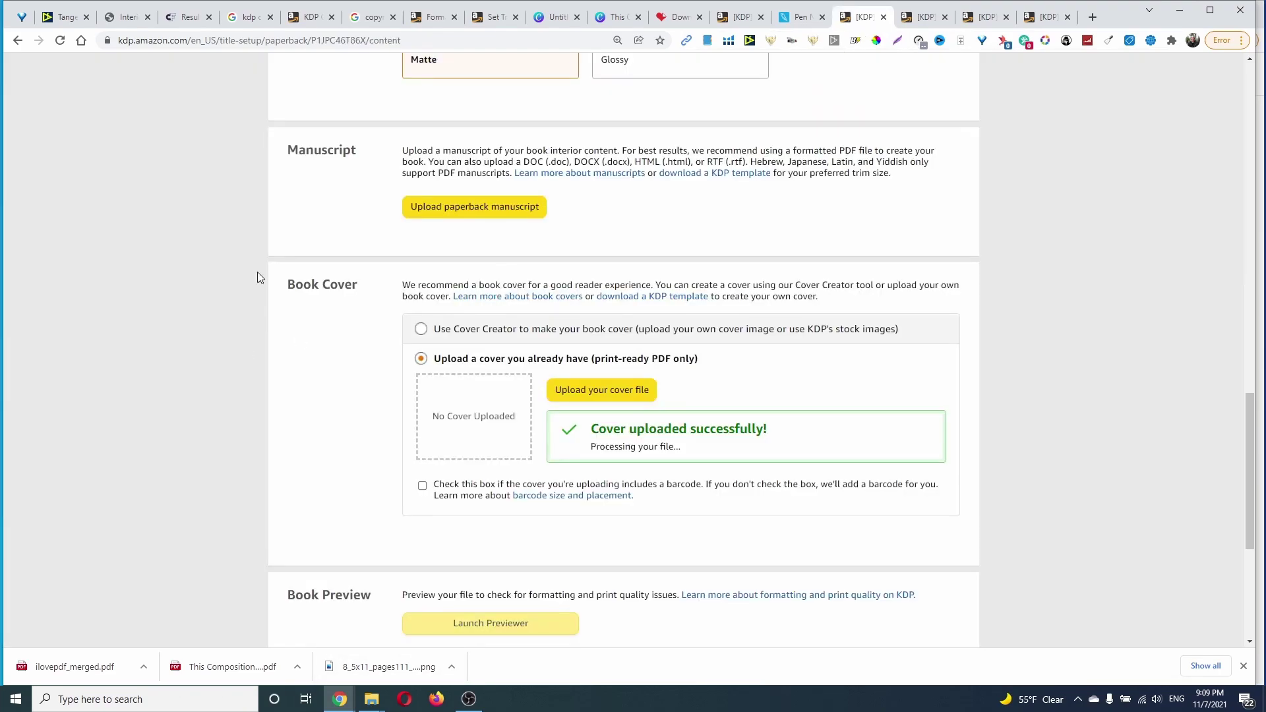
left_click(508, 209)
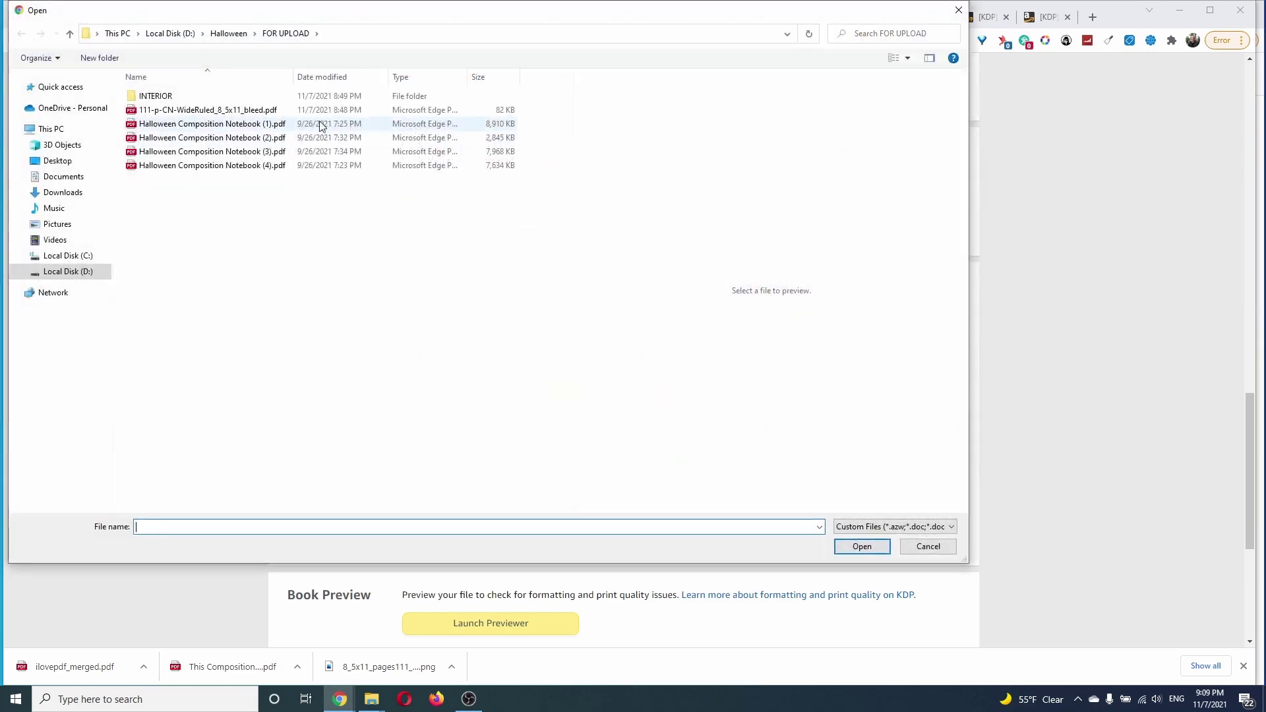
left_click(266, 111)
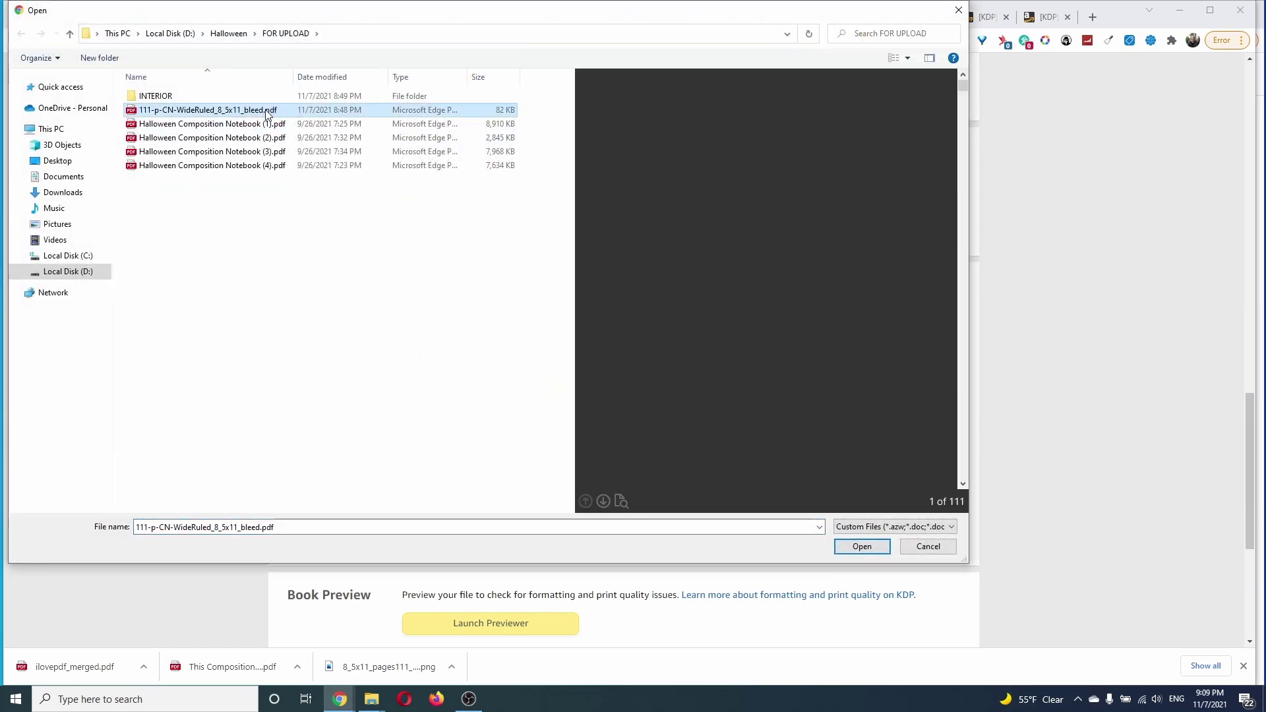
key("Return")
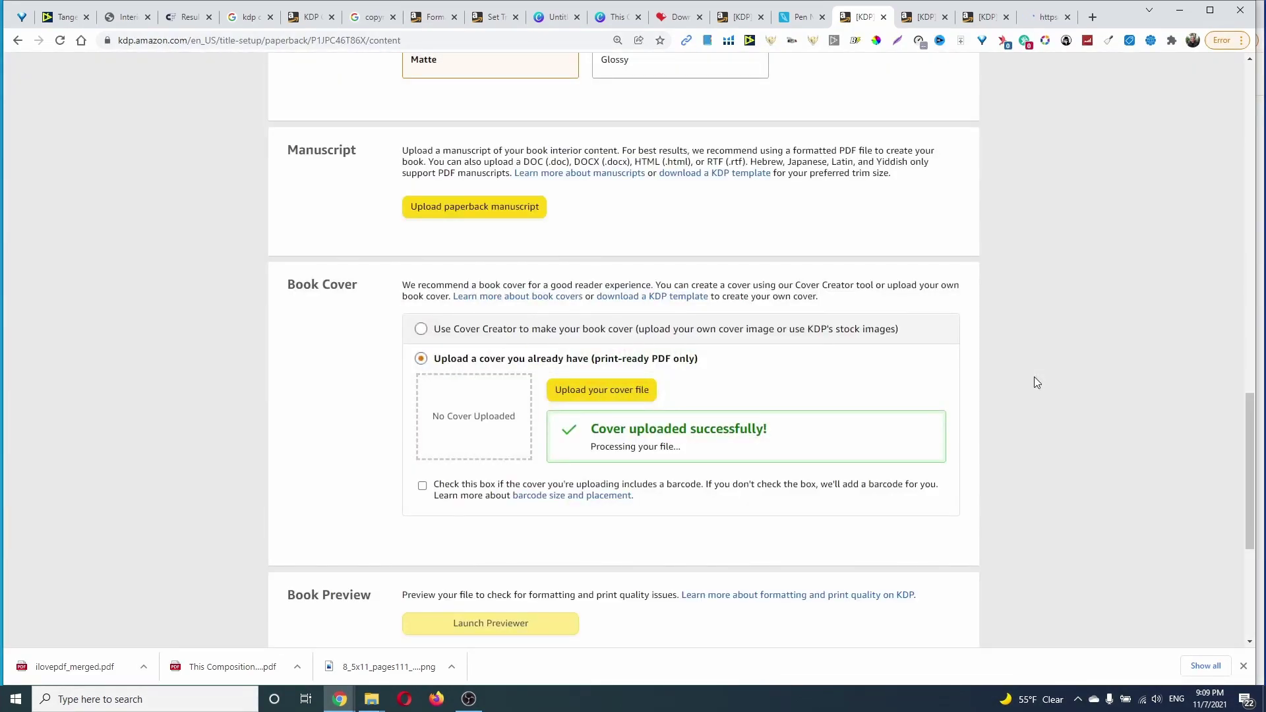
scroll(1034, 381, "down", 2)
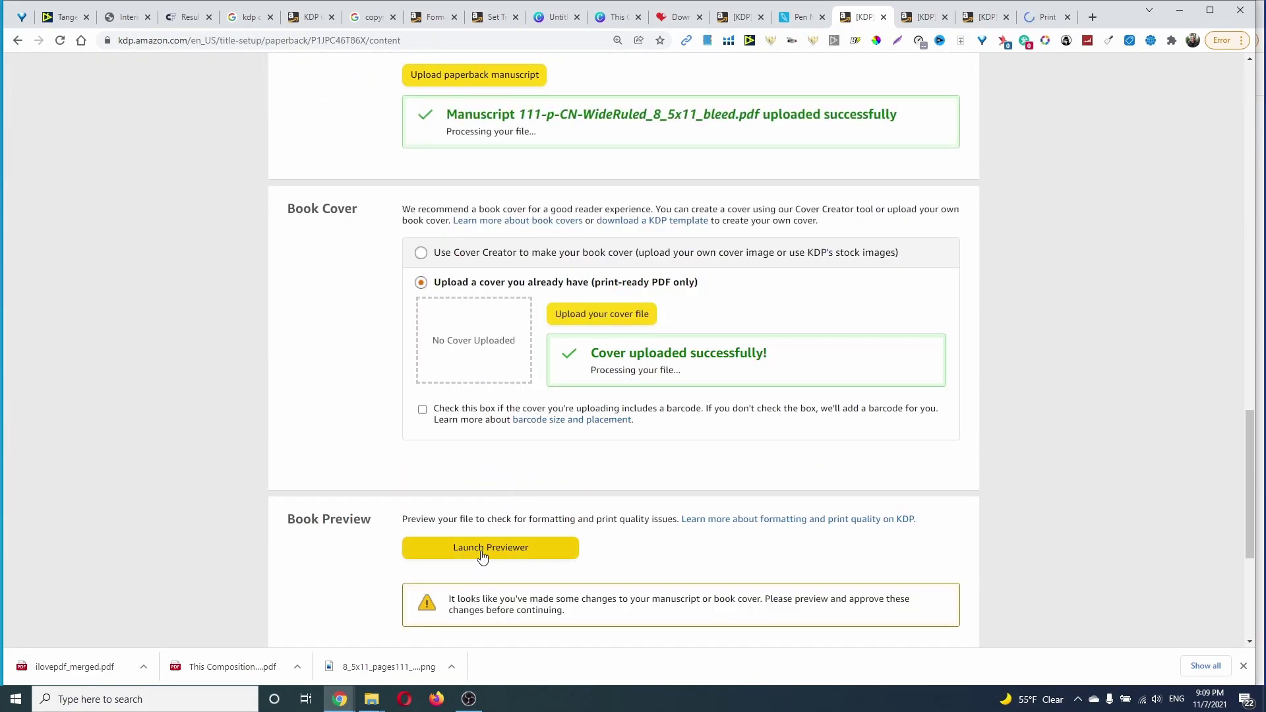
Preview the first notebook's cover and lined interior pages, then approve its print proof
left_click(485, 549)
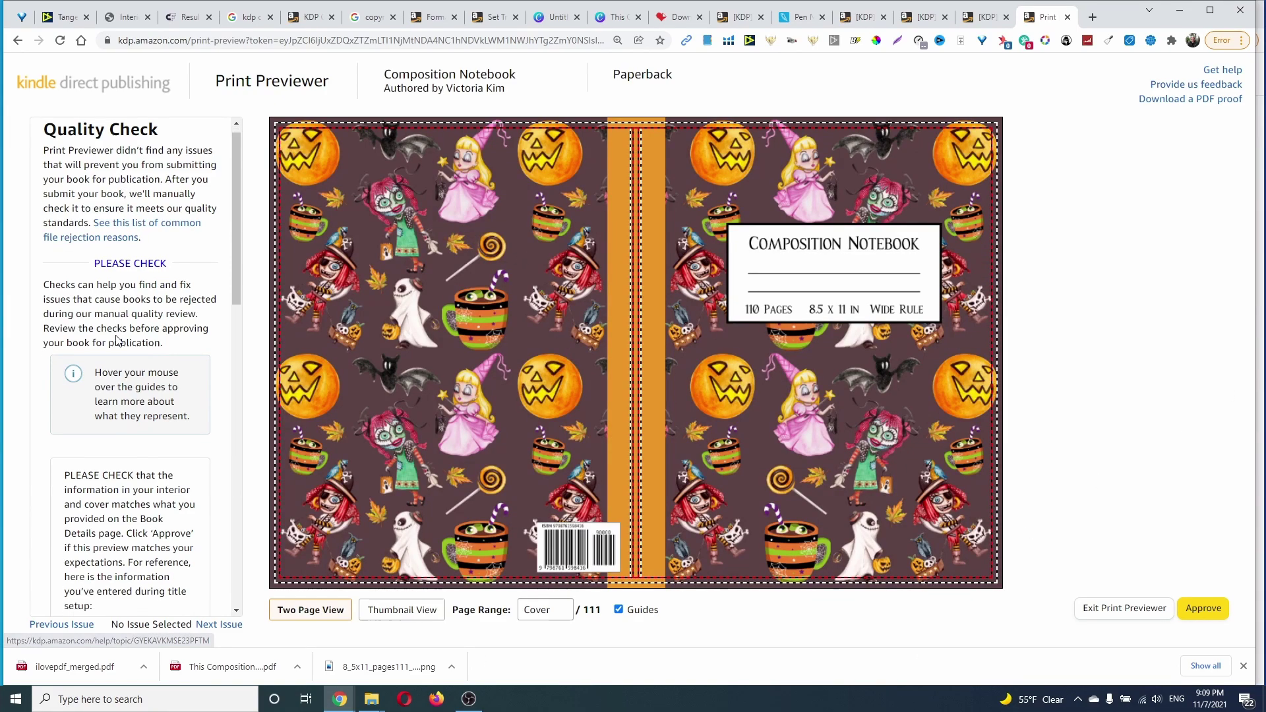
scroll(124, 297, "down", 3)
scroll(119, 328, "down", 3)
scroll(115, 344, "down", 2)
scroll(116, 345, "down", 3)
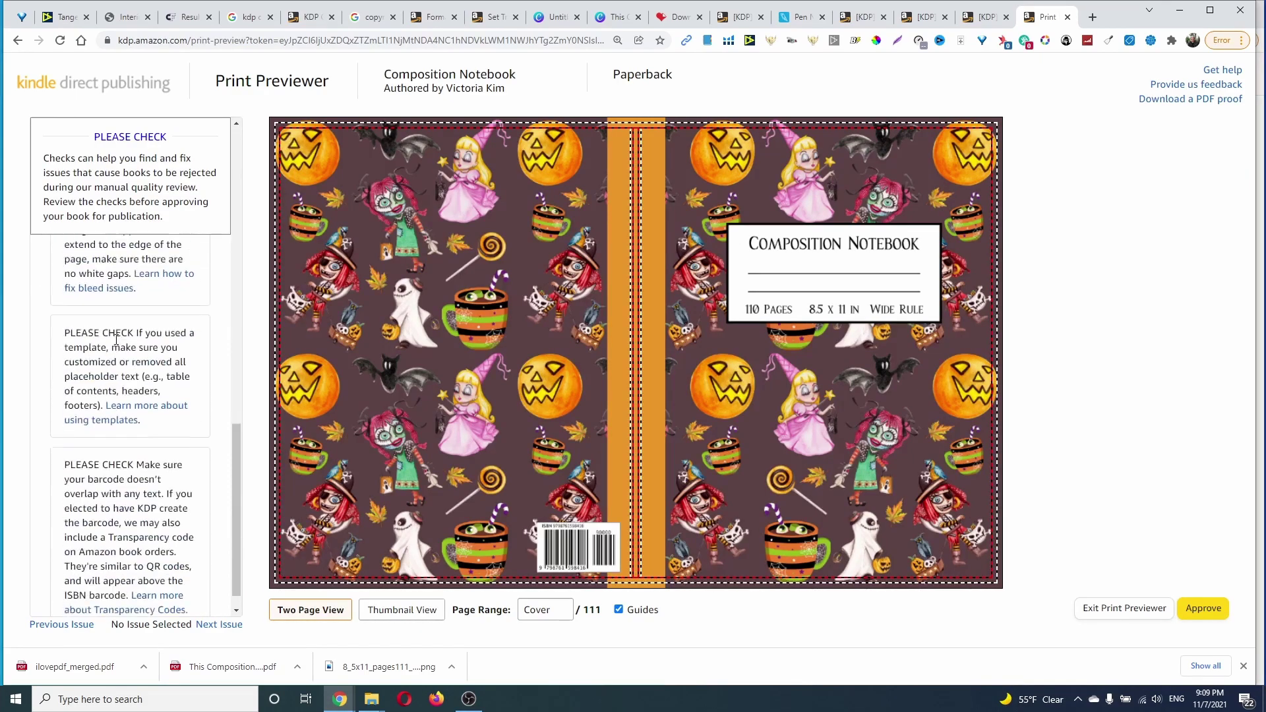
scroll(104, 333, "up", 10)
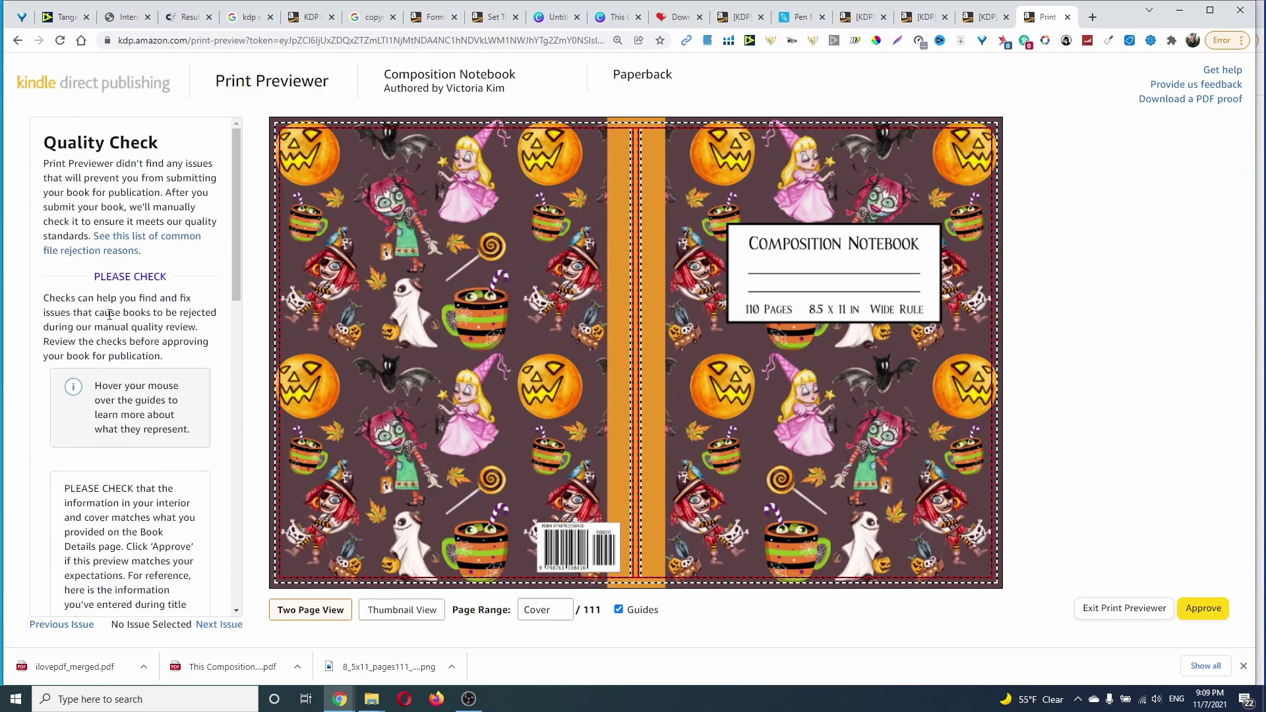
left_click(365, 141)
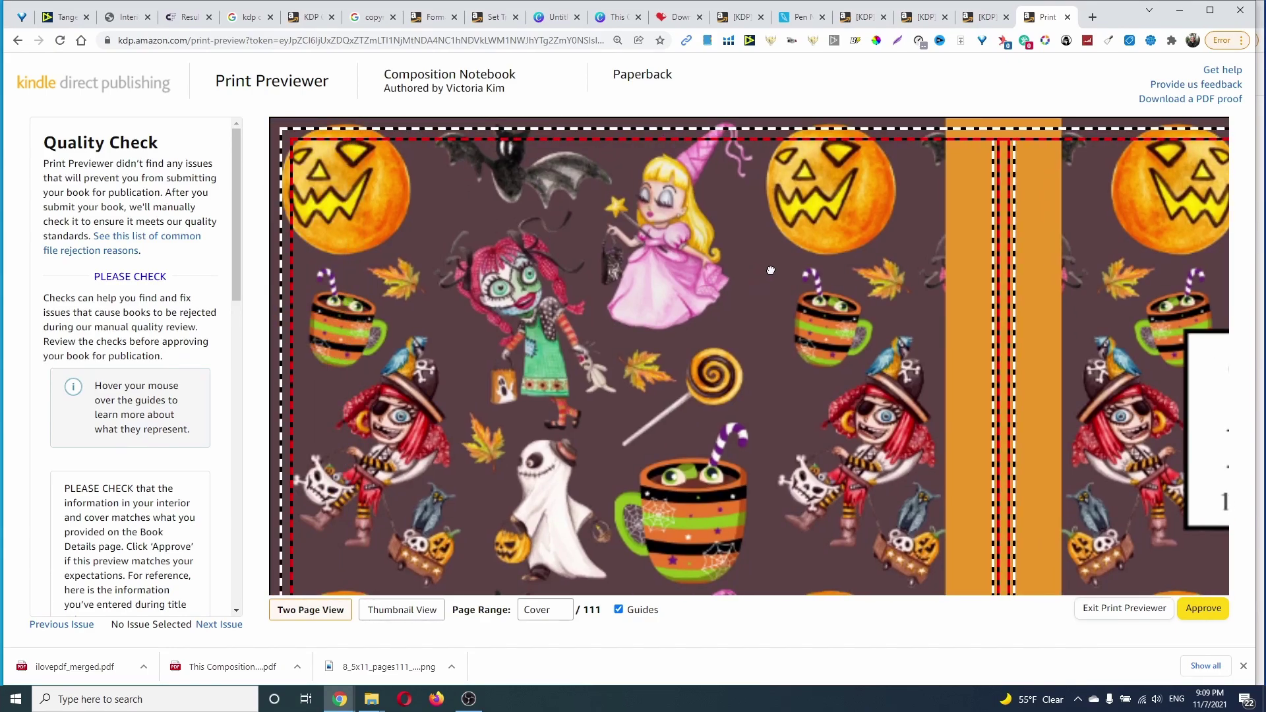
left_click(771, 270)
key("ctrl+a")
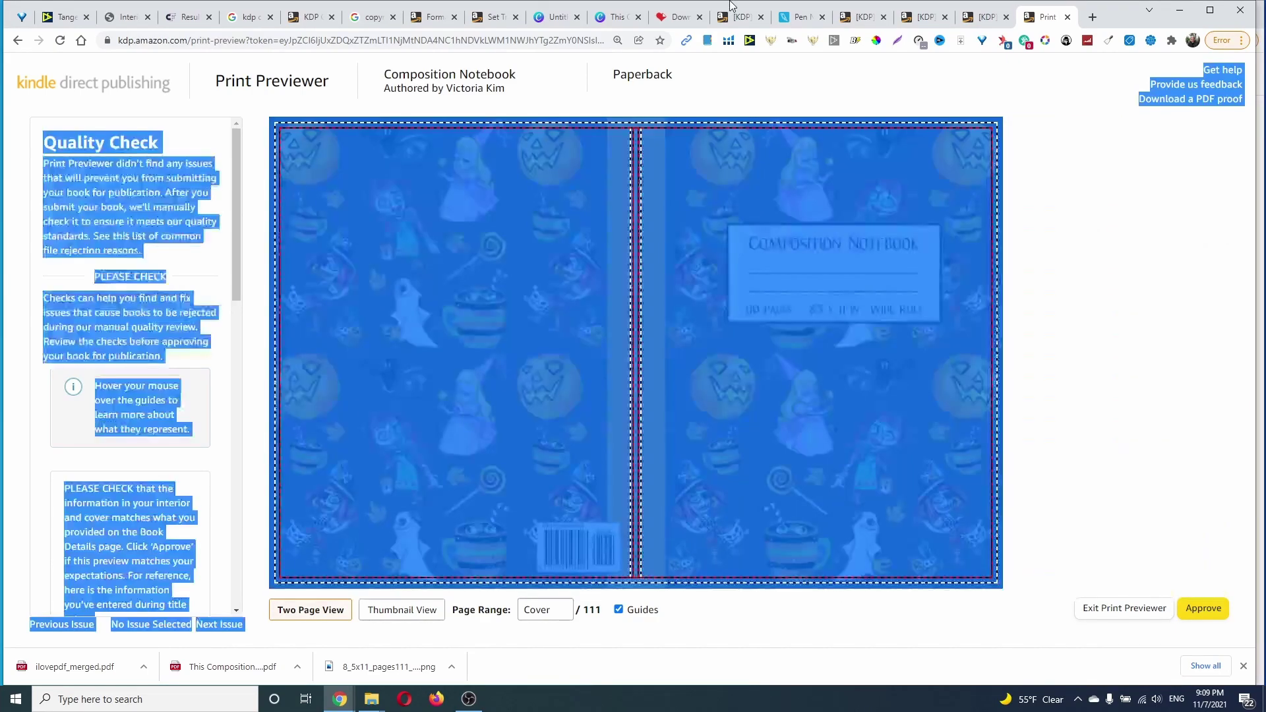
left_click(984, 342)
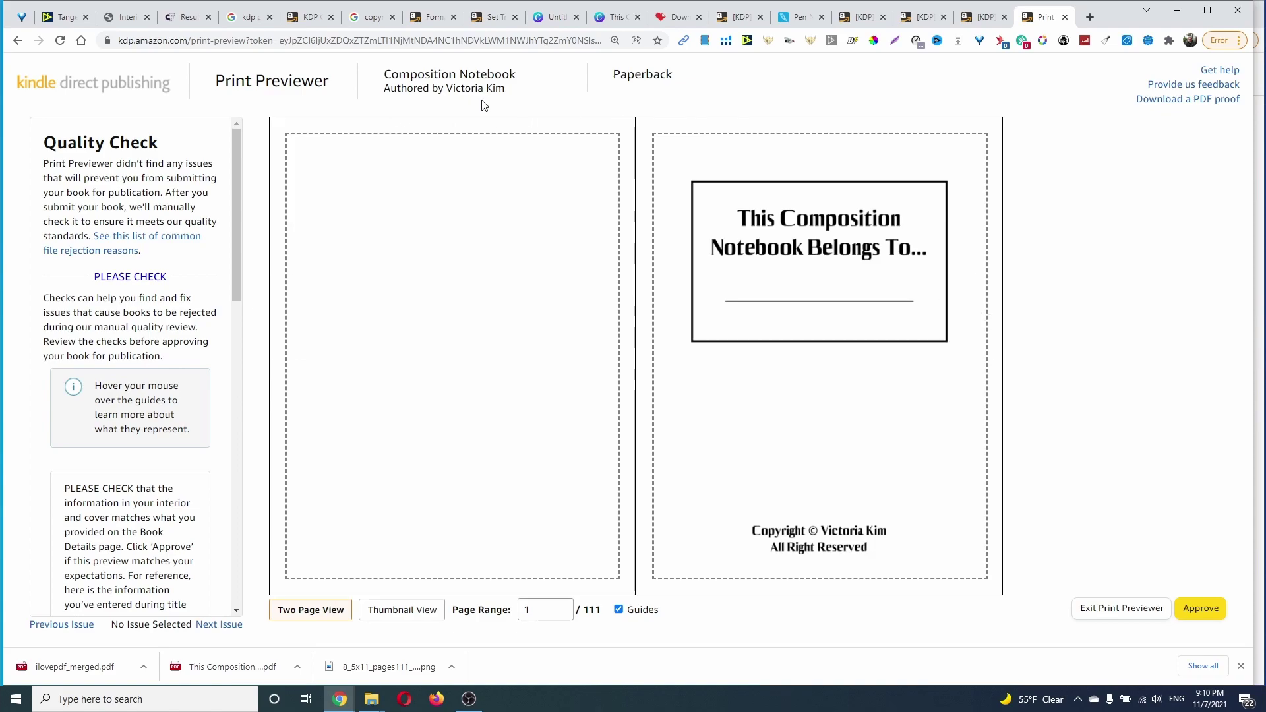
left_click(977, 317)
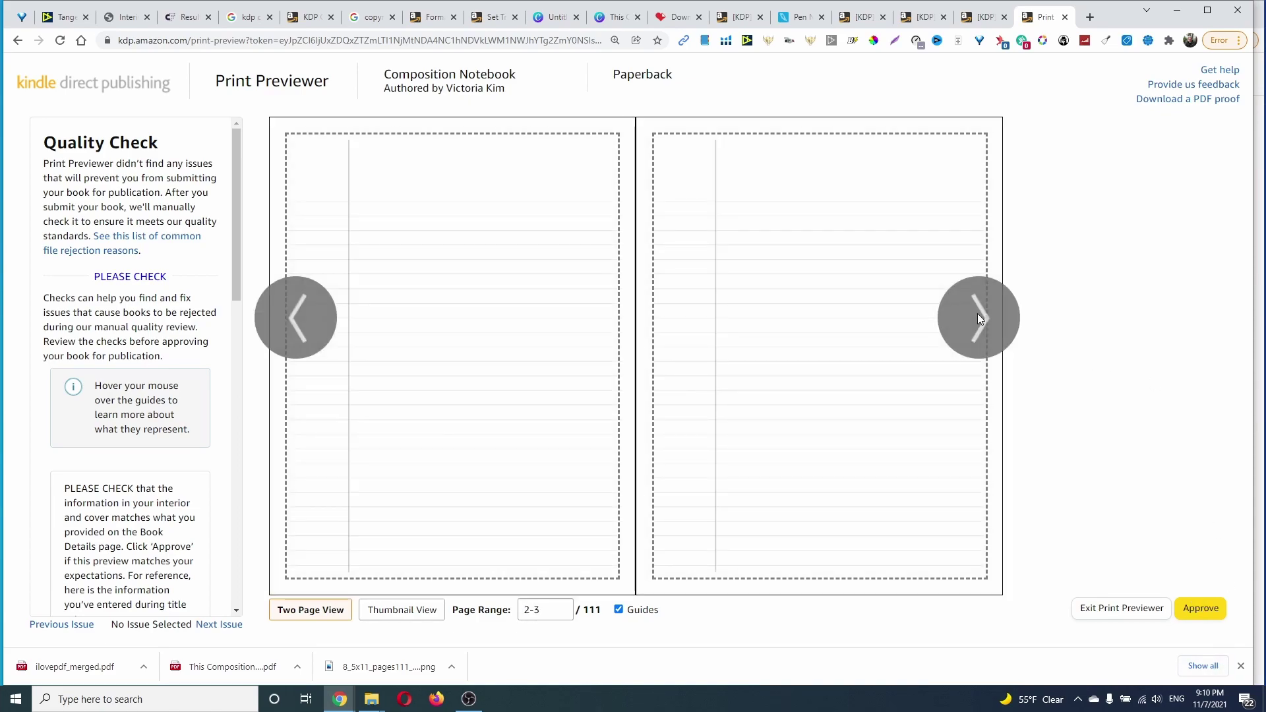
left_click(978, 318)
left_click(978, 317)
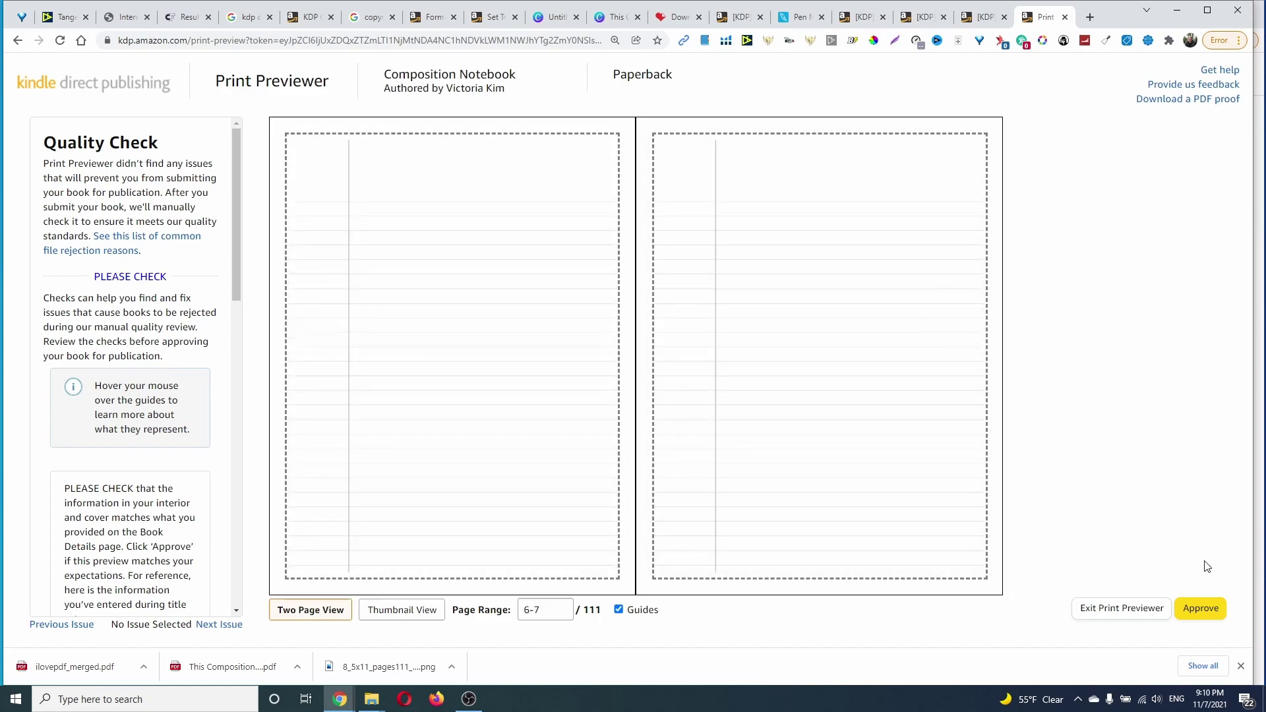
left_click(1199, 612)
mouse_move(819, 356)
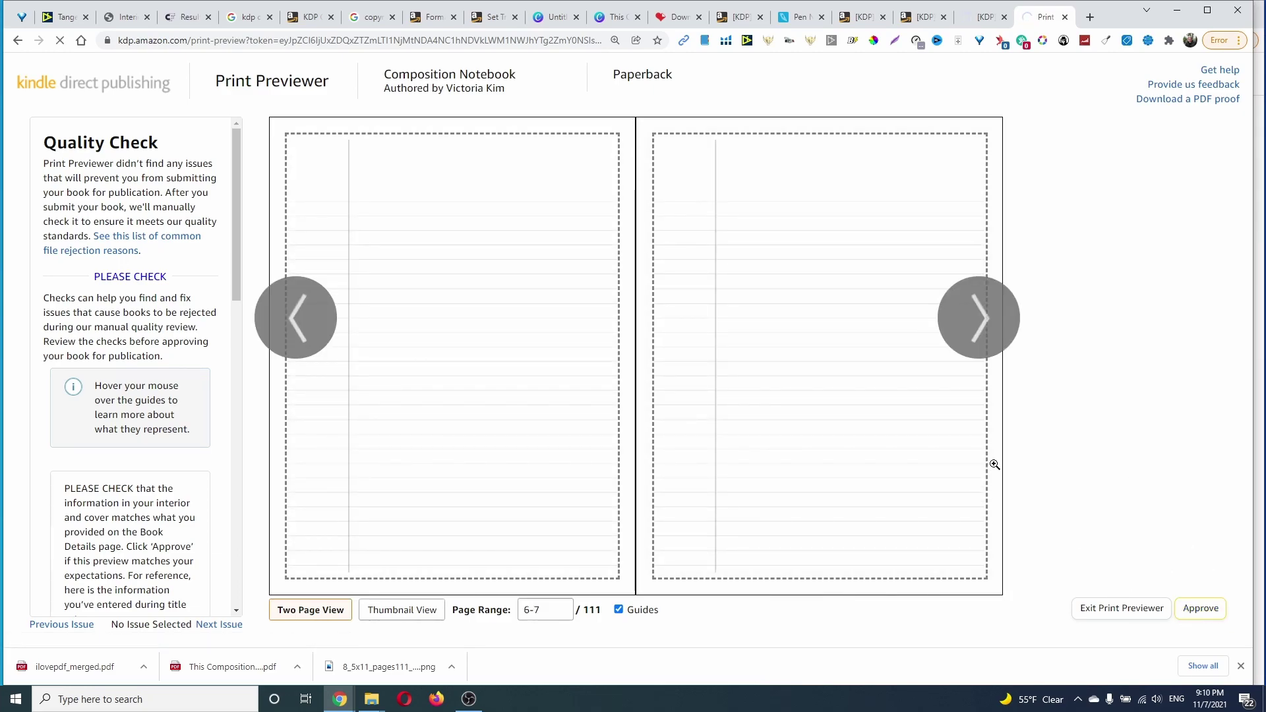
Check the next preview's pages and approve the purple and teal skull notebooks' print proofs
left_click(974, 24)
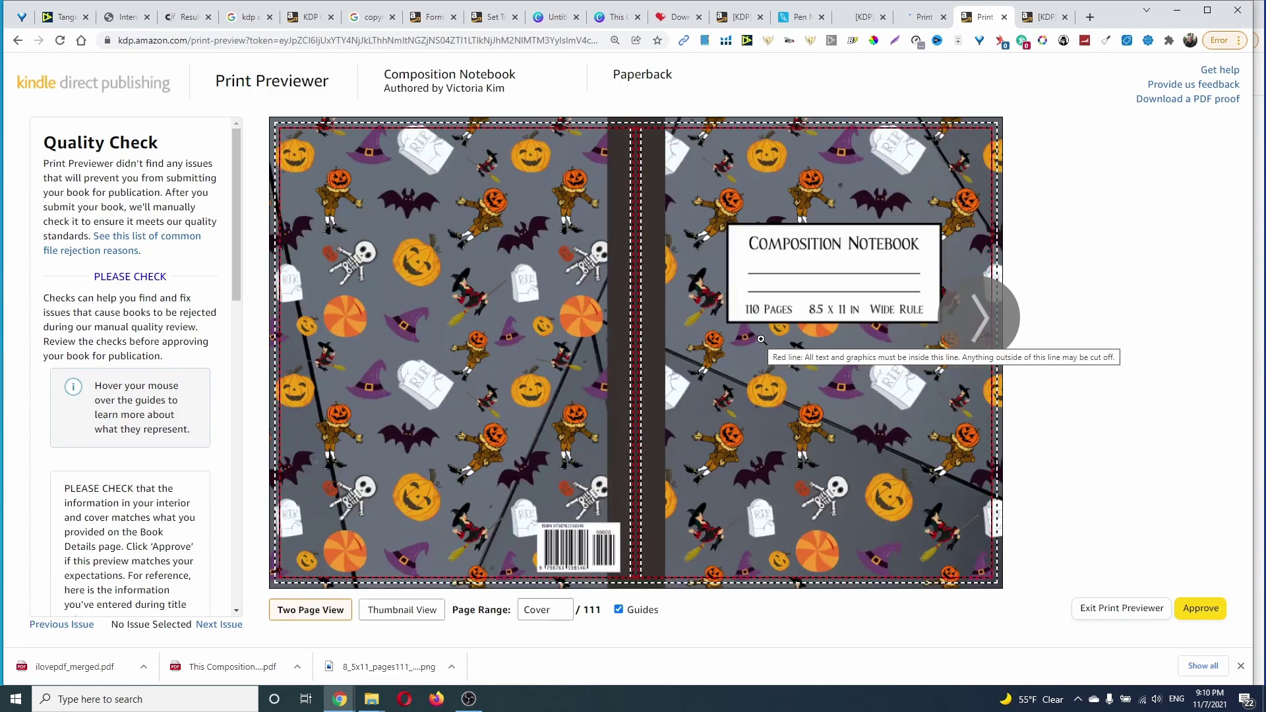
left_click(982, 325)
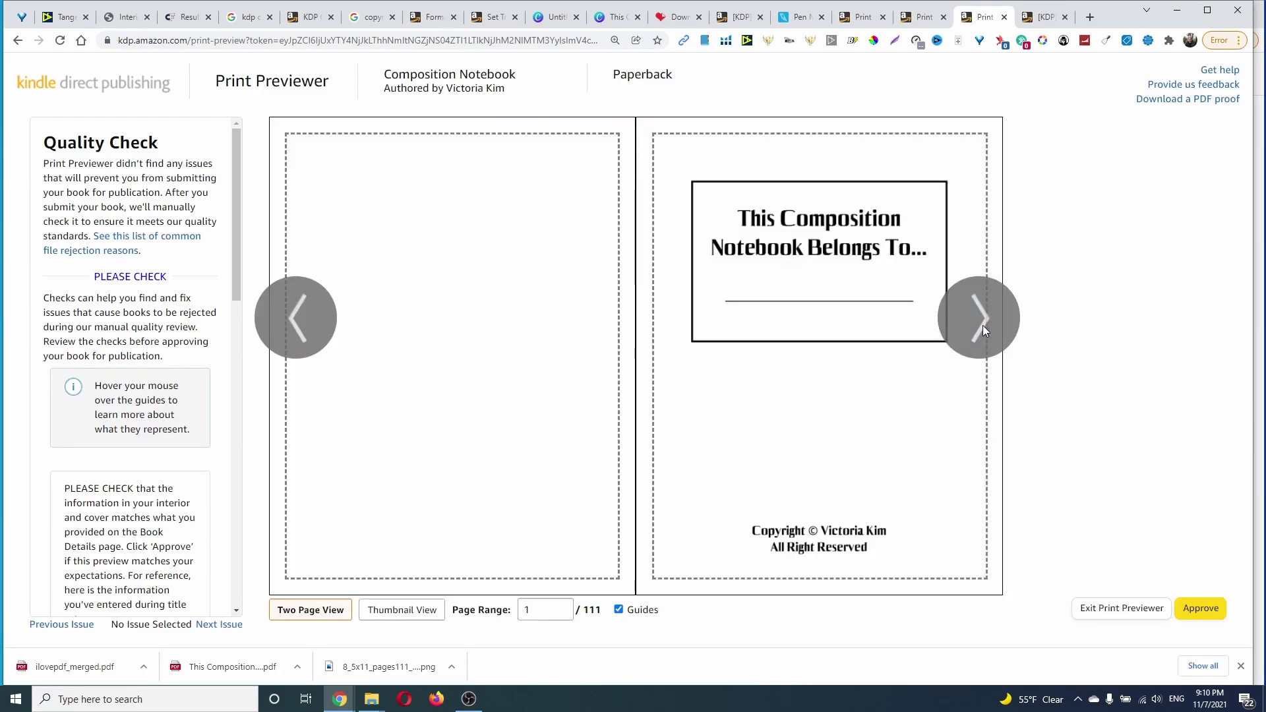
left_click(305, 317)
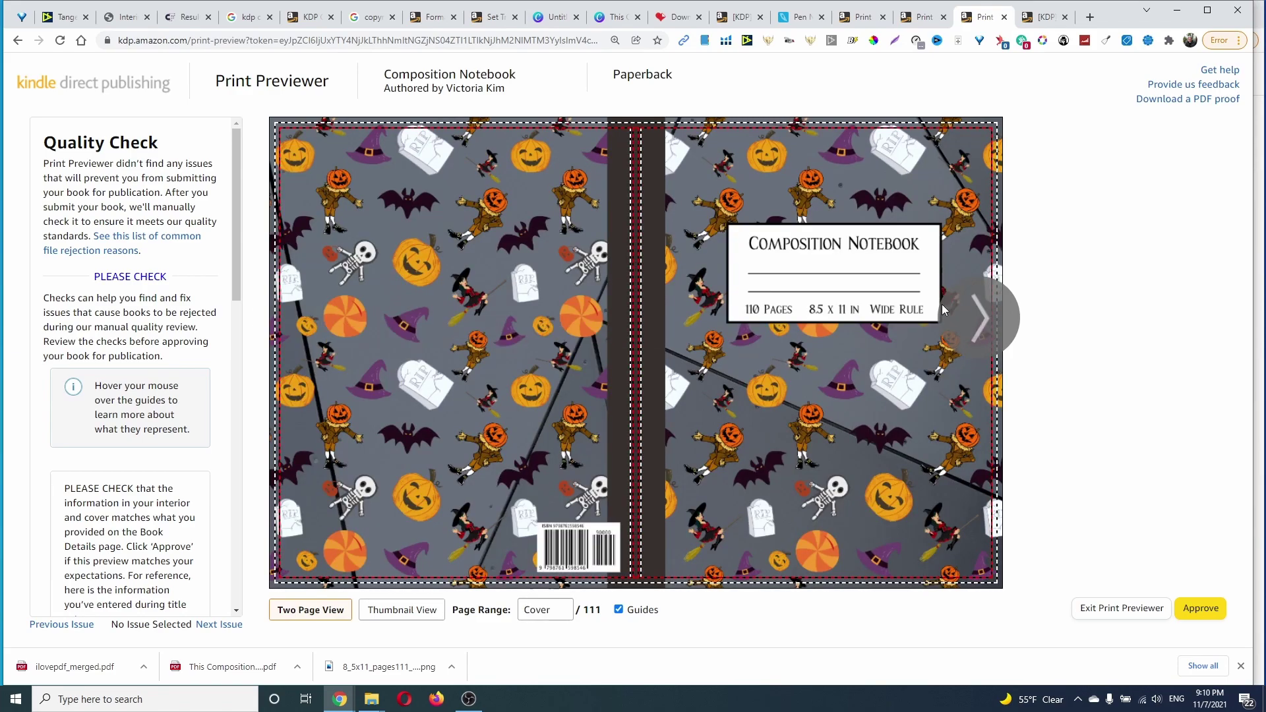
left_click(979, 315)
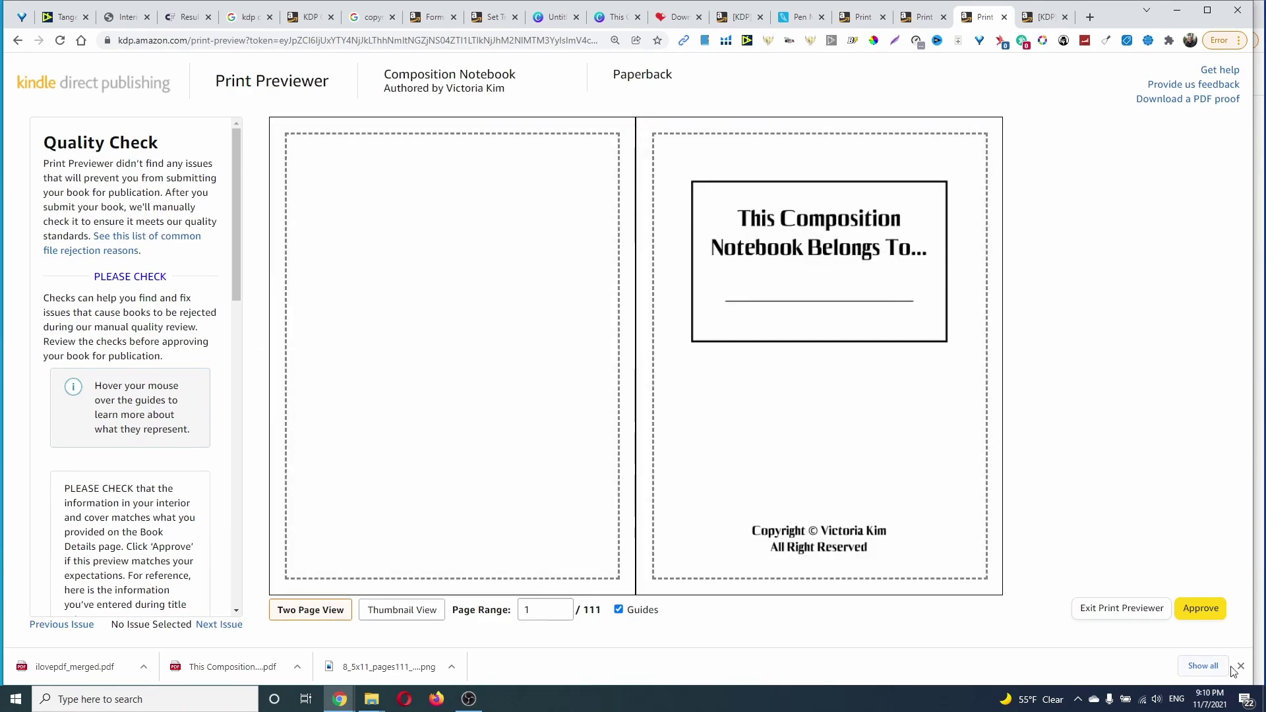
left_click(920, 19)
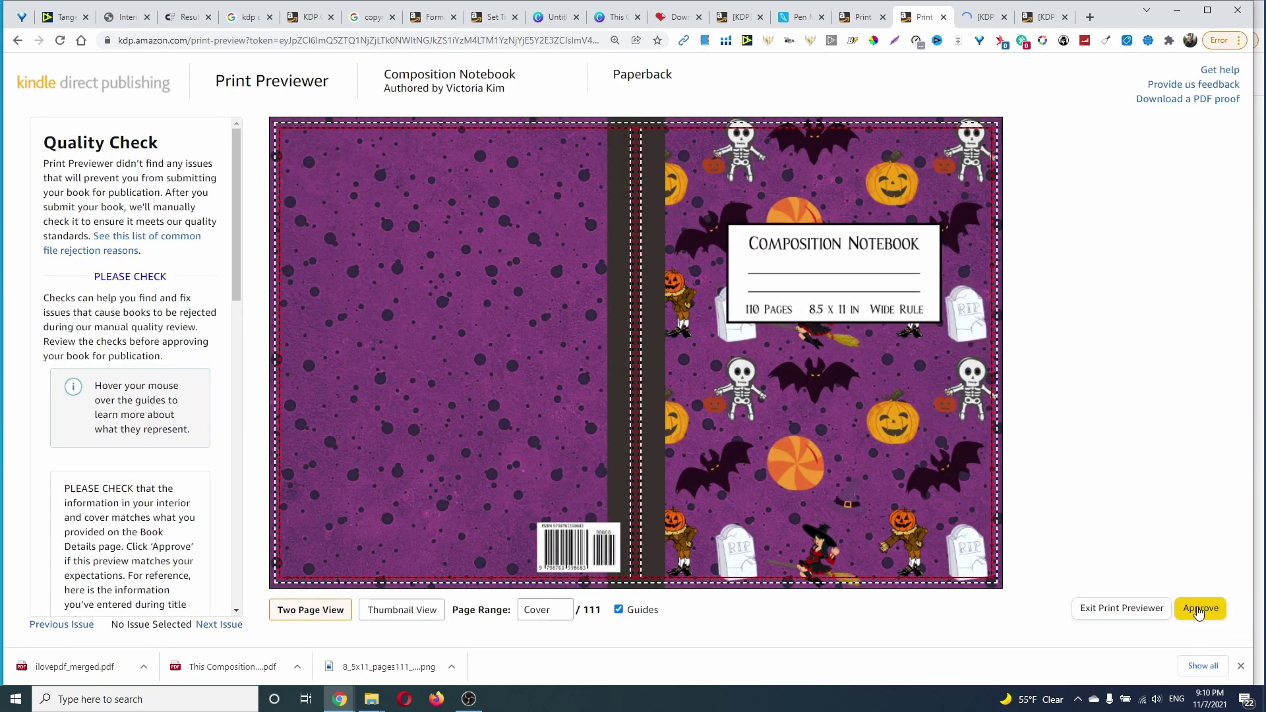
left_click(1200, 608)
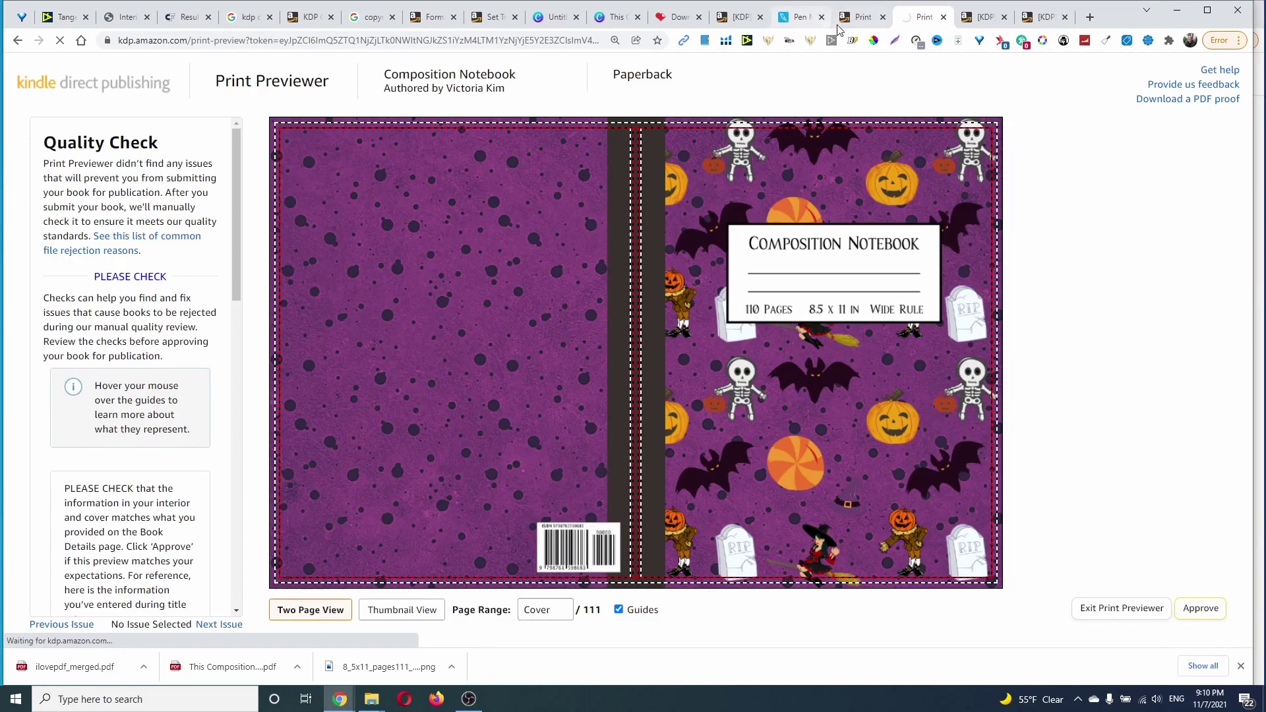
left_click(861, 17)
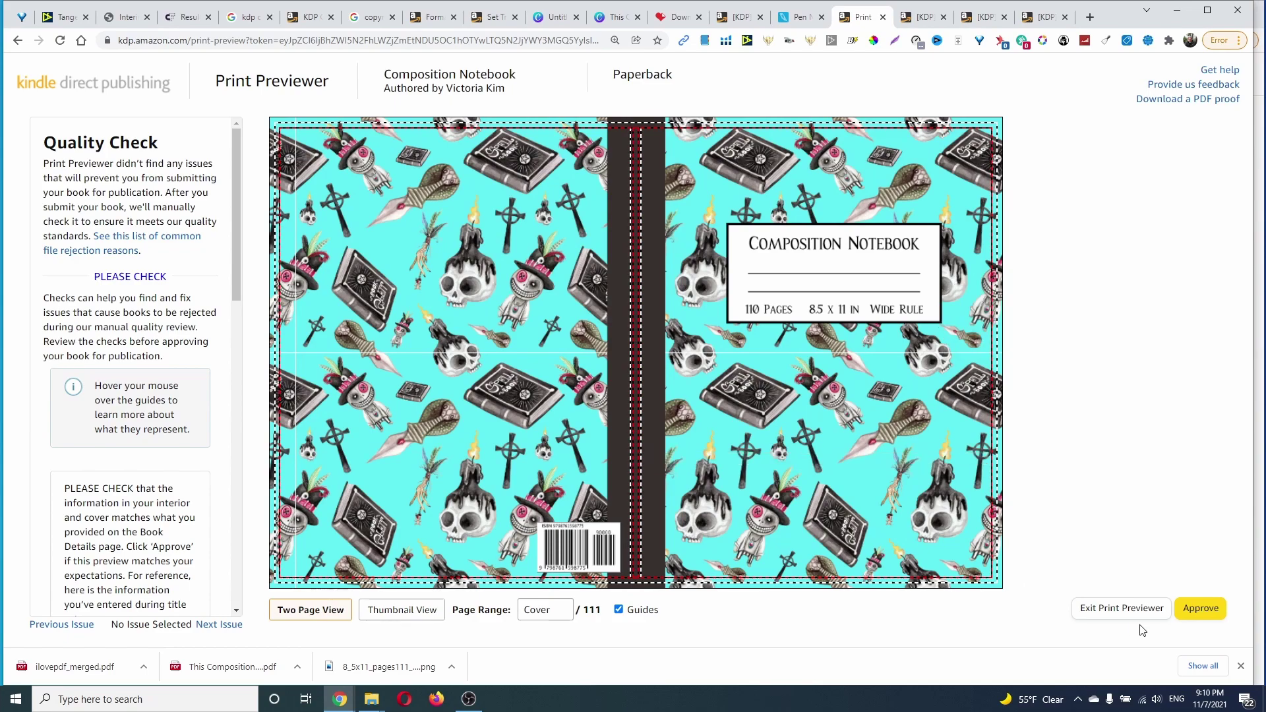
left_click(1197, 610)
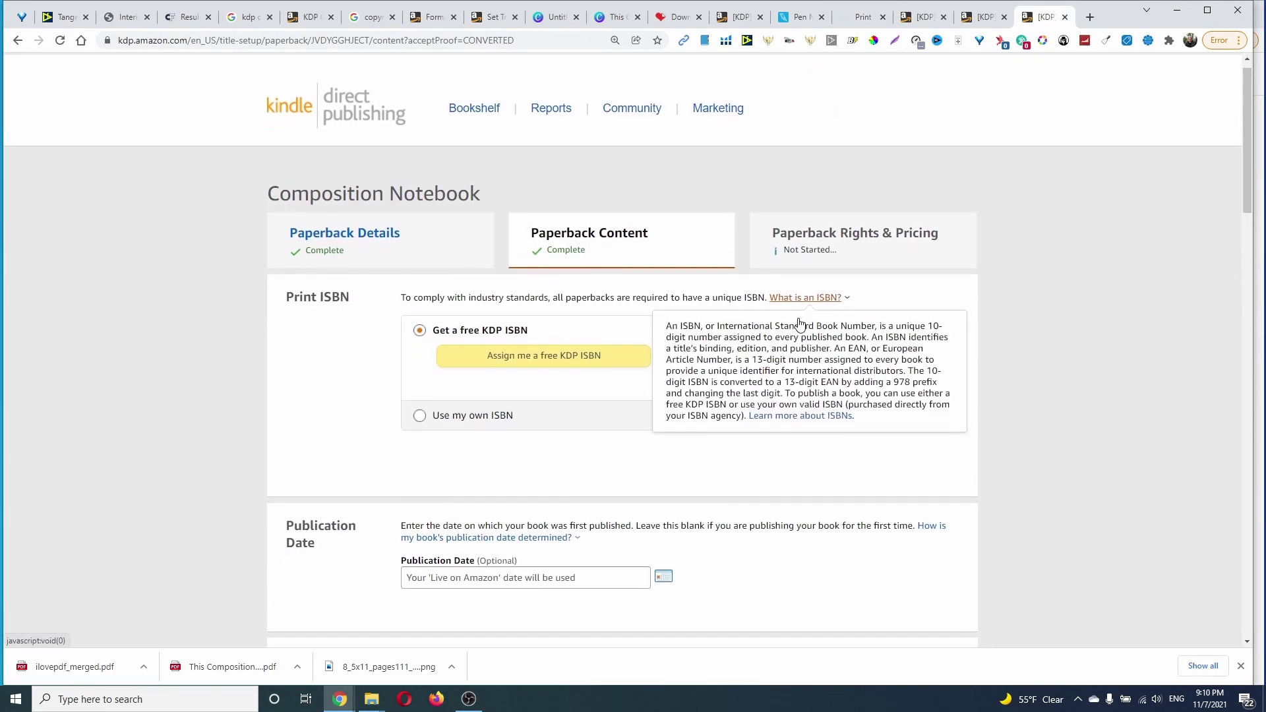
scroll(800, 326, "down", 5)
scroll(992, 362, "down", 10)
scroll(1002, 370, "down", 10)
scroll(1002, 370, "down", 2)
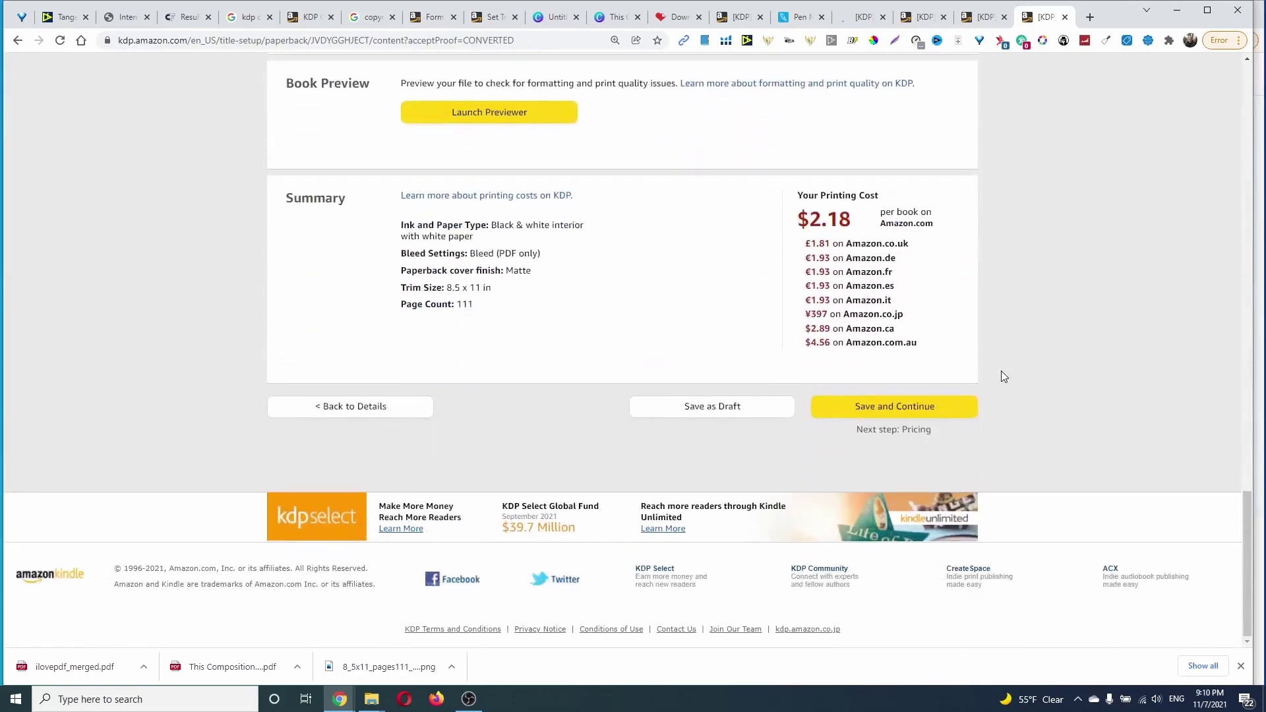
Save the Paperback Content and continue to Rights & Pricing
left_click(914, 412)
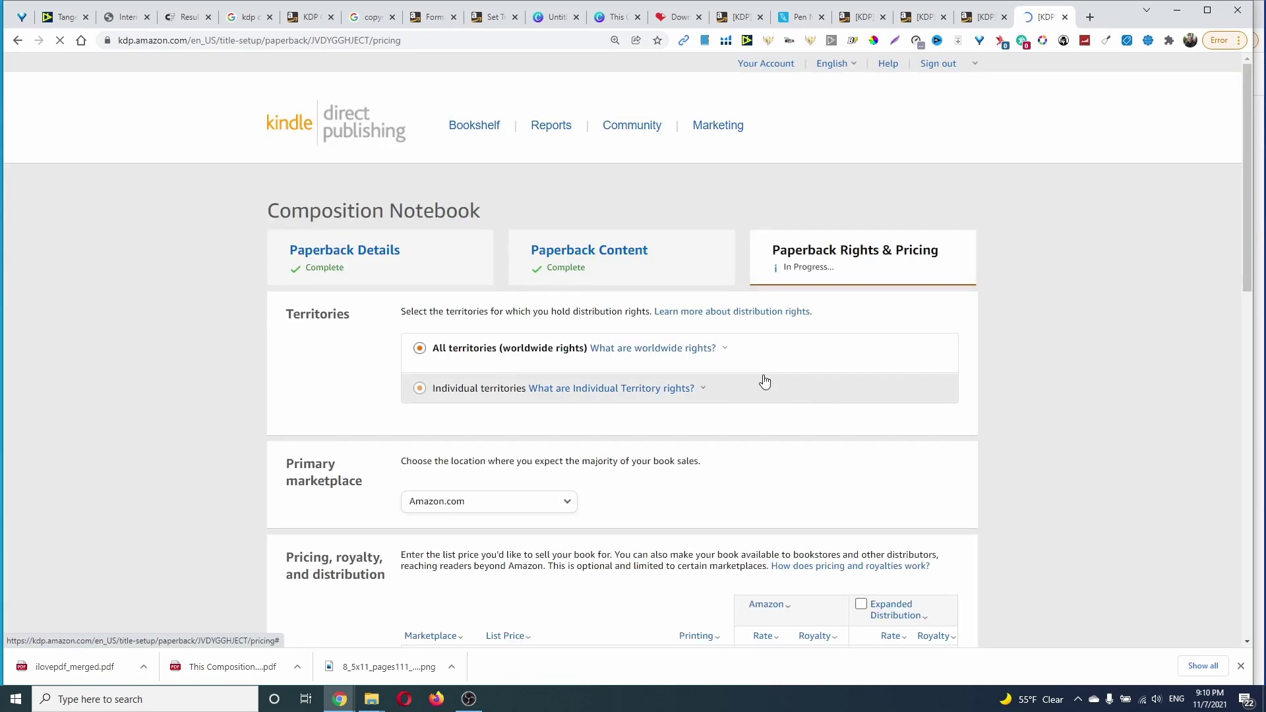
scroll(761, 379, "down", 2)
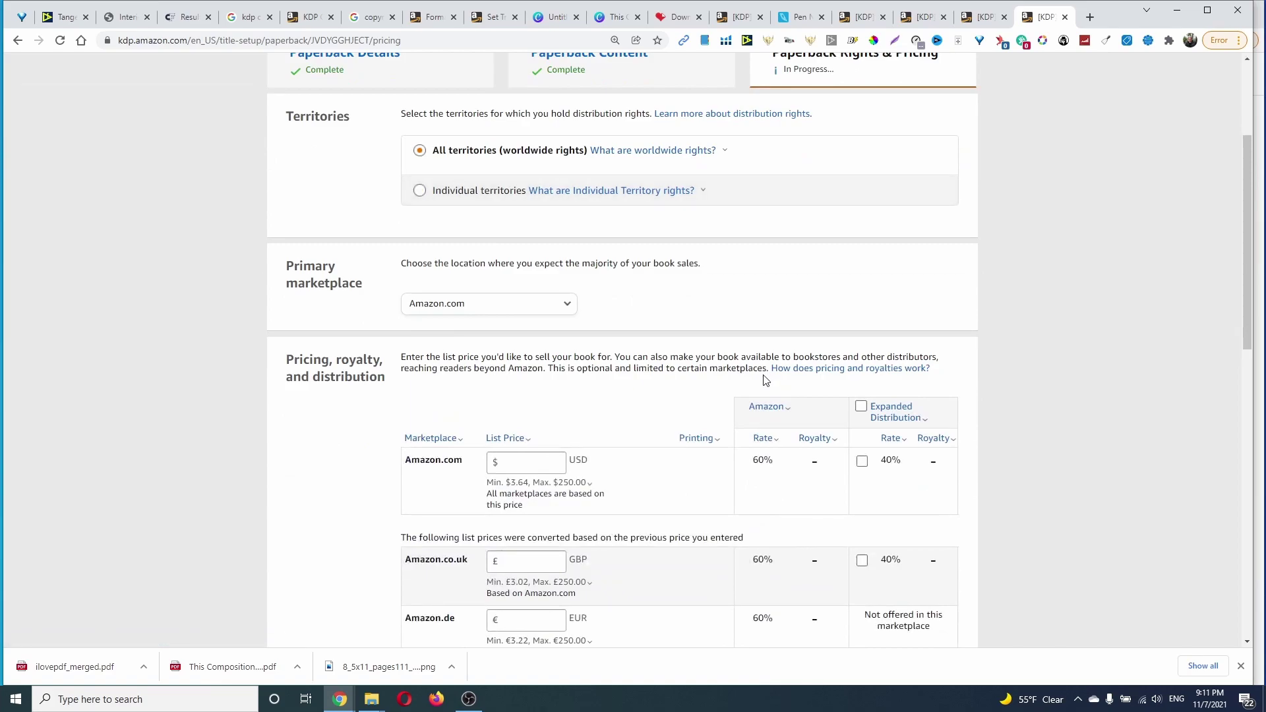
scroll(762, 379, "down", 1)
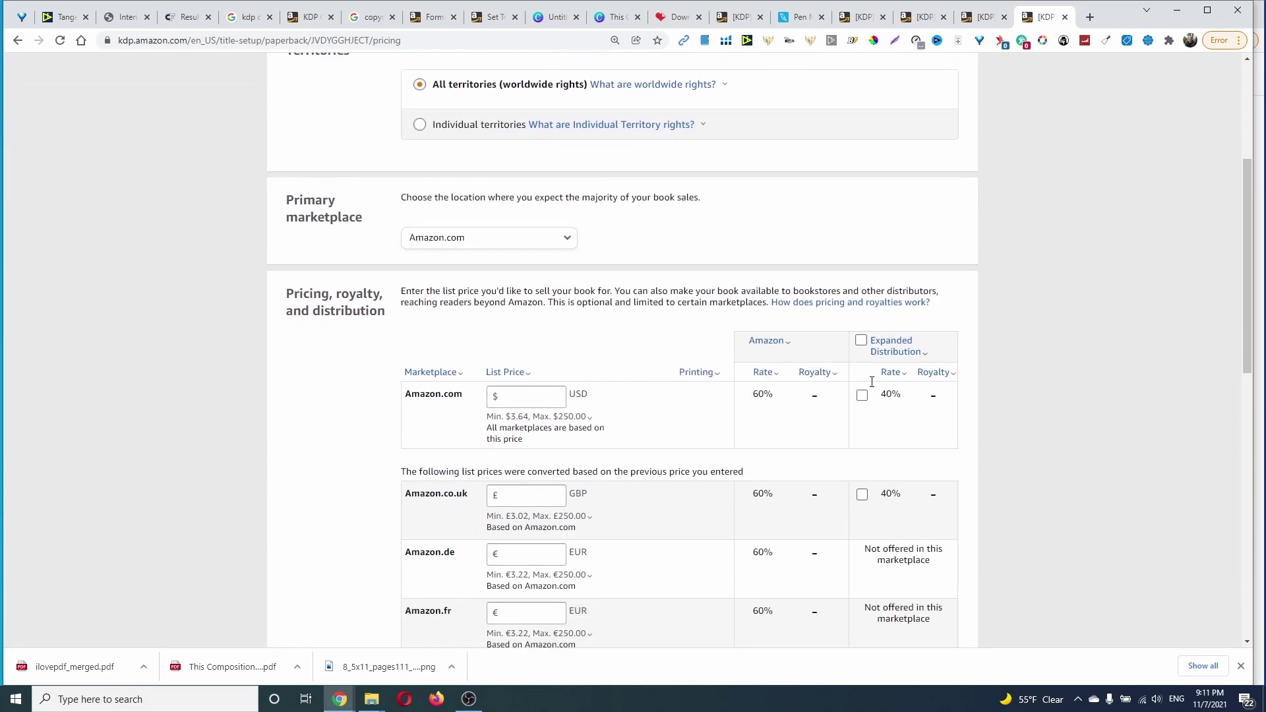
Set list prices of 6.99 USD, 5.99 GBP, and 6.99 EUR for Amazon.de, .fr and .es
left_click(541, 396)
type("6.99")
left_click(1083, 424)
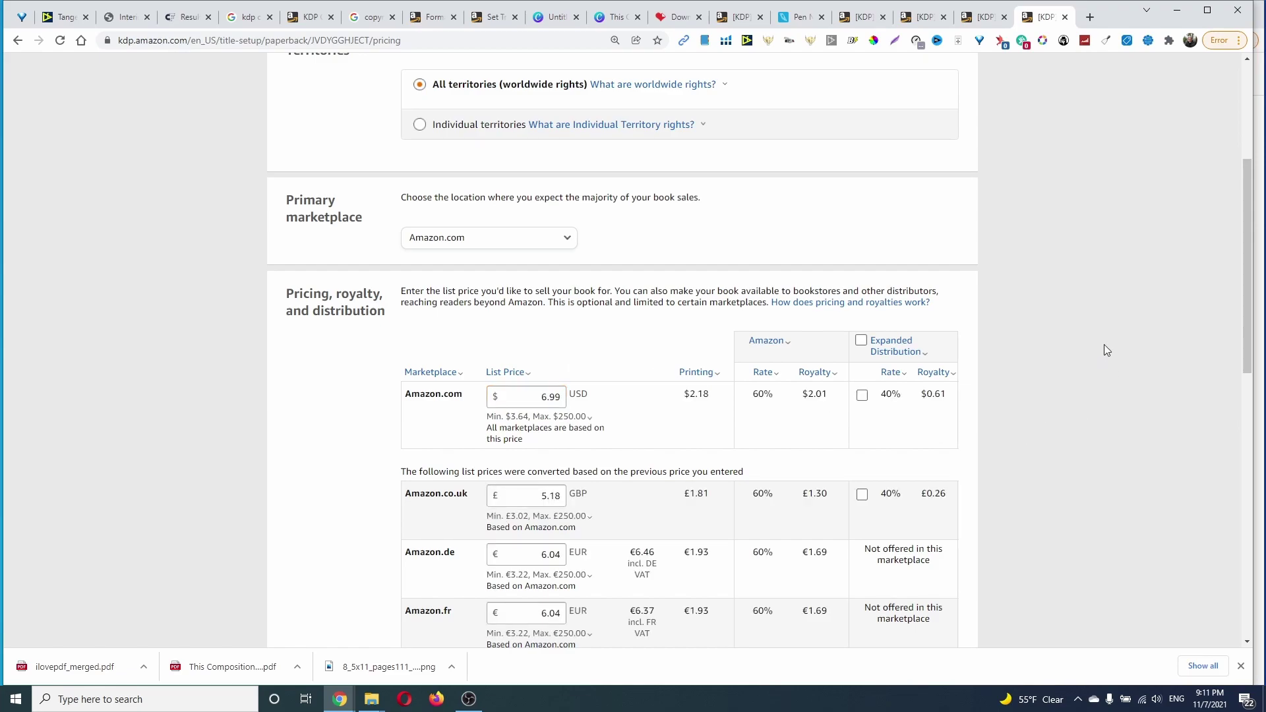
scroll(1092, 347, "down", 2)
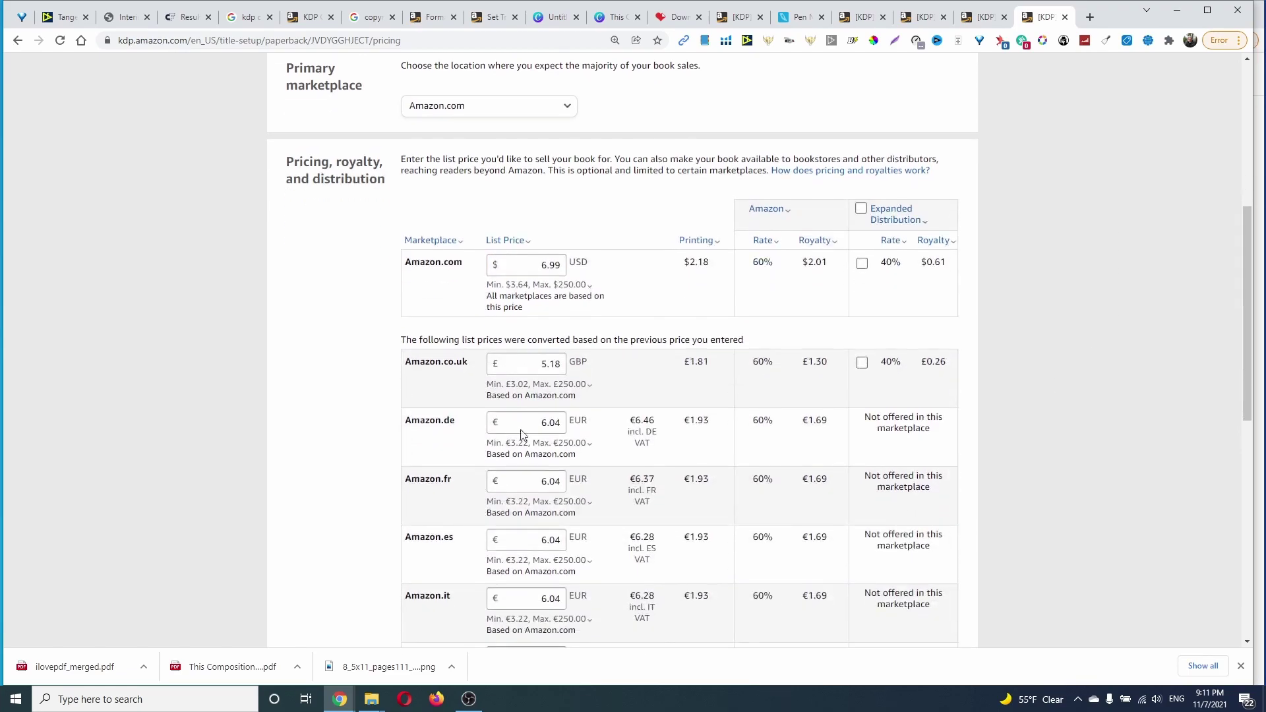
left_click(563, 368)
type("5.99")
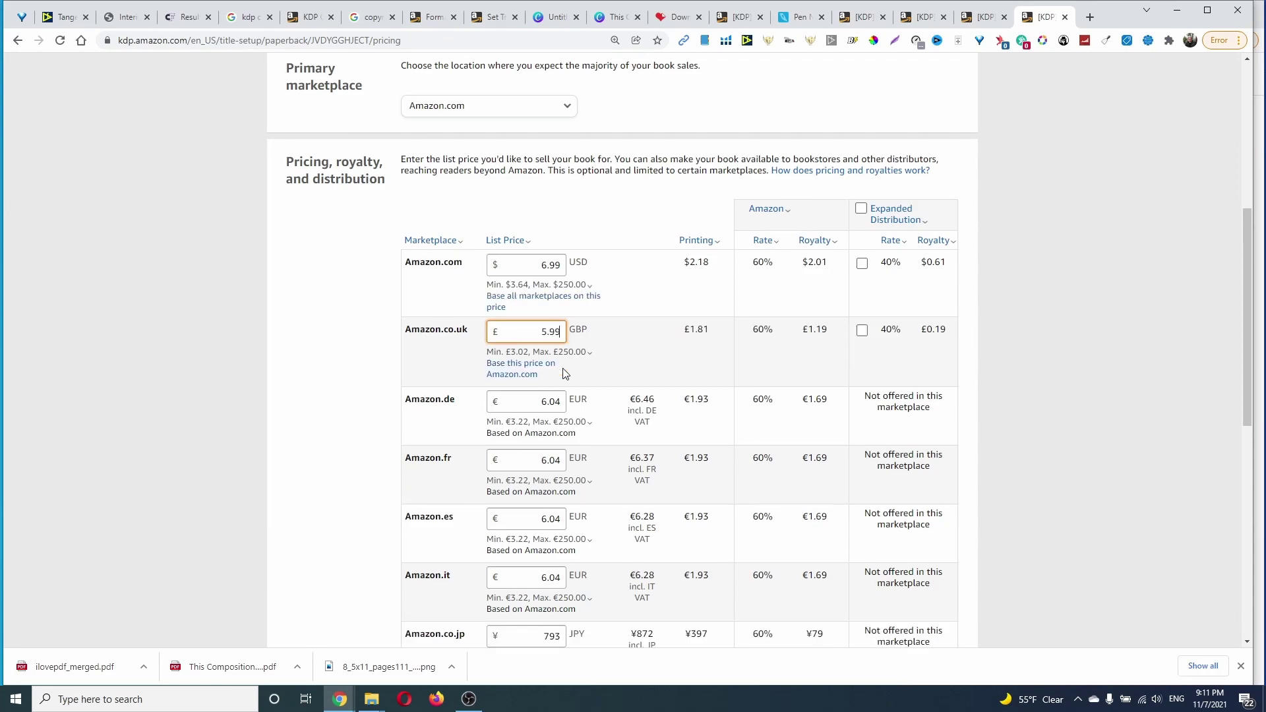
left_click(552, 401)
key("BackSpace")
key("BackSpace")
type("99")
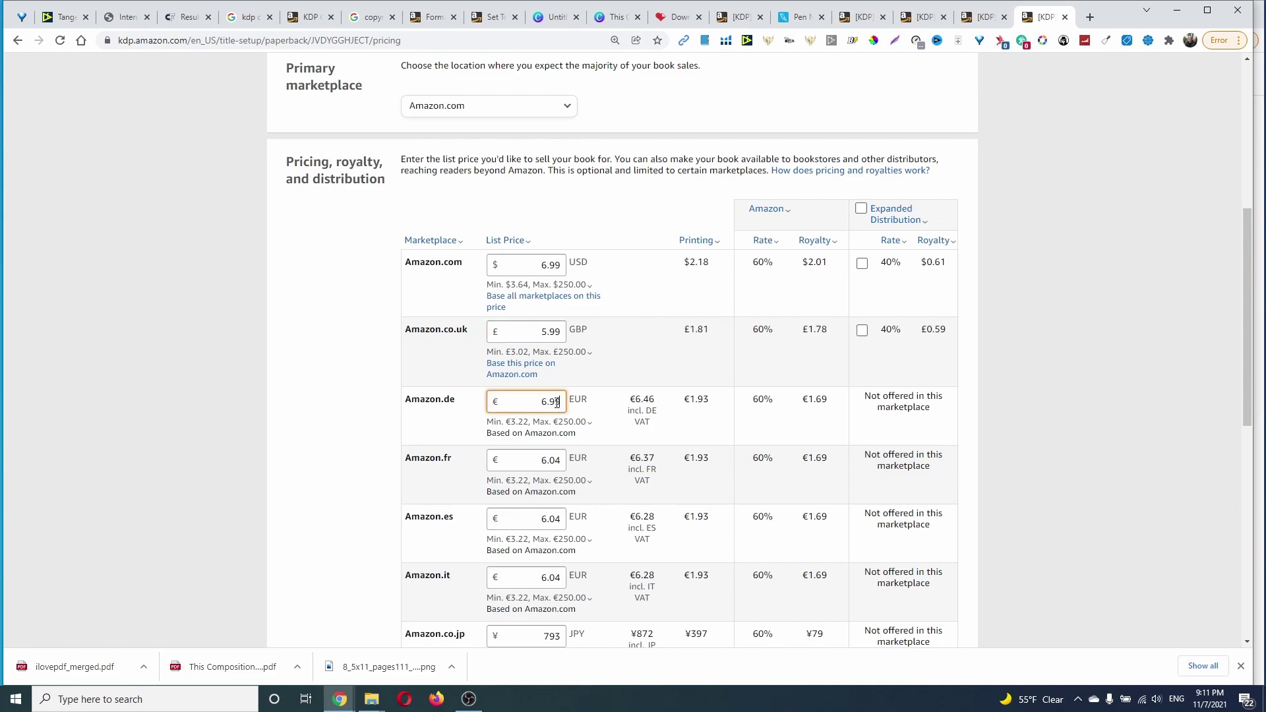
left_click_drag(543, 471, 568, 471)
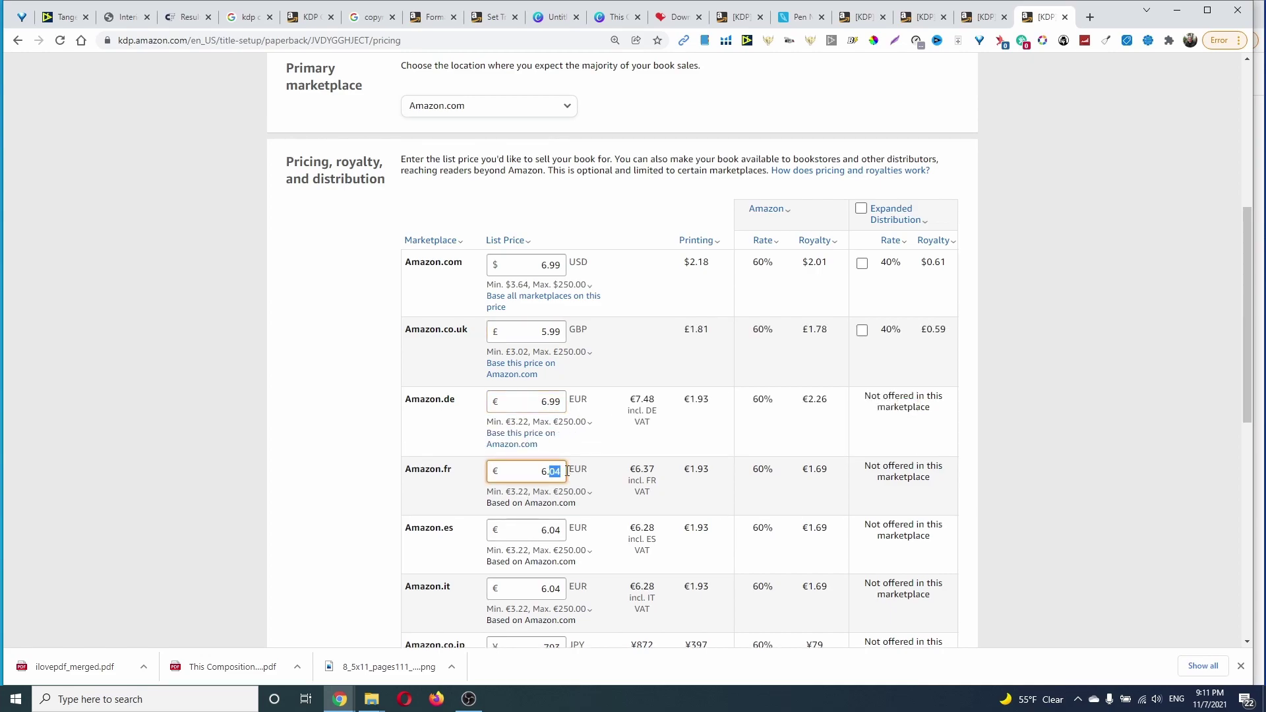
type("99")
left_click_drag(552, 542, 560, 543)
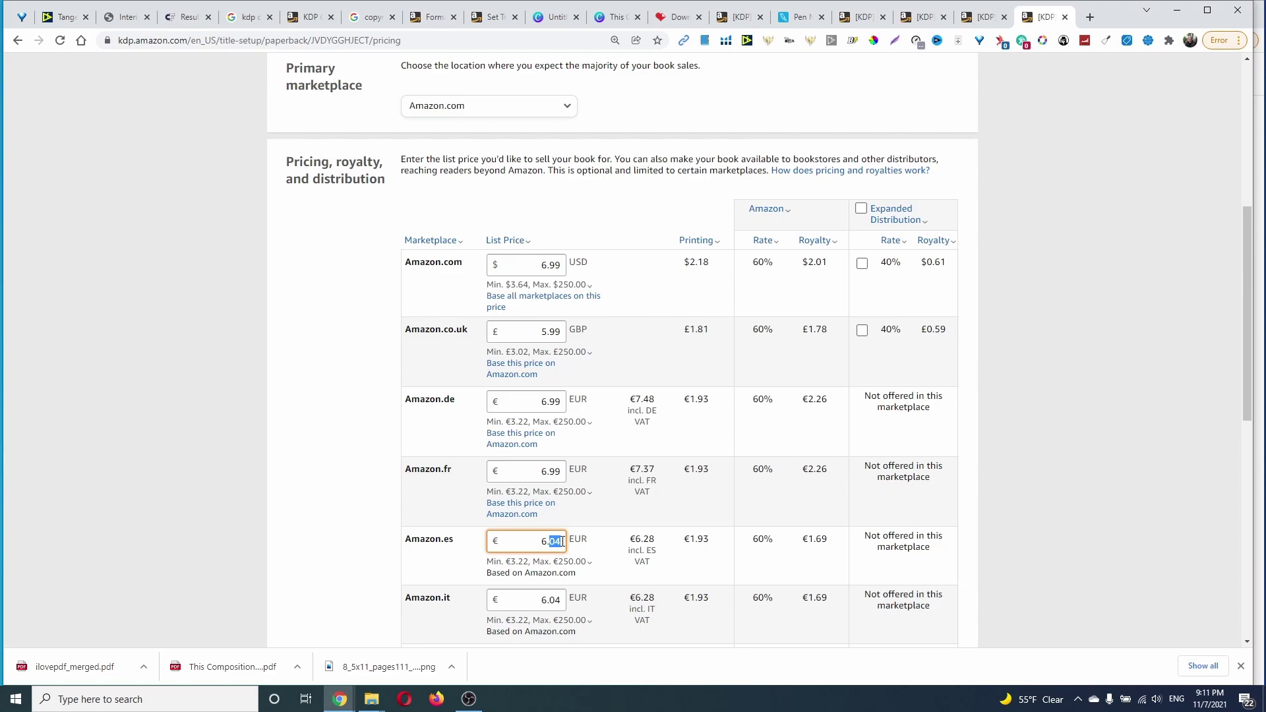
type("99")
Commit the Spain price, then set Italy to 6.99 EUR and Japan to 999 JPY
left_click(211, 478)
scroll(332, 454, "down", 3)
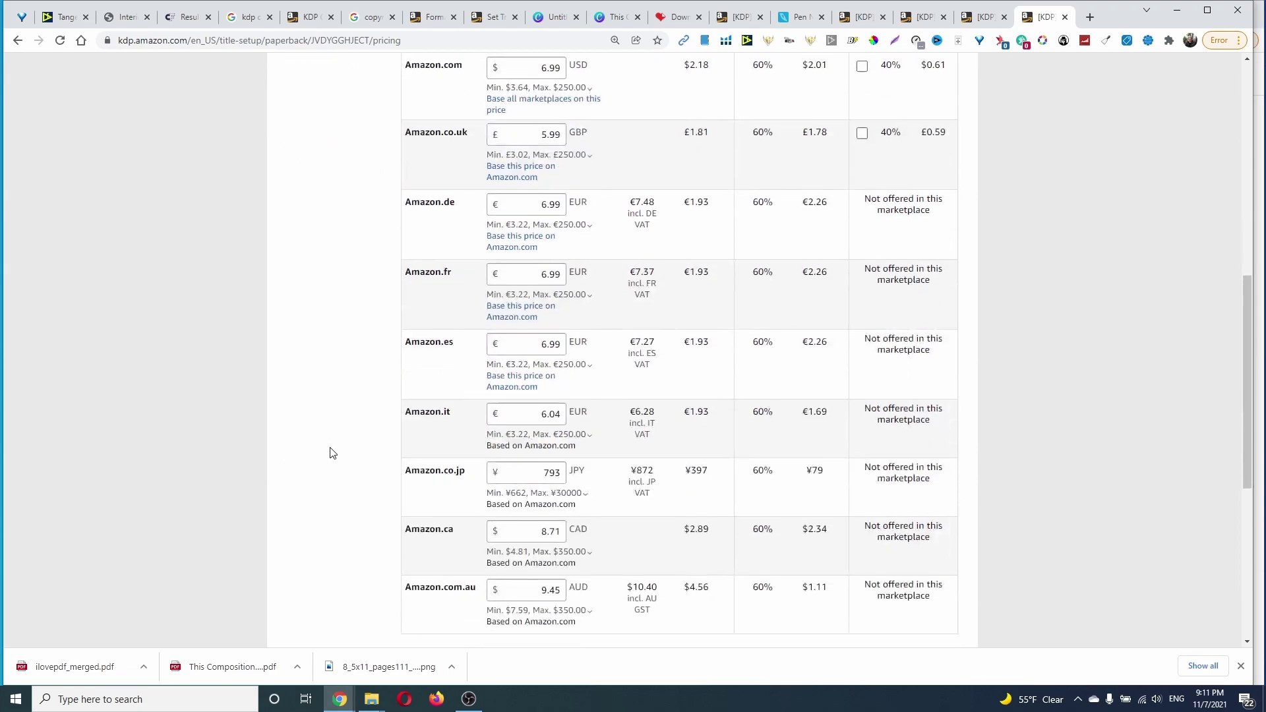
scroll(332, 454, "down", 2)
left_click_drag(561, 283, 548, 282)
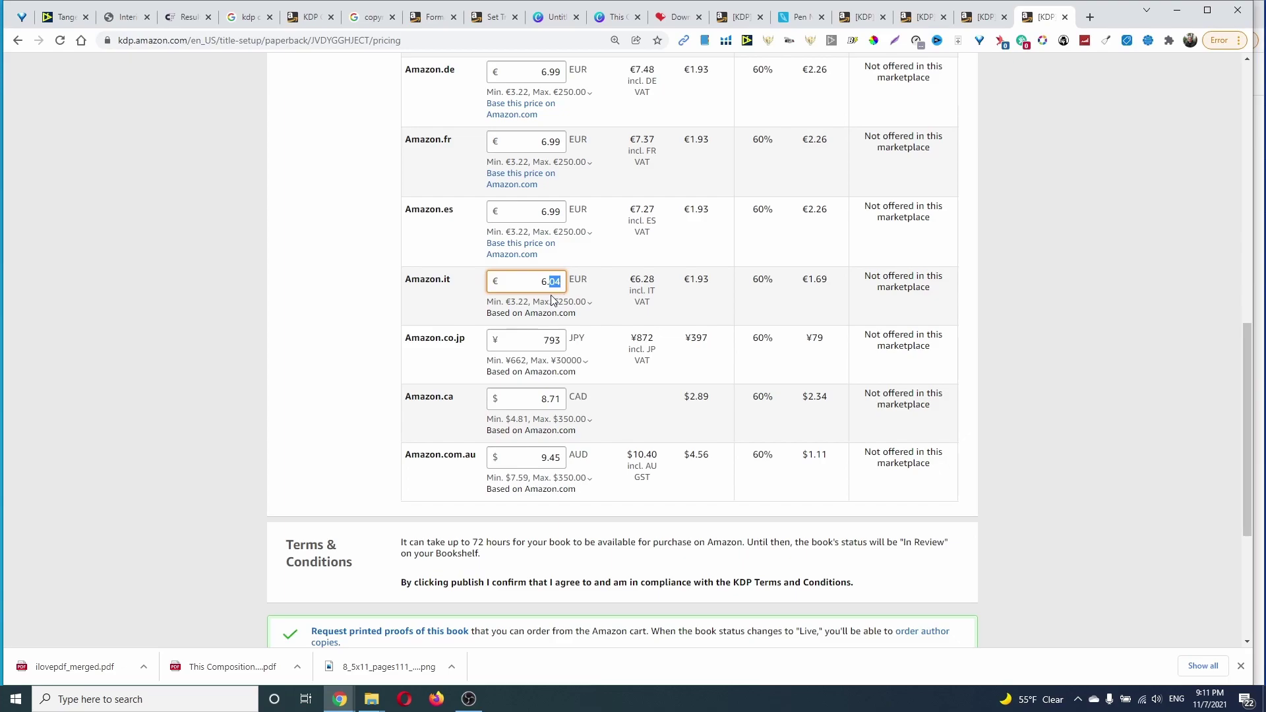
type("99")
left_click(353, 393)
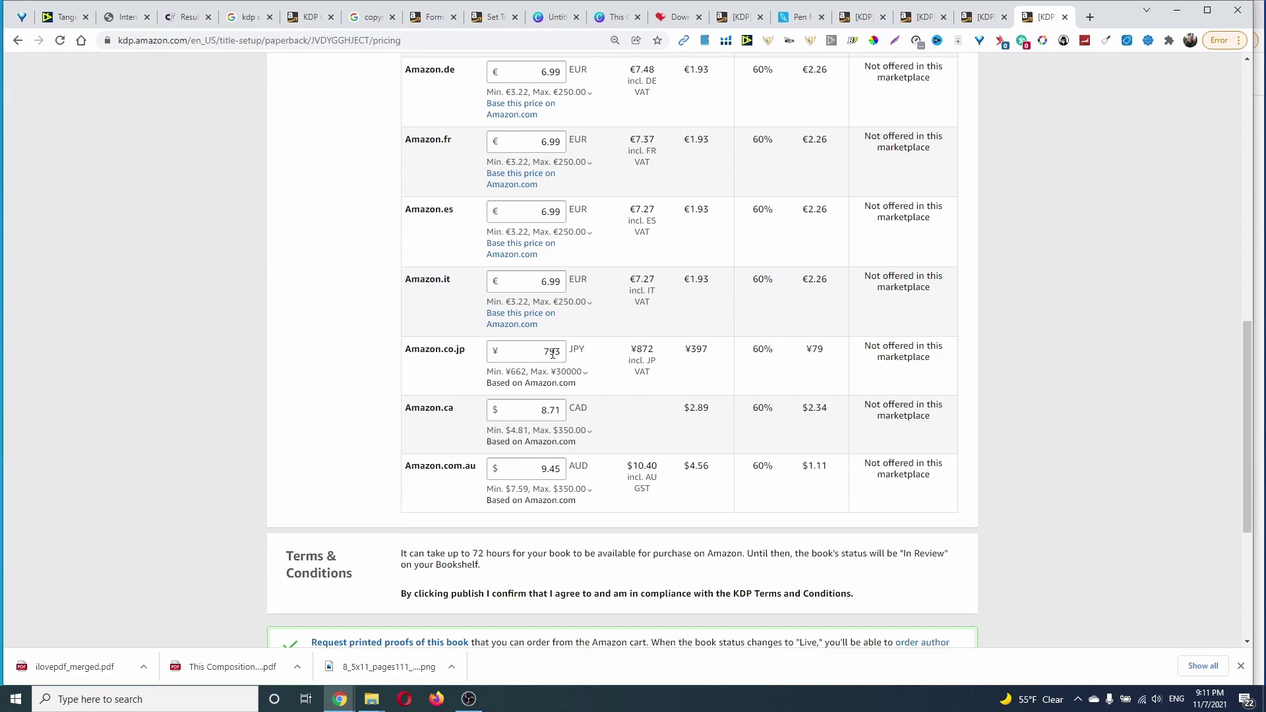
double_click(551, 353)
type("999")
left_click(306, 342)
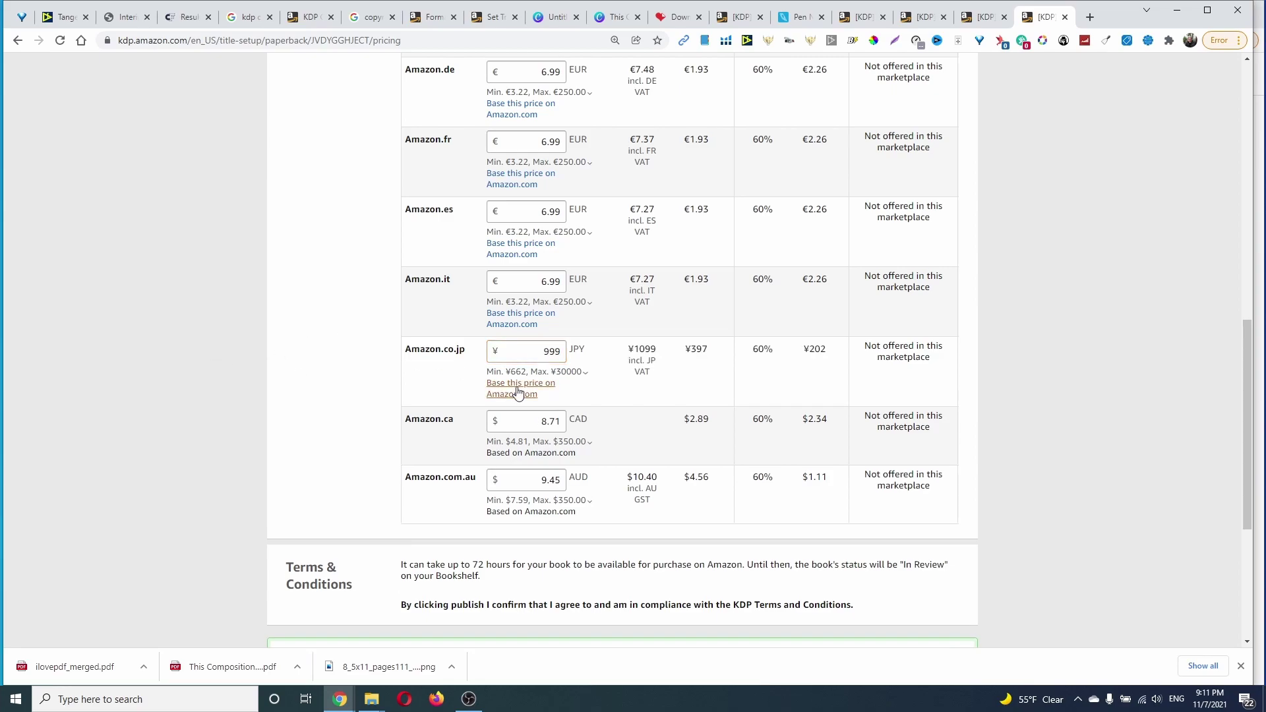
scroll(677, 457, "down", 1)
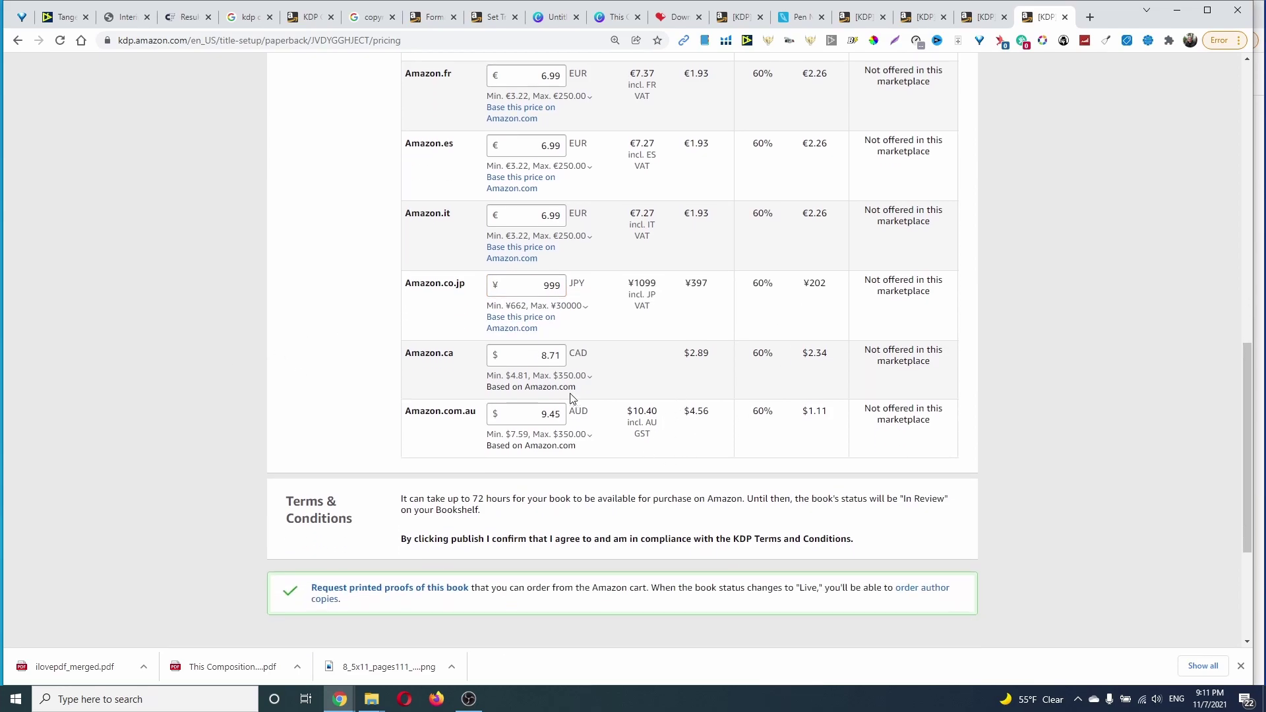
Set Australia to 11.99 AUD and lower Canada to 8.99 CAD
left_click_drag(547, 355, 542, 355)
type("9")
left_click(229, 345)
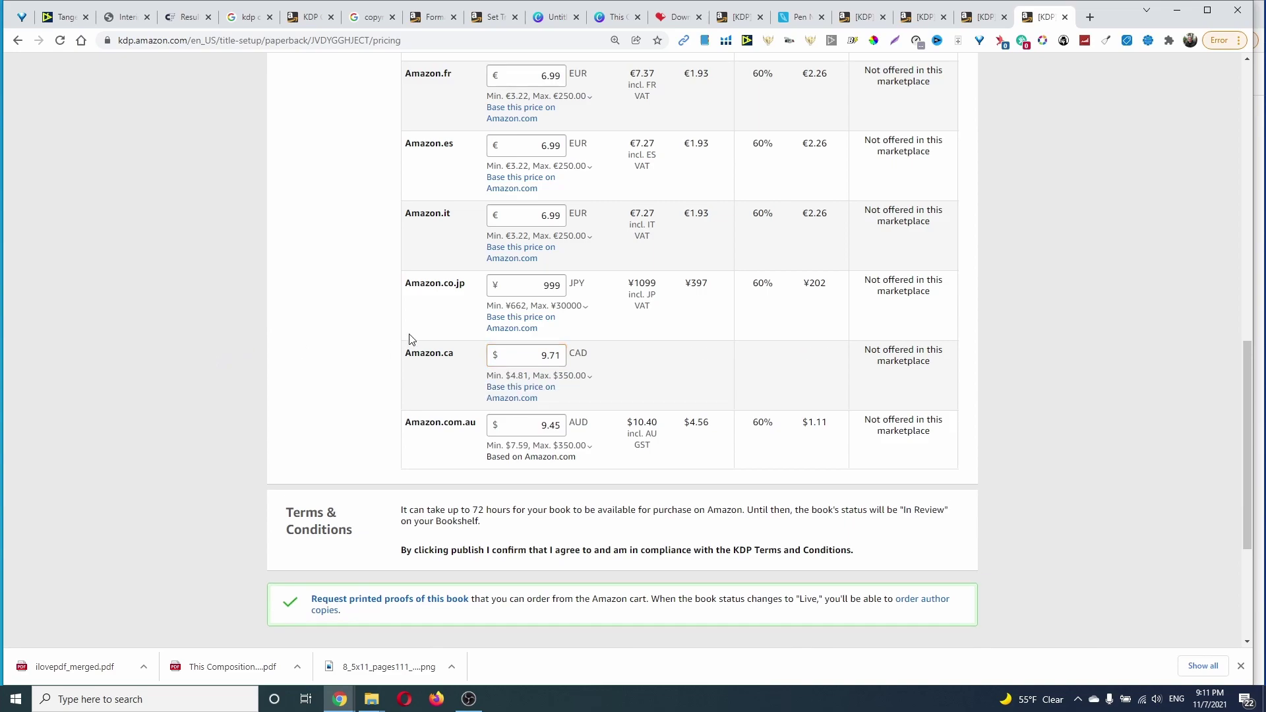
left_click(560, 355)
key("BackSpace")
key("BackSpace")
key("BackSpace")
type("99")
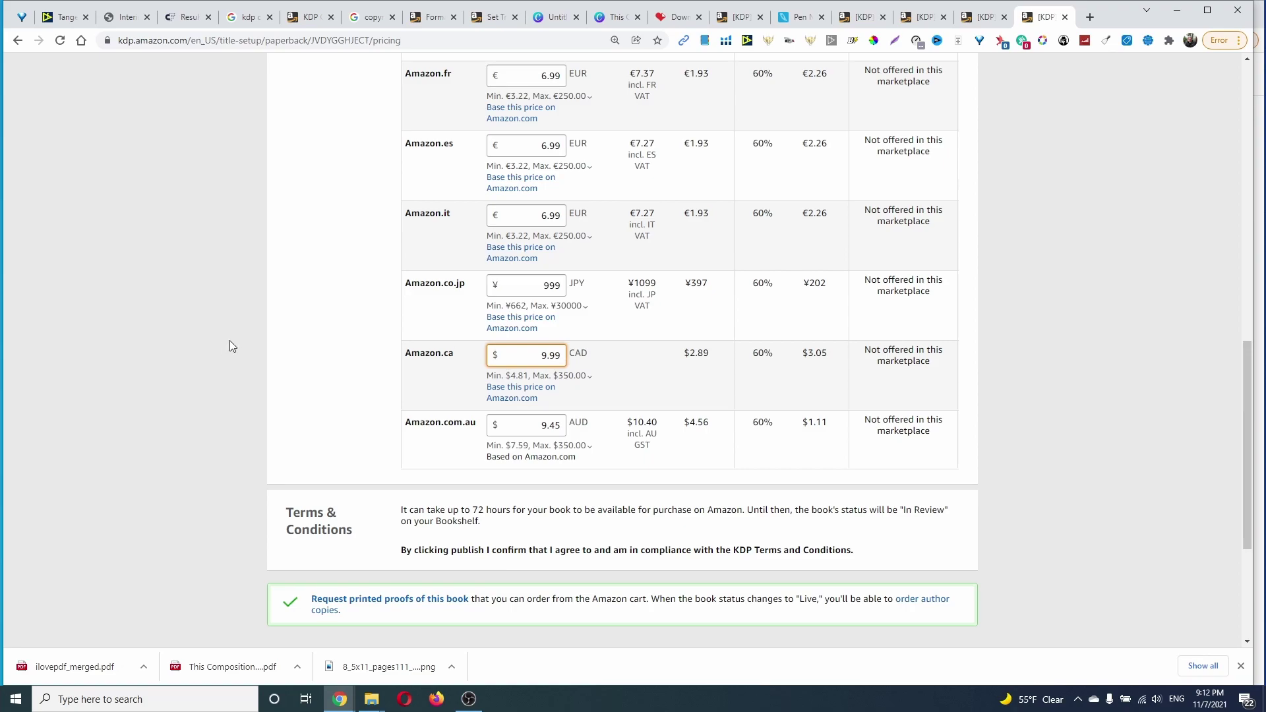
left_click(240, 341)
left_click_drag(542, 425, 550, 420)
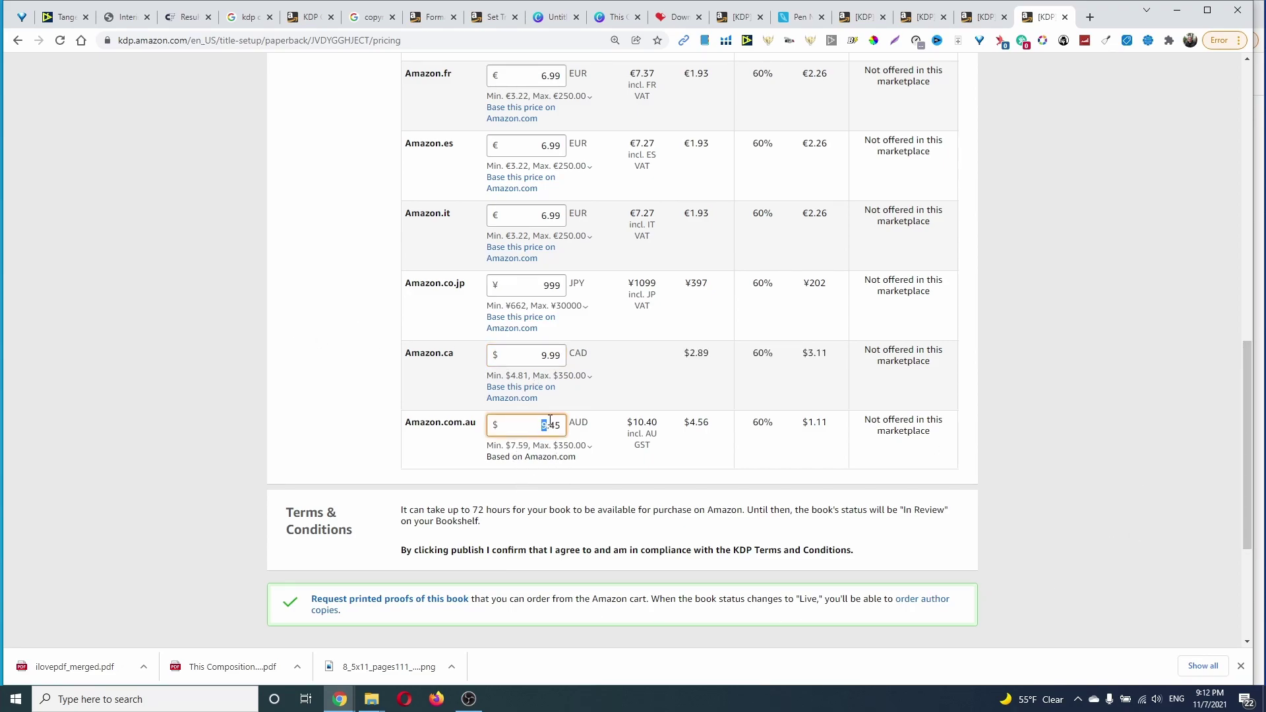
type("11")
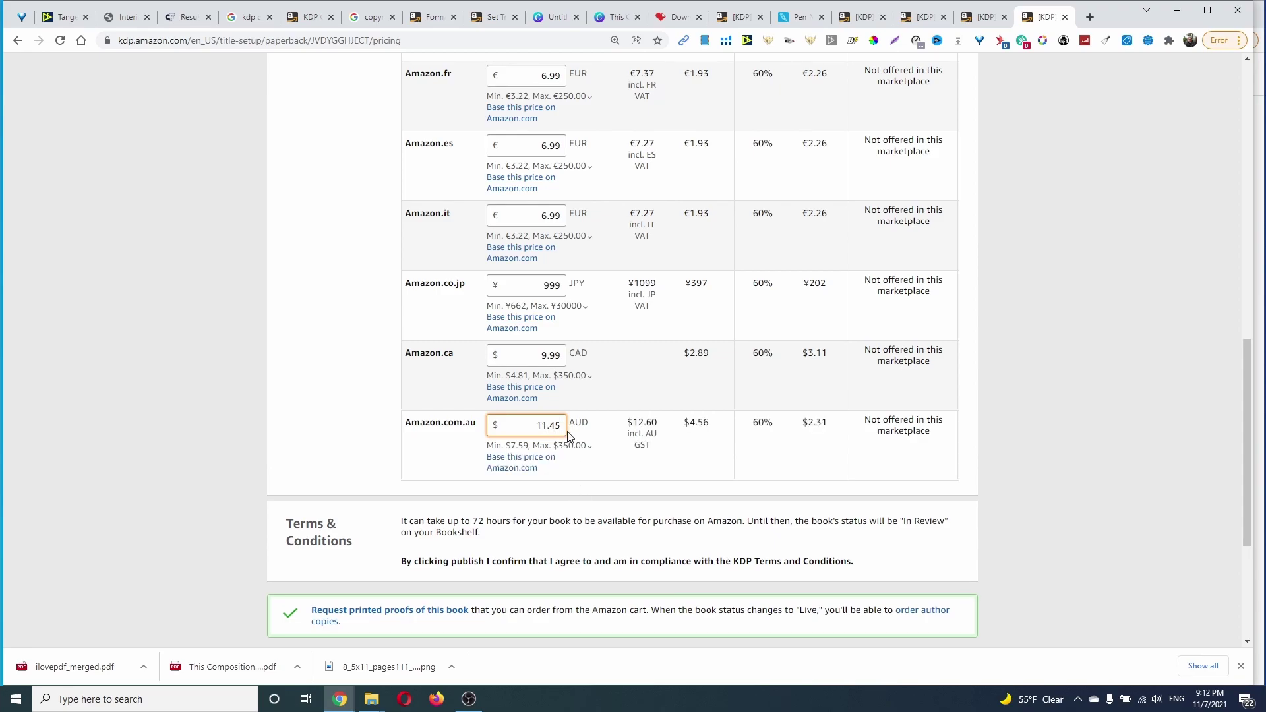
key("BackSpace")
key("BackSpace")
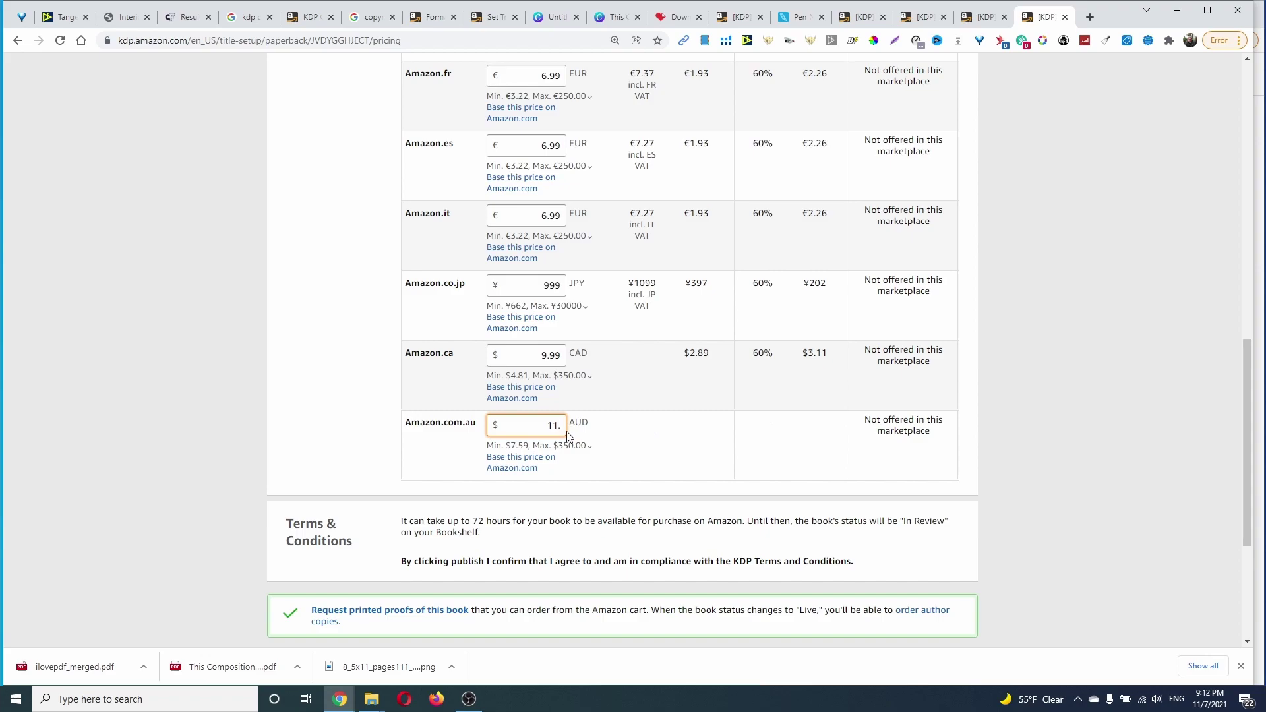
type(".99")
left_click(1056, 421)
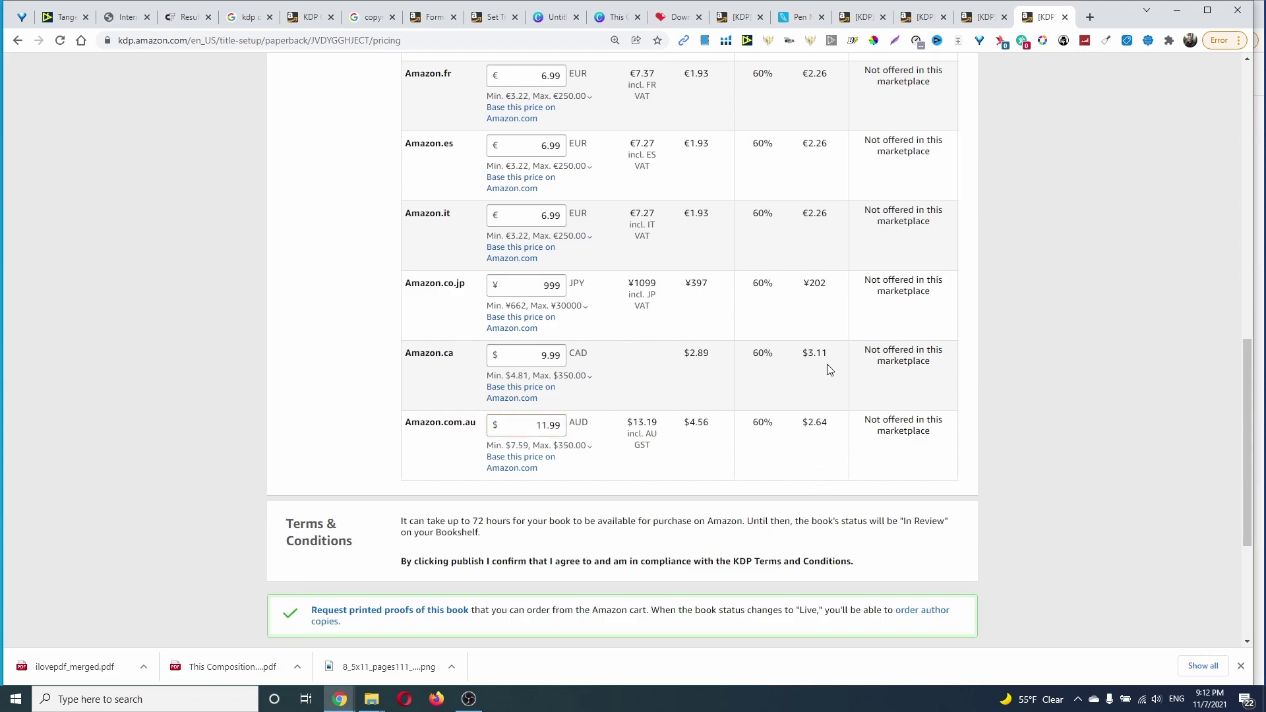
left_click(543, 358)
type("8")
left_click(403, 338)
scroll(858, 318, "up", 1)
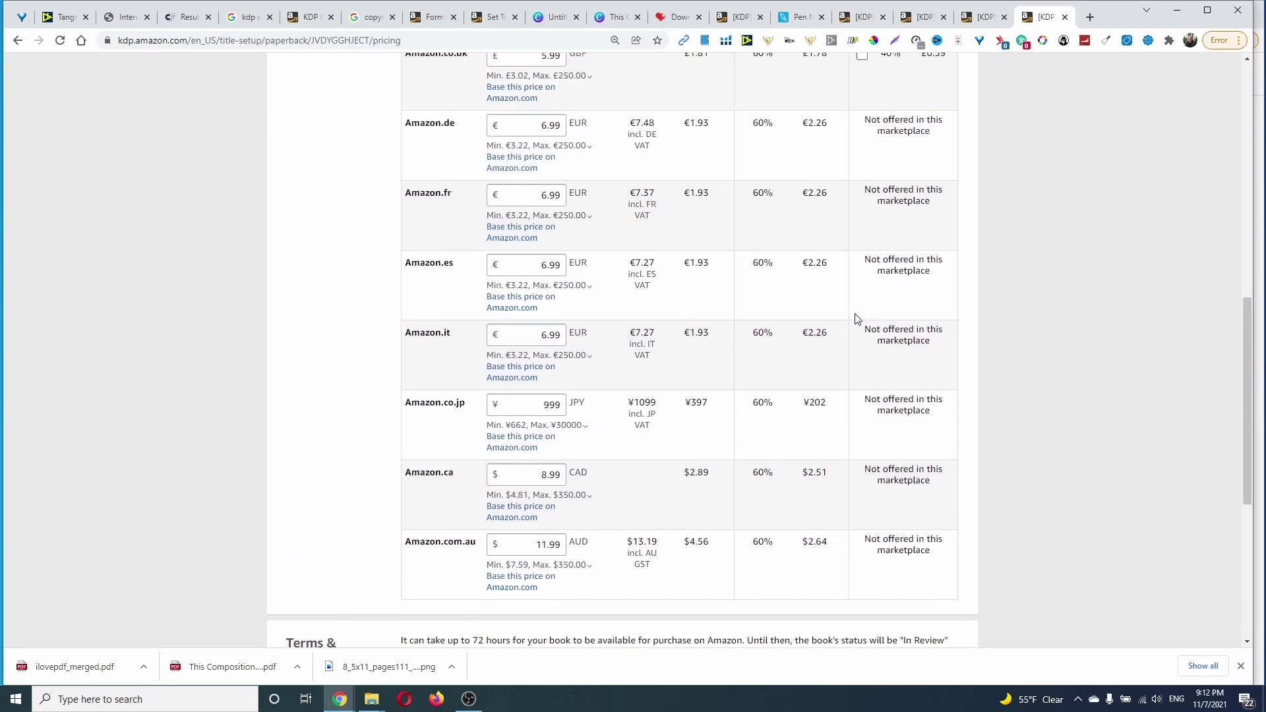
scroll(857, 319, "up", 2)
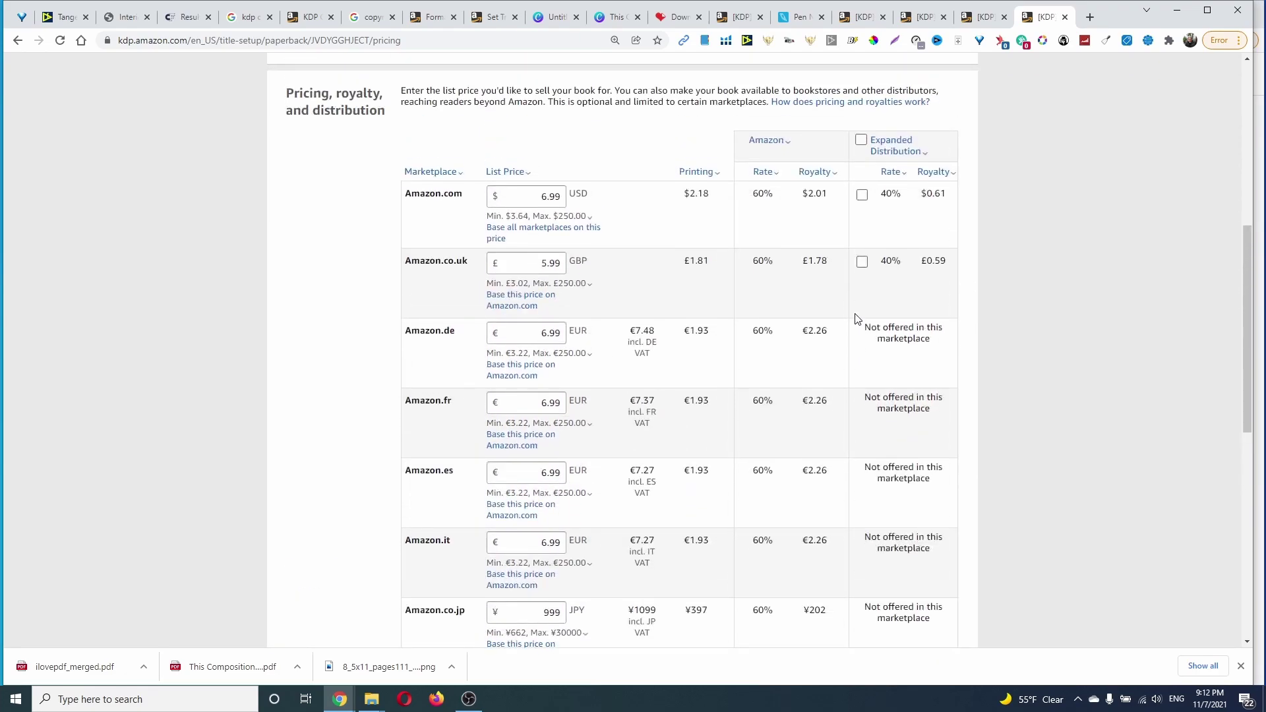
Enable Expanded Distribution for the eligible marketplaces
left_click(861, 145)
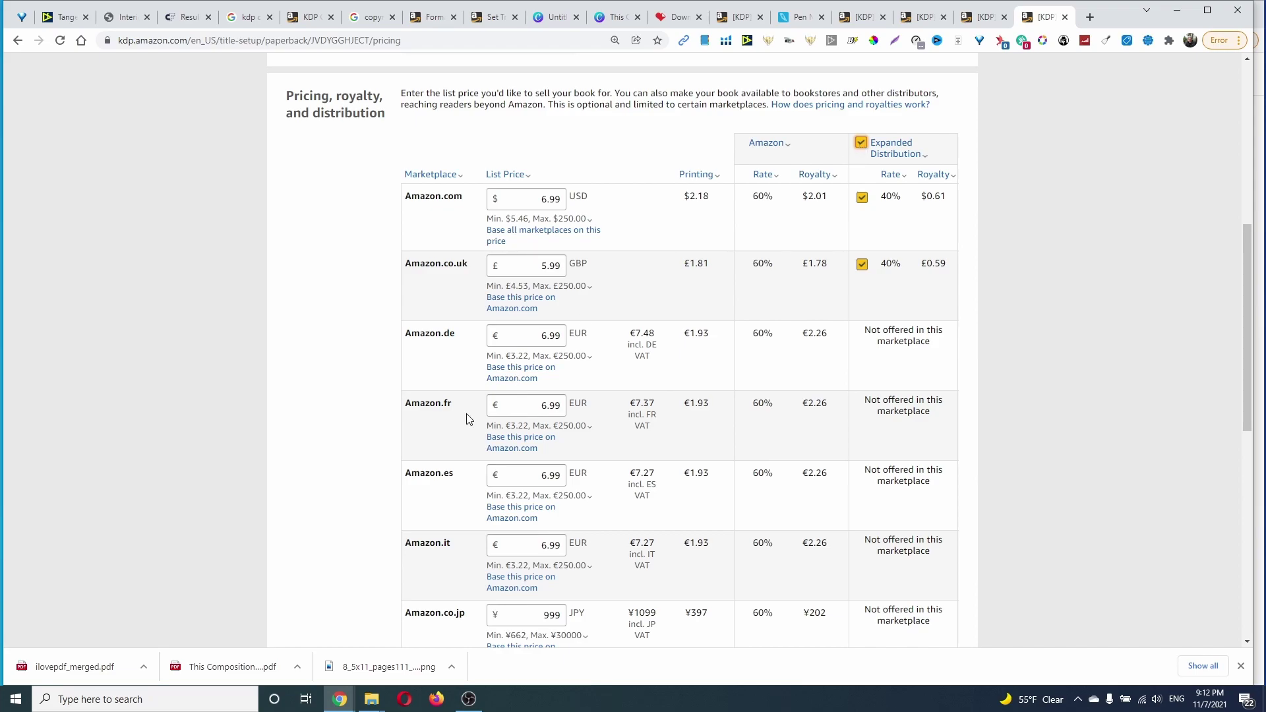
scroll(337, 378, "up", 2)
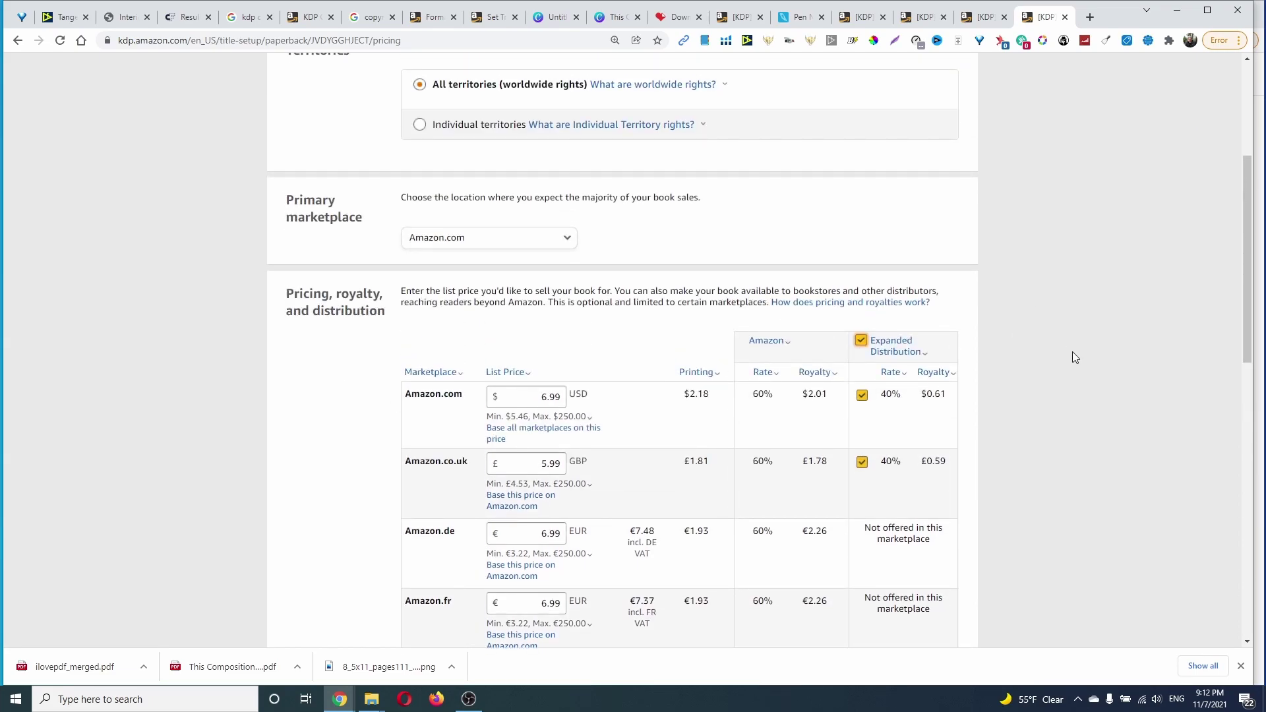
scroll(1060, 400, "down", 10)
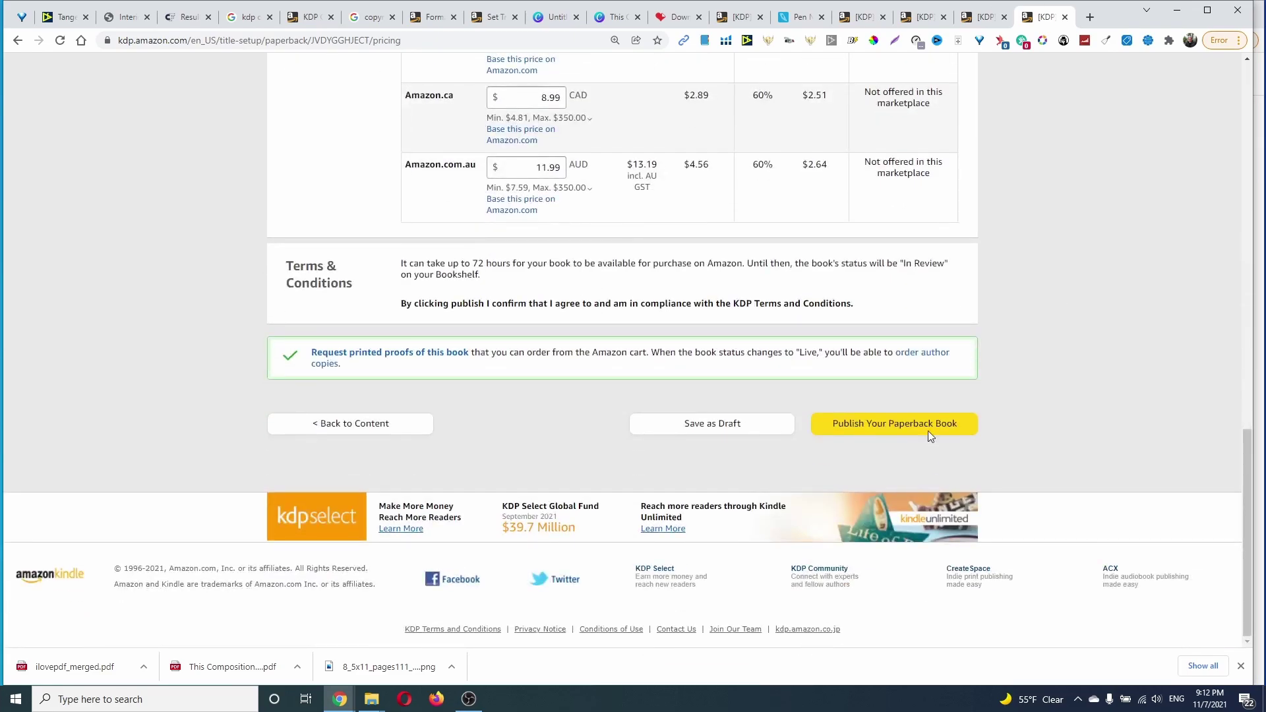
Submit the paperback for publishing with Expanded Distribution on and all marketplace prices set
left_click(930, 433)
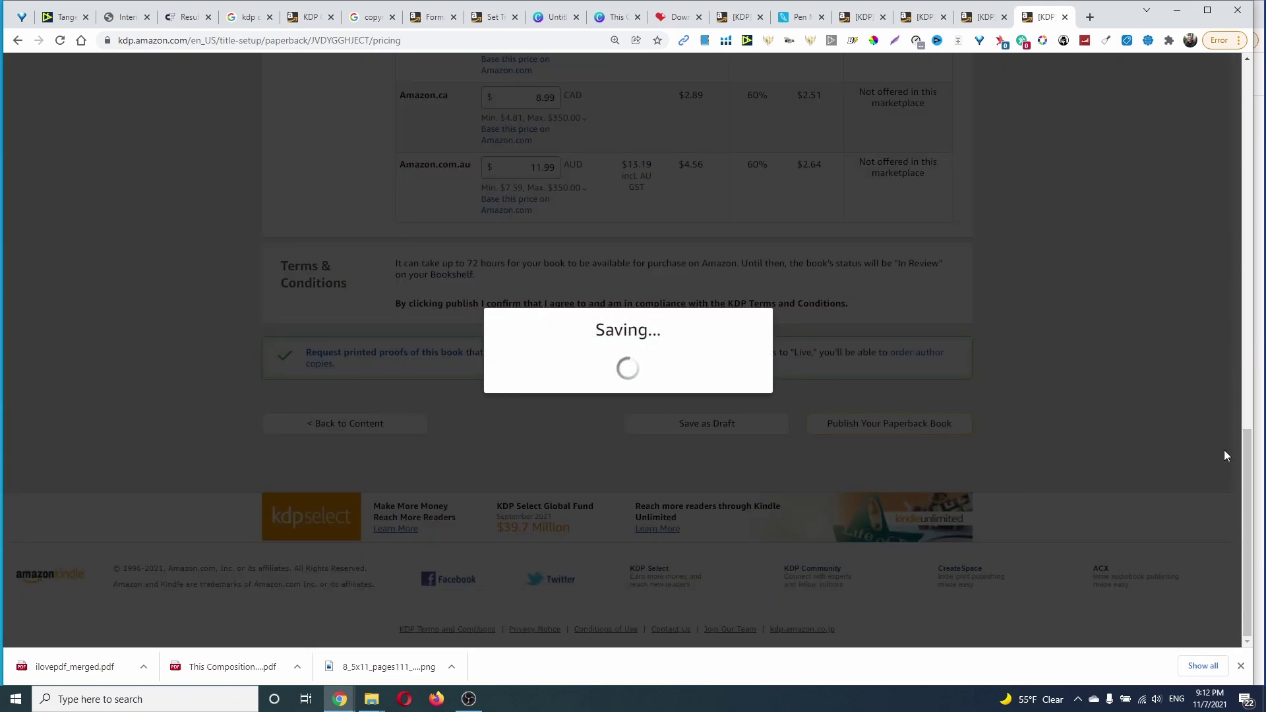